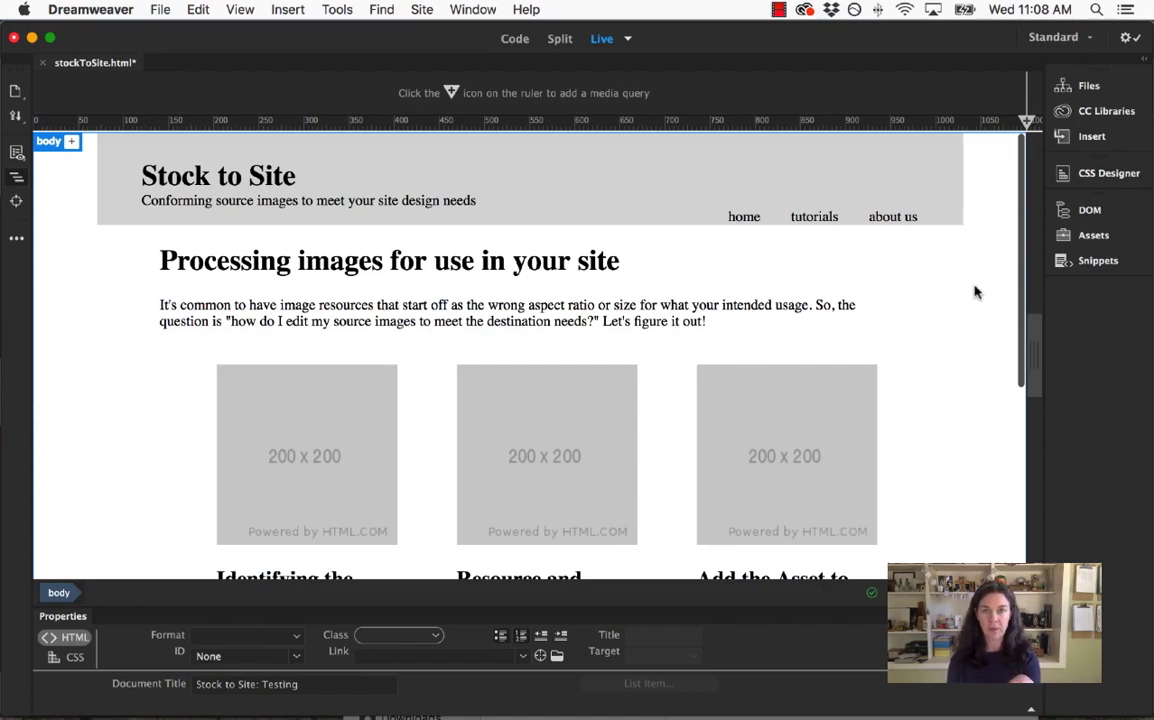
Examine the live page's three placeholder-image columns and highlight the paragraph under "Add the Asset to your Site"
{"action": "scroll", "coordinate": [975, 294], "scroll_direction": "down", "scroll_amount": 5}
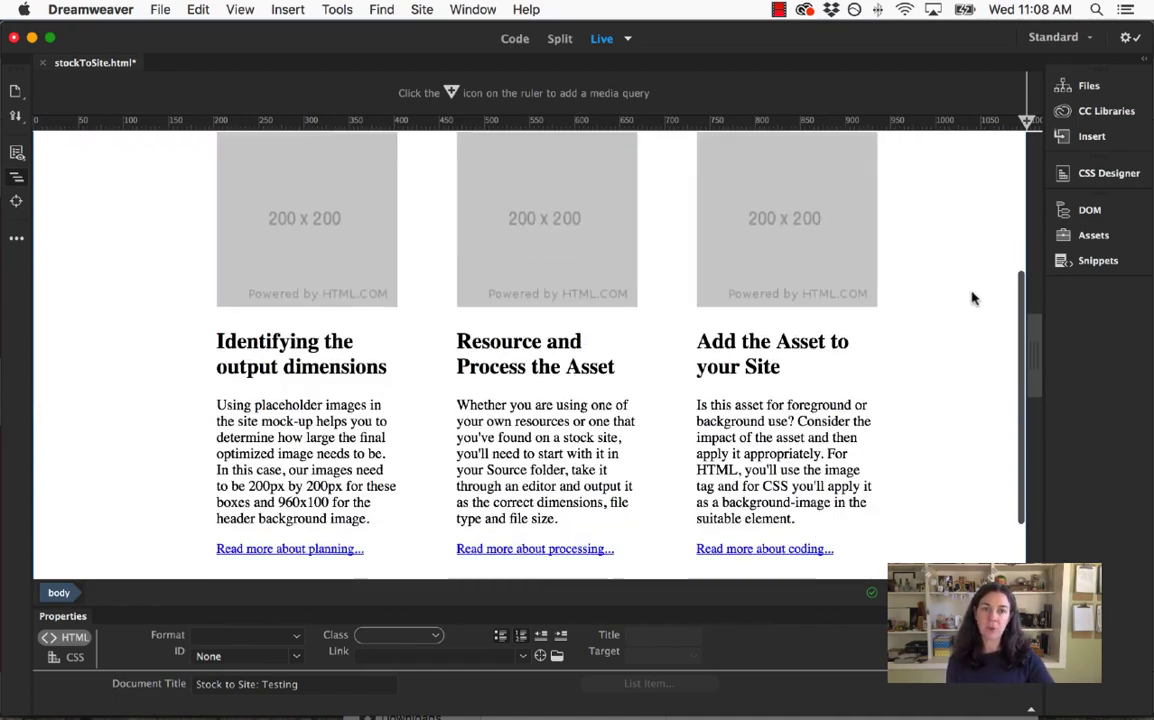
{"action": "scroll", "coordinate": [961, 276], "scroll_direction": "up", "scroll_amount": 1}
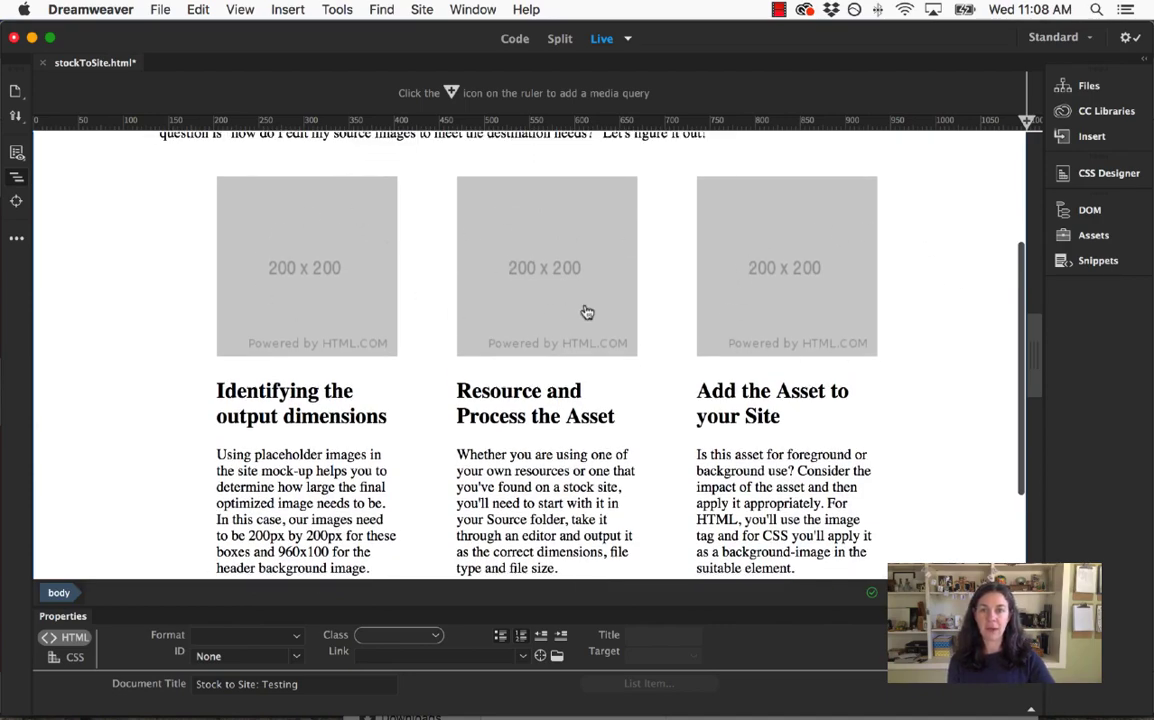
{"action": "scroll", "coordinate": [587, 313], "scroll_direction": "up", "scroll_amount": 4}
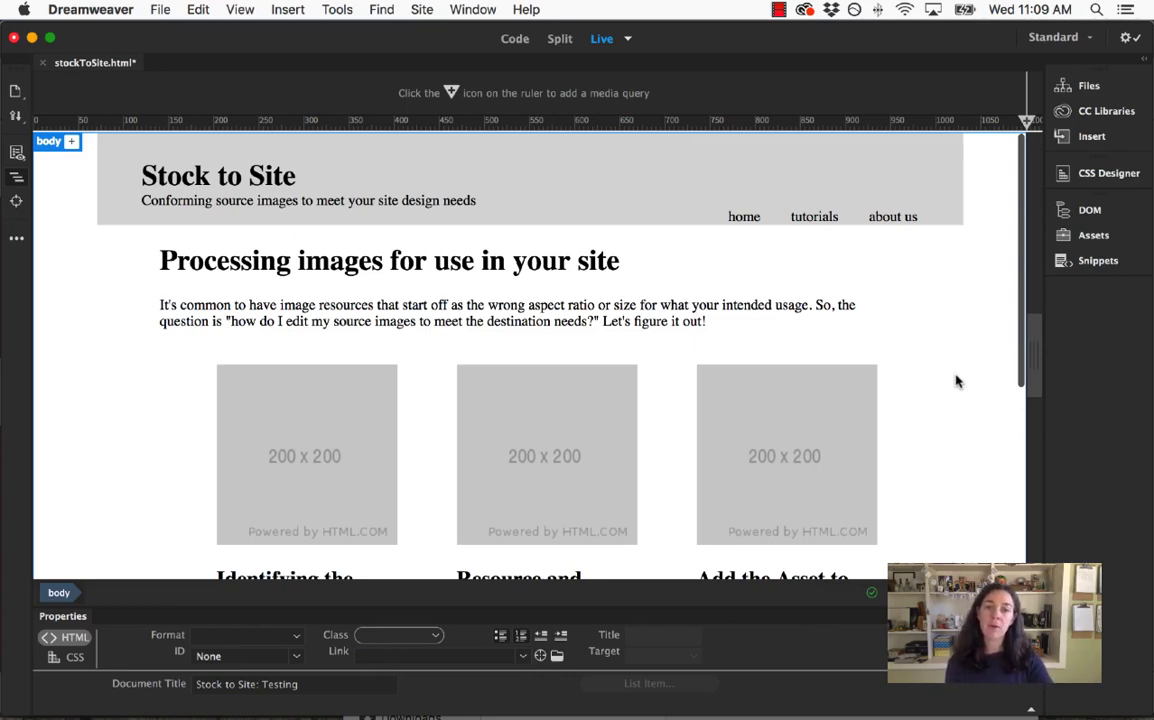
{"action": "scroll", "coordinate": [955, 381], "scroll_direction": "down", "scroll_amount": 3}
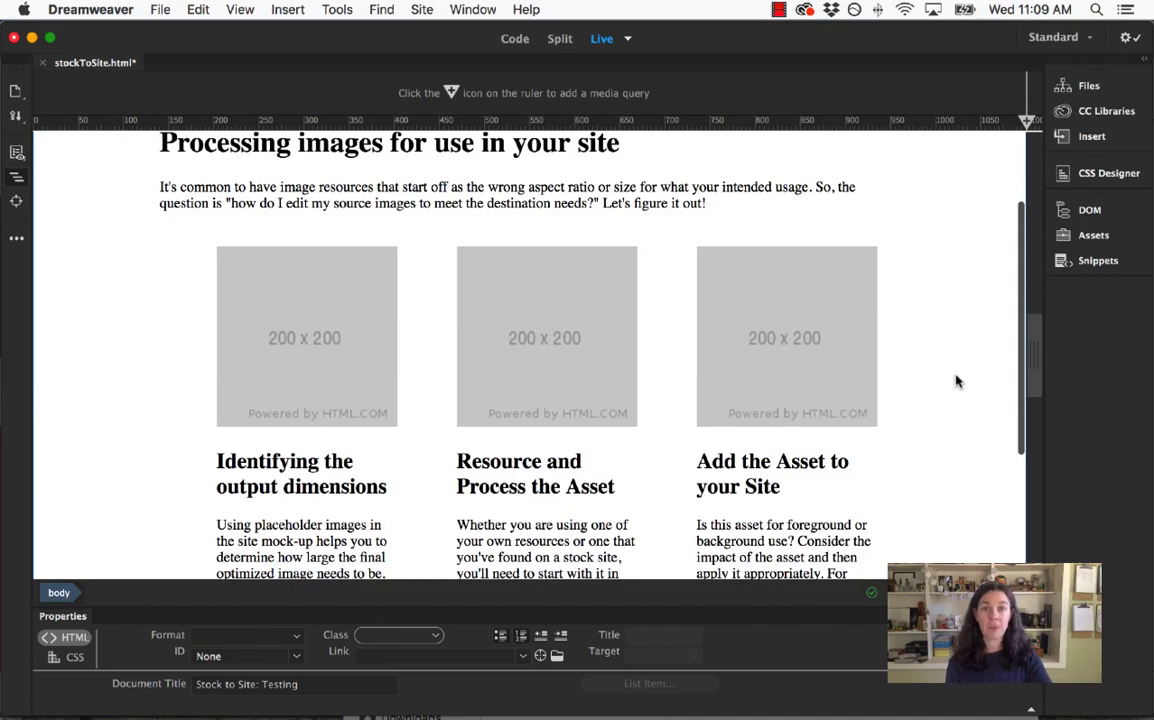
{"action": "scroll", "coordinate": [955, 381], "scroll_direction": "down", "scroll_amount": 5}
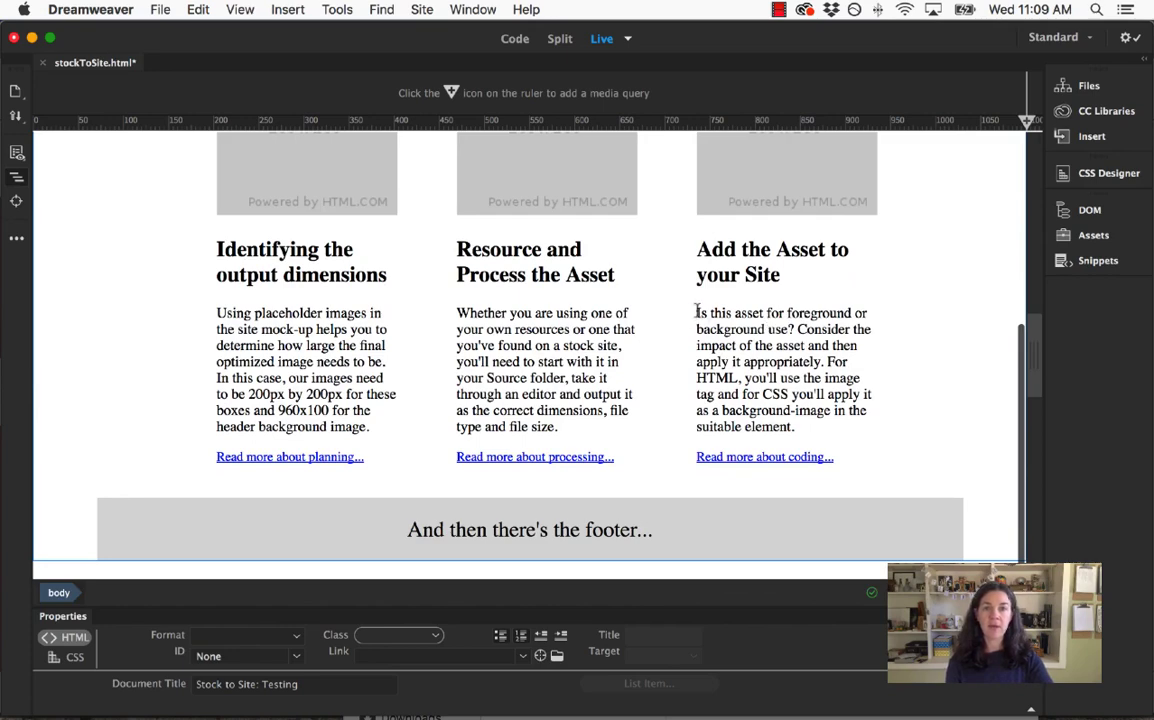
{"action": "left_click_drag", "start_coordinate": [697, 313], "coordinate": [815, 427]}
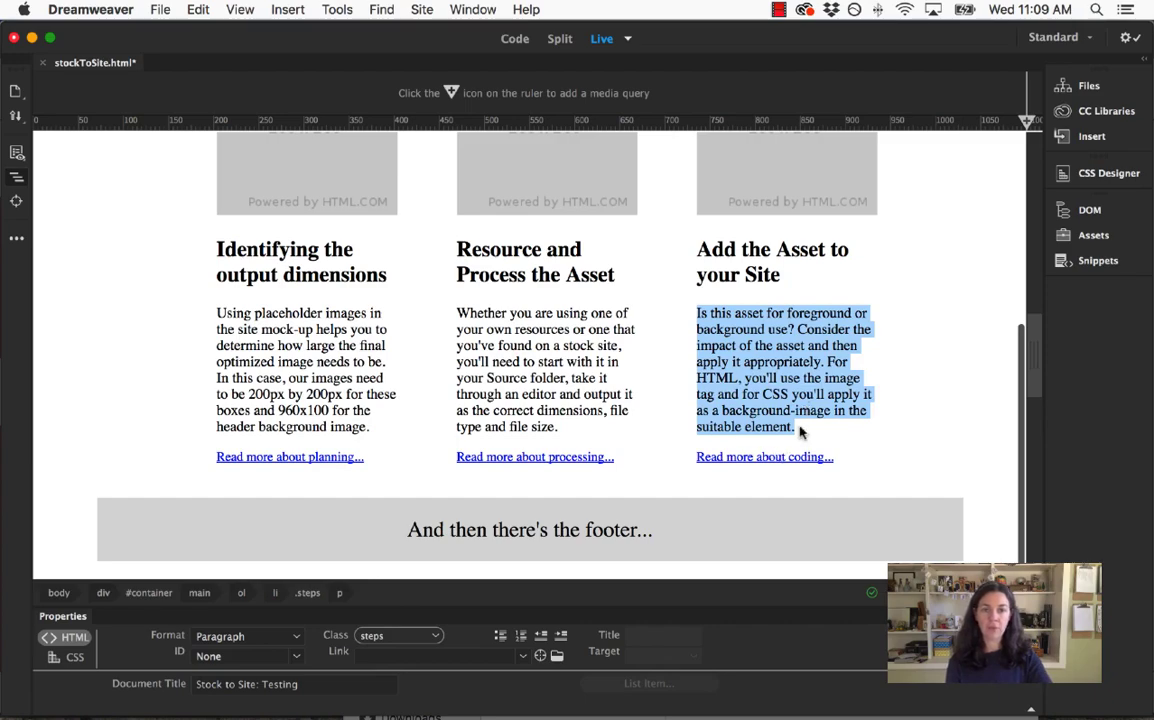
{"action": "left_click", "coordinate": [798, 428]}
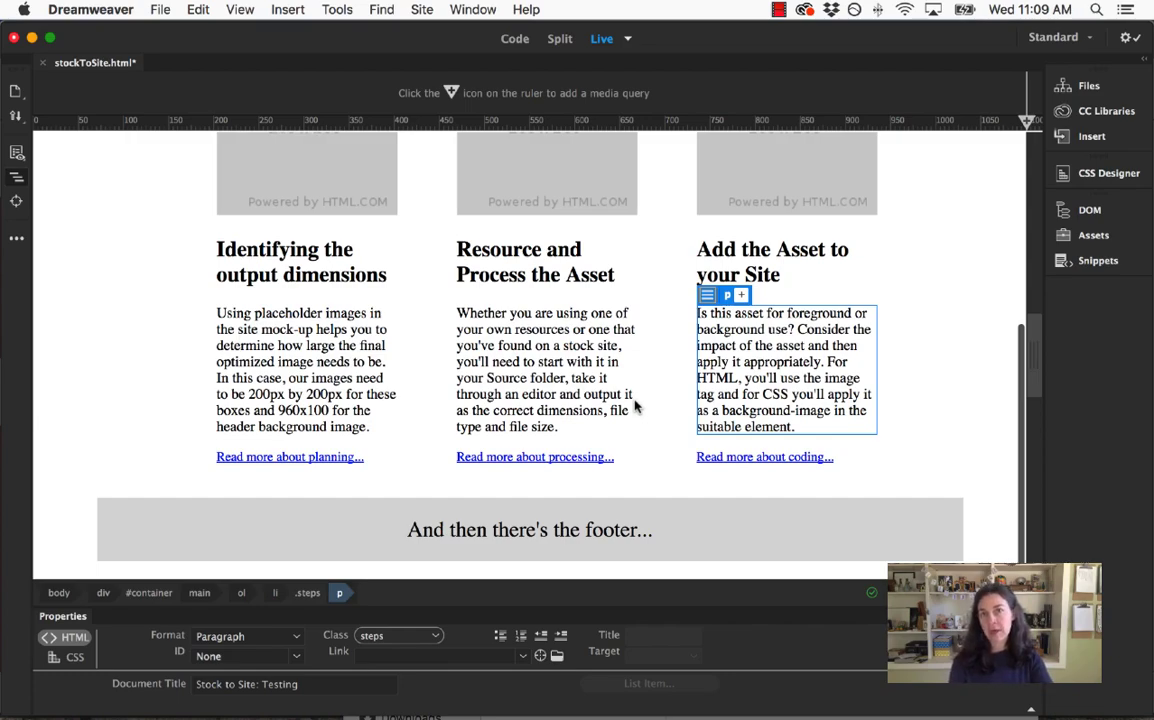
Measure the width and height of the grey "Stock to Site" header area with the screen-capture crosshair
{"action": "scroll", "coordinate": [636, 405], "scroll_direction": "up", "scroll_amount": 4}
{"action": "scroll", "coordinate": [636, 407], "scroll_direction": "up", "scroll_amount": 3}
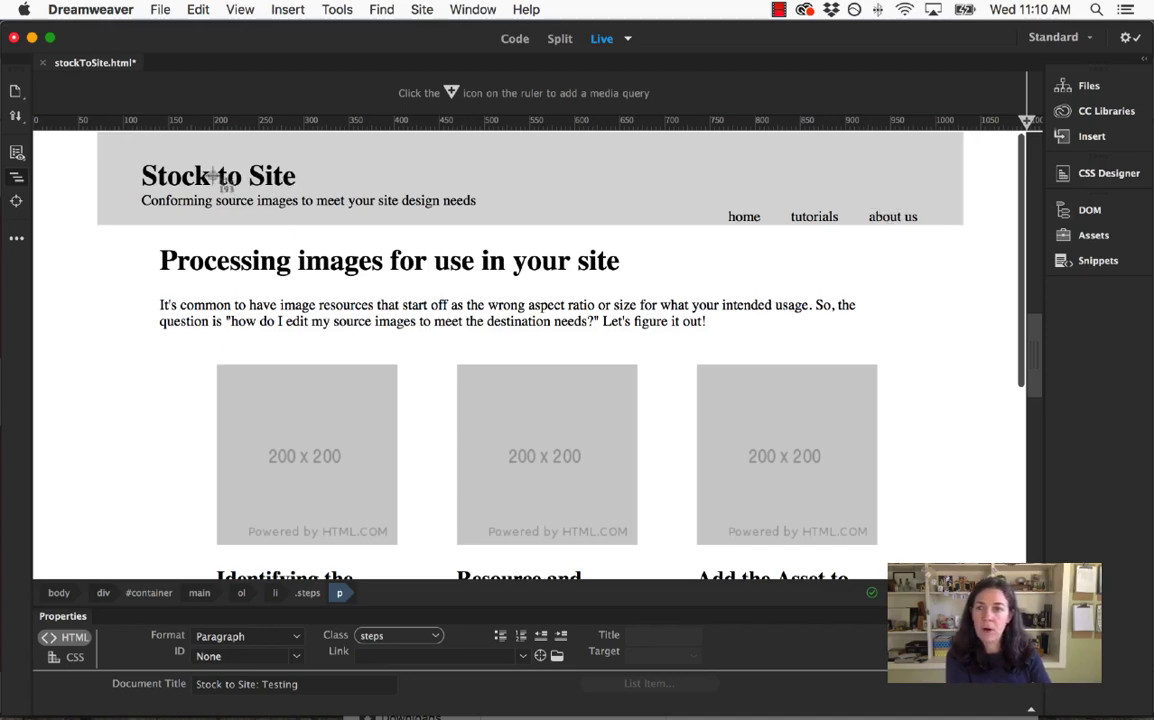
{"action": "left_click_drag", "start_coordinate": [98, 136], "coordinate": [960, 163]}
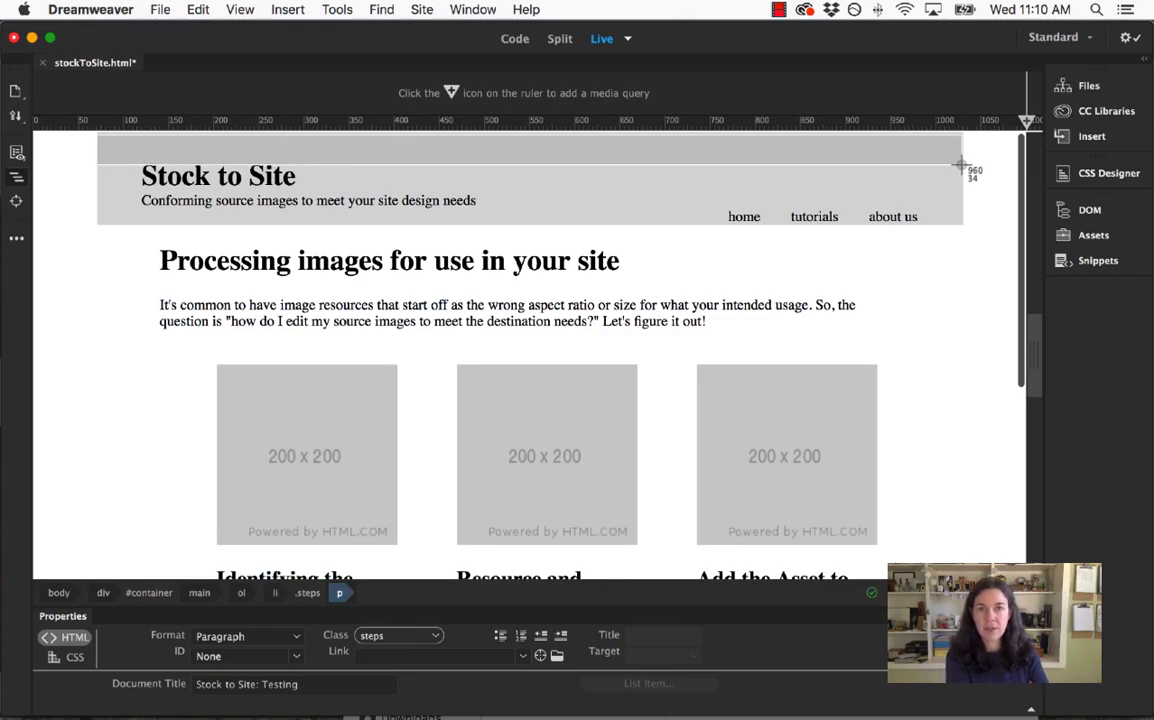
{"action": "left_click_drag", "start_coordinate": [962, 163], "coordinate": [962, 225]}
{"action": "key", "text": "space"}
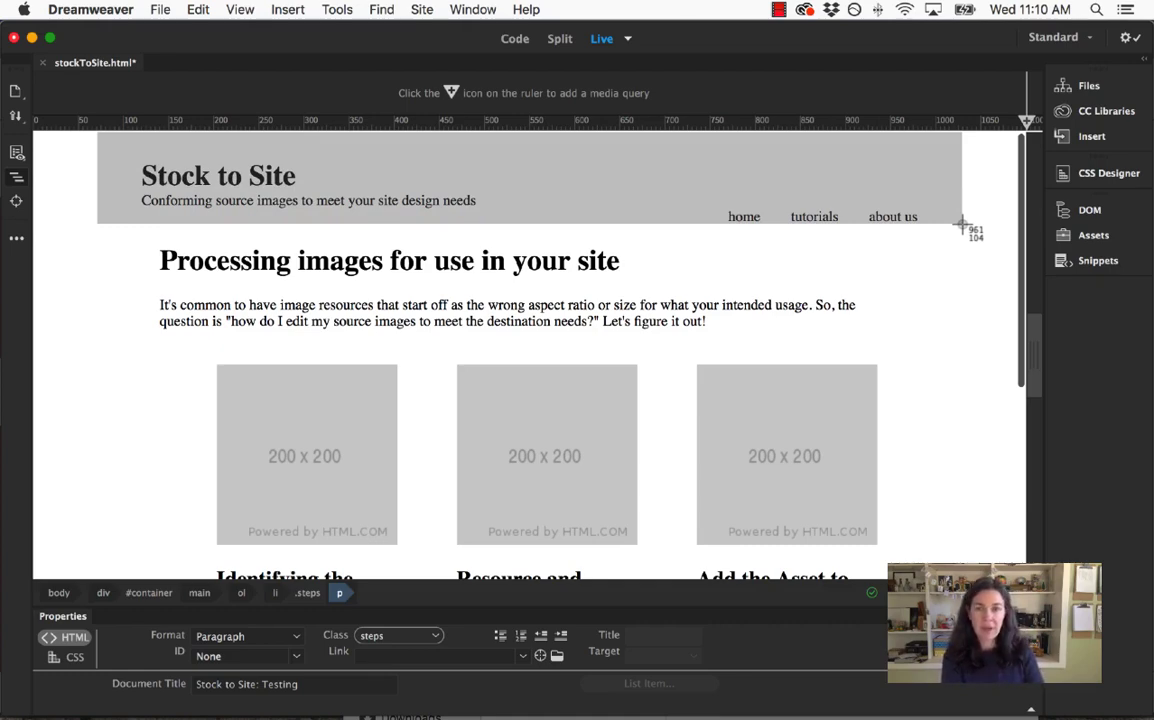
{"action": "left_click_drag", "start_coordinate": [962, 225], "coordinate": [962, 225]}
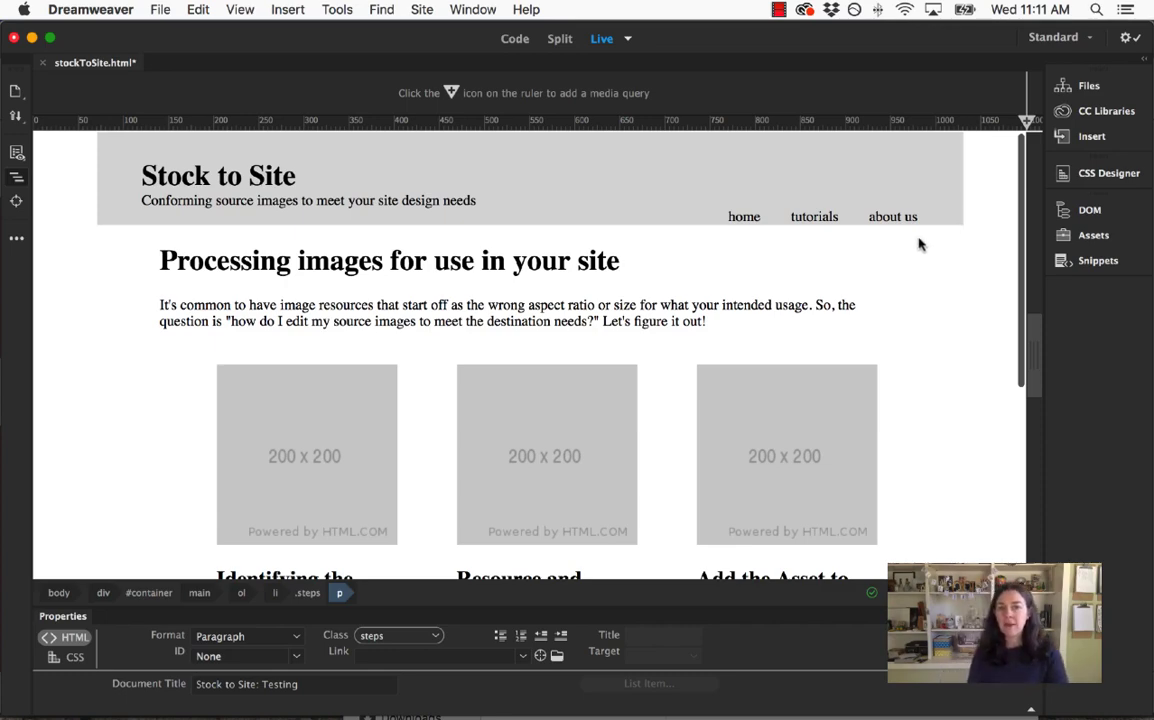
Show the page's source code and highlight the doctype line and the whole embedded style block
{"action": "scroll", "coordinate": [919, 251], "scroll_direction": "down", "scroll_amount": 3}
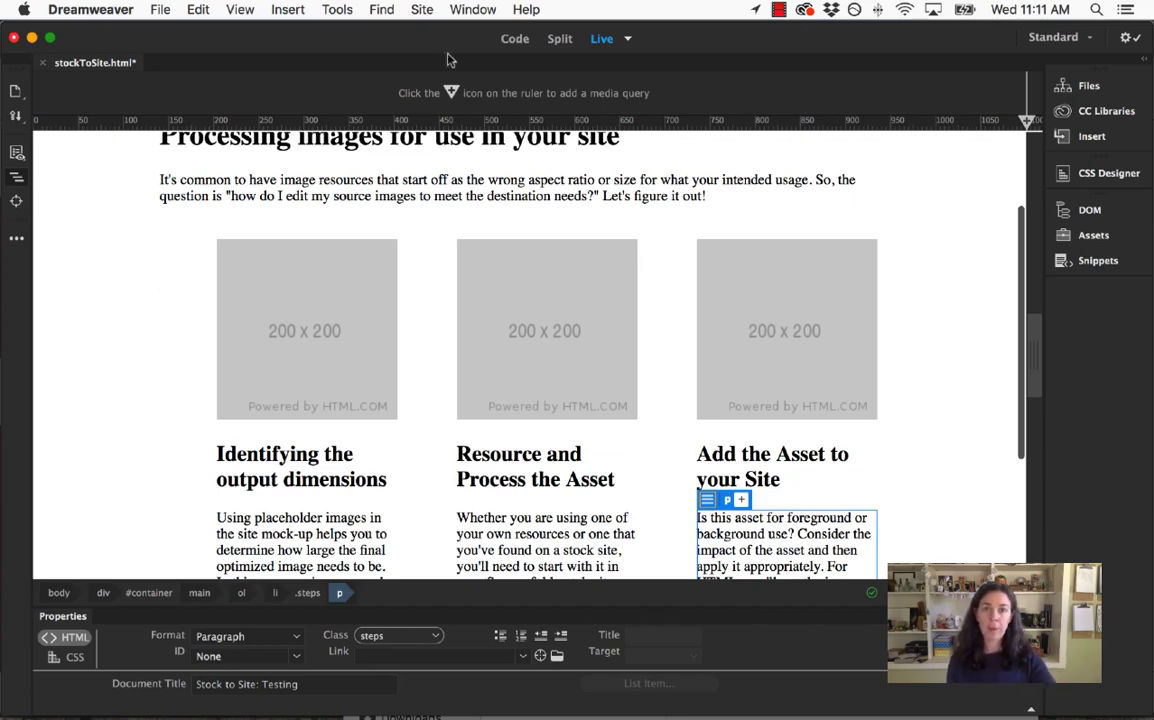
{"action": "left_click", "coordinate": [518, 39]}
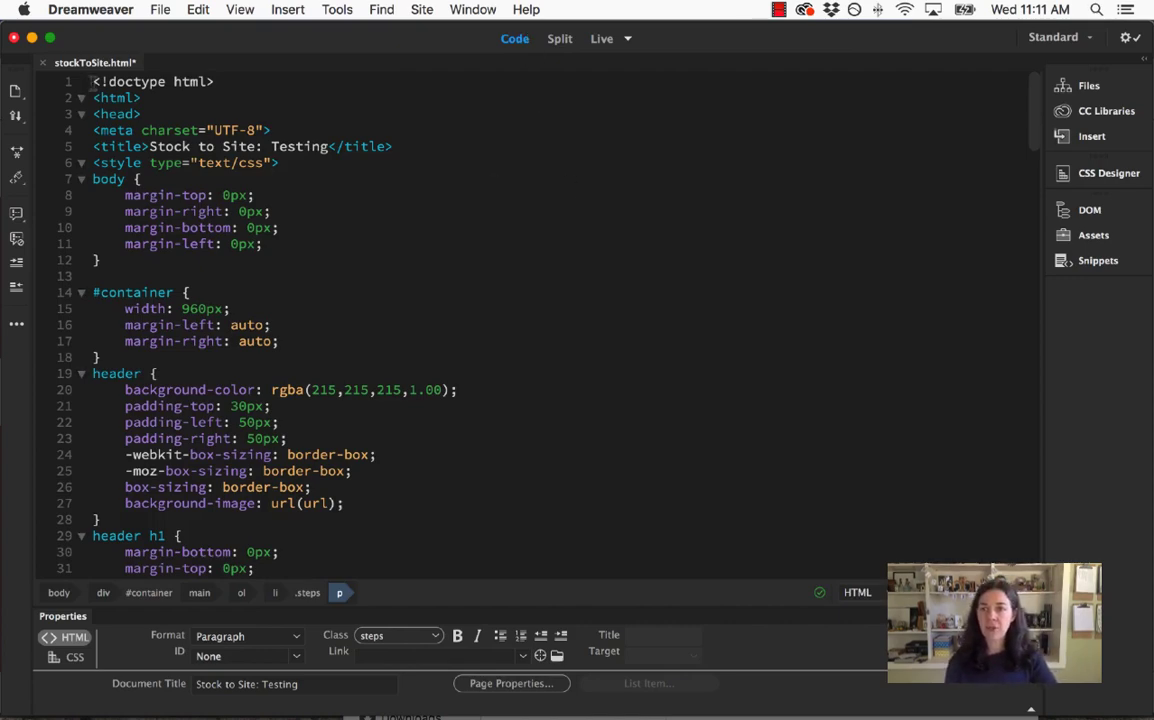
{"action": "left_click_drag", "start_coordinate": [88, 80], "coordinate": [275, 78]}
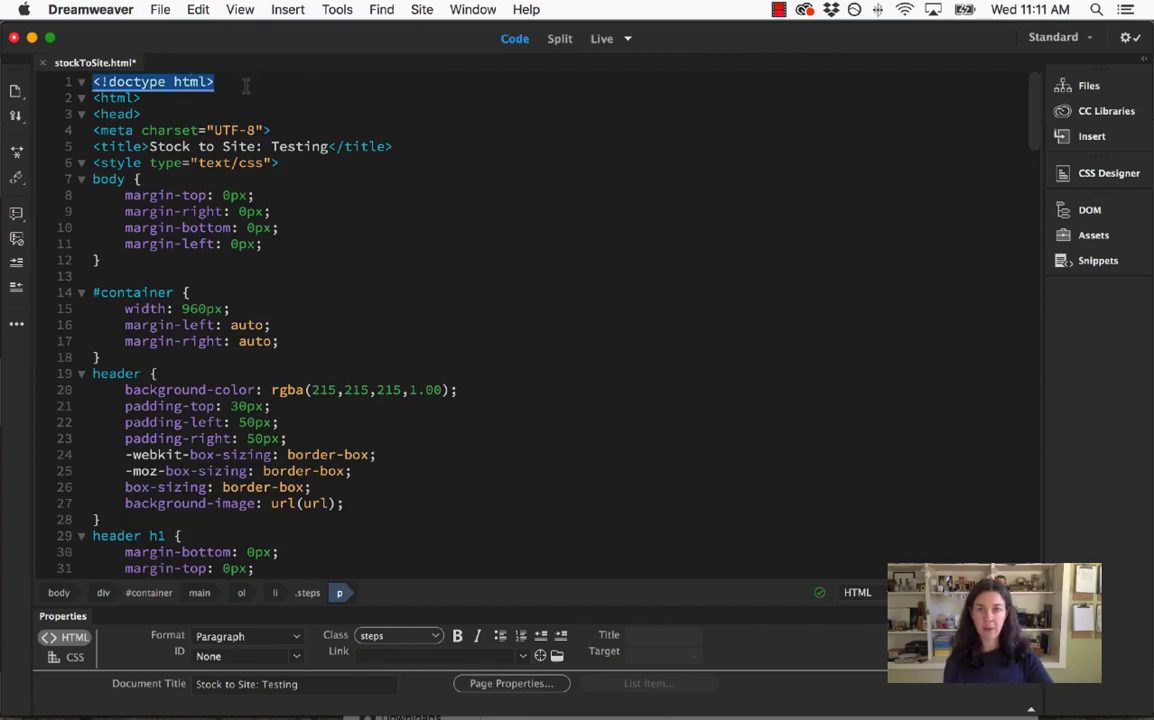
{"action": "left_click", "coordinate": [198, 195]}
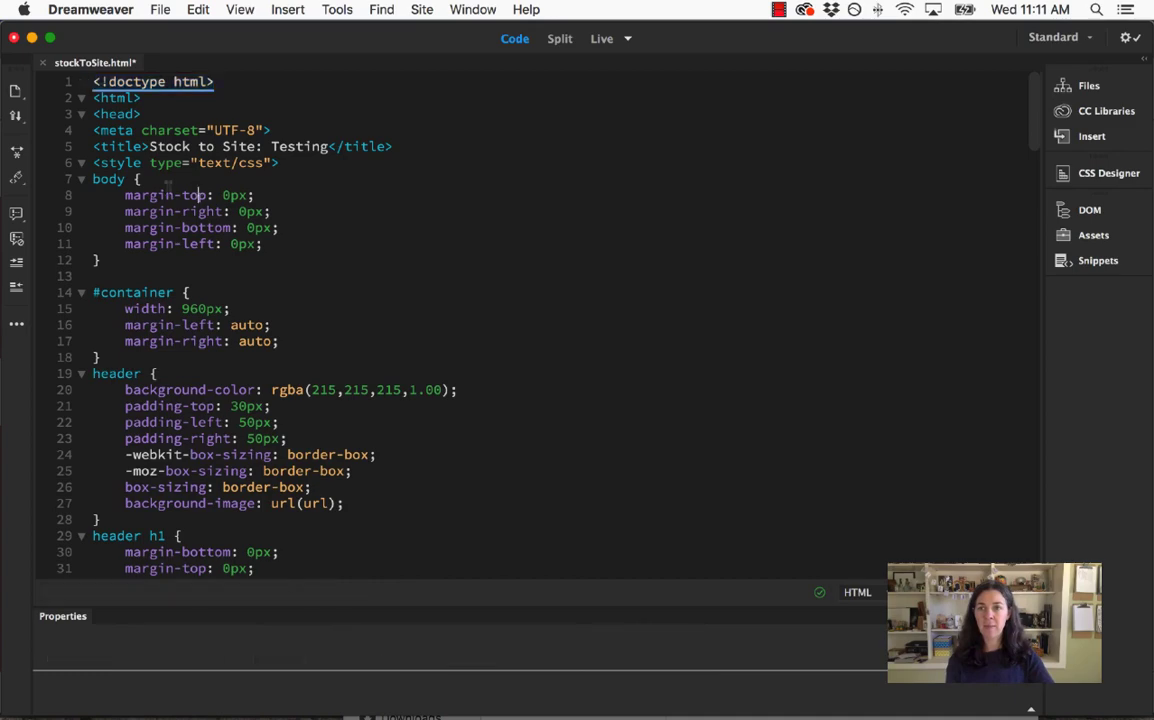
{"action": "left_click_drag", "start_coordinate": [92, 162], "coordinate": [305, 585]}
{"action": "left_click_drag", "start_coordinate": [305, 585], "coordinate": [300, 470]}
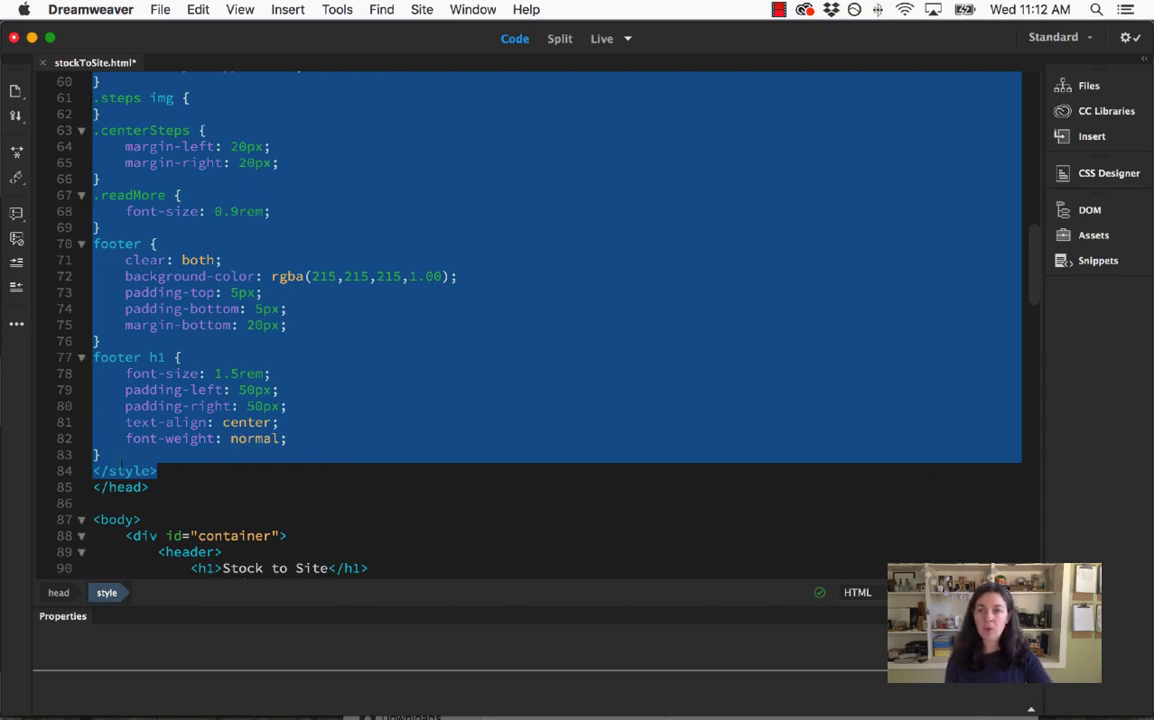
{"action": "left_click", "coordinate": [368, 422]}
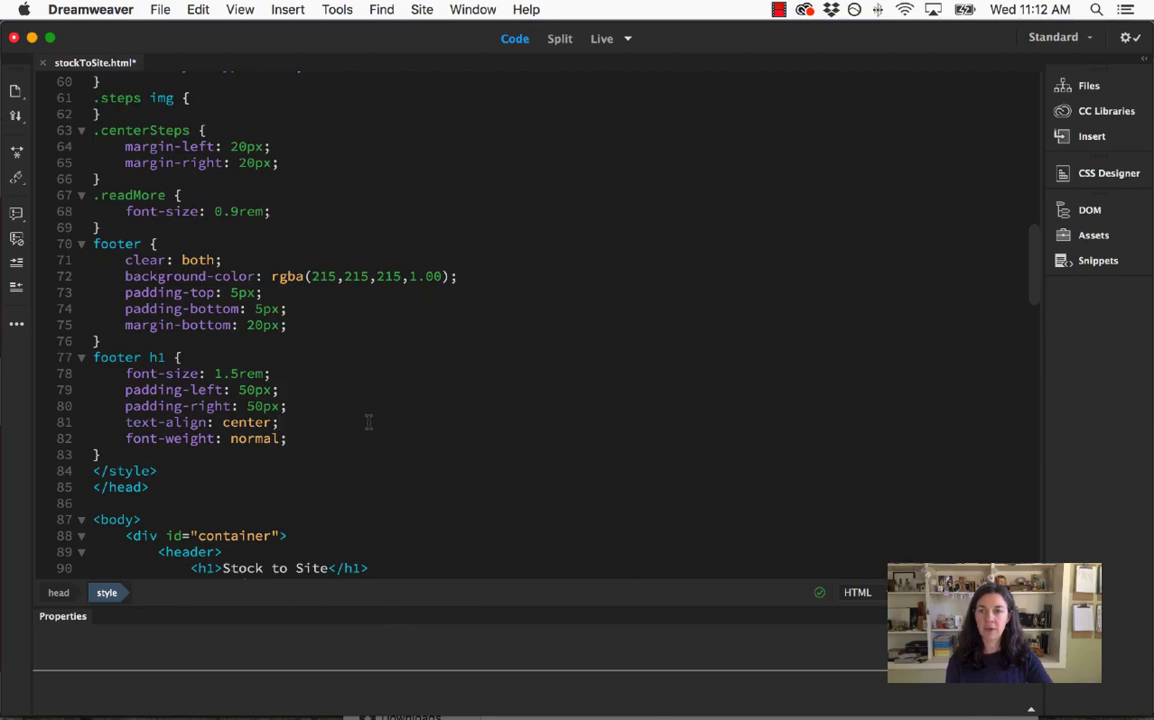
Review the embedded CSS rules from the footer back up to the header and container
{"action": "scroll", "coordinate": [368, 422], "scroll_direction": "up", "scroll_amount": 2}
{"action": "scroll", "coordinate": [368, 422], "scroll_direction": "up", "scroll_amount": 5}
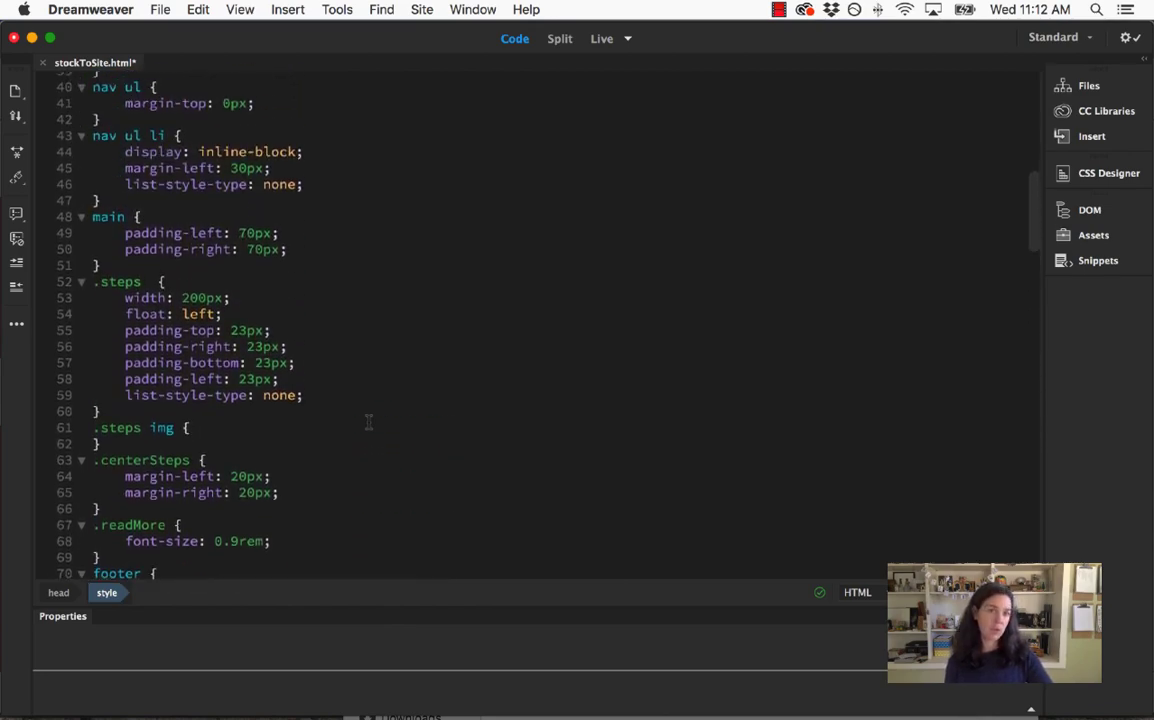
{"action": "scroll", "coordinate": [368, 422], "scroll_direction": "up", "scroll_amount": 3}
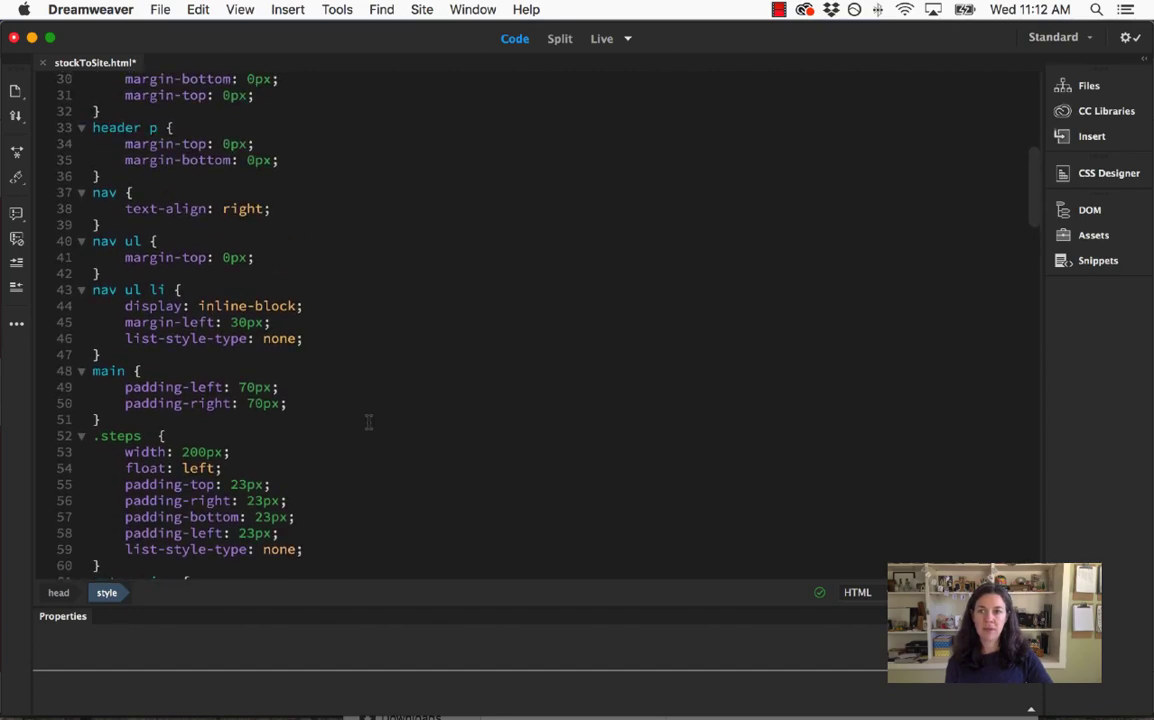
{"action": "scroll", "coordinate": [368, 422], "scroll_direction": "up", "scroll_amount": 8}
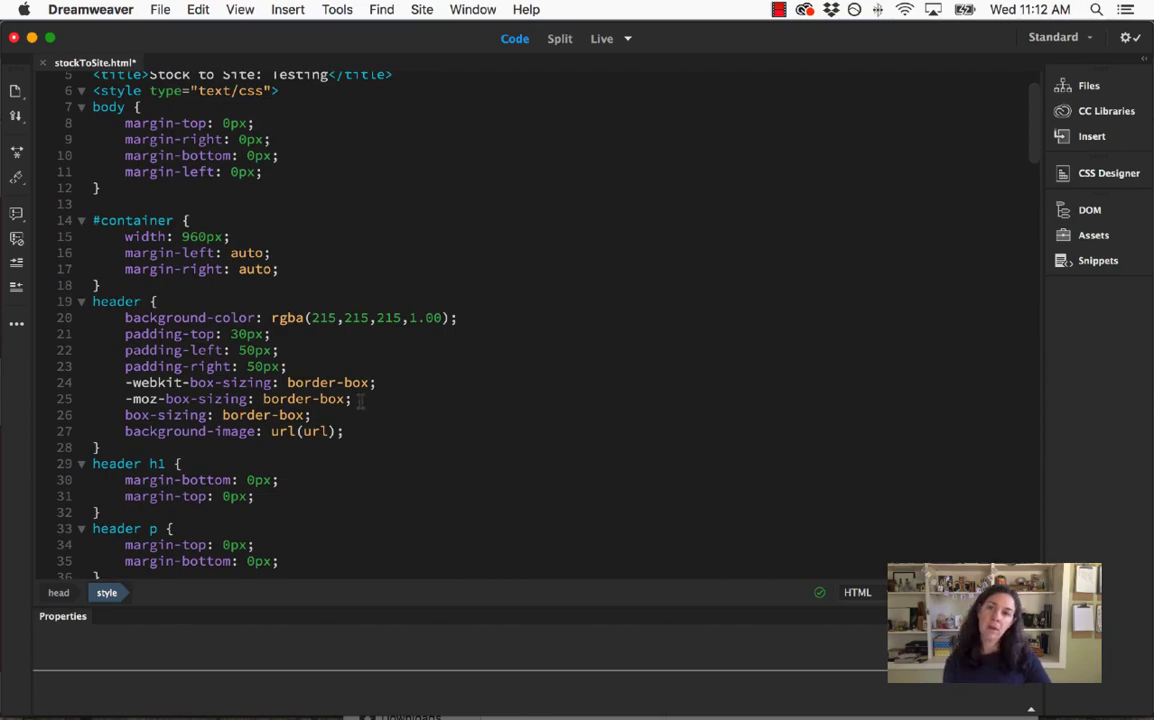
Examine the HTML markup from the body tag through the header navigation to the main section
{"action": "scroll", "coordinate": [361, 401], "scroll_direction": "down", "scroll_amount": 18}
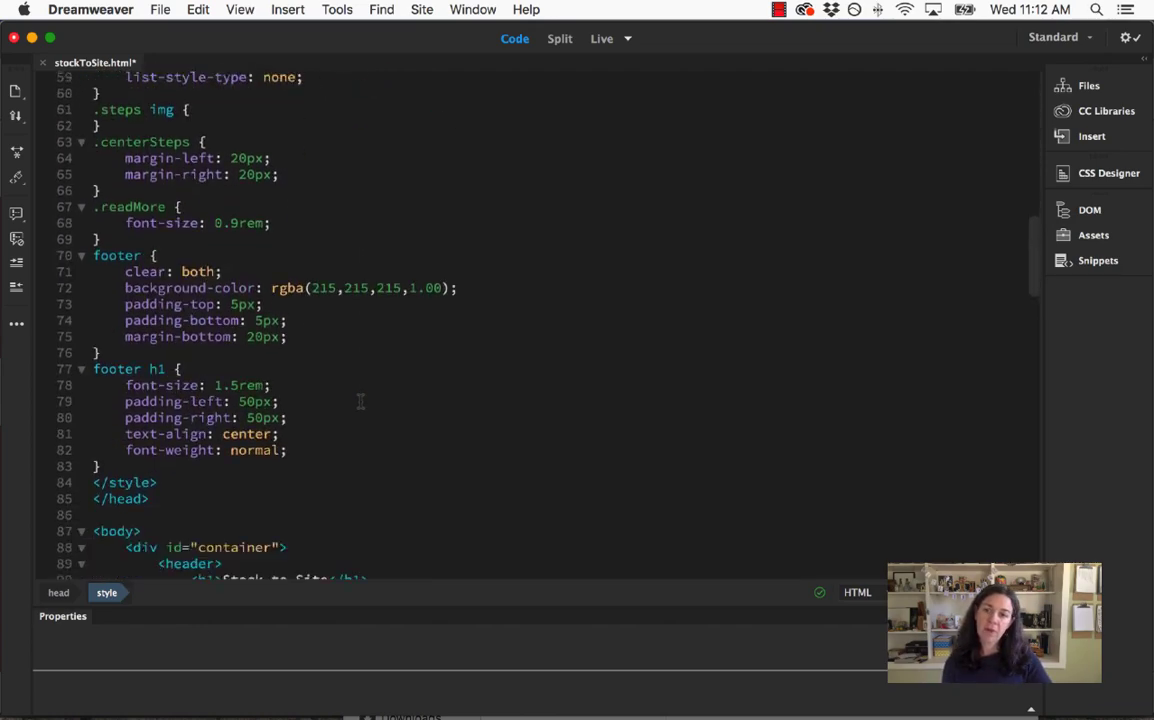
{"action": "scroll", "coordinate": [361, 401], "scroll_direction": "down", "scroll_amount": 10}
{"action": "scroll", "coordinate": [361, 401], "scroll_direction": "up", "scroll_amount": 2}
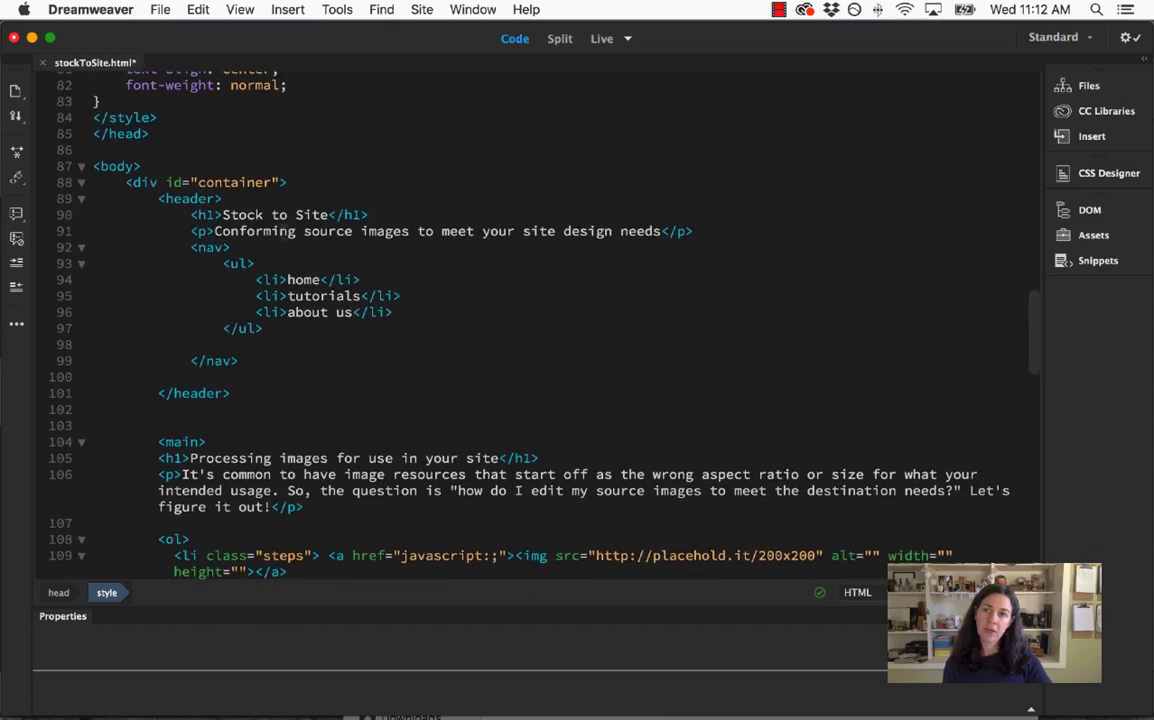
{"action": "left_click_drag", "start_coordinate": [148, 134], "coordinate": [142, 167]}
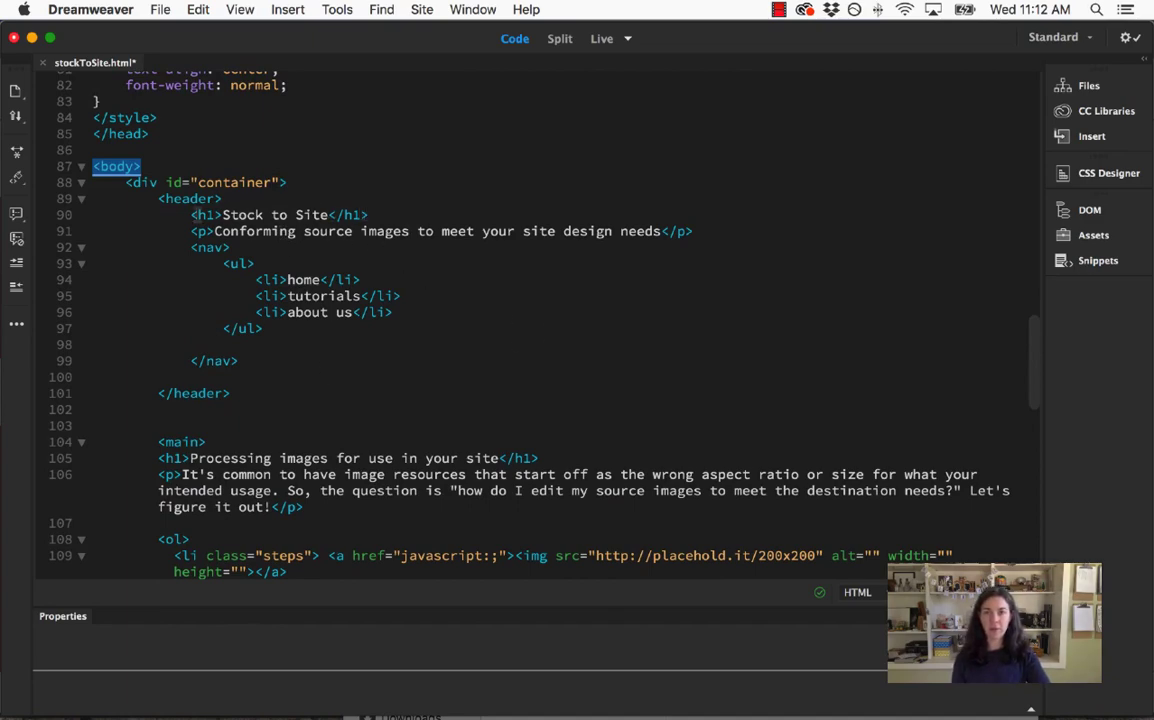
{"action": "scroll", "coordinate": [446, 236], "scroll_direction": "down", "scroll_amount": 1}
{"action": "scroll", "coordinate": [446, 236], "scroll_direction": "down", "scroll_amount": 5}
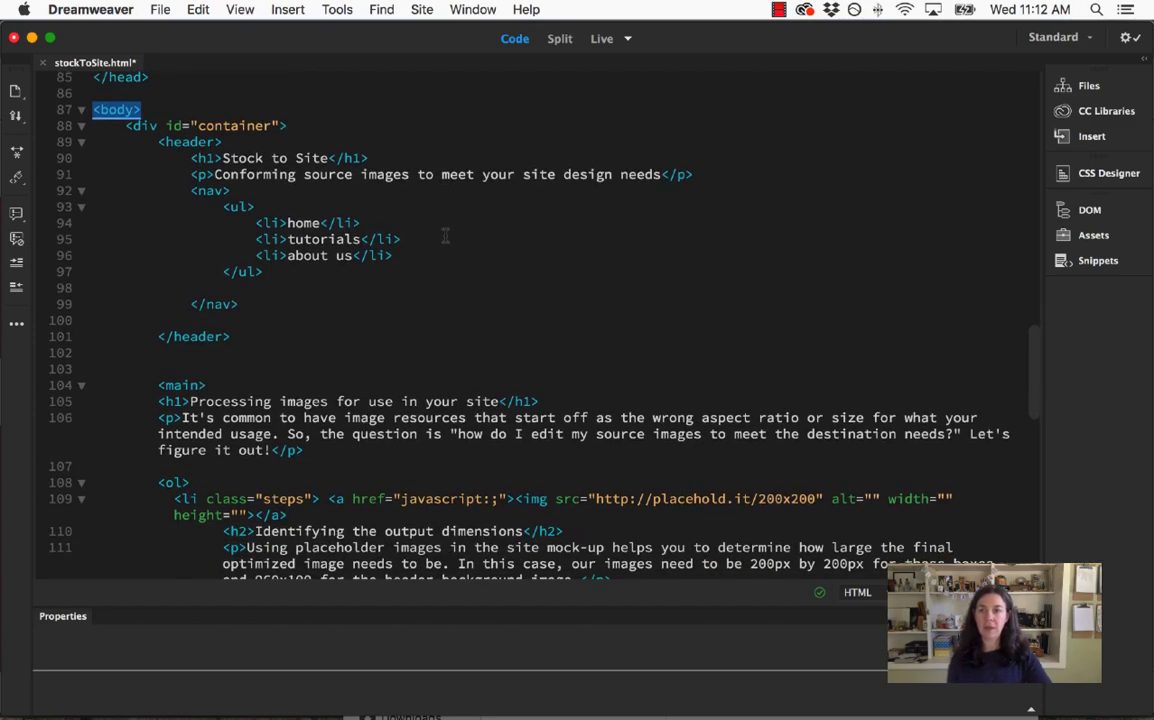
{"action": "scroll", "coordinate": [446, 236], "scroll_direction": "down", "scroll_amount": 1}
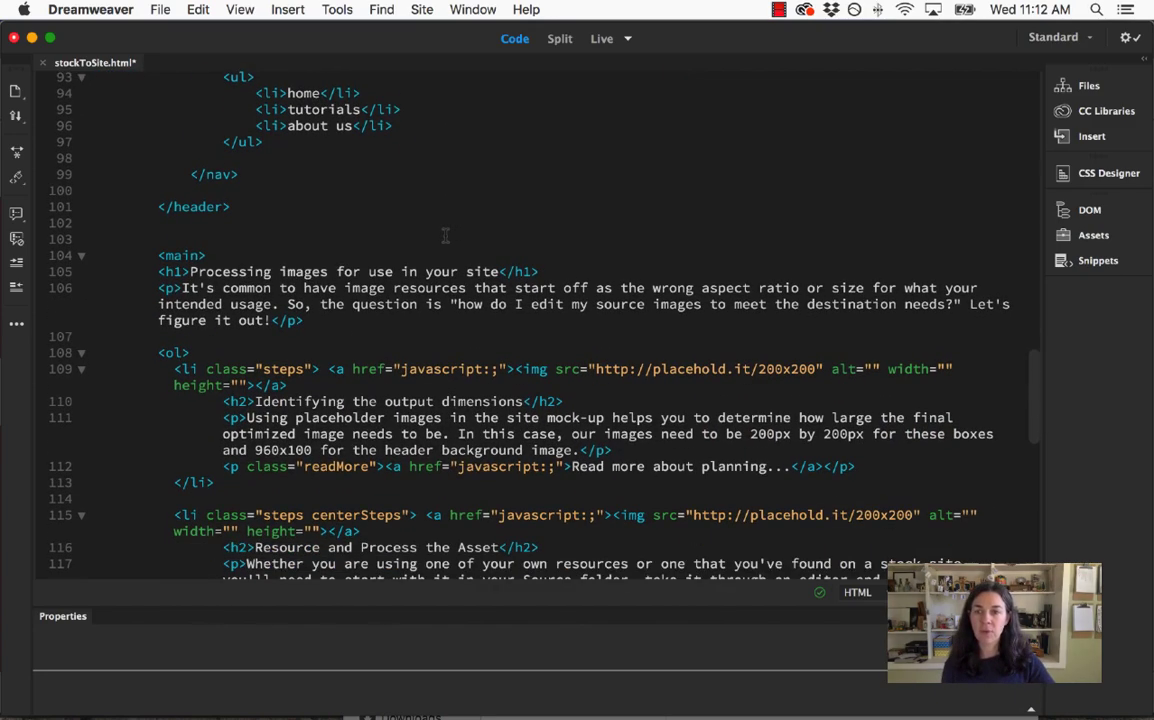
{"action": "scroll", "coordinate": [446, 236], "scroll_direction": "down", "scroll_amount": 2}
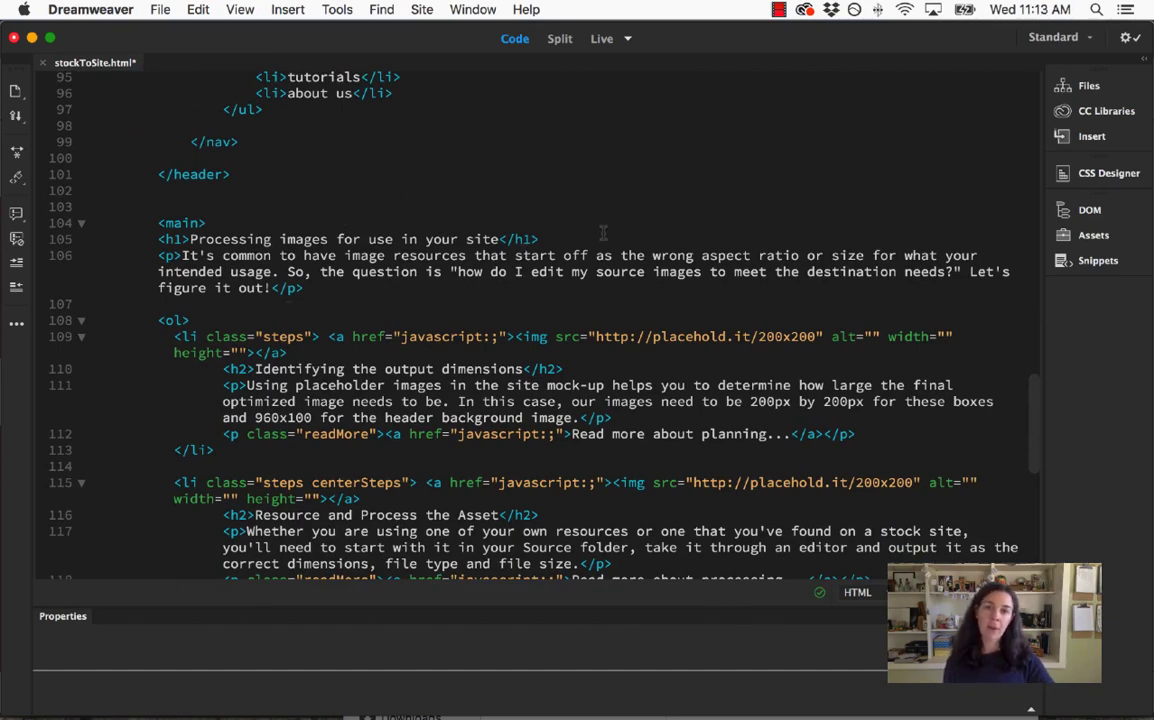
Highlight the main section's h1 line and the placeholder image URL in the "steps centerSteps" list item
{"action": "left_click_drag", "start_coordinate": [545, 240], "coordinate": [145, 240]}
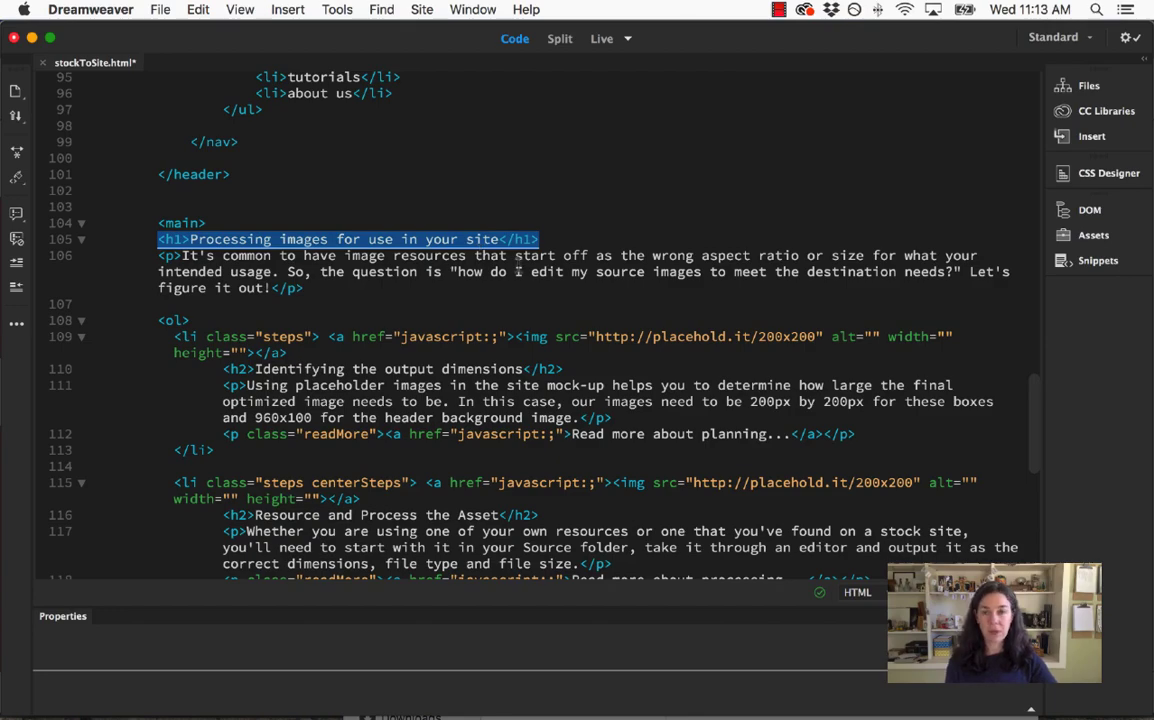
{"action": "scroll", "coordinate": [518, 265], "scroll_direction": "down", "scroll_amount": 5}
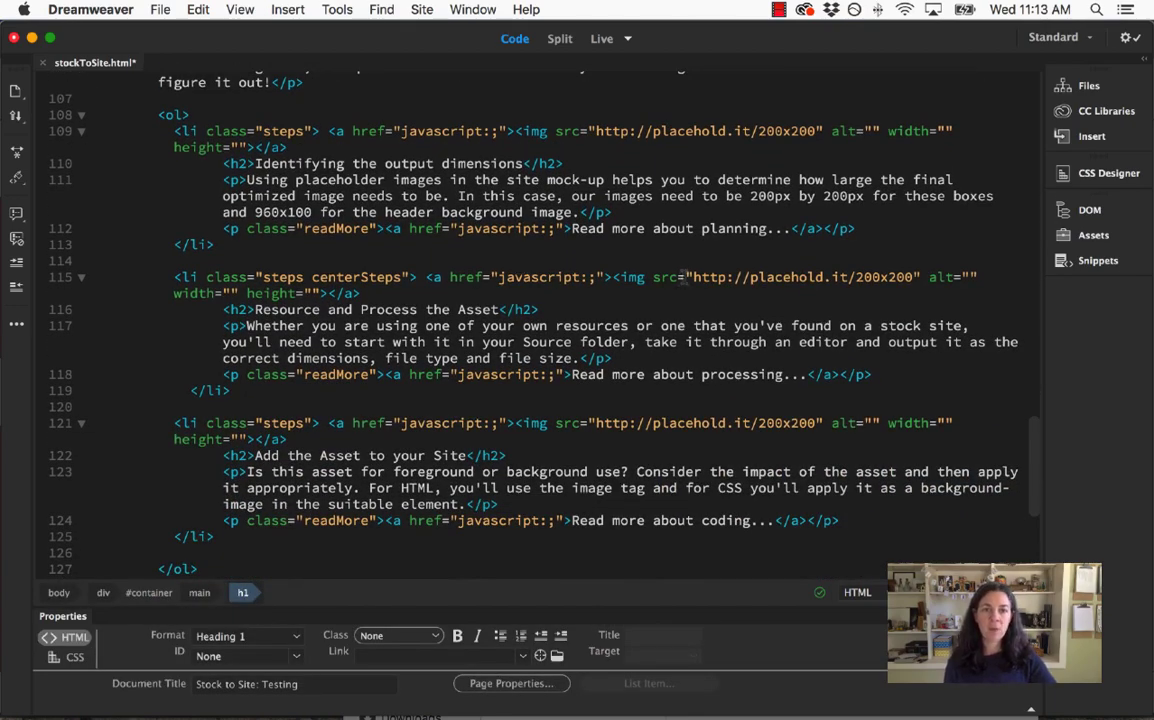
{"action": "left_click_drag", "start_coordinate": [685, 277], "coordinate": [924, 277]}
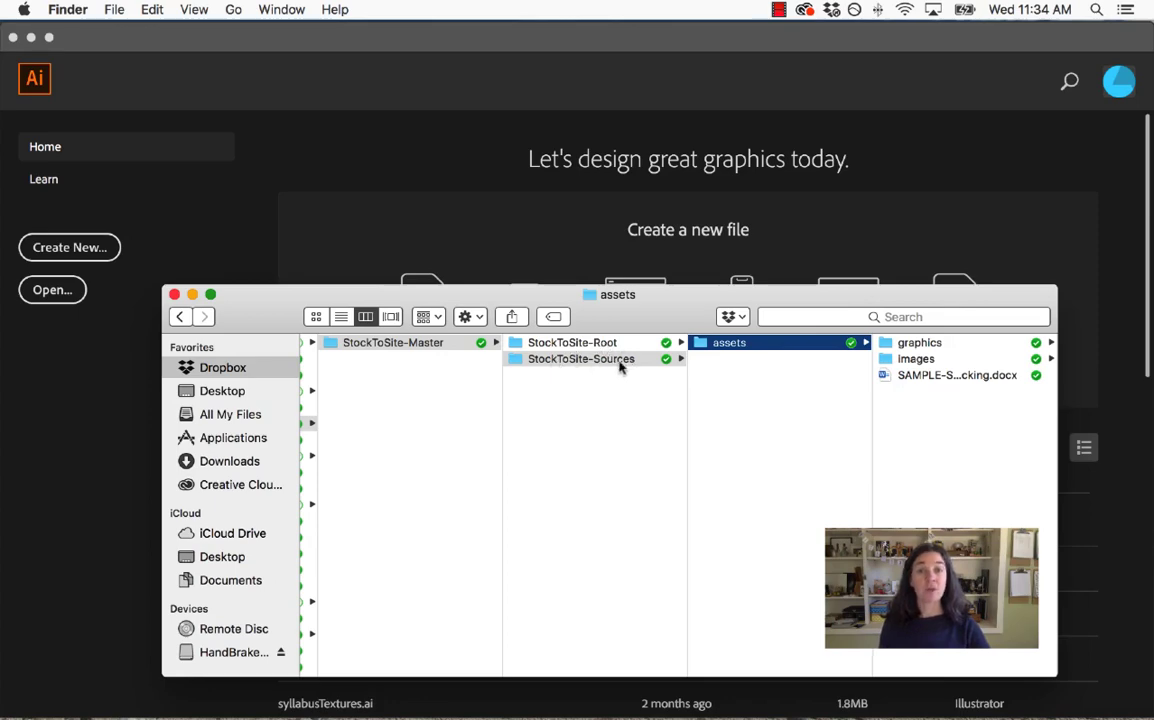
Find headerBanner.ai in the assets/graphics folder of StockToSite-Sources, preview it, and open it in Illustrator
{"action": "left_click", "coordinate": [724, 343]}
{"action": "left_click", "coordinate": [928, 343]}
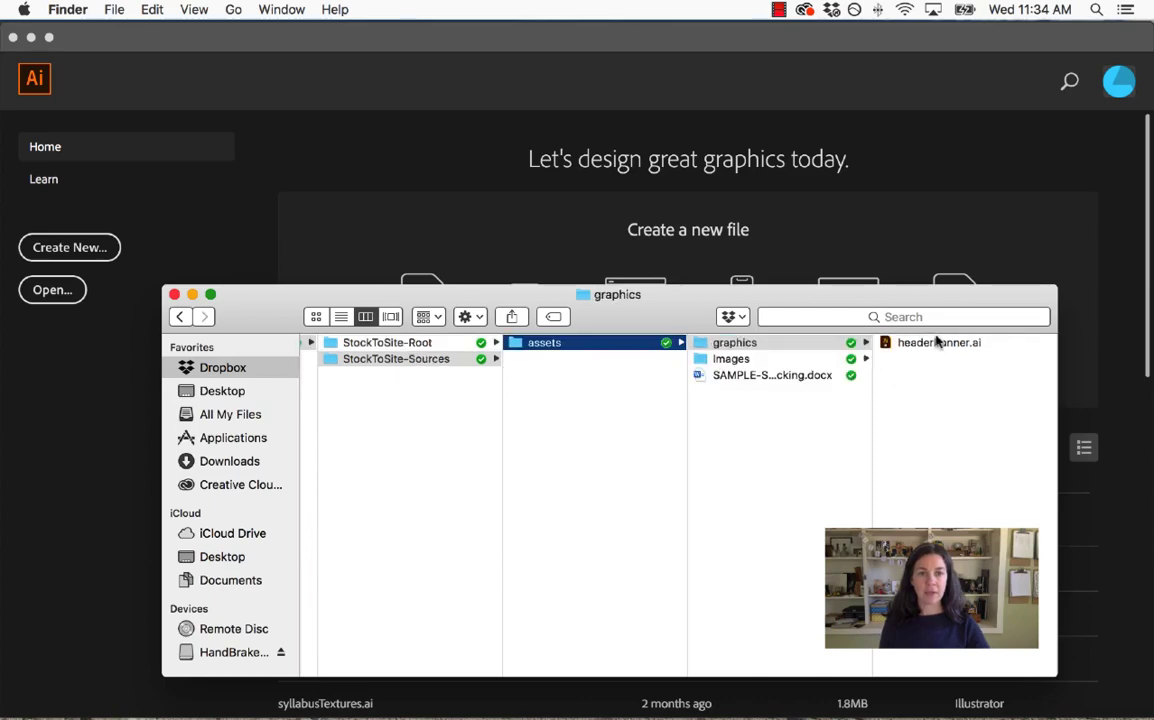
{"action": "left_click", "coordinate": [930, 343]}
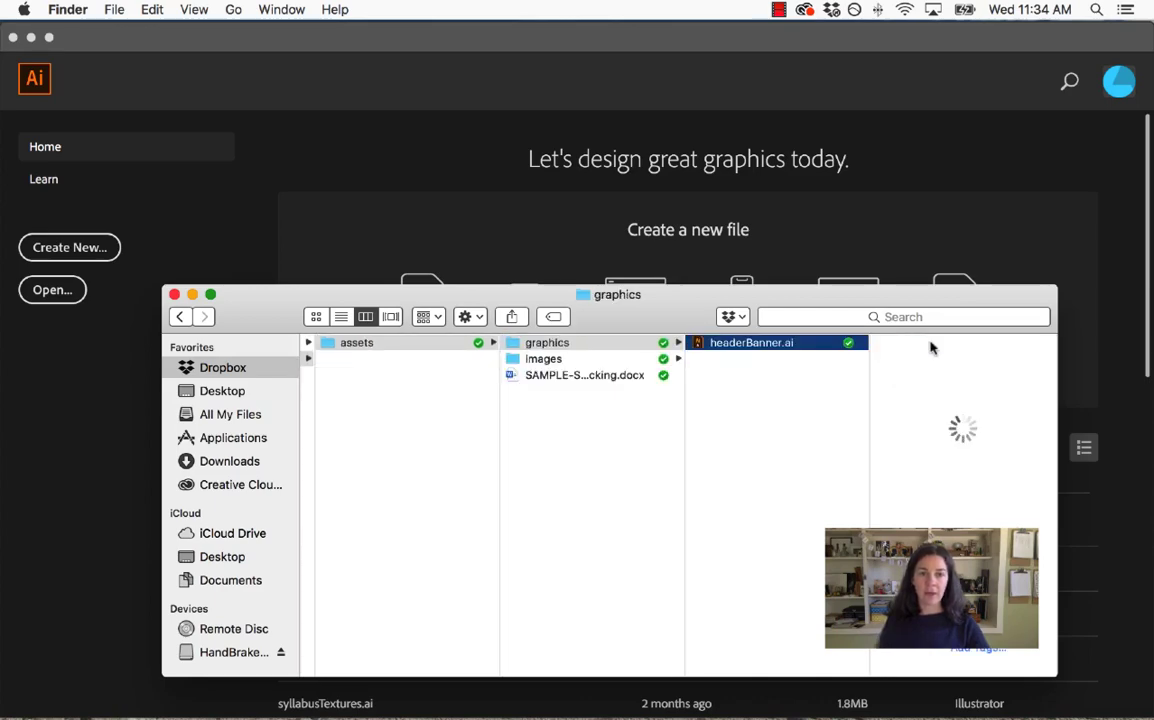
{"action": "key", "text": "space"}
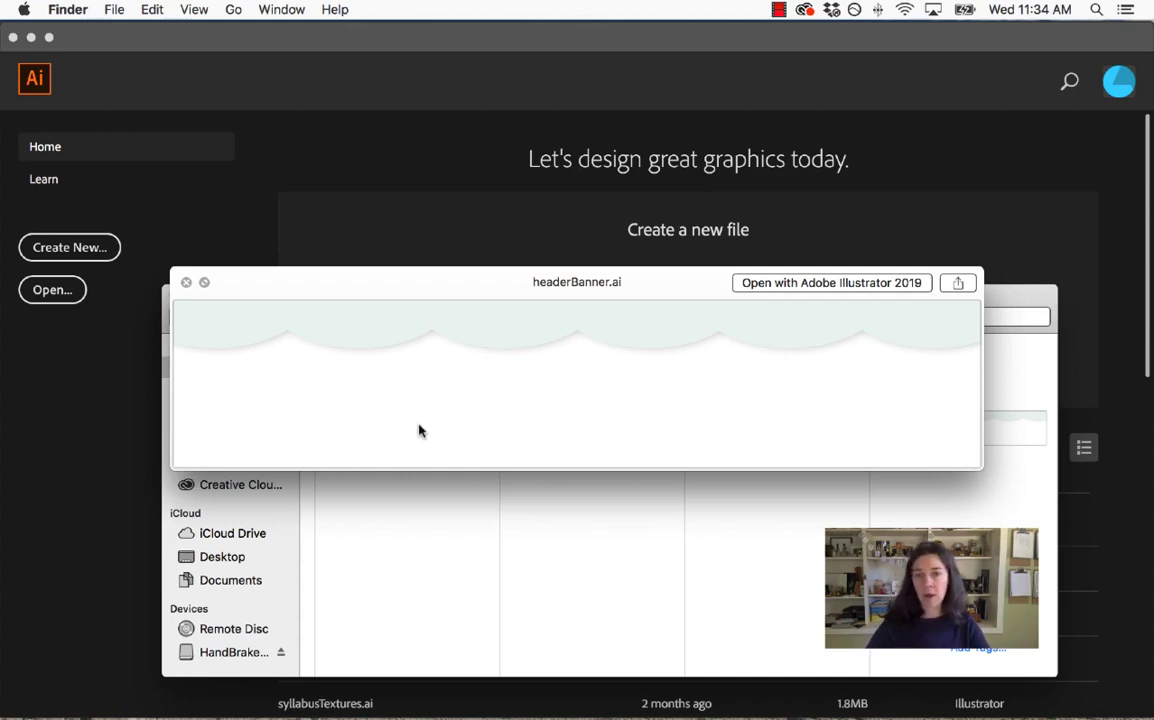
{"action": "key", "text": "space"}
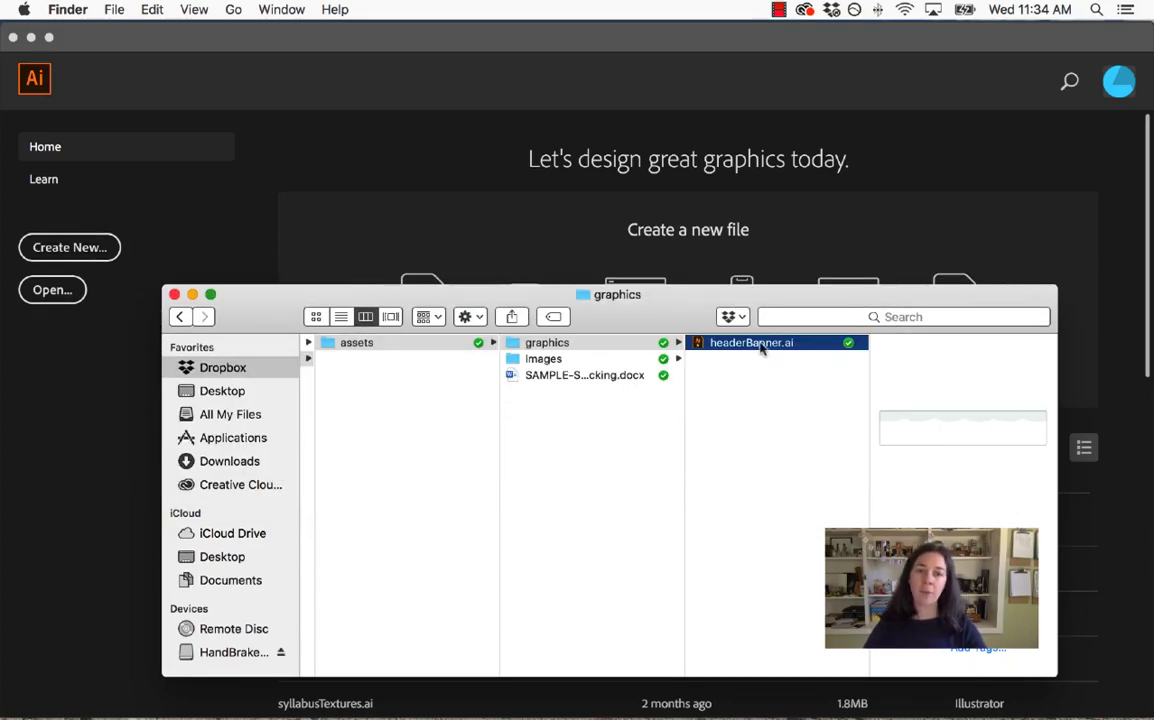
{"action": "double_click", "coordinate": [698, 344]}
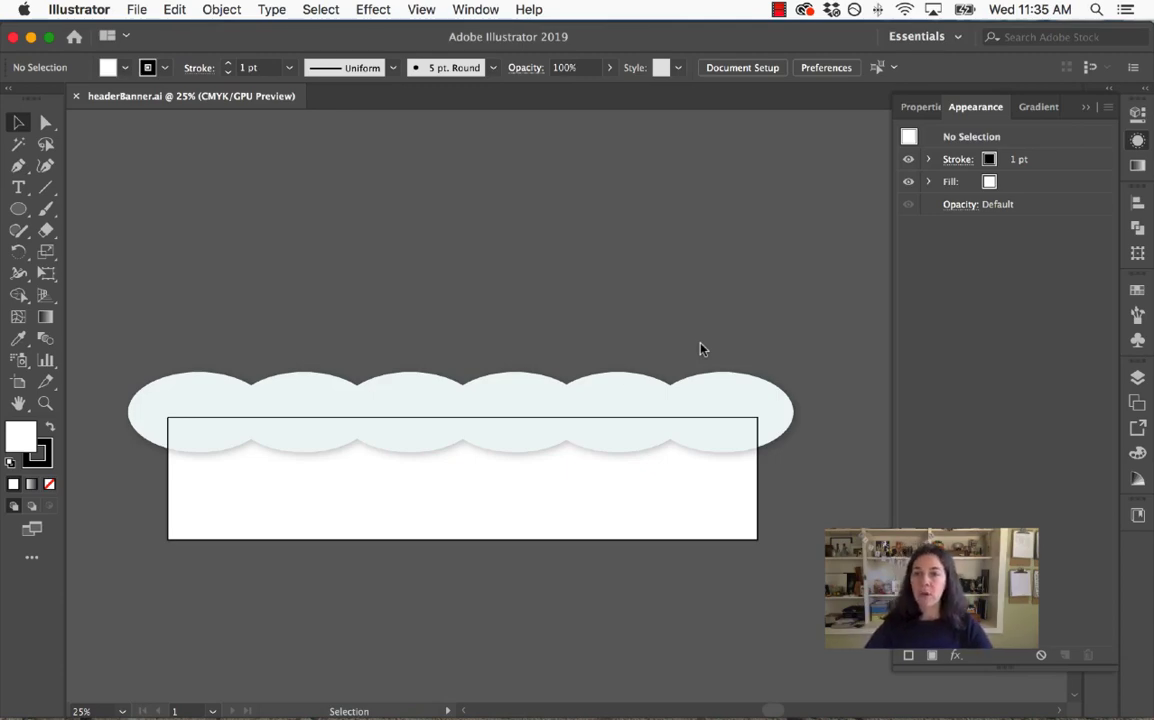
Hide and reshow the Drop Shadow effect on the group of overlapping ellipses to check how it looks, and deselect the group
{"action": "left_click", "coordinate": [200, 400]}
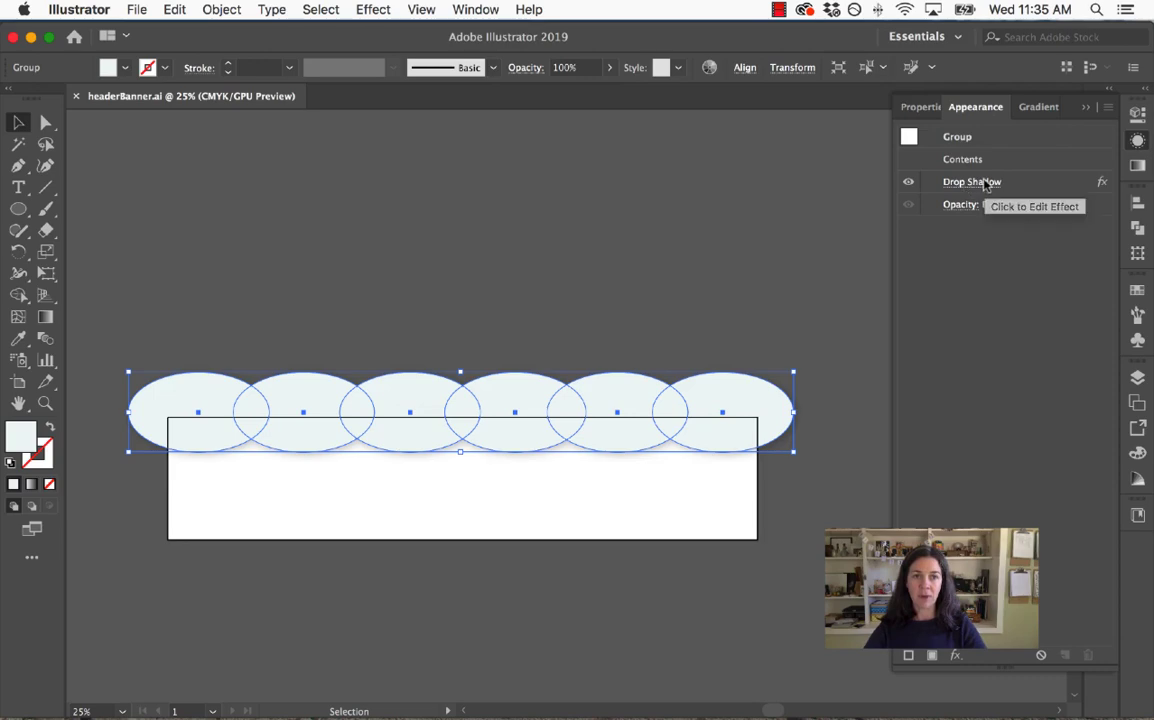
{"action": "left_click", "coordinate": [907, 184]}
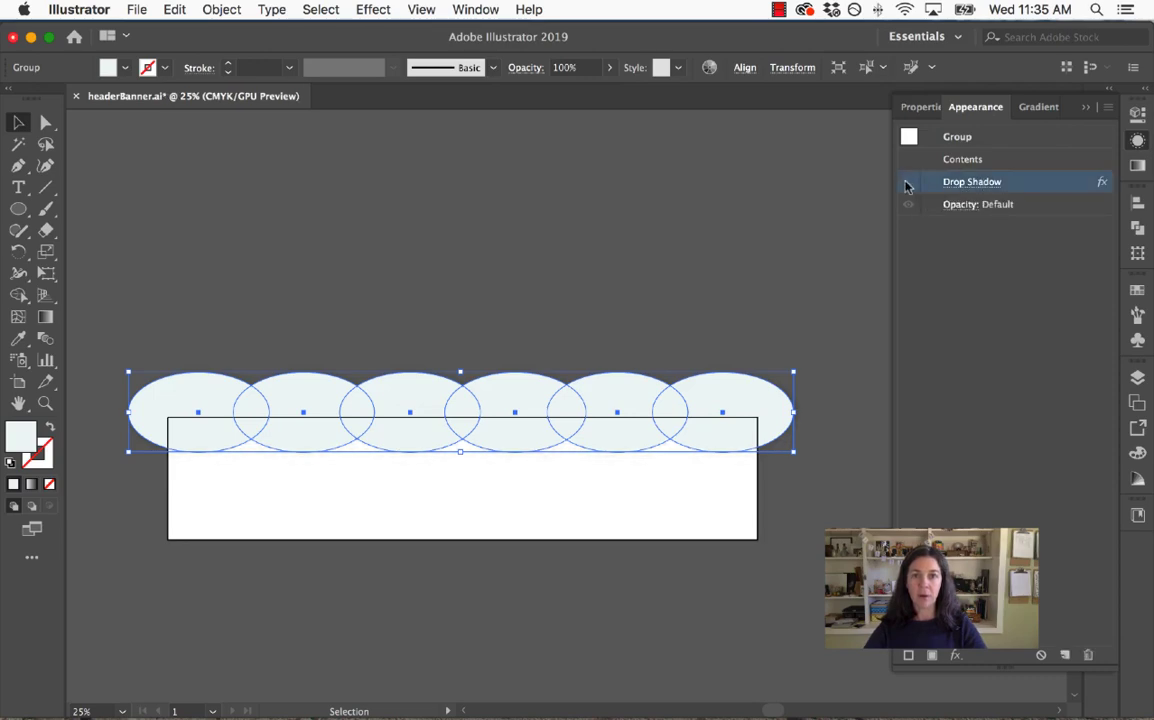
{"action": "left_click", "coordinate": [908, 184]}
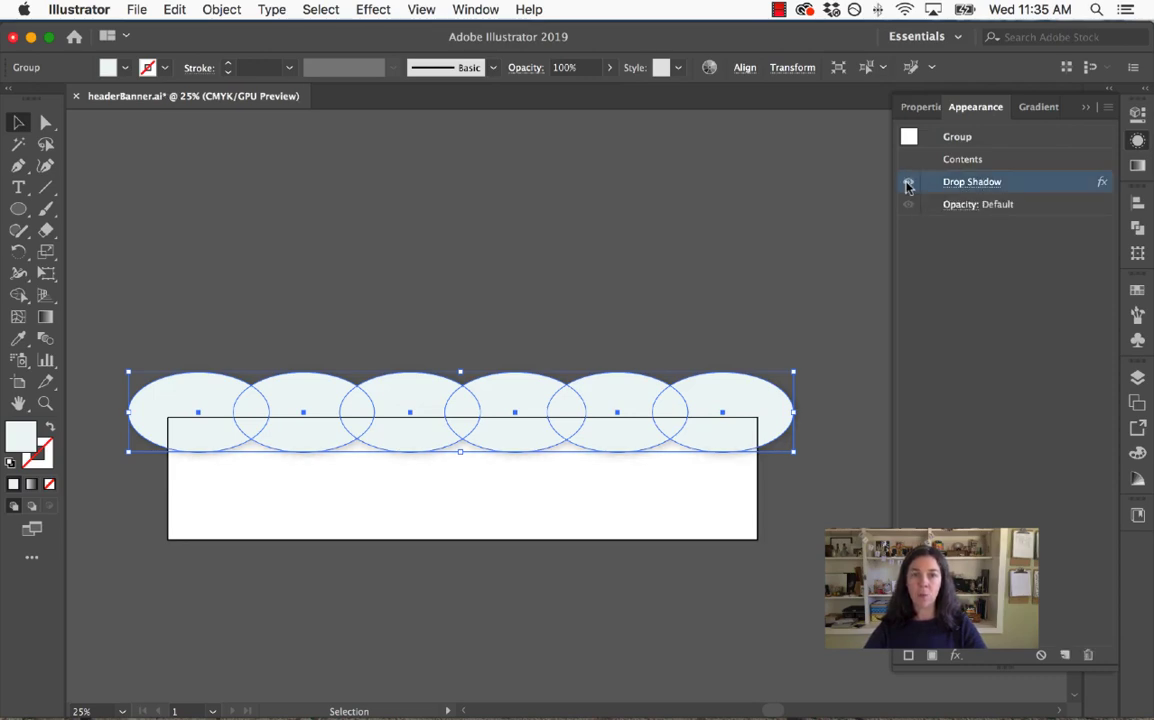
{"action": "left_click", "coordinate": [670, 209]}
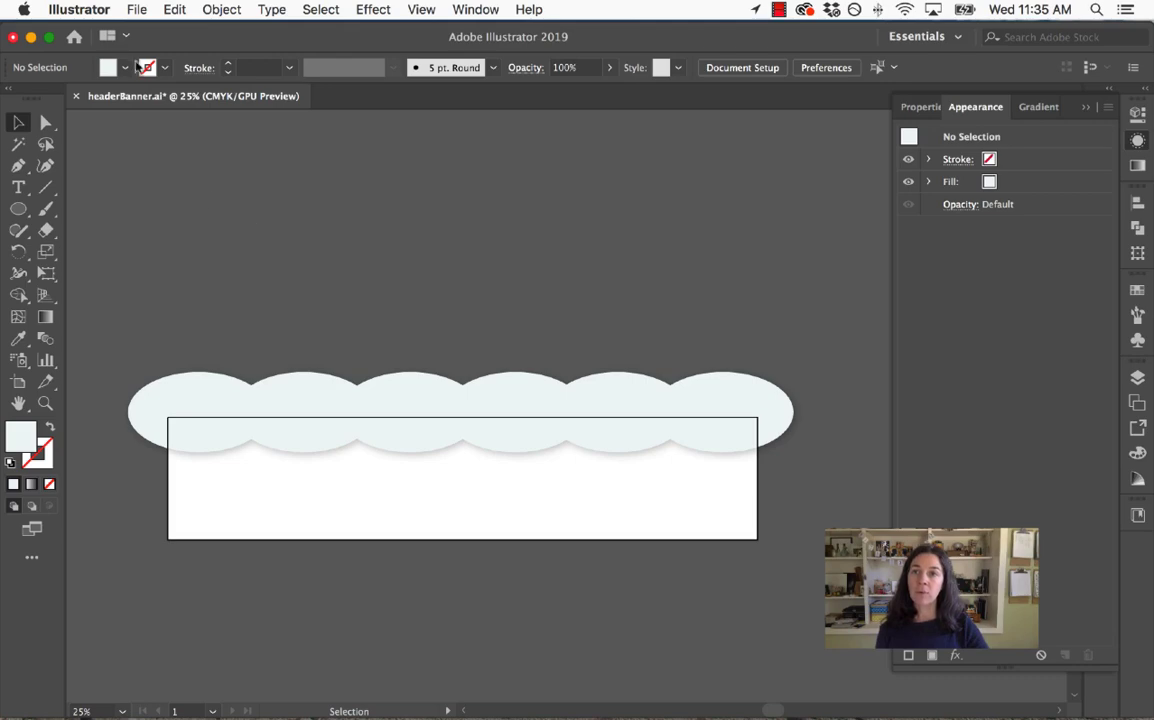
Open Save for Web (Legacy) for the header banner and compare the original with the PNG-24 version in the 2-Up view
{"action": "left_click", "coordinate": [138, 12]}
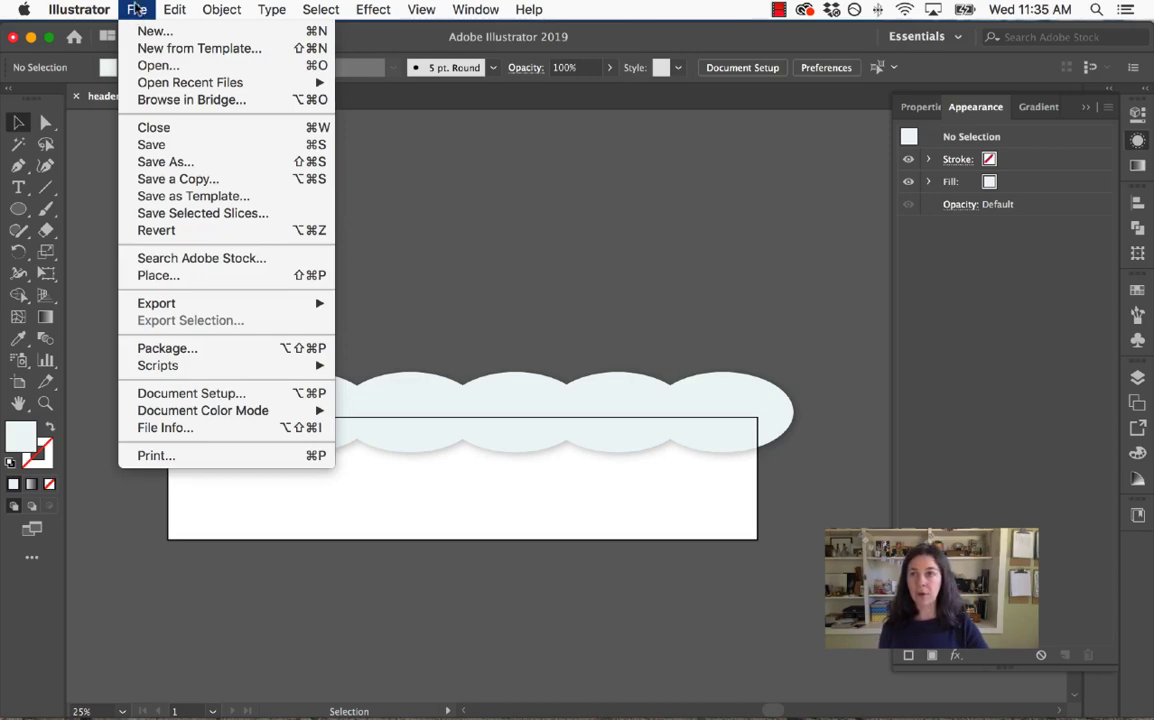
{"action": "mouse_move", "coordinate": [160, 306]}
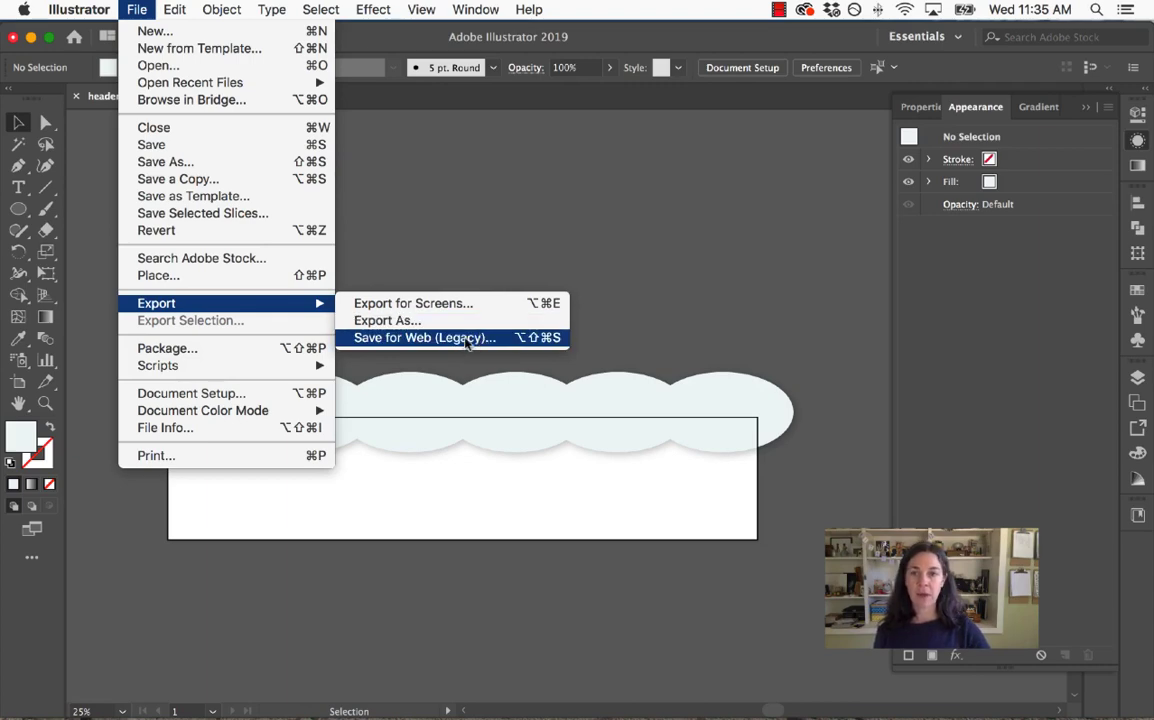
{"action": "left_click", "coordinate": [466, 339]}
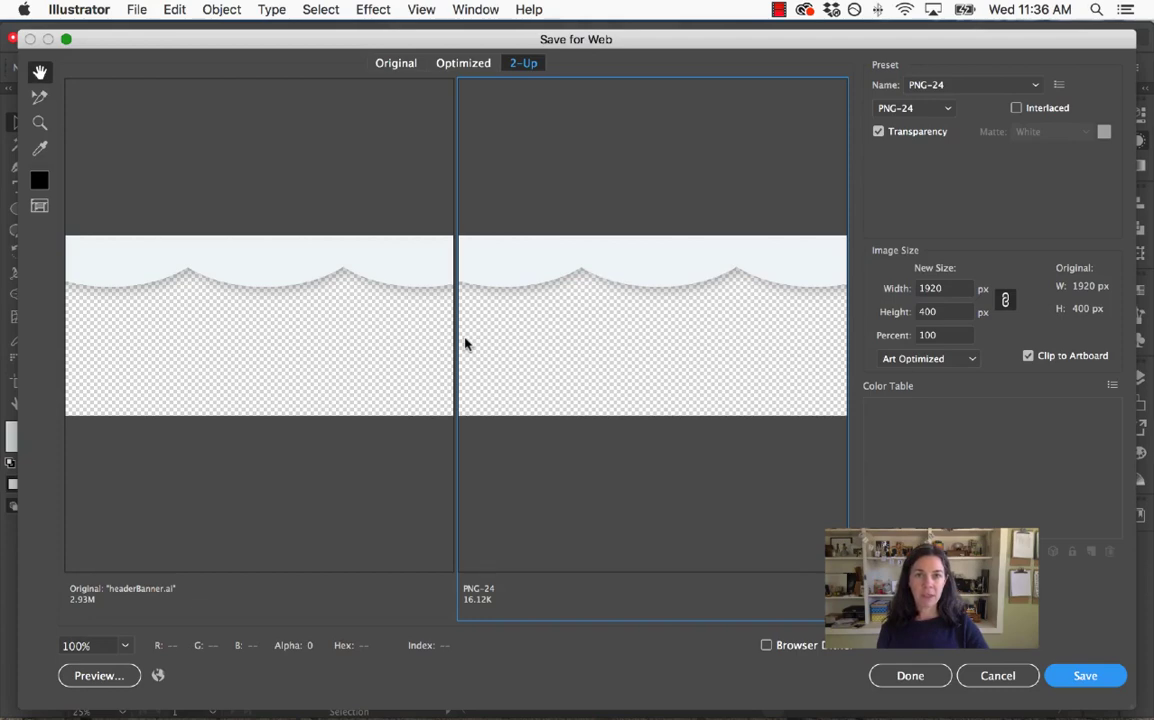
{"action": "left_click", "coordinate": [396, 65]}
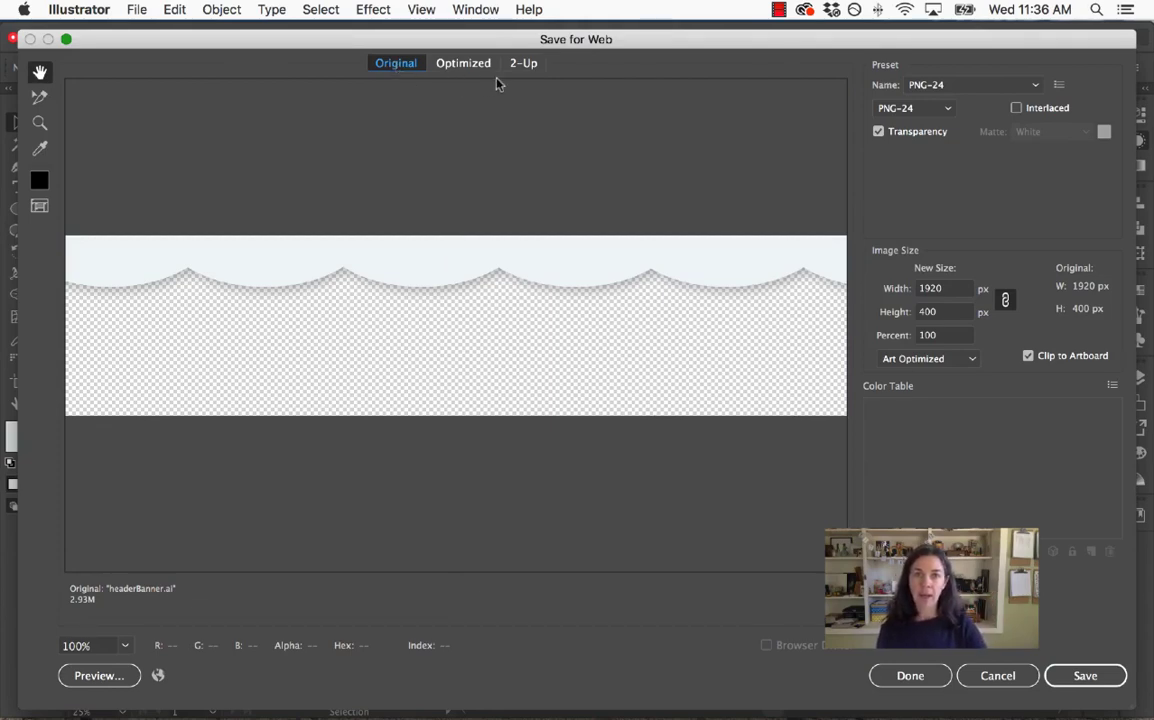
{"action": "left_click", "coordinate": [527, 65]}
{"action": "left_click", "coordinate": [255, 114]}
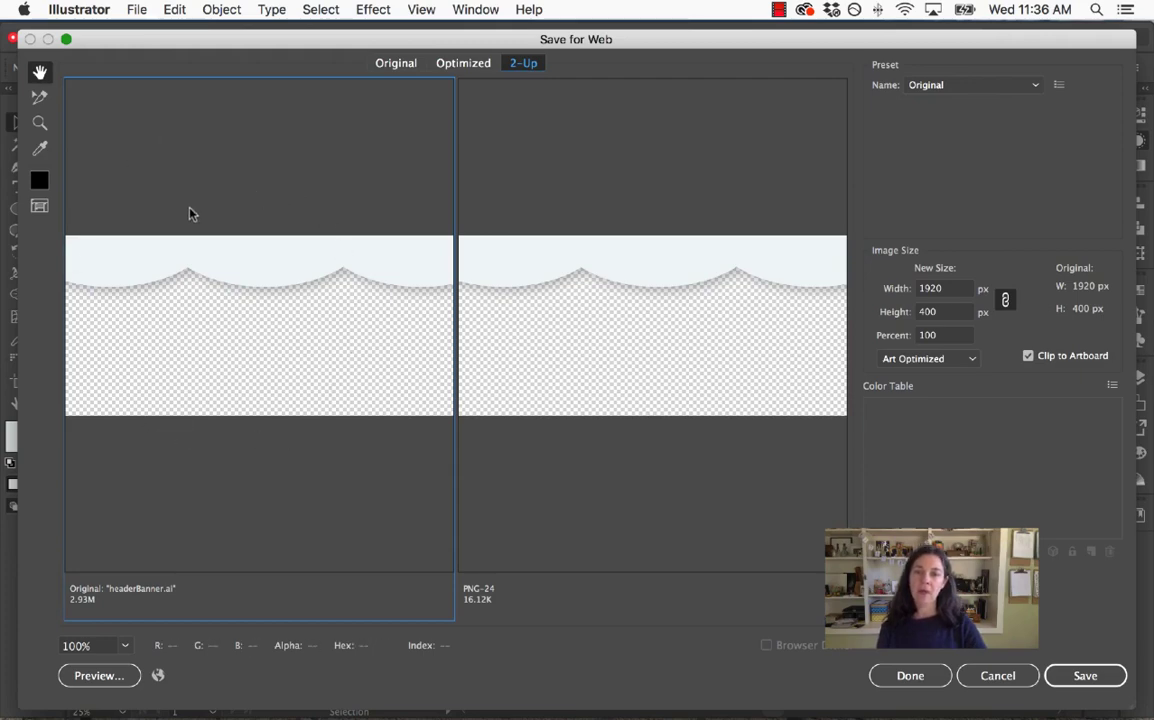
{"action": "left_click", "coordinate": [555, 225]}
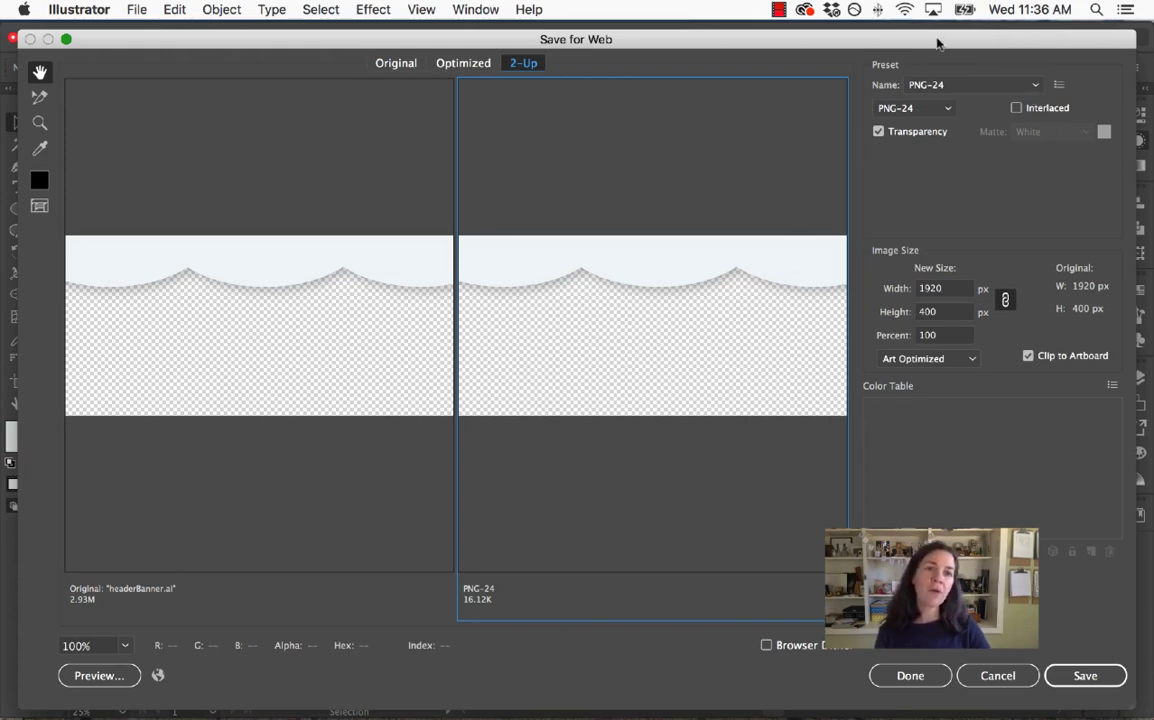
Try the GIF and PNG-8 formats on the optimized preview to compare their shadow edges, and set the format back to PNG-24
{"action": "left_click_drag", "start_coordinate": [911, 44], "coordinate": [910, 35]}
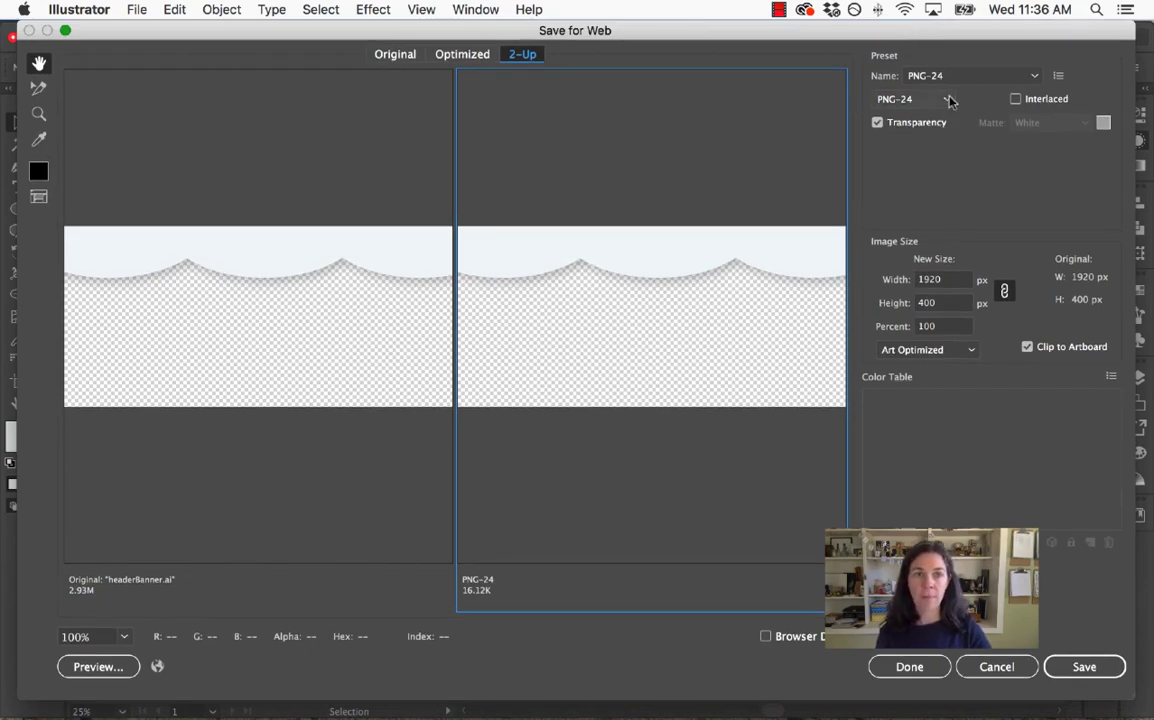
{"action": "left_click", "coordinate": [918, 99]}
{"action": "left_click", "coordinate": [900, 119]}
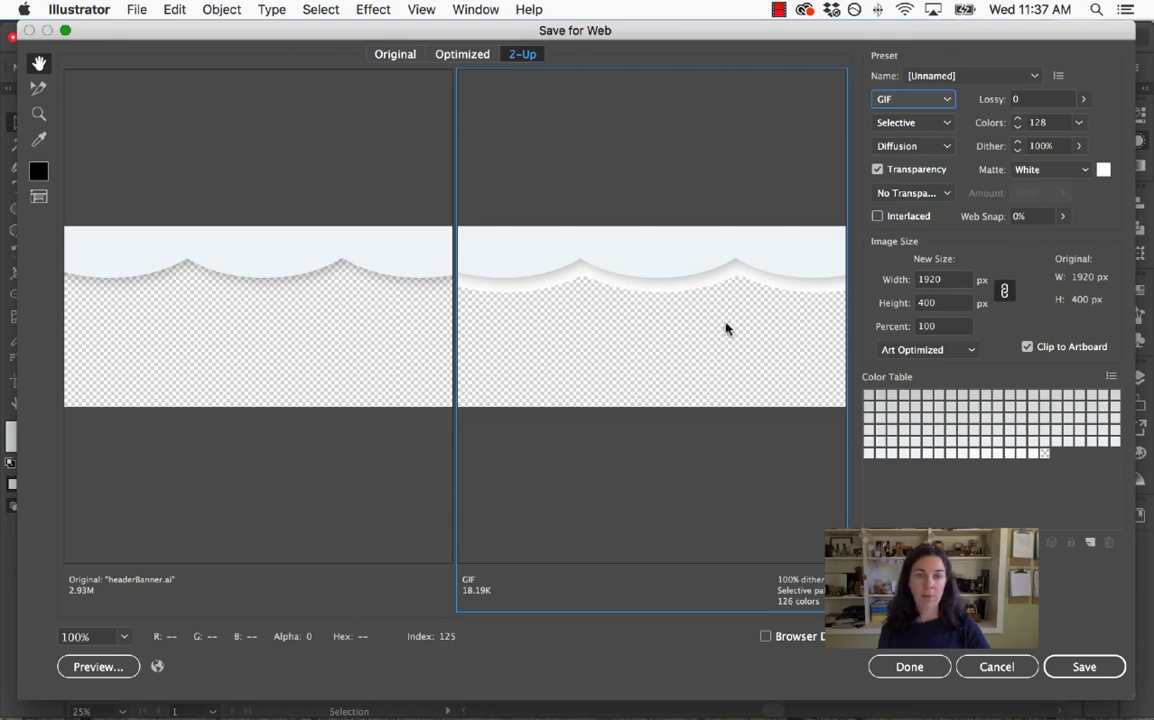
{"action": "left_click", "coordinate": [884, 100]}
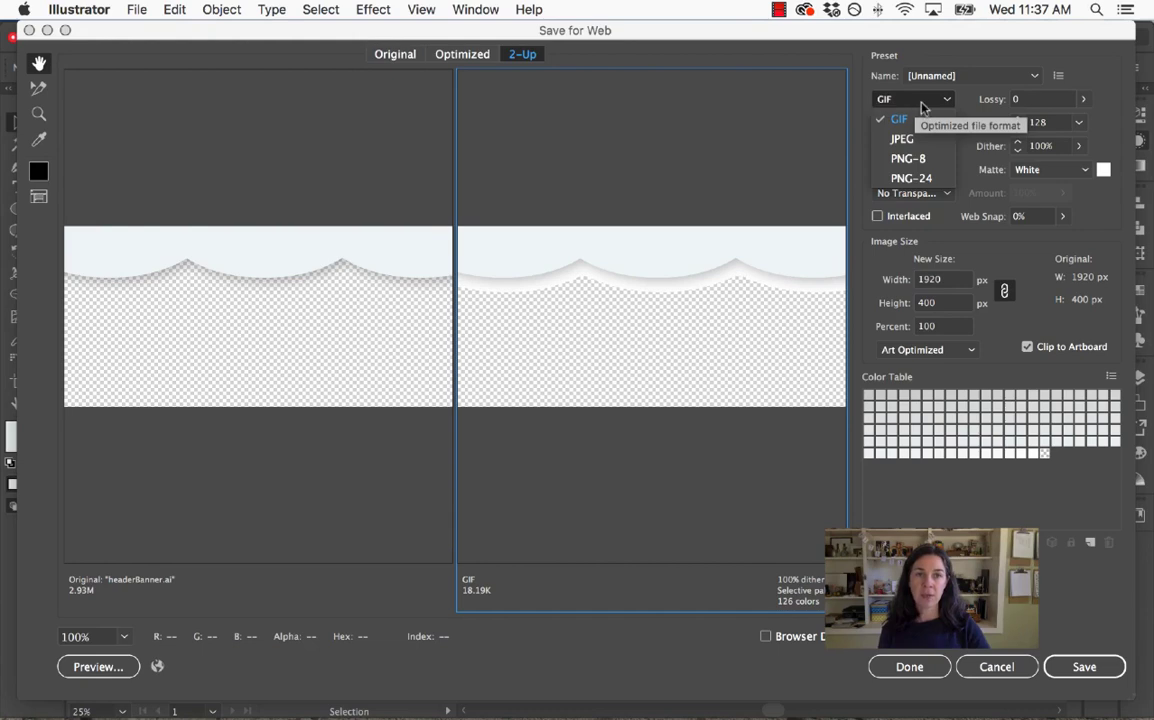
{"action": "left_click", "coordinate": [920, 158]}
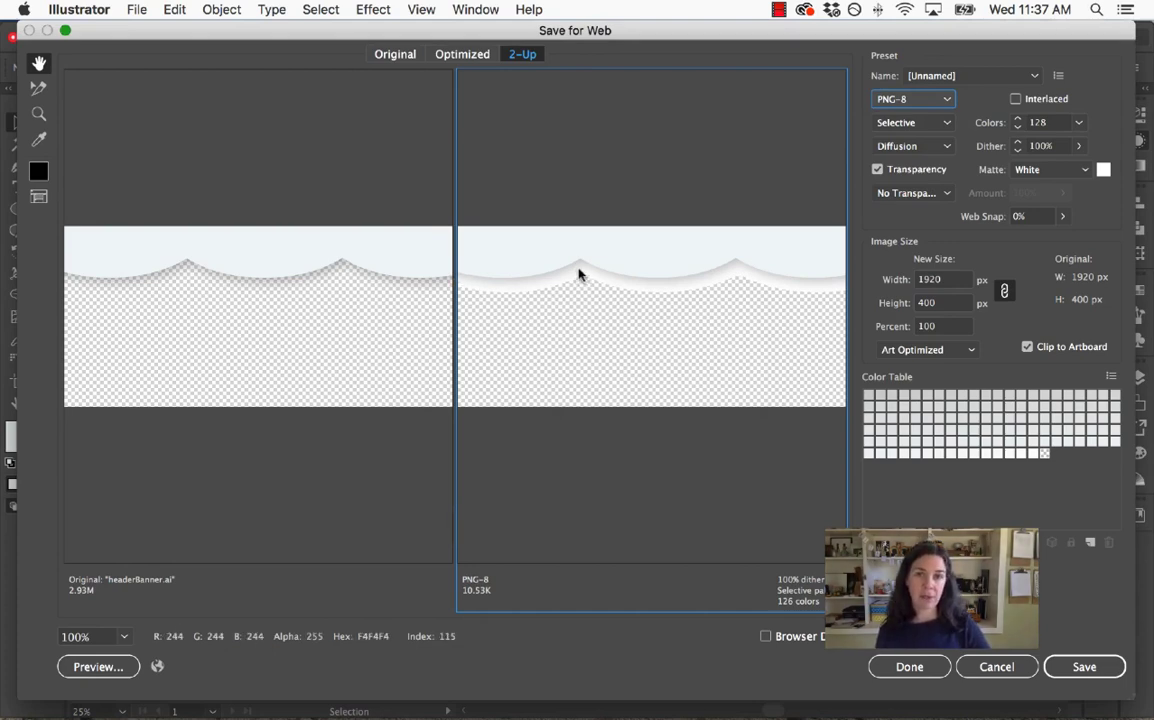
{"action": "left_click", "coordinate": [902, 100]}
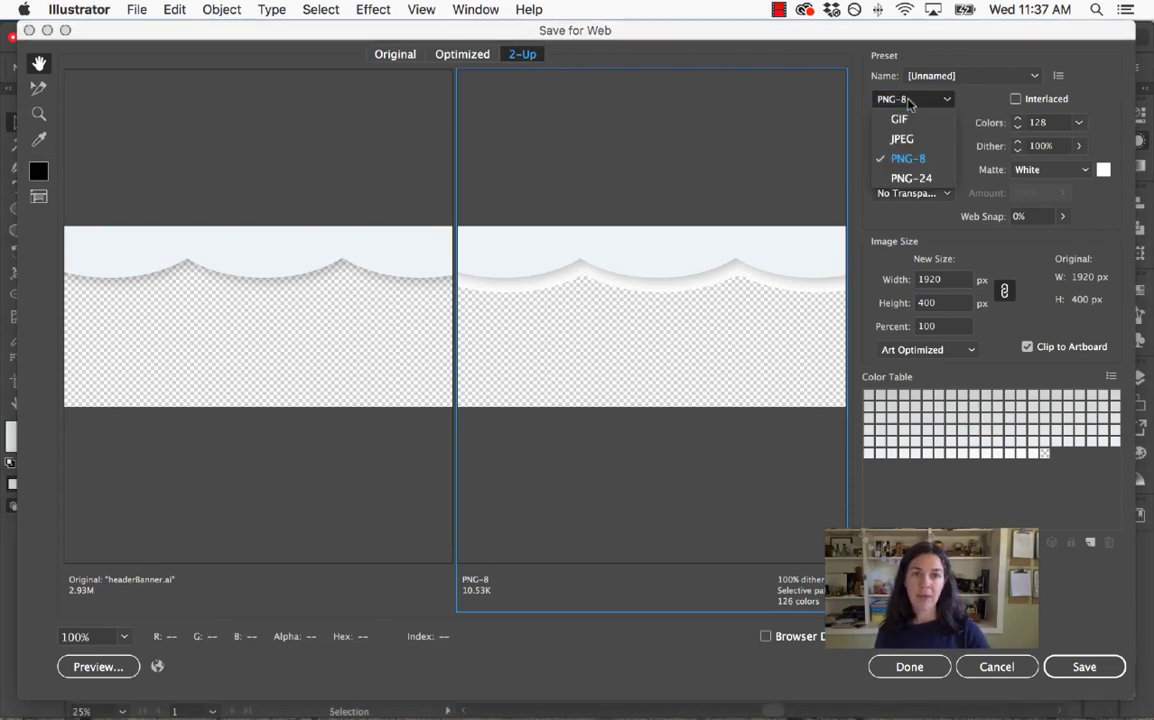
{"action": "left_click", "coordinate": [913, 178]}
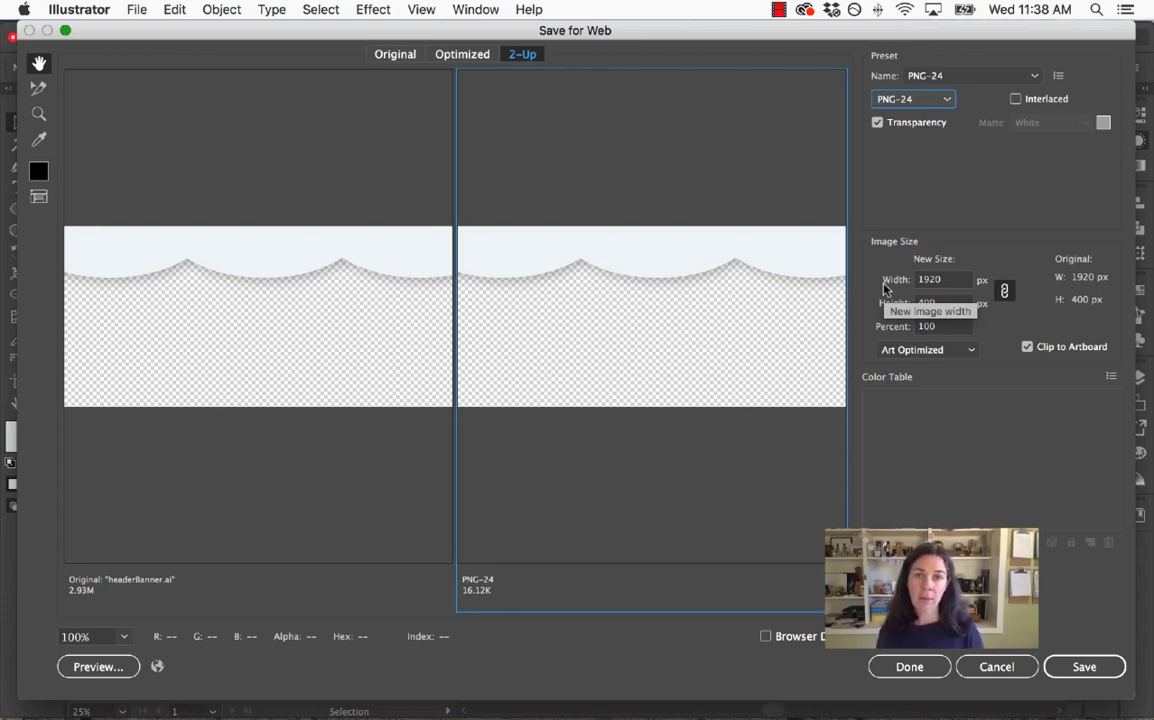
Set the exported image's width to 960 px with the proportions linked
{"action": "left_click", "coordinate": [942, 282]}
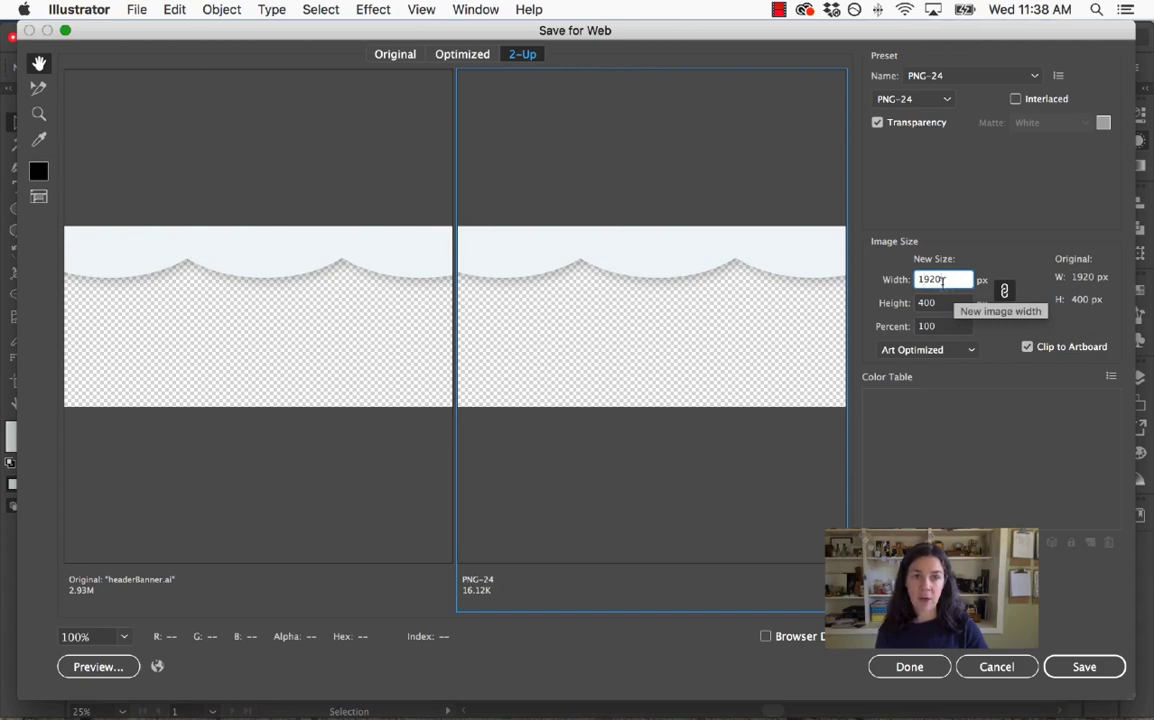
{"action": "double_click", "coordinate": [953, 281]}
{"action": "type", "text": "960"}
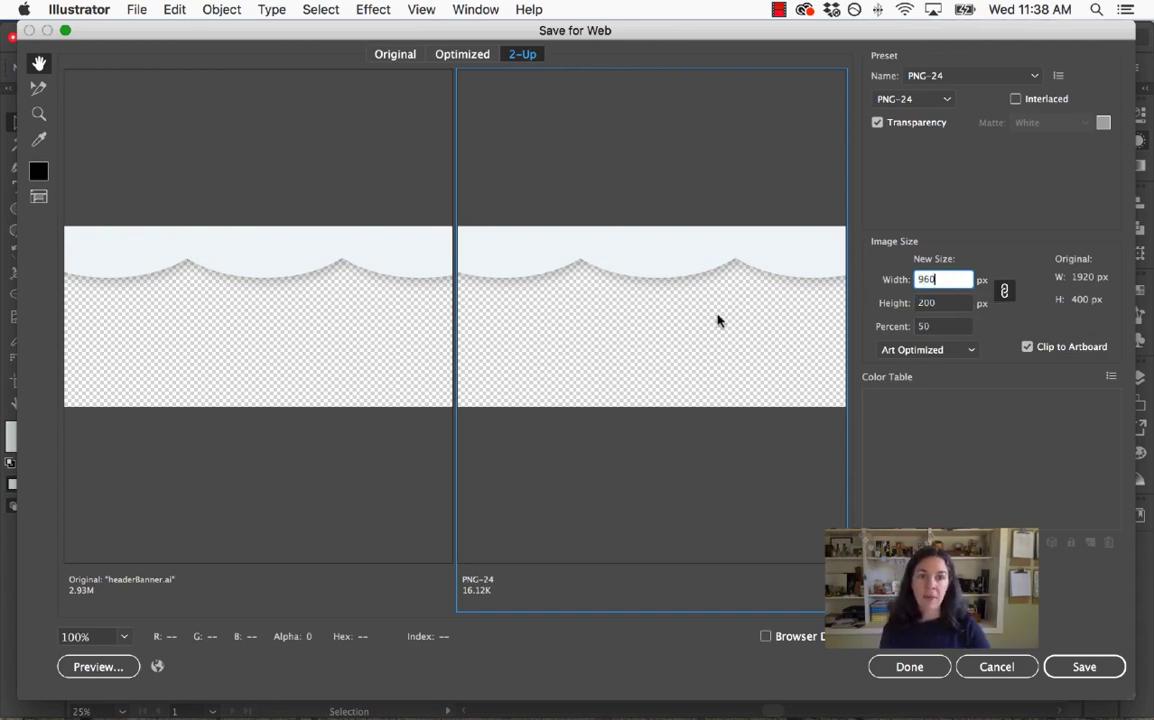
{"action": "left_click", "coordinate": [935, 302]}
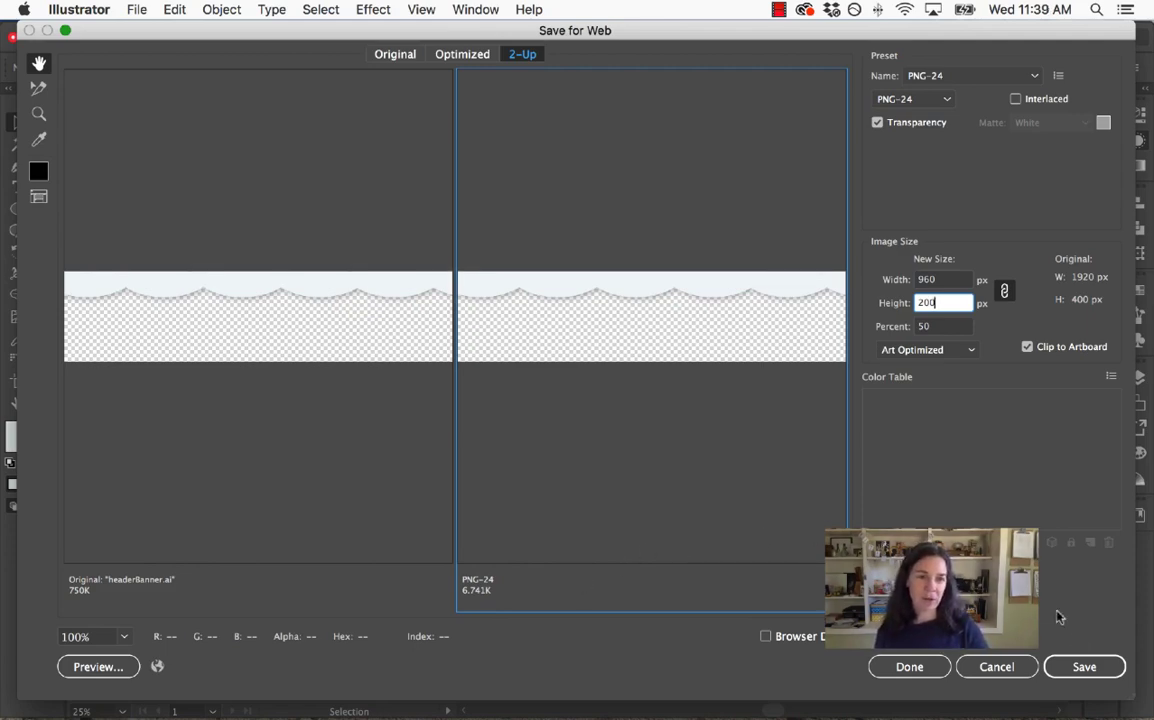
Start saving the optimized banner and name the file headerBanner-960x200.png
{"action": "left_click", "coordinate": [1082, 667]}
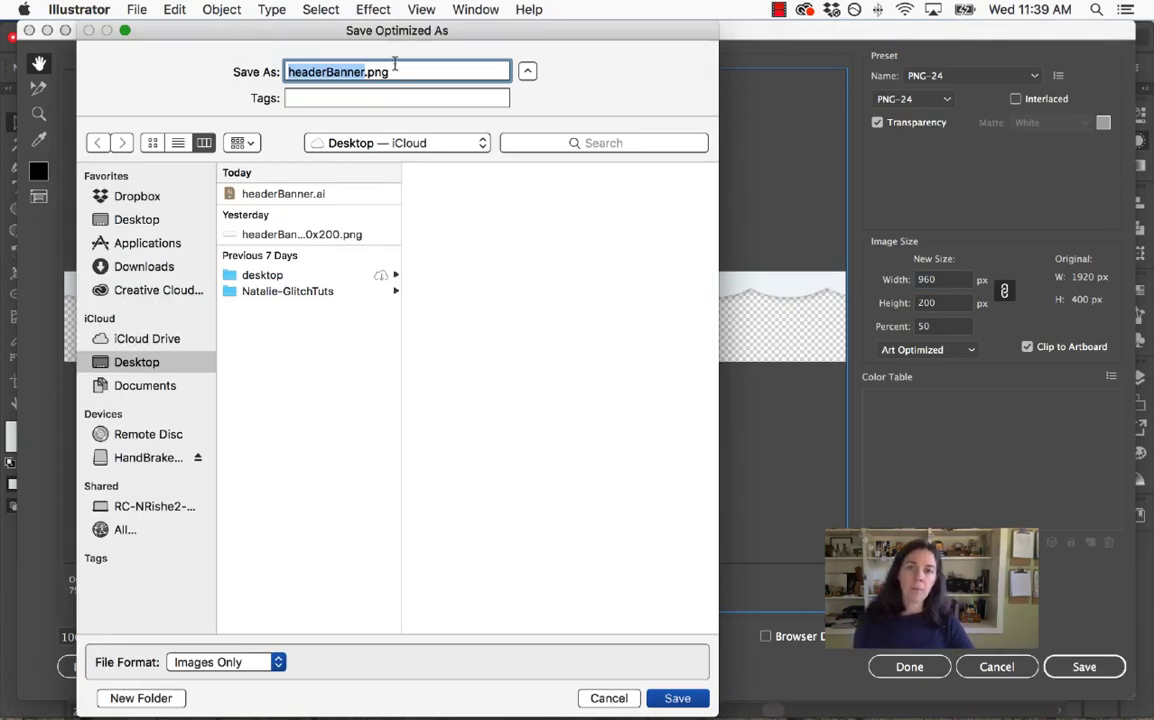
{"action": "left_click", "coordinate": [364, 72]}
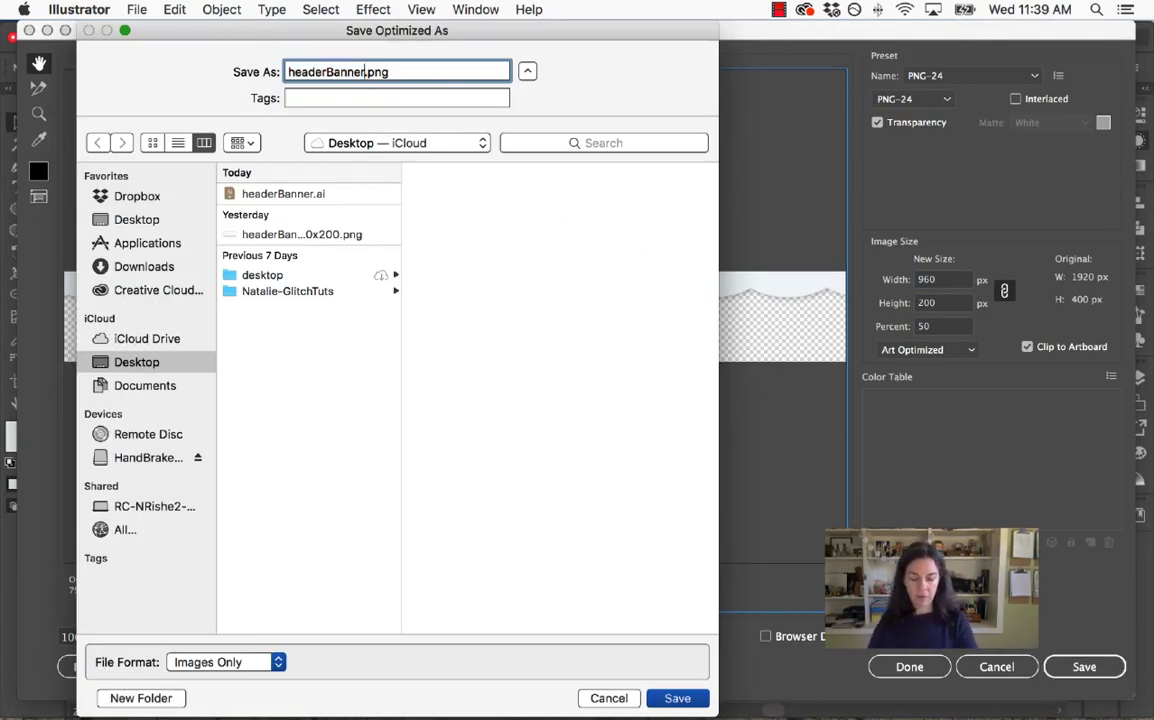
{"action": "type", "text": "-"}
{"action": "type", "text": "960"}
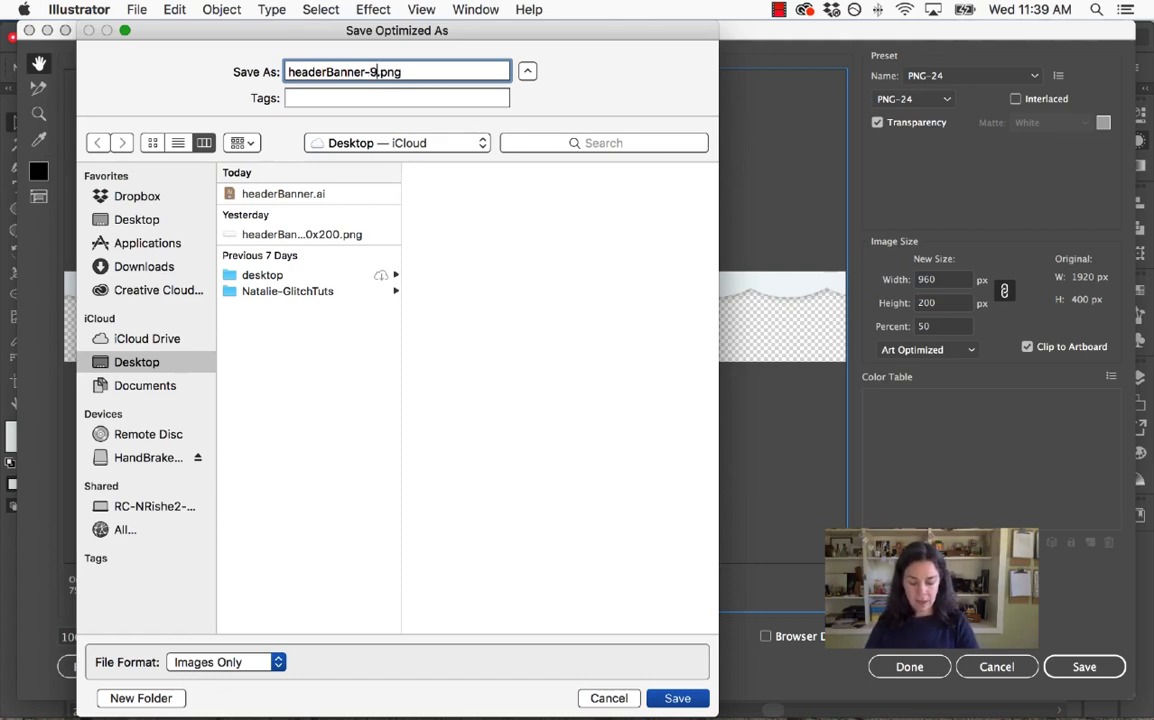
{"action": "type", "text": "x"}
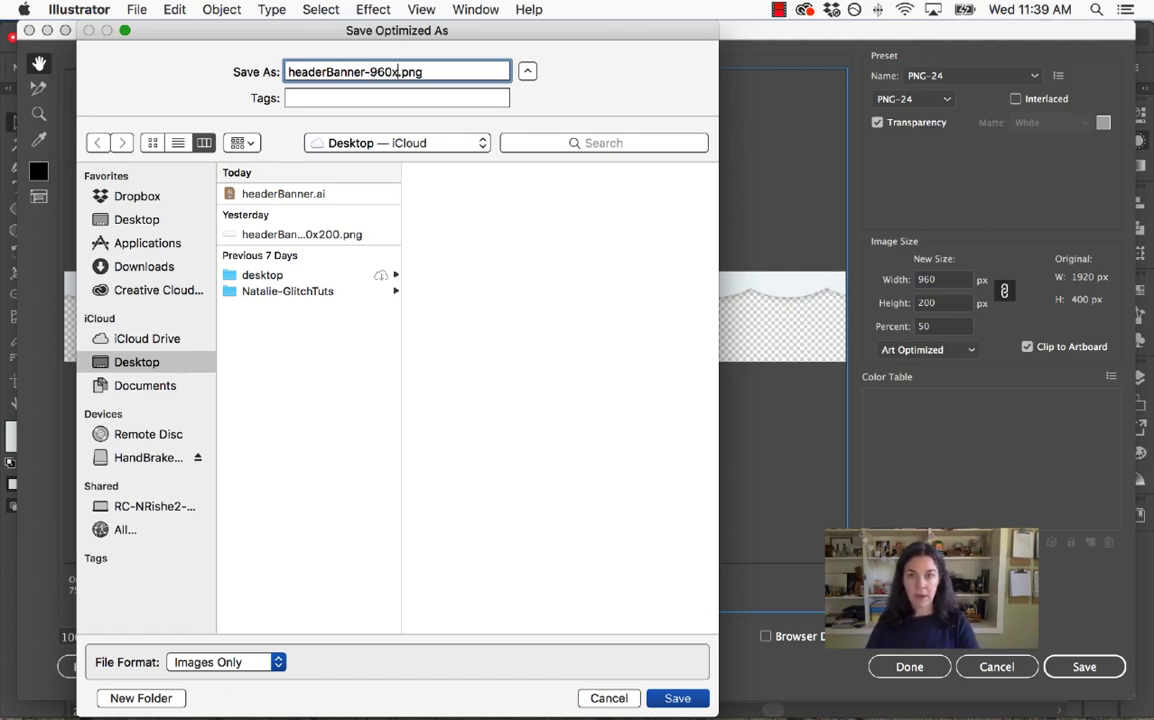
{"action": "type", "text": "200"}
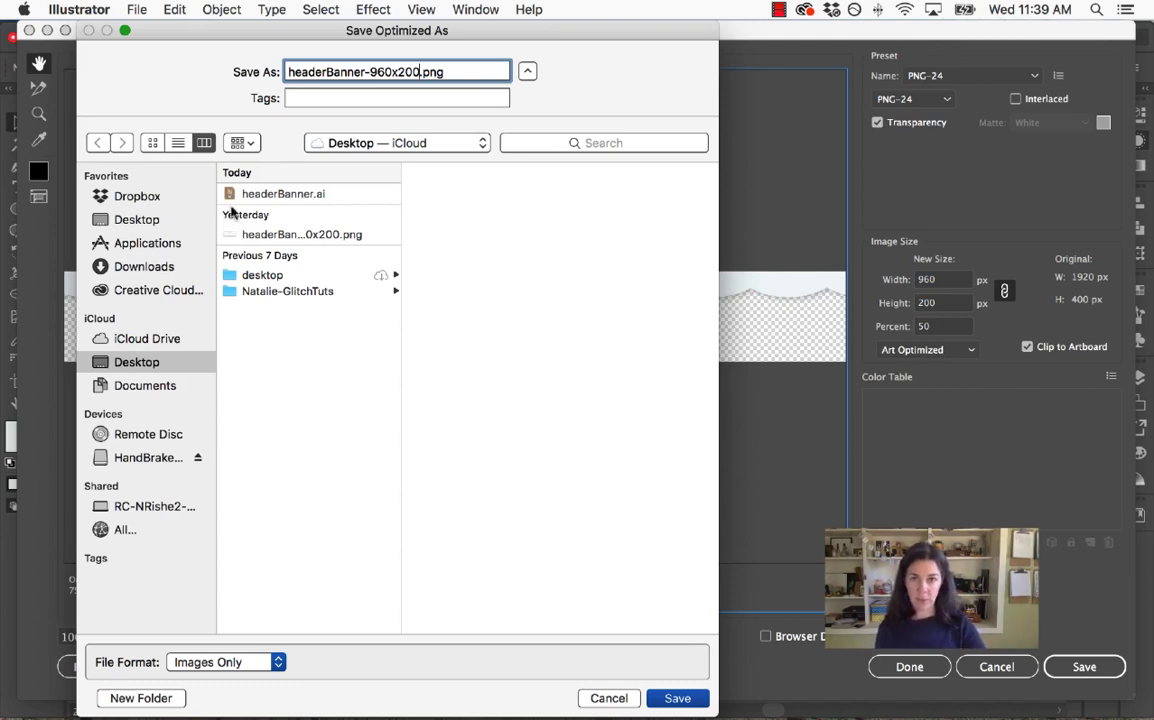
Collapse and re-expand the save dialog, and switch its file browser to icon view and back to column view
{"action": "left_click", "coordinate": [527, 71]}
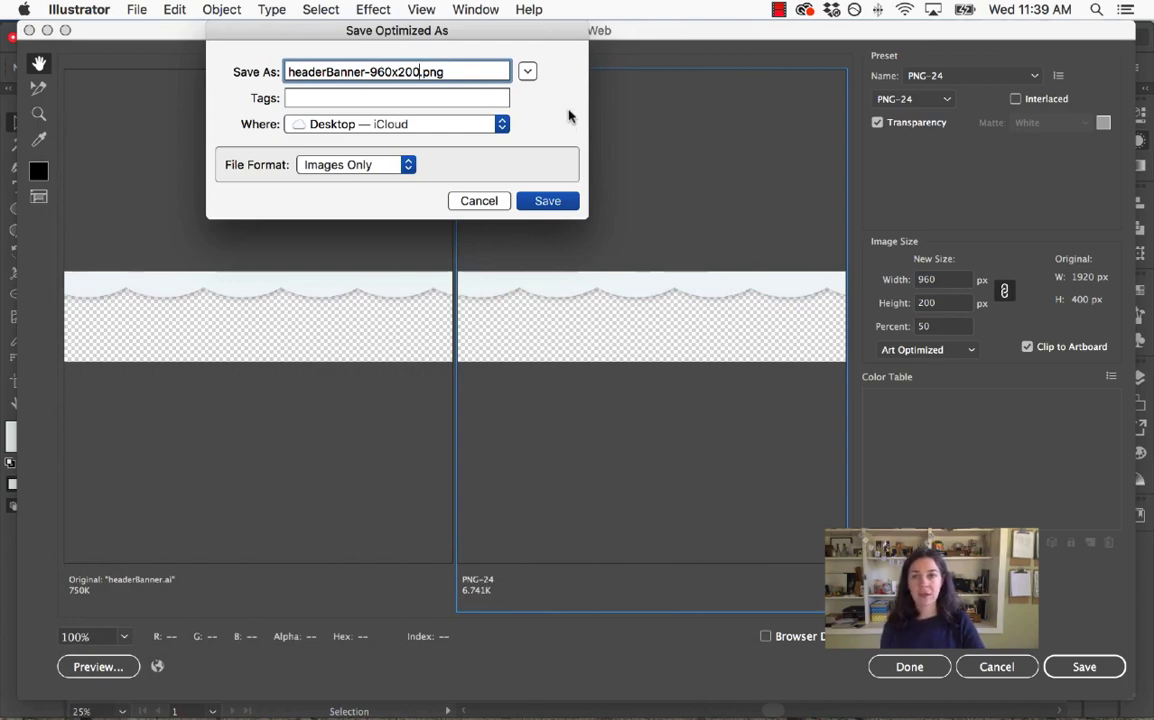
{"action": "left_click", "coordinate": [527, 71]}
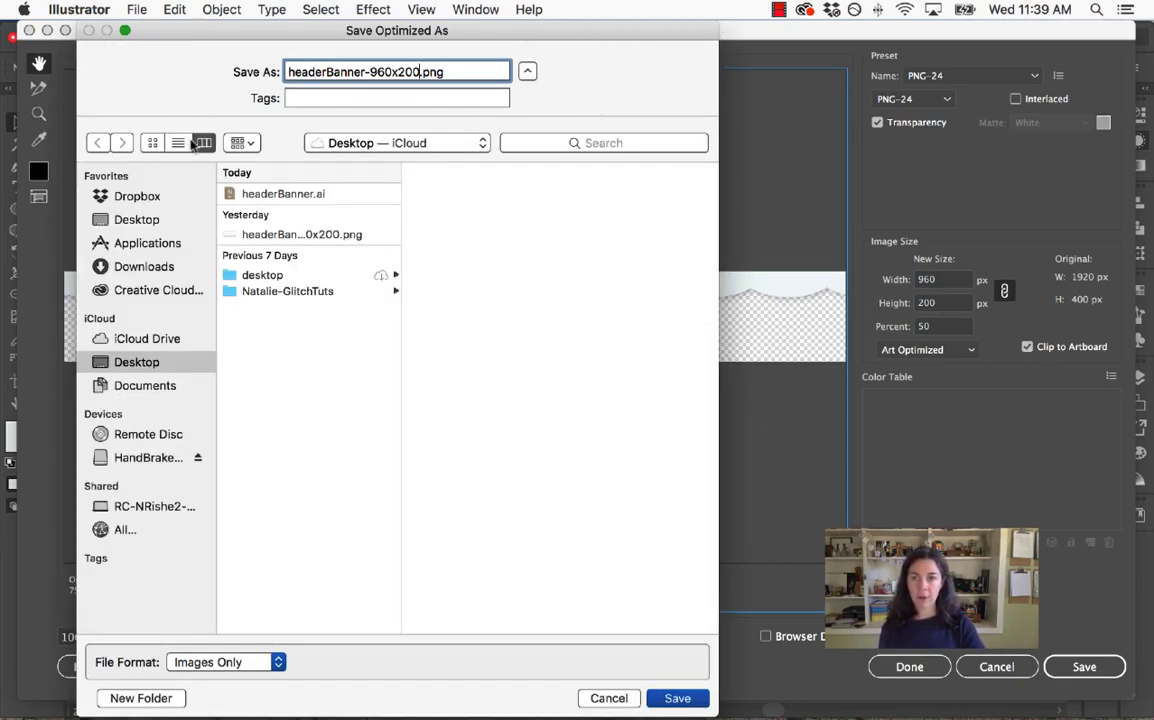
{"action": "left_click", "coordinate": [152, 143]}
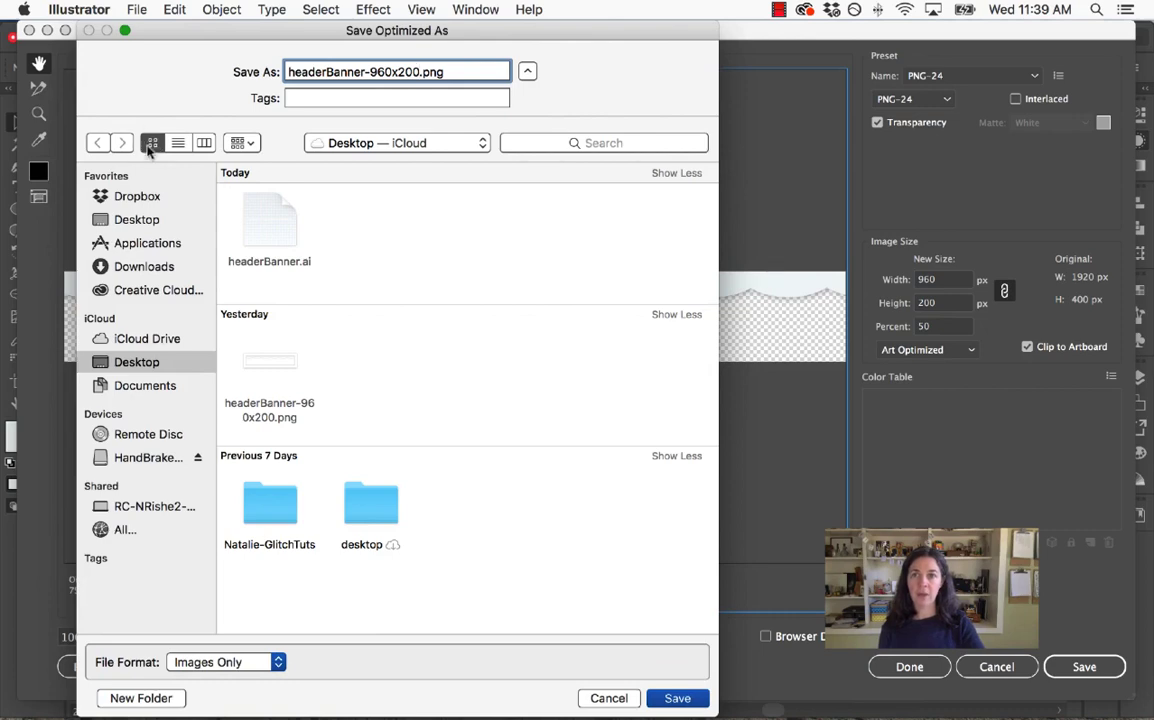
{"action": "left_click", "coordinate": [205, 143]}
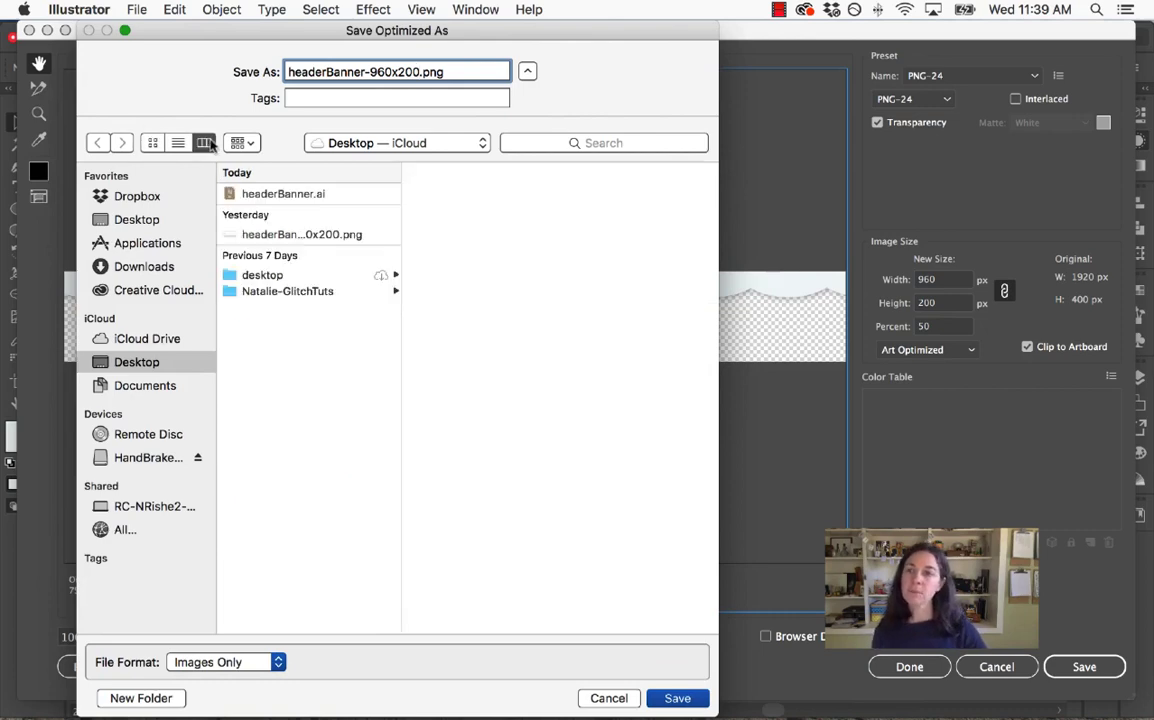
Browse the save location to the StockToSite-Master folder within the __Work folder in Dropbox
{"action": "left_click", "coordinate": [128, 199]}
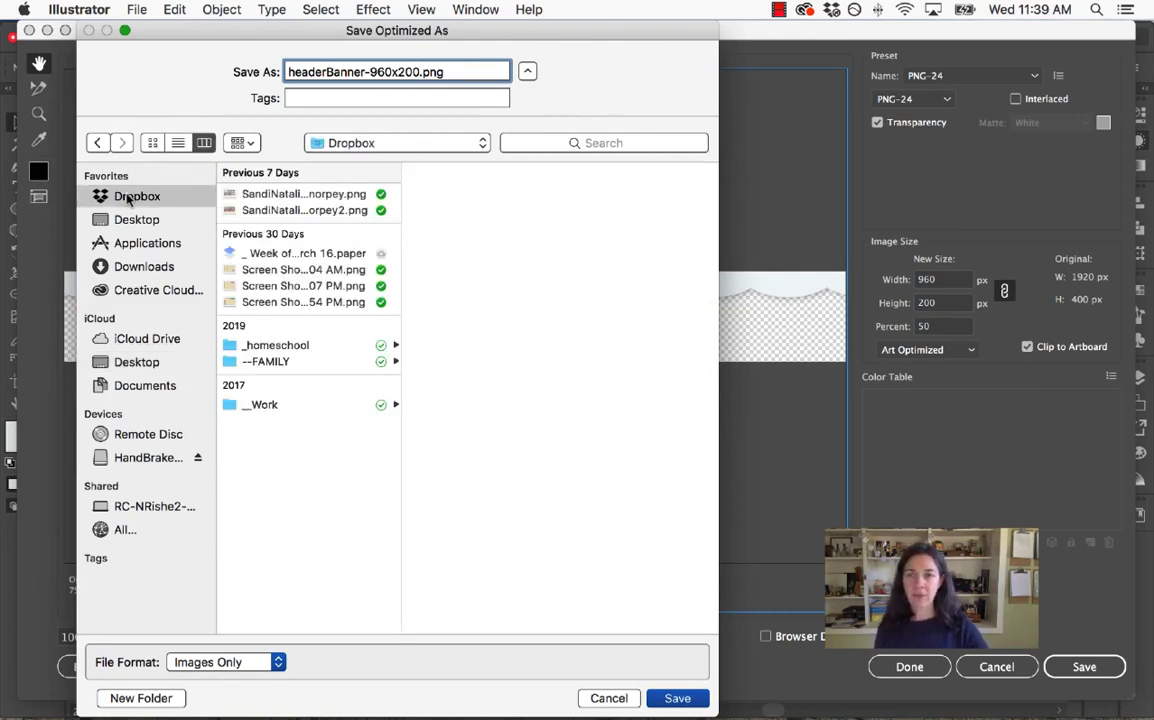
{"action": "left_click", "coordinate": [309, 406]}
{"action": "left_click", "coordinate": [445, 463]}
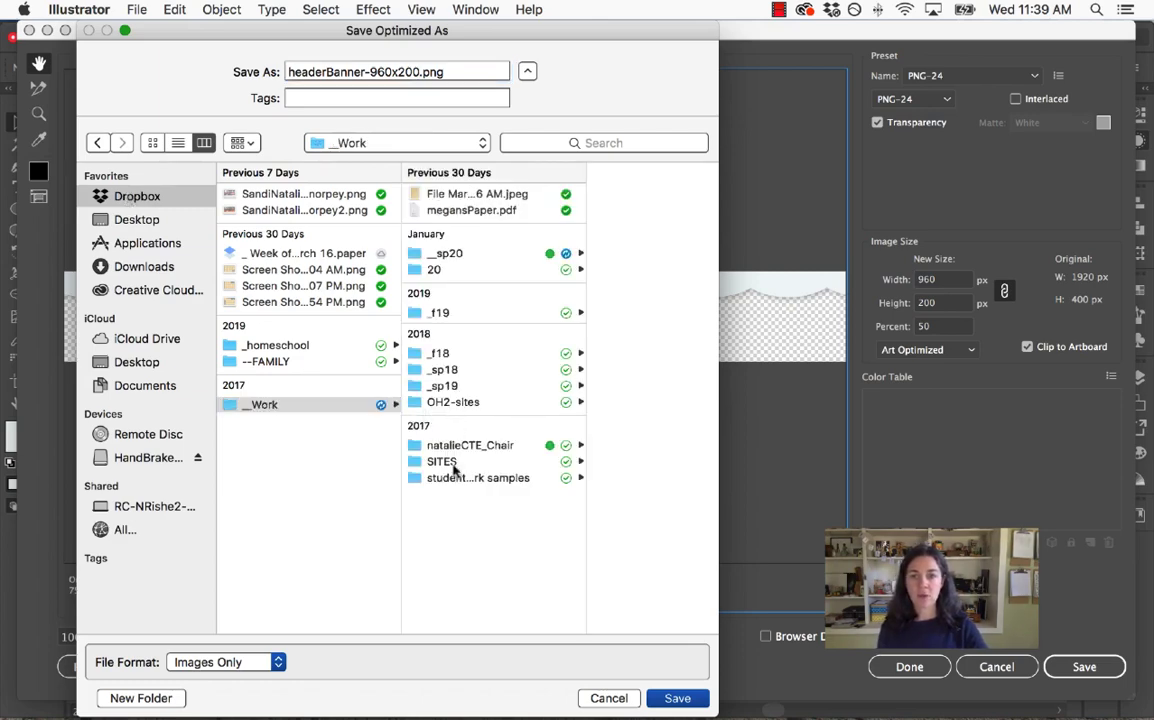
{"action": "left_click", "coordinate": [582, 318]}
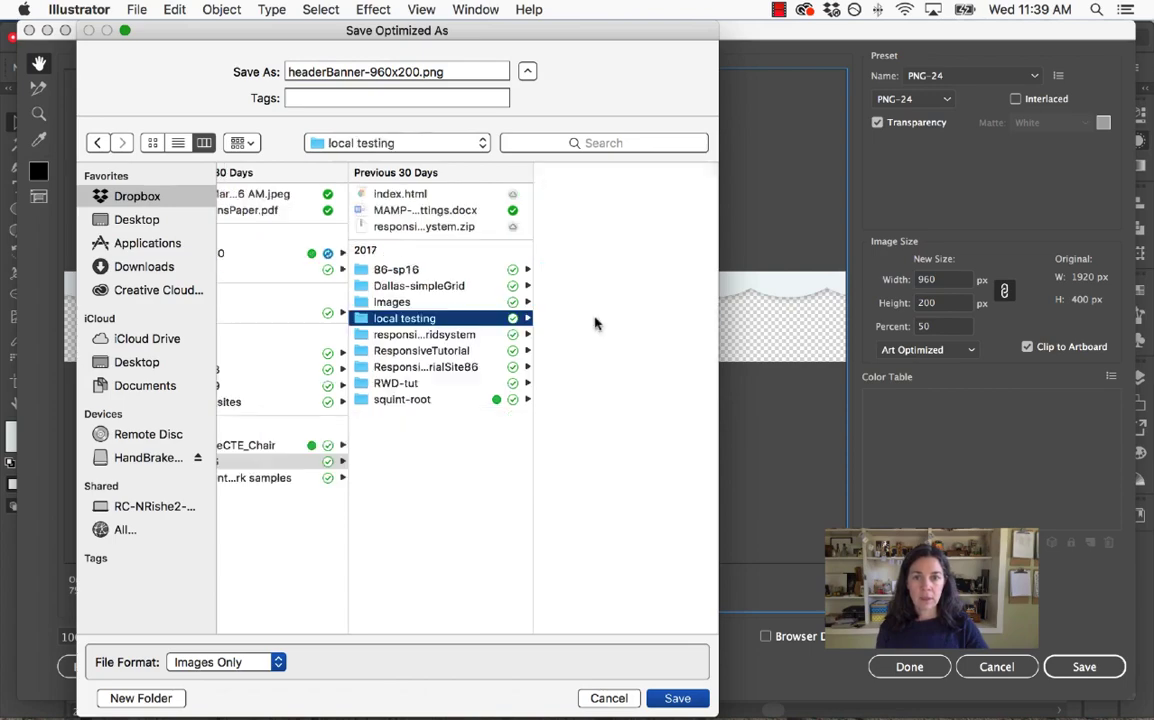
{"action": "left_click", "coordinate": [580, 194]}
{"action": "left_click", "coordinate": [598, 194]}
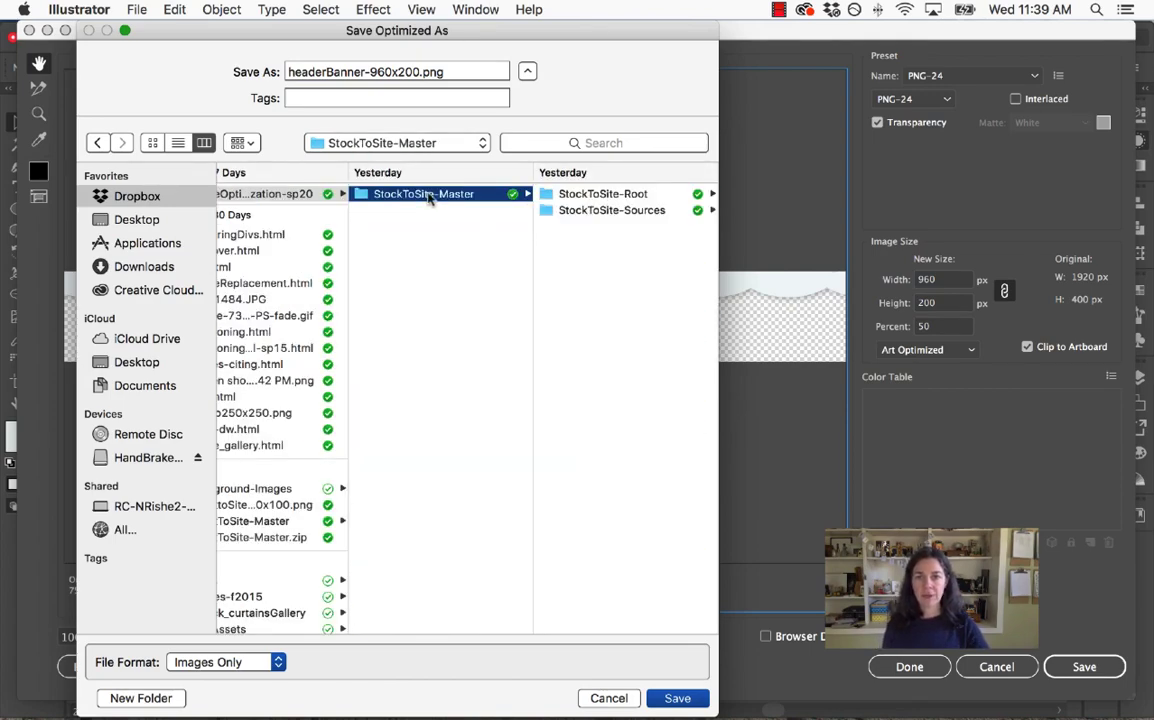
Save the optimized banner in StockToSite-Root's assets/graphics folder, replacing the existing file of the same name
{"action": "left_click", "coordinate": [574, 211]}
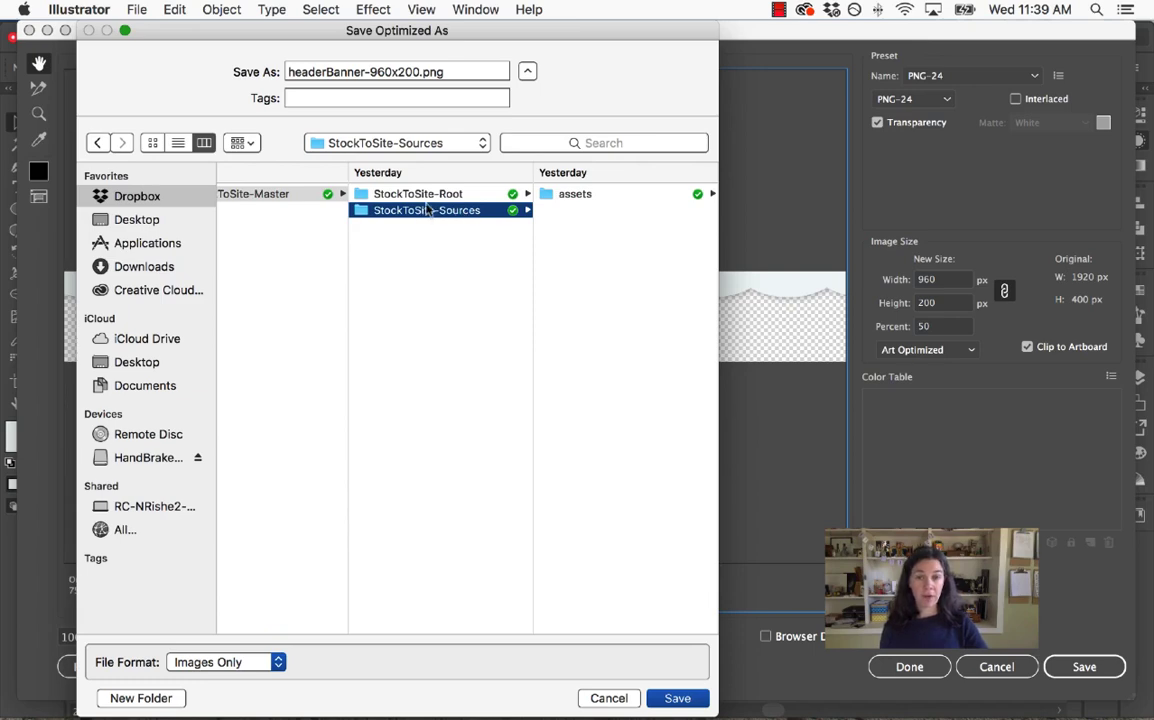
{"action": "left_click", "coordinate": [390, 194]}
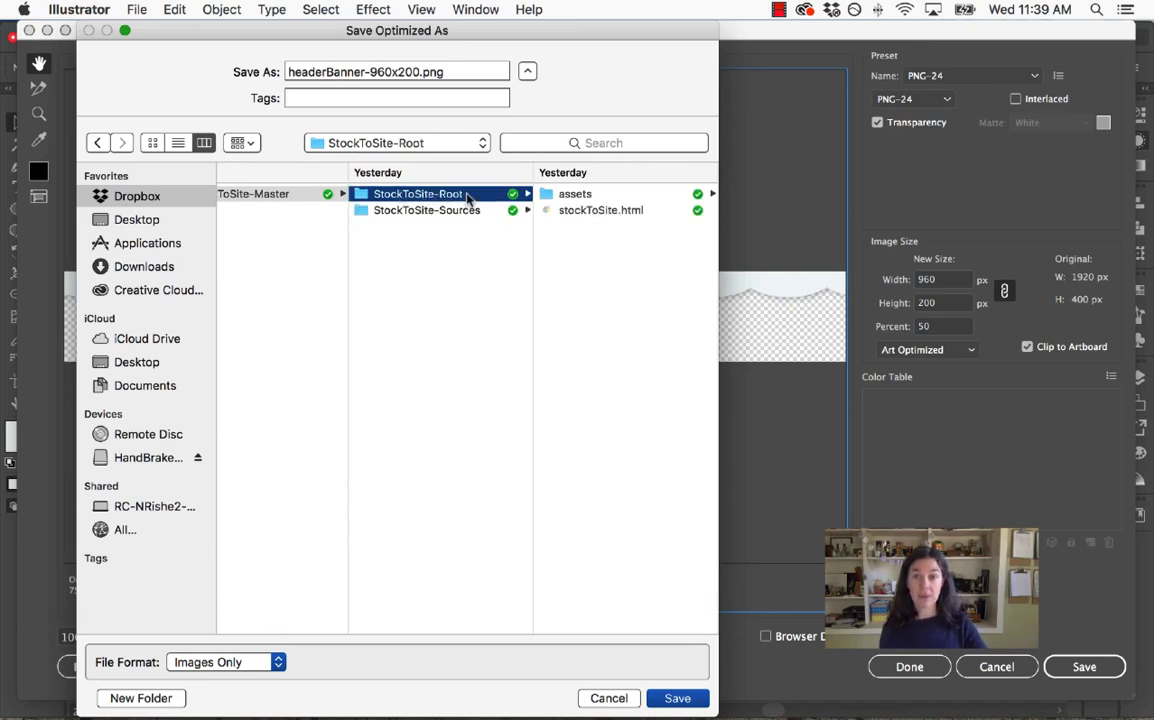
{"action": "left_click", "coordinate": [570, 195]}
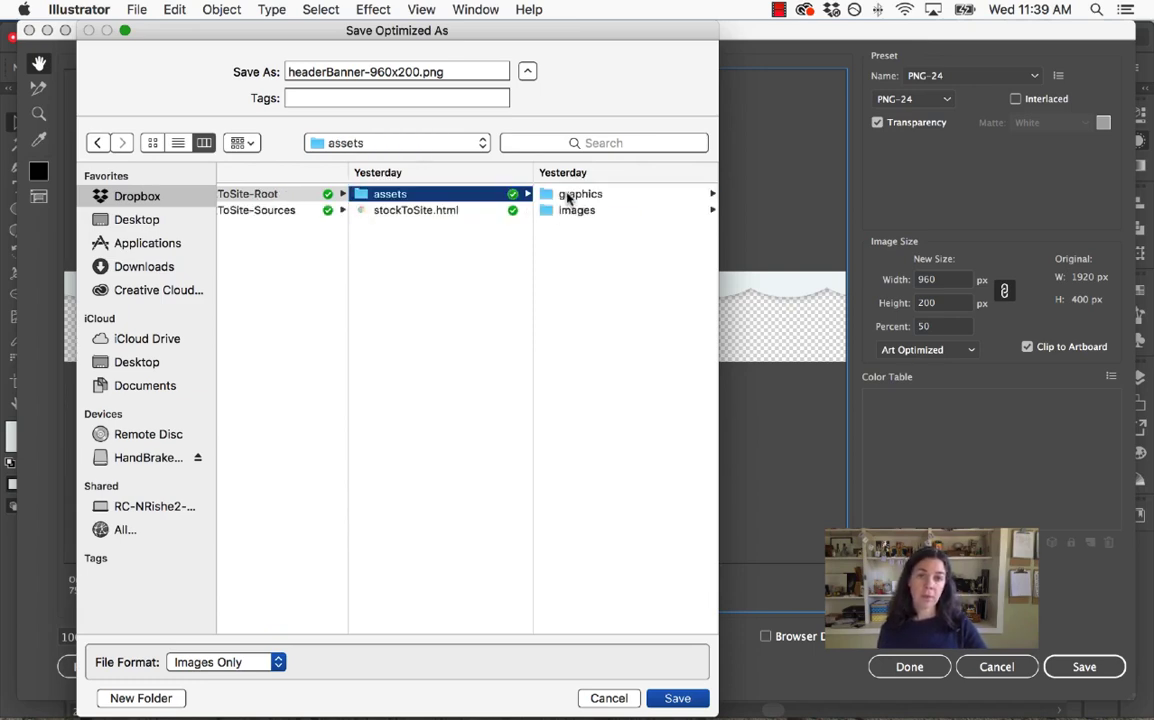
{"action": "left_click", "coordinate": [580, 196]}
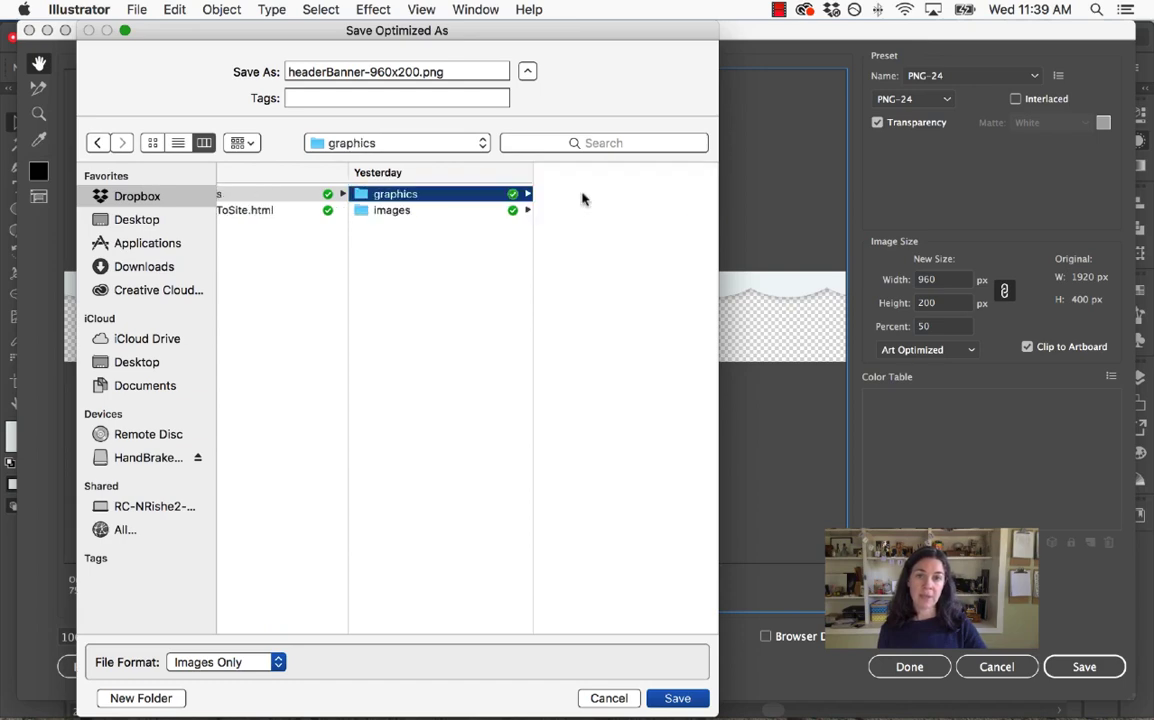
{"action": "left_click", "coordinate": [675, 700]}
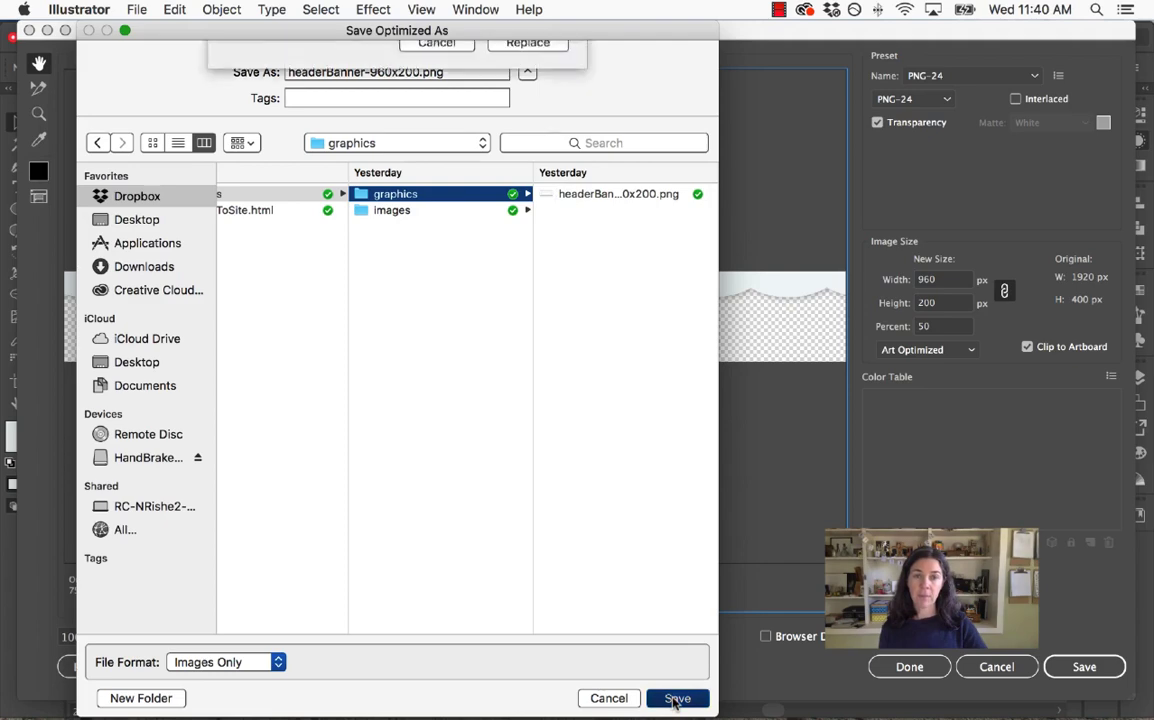
{"action": "left_click", "coordinate": [521, 150]}
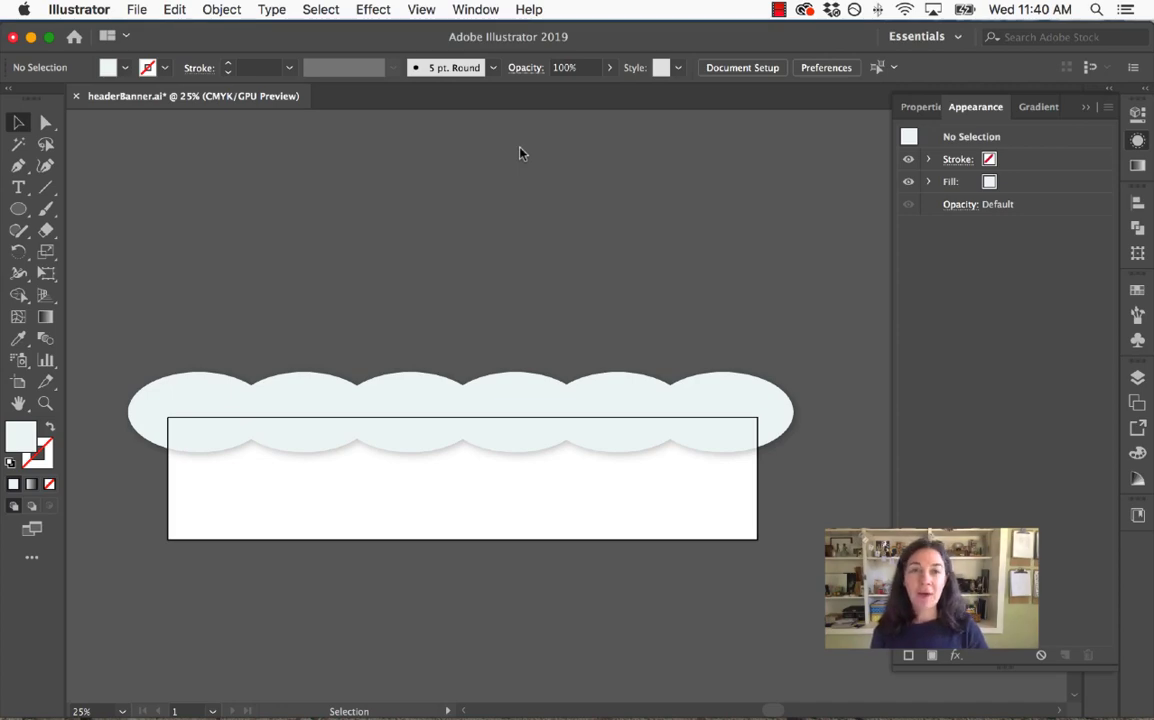
Close the headerBanner.ai document without saving its changes and bring the graphics folder's Finder window forward
{"action": "left_click", "coordinate": [13, 37]}
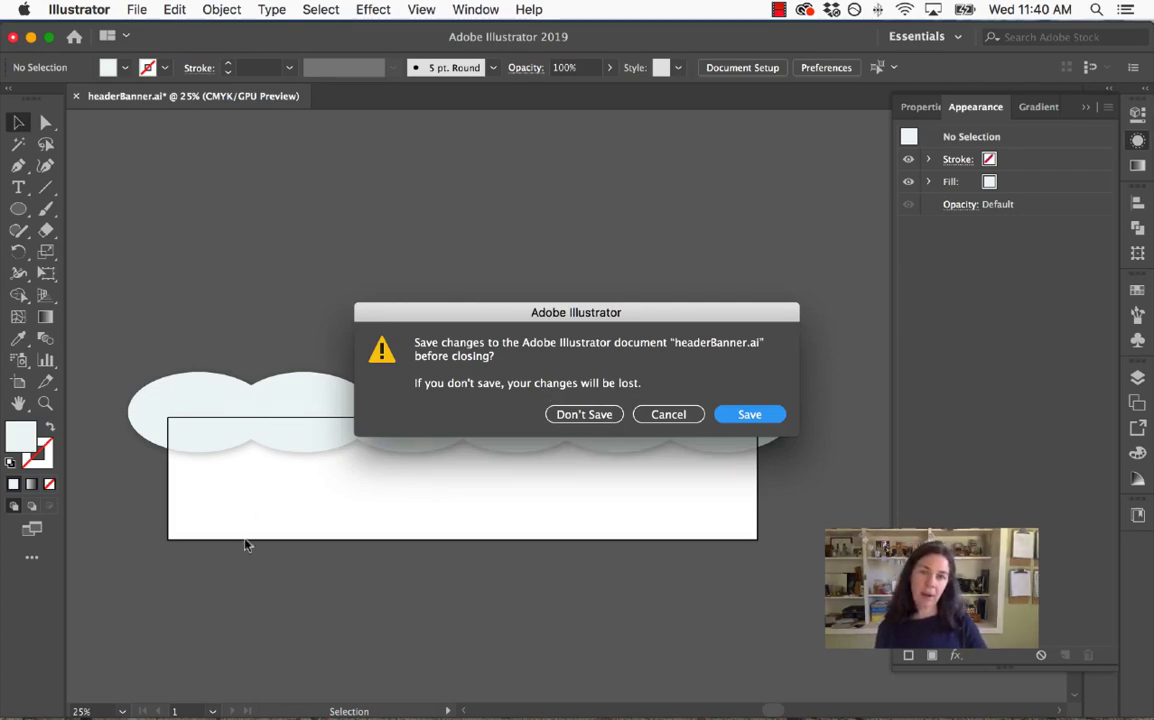
{"action": "left_click", "coordinate": [585, 414]}
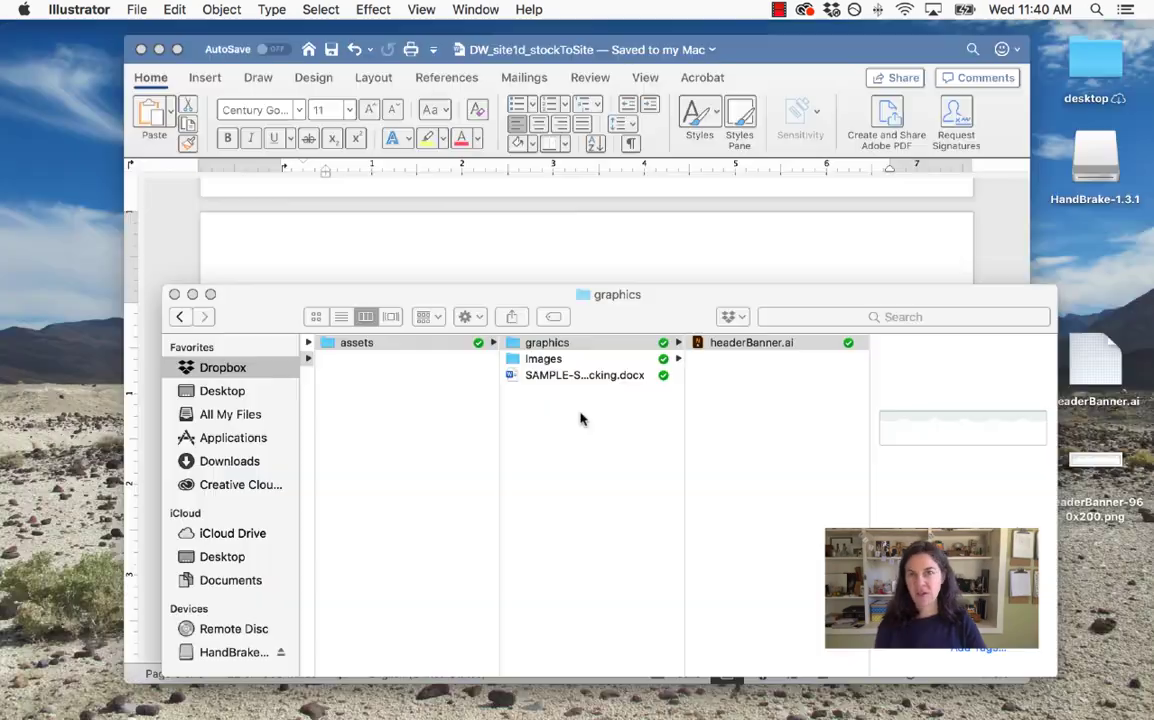
{"action": "left_click", "coordinate": [609, 326]}
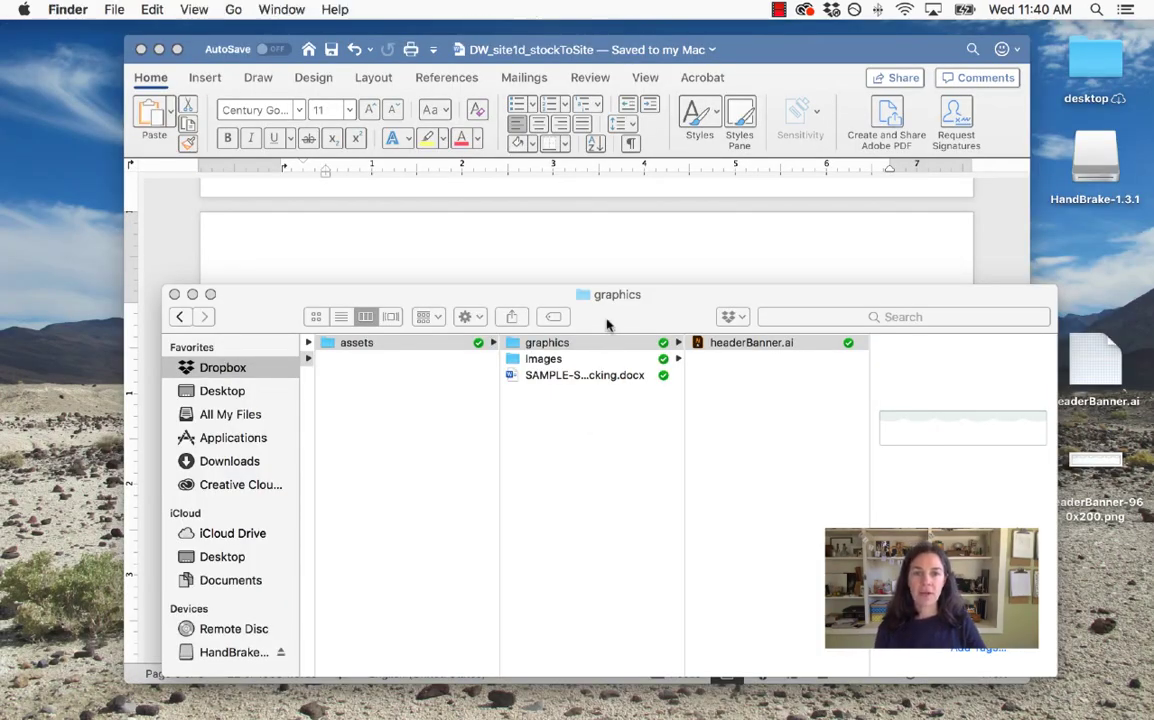
{"action": "left_click_drag", "start_coordinate": [609, 326], "coordinate": [577, 286]}
Preview the exported headerBanner-960x200.png in StockToSite-Root's assets/graphics folder, and close the preview
{"action": "scroll", "coordinate": [400, 358], "scroll_direction": "left", "scroll_amount": 5}
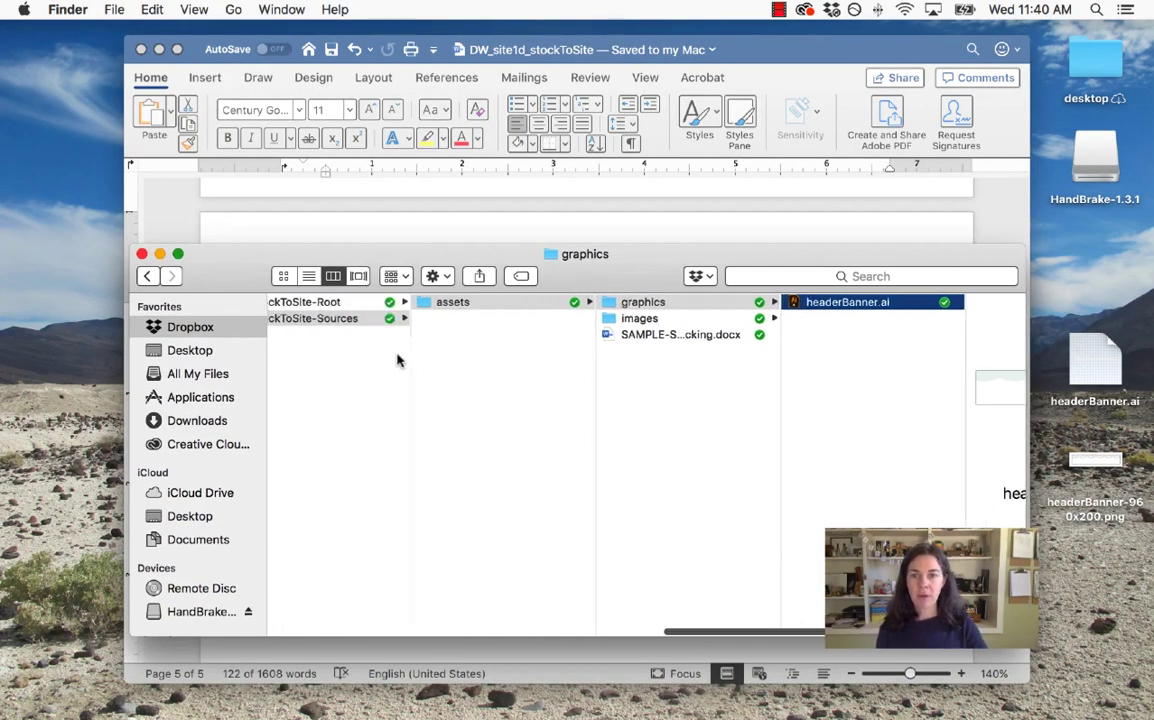
{"action": "left_click", "coordinate": [470, 302]}
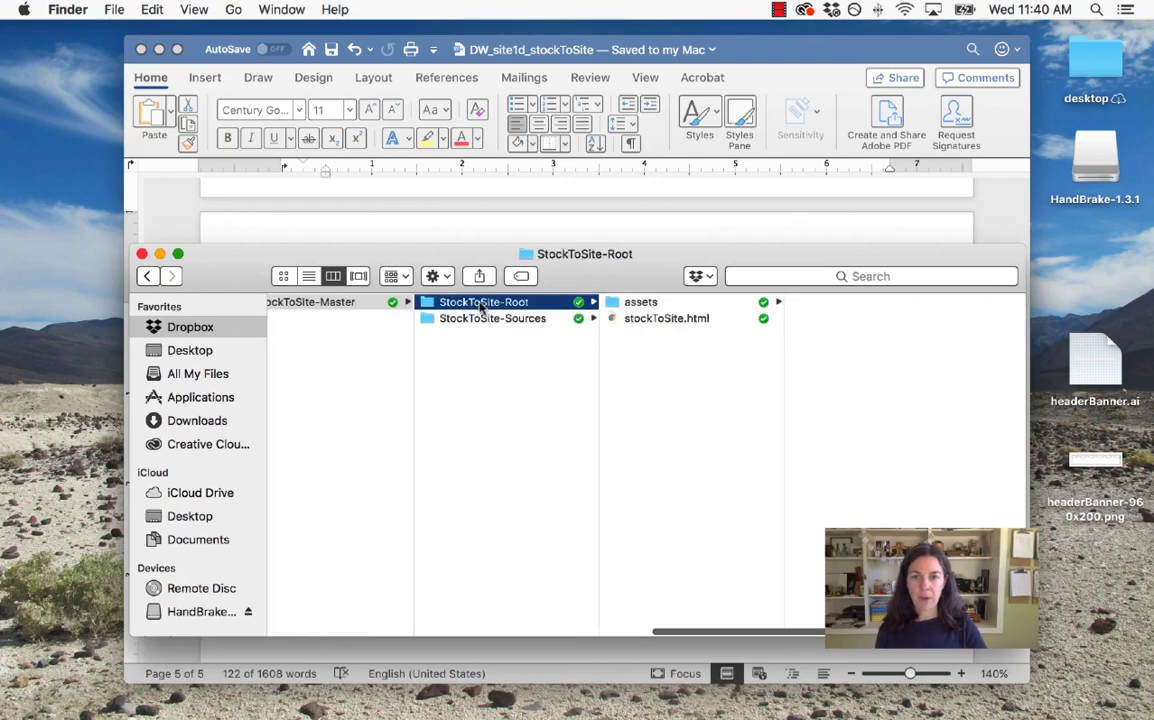
{"action": "left_click", "coordinate": [640, 302]}
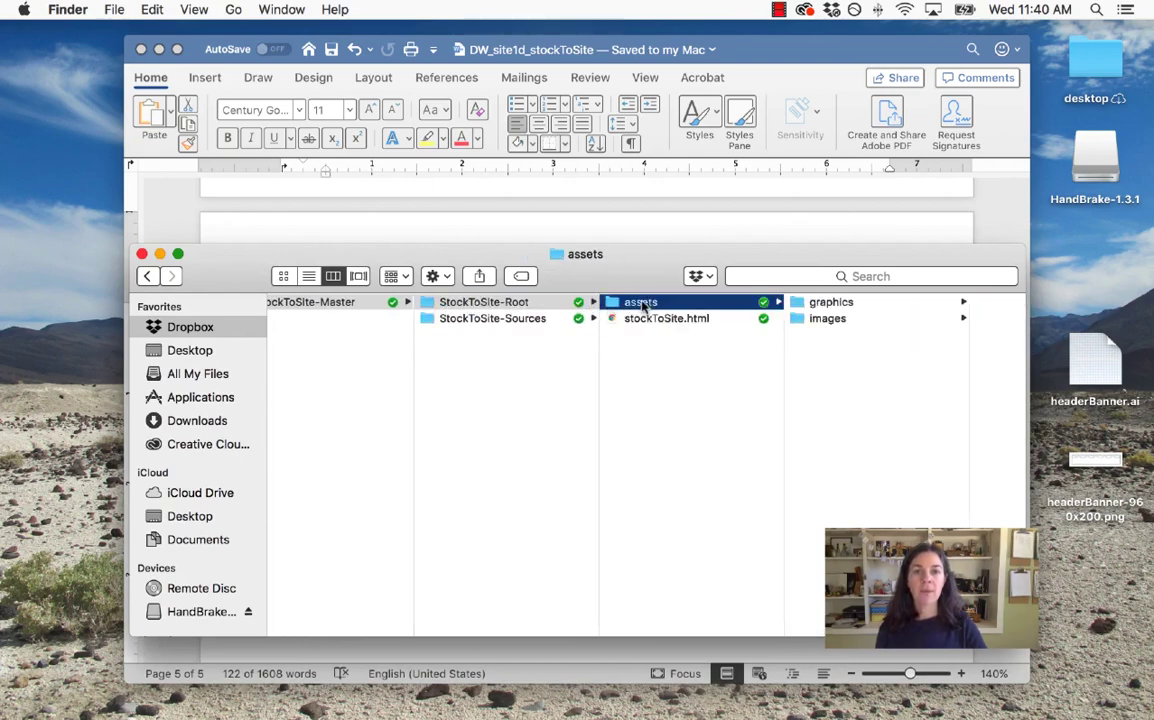
{"action": "left_click", "coordinate": [815, 303]}
{"action": "left_click", "coordinate": [884, 303]}
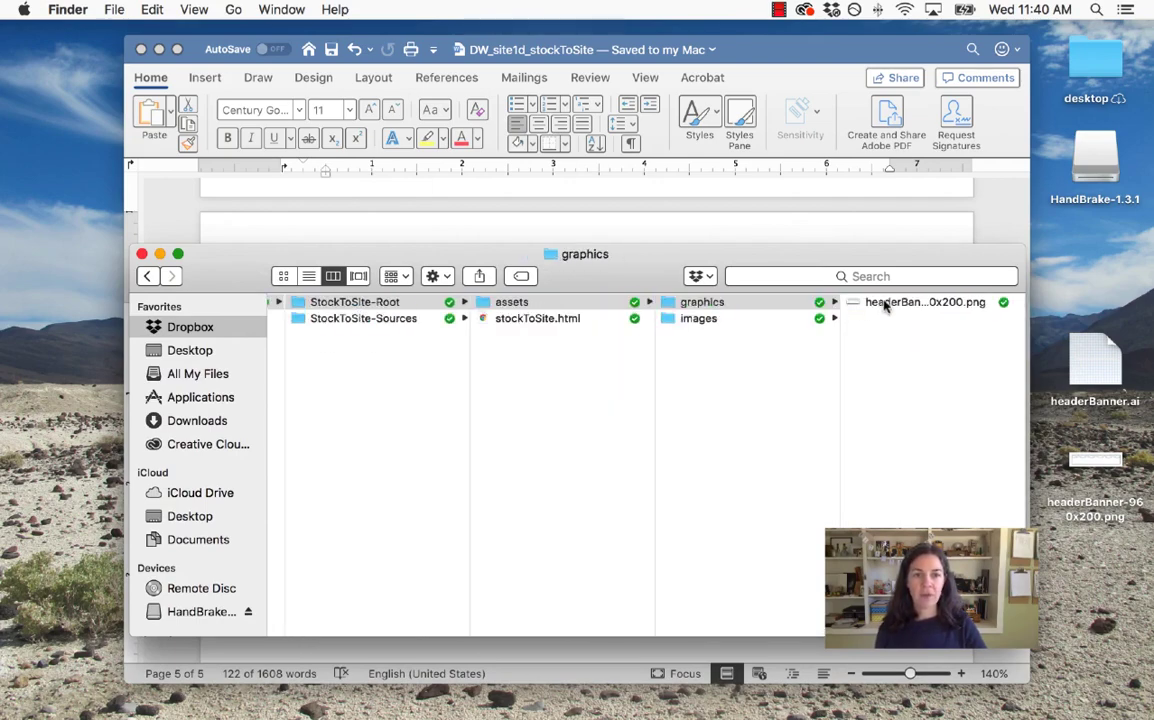
{"action": "key", "text": "space"}
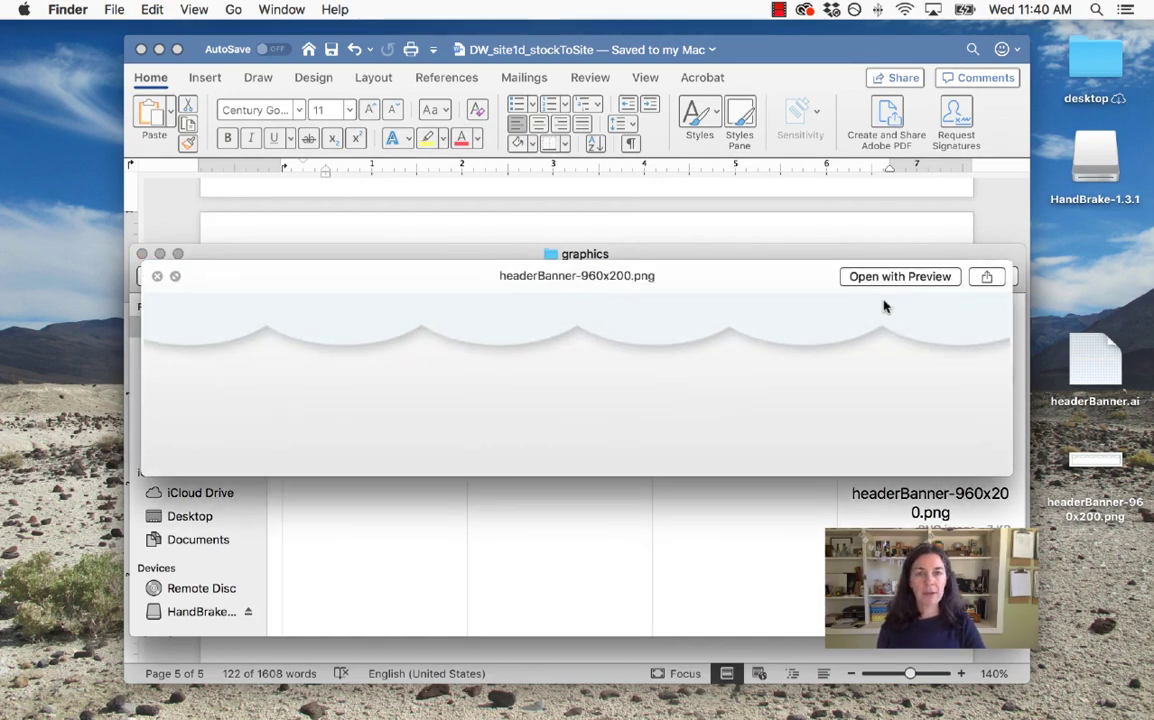
{"action": "key", "text": "space"}
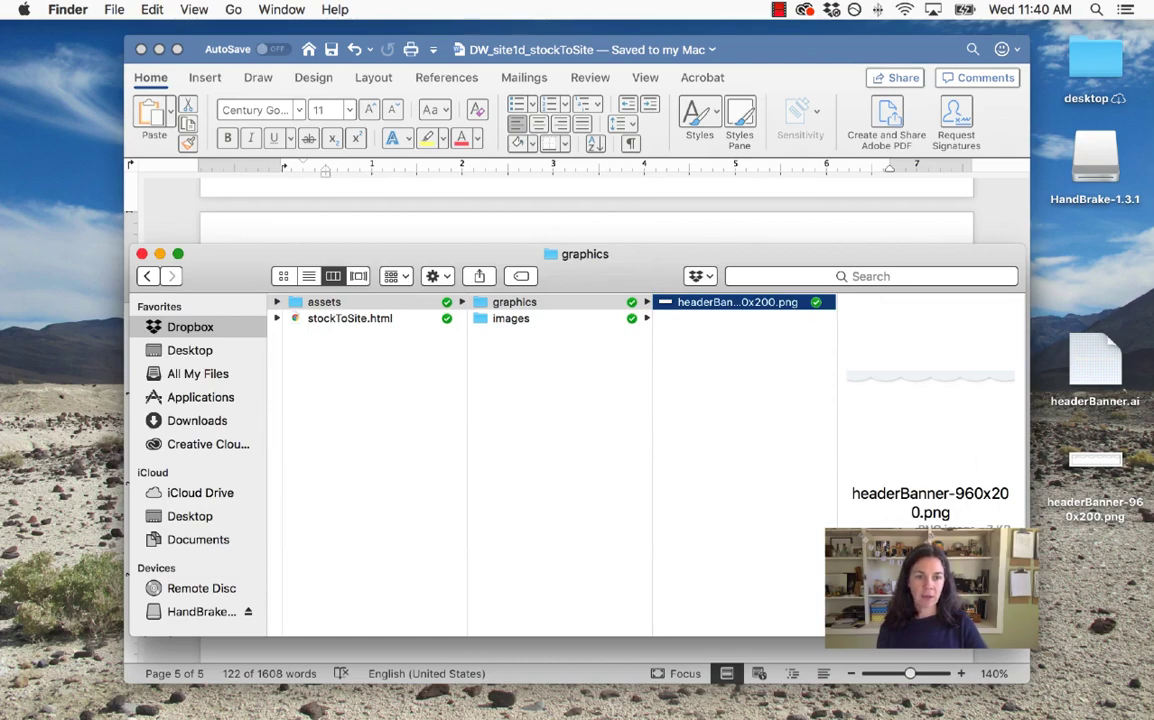
Open the three source JPG photos from StockToSite-Sources' assets/images folder in Photoshop
{"action": "key", "text": "super+Tab"}
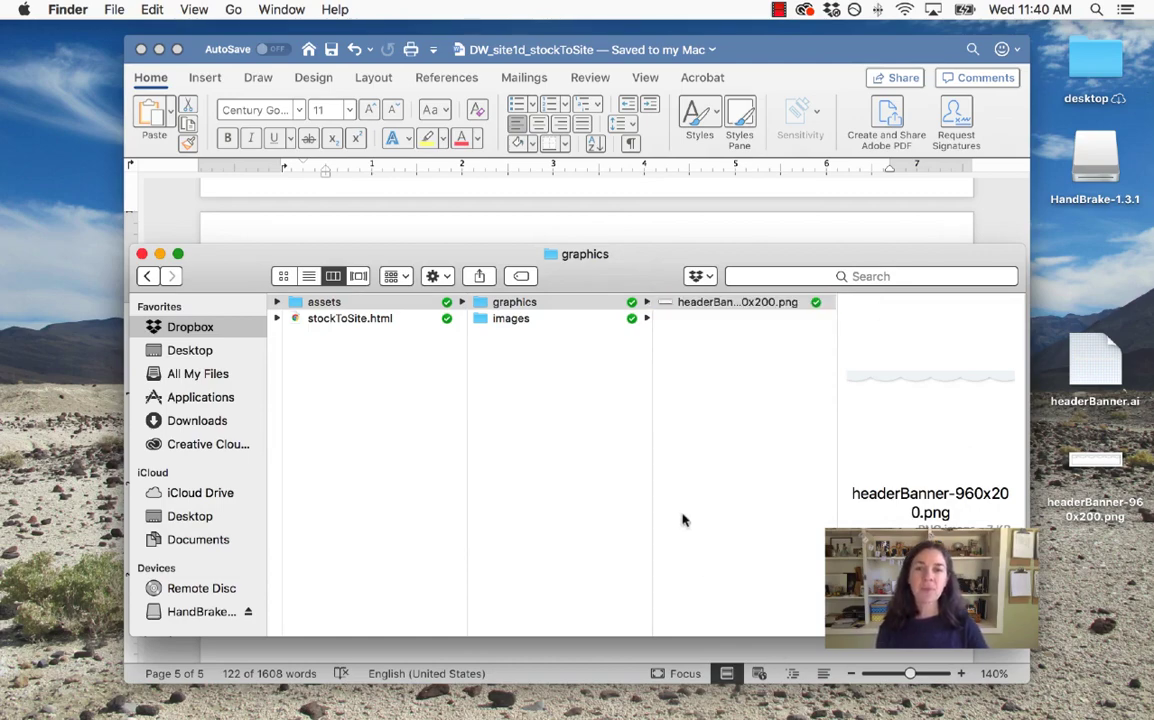
{"action": "scroll", "coordinate": [487, 431], "scroll_direction": "left", "scroll_amount": 5}
{"action": "scroll", "coordinate": [487, 431], "scroll_direction": "left", "scroll_amount": 5}
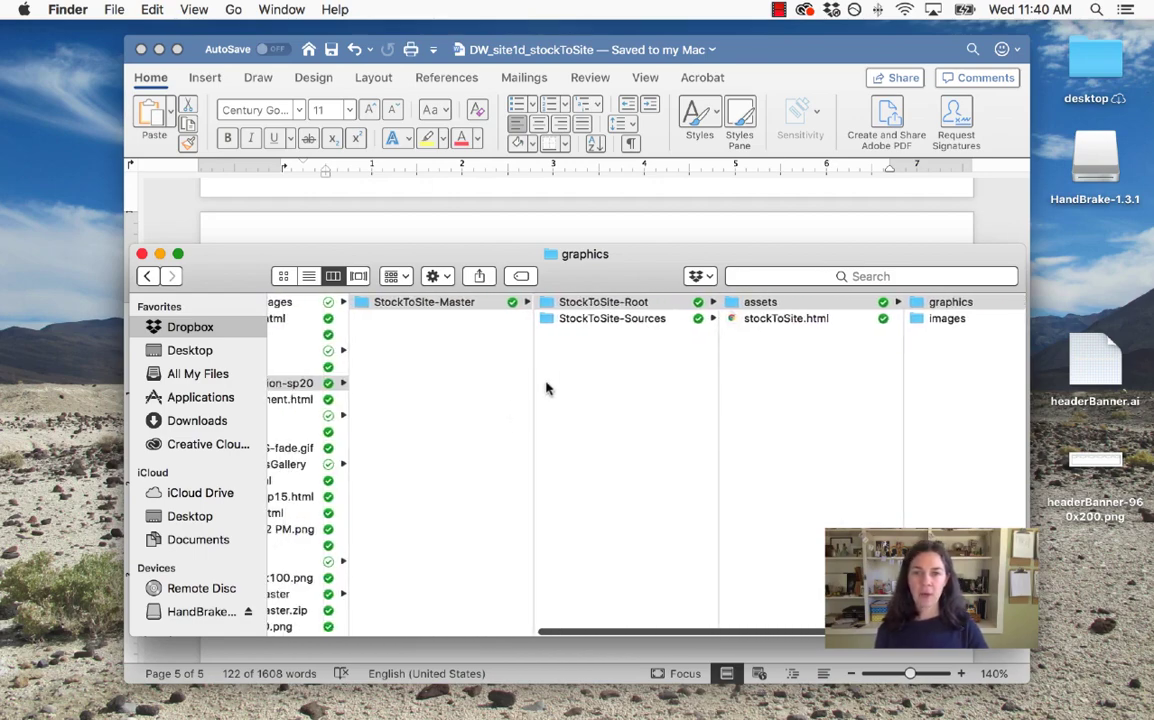
{"action": "left_click", "coordinate": [601, 319]}
{"action": "left_click_drag", "start_coordinate": [550, 254], "coordinate": [518, 253]}
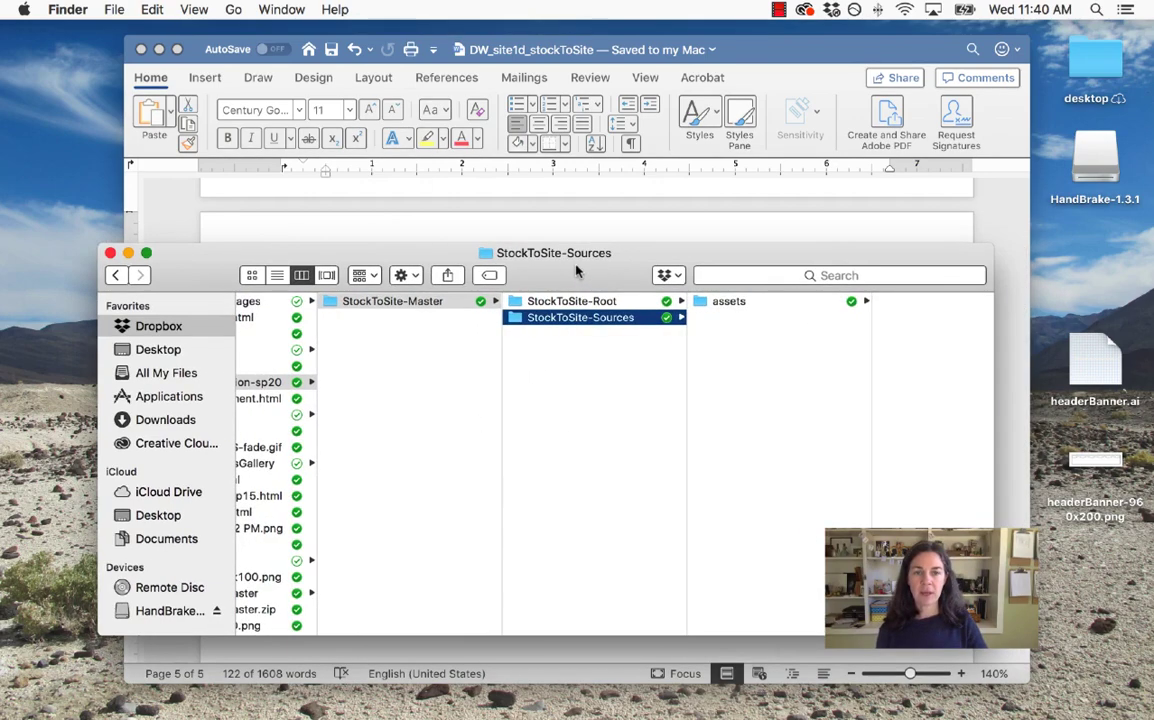
{"action": "left_click", "coordinate": [758, 302]}
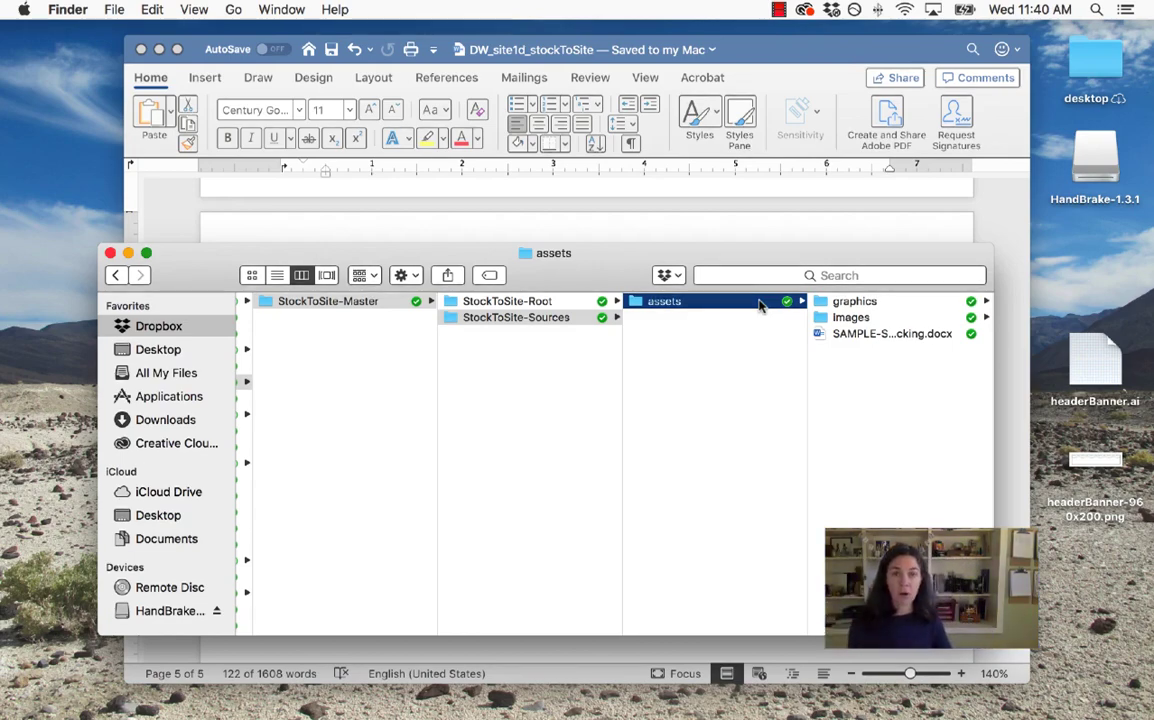
{"action": "left_click", "coordinate": [851, 317]}
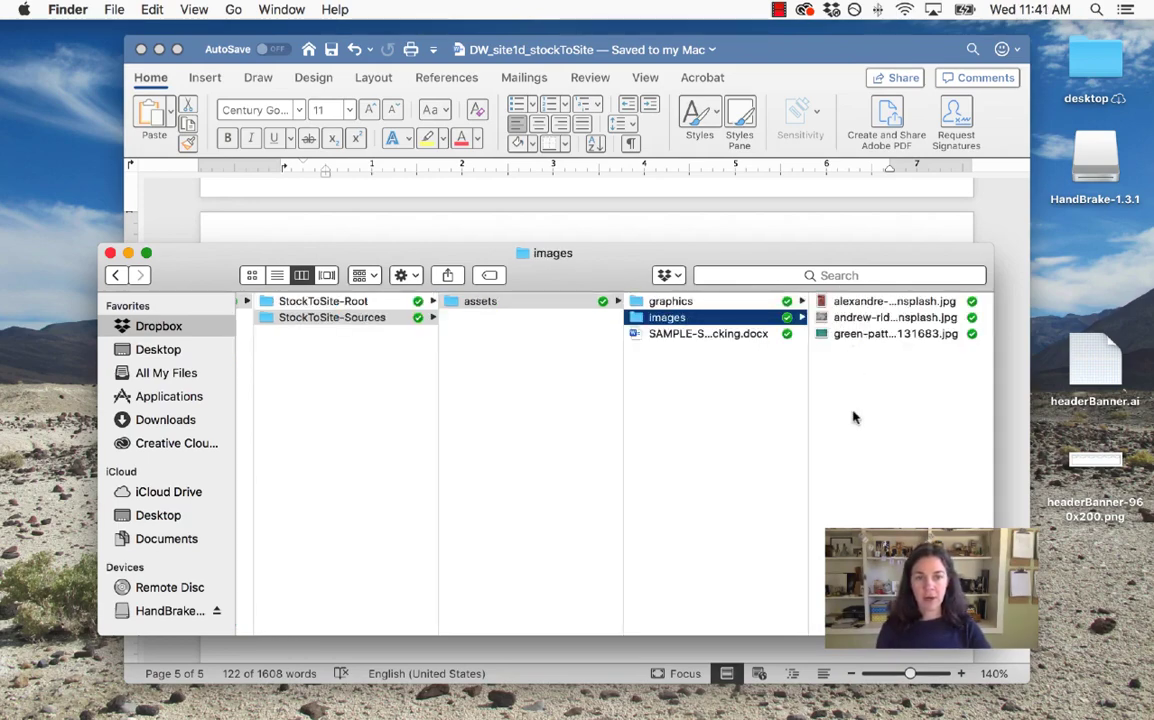
{"action": "left_click_drag", "start_coordinate": [853, 379], "coordinate": [628, 703]}
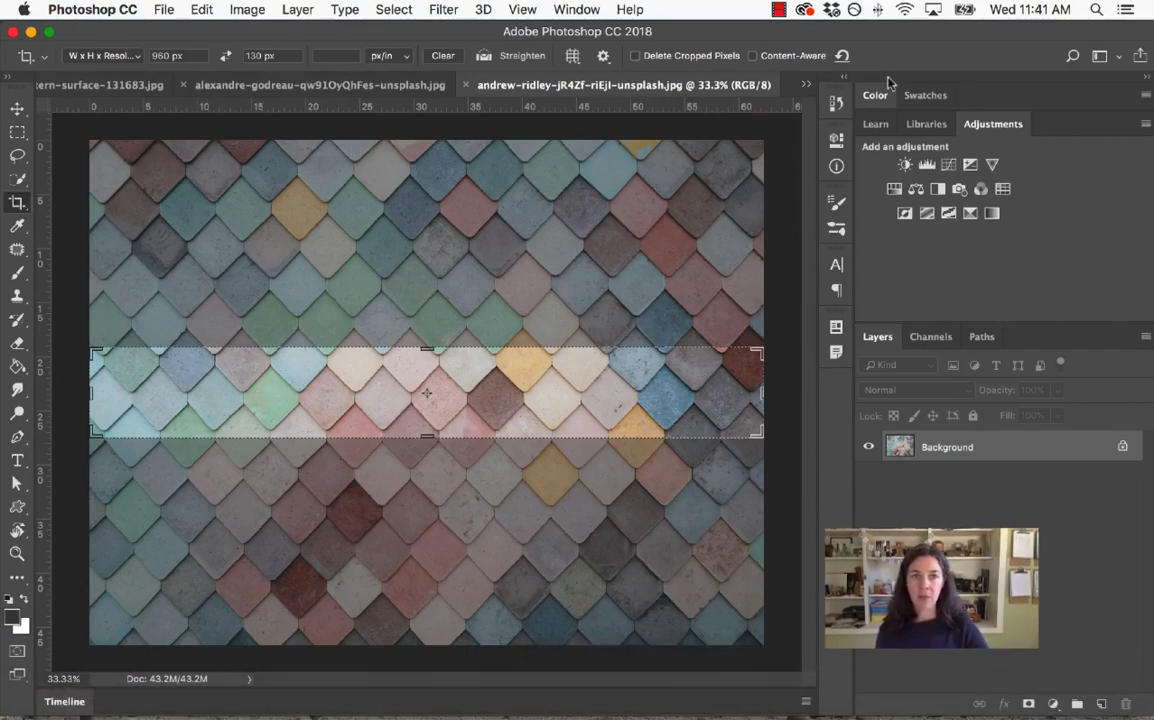
Collapse the side panels to icons and look through the green wood, red wall and colourful tile images
{"action": "double_click", "coordinate": [1035, 76]}
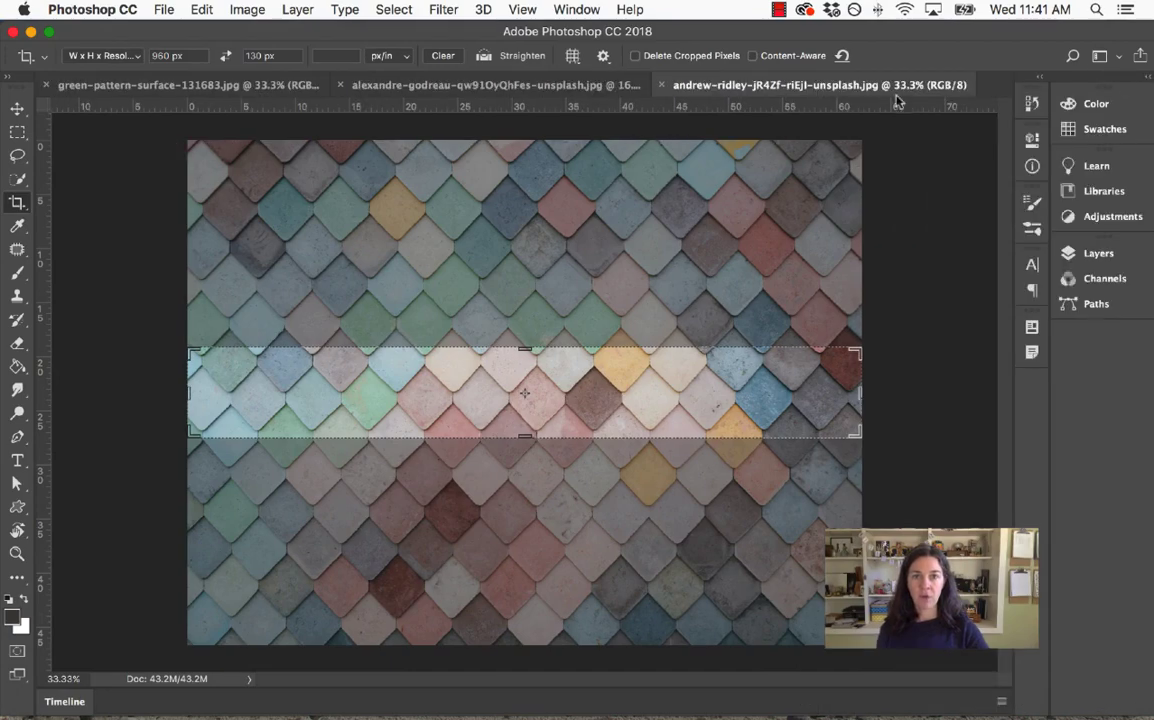
{"action": "left_click", "coordinate": [168, 86]}
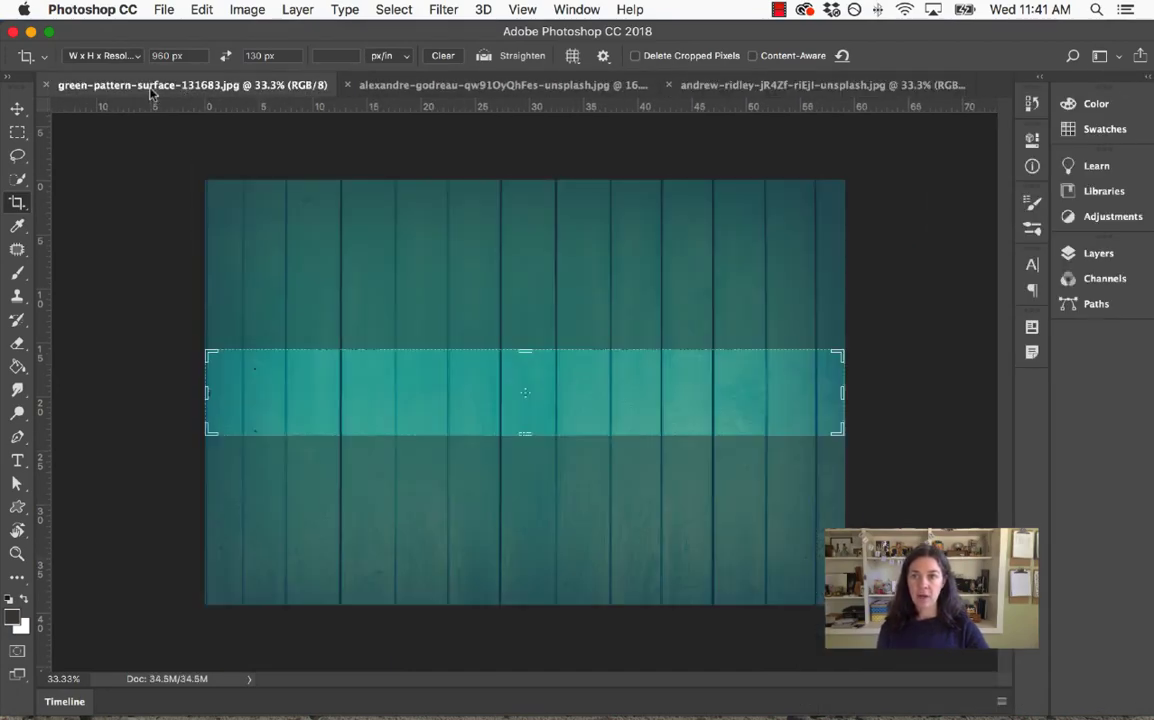
{"action": "left_click", "coordinate": [466, 86]}
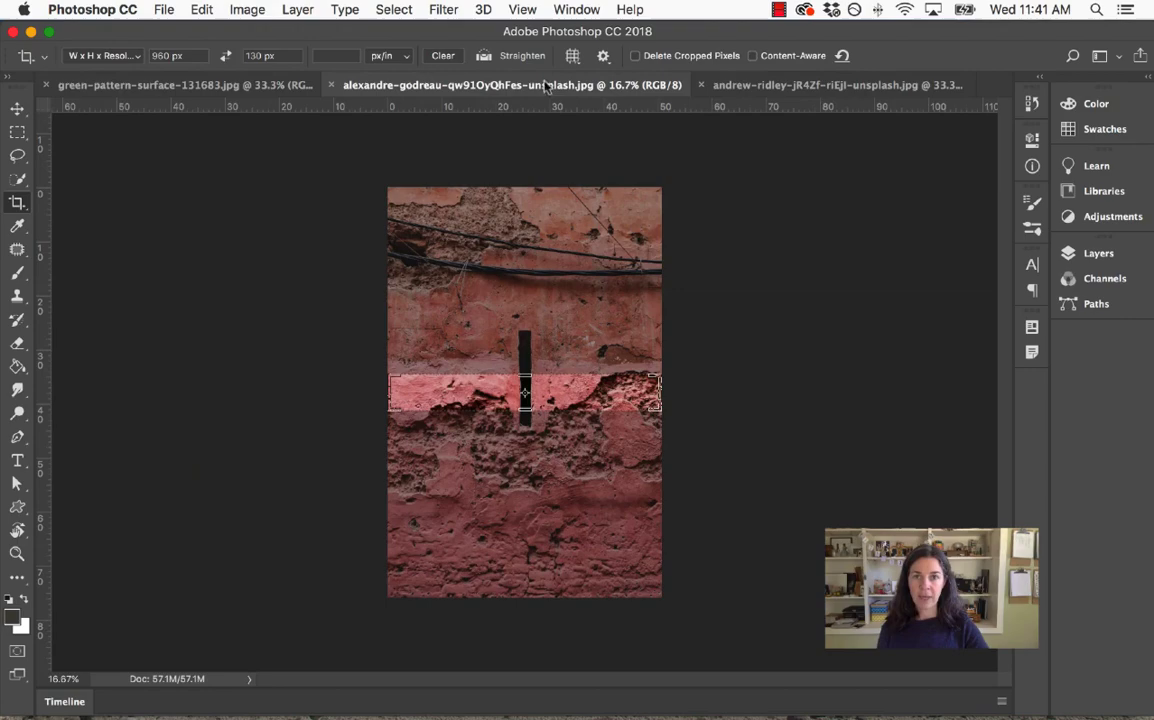
{"action": "left_click", "coordinate": [835, 85]}
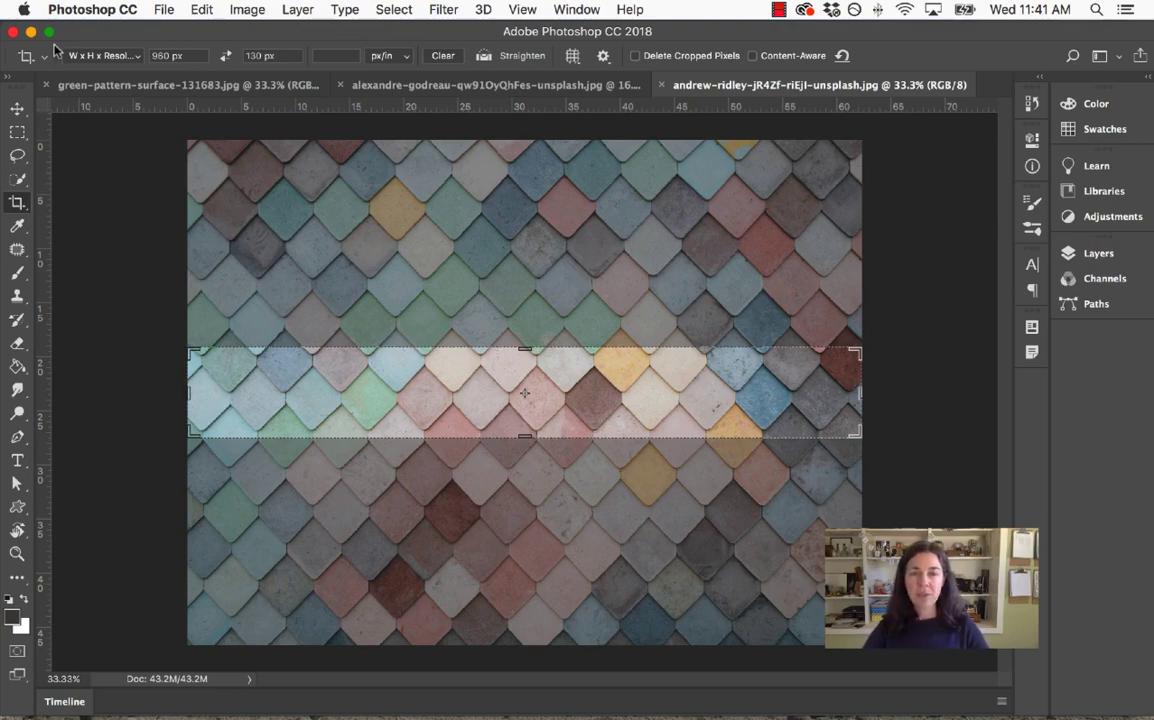
Try the Ratio crop preset on the colourful tile image
{"action": "left_click", "coordinate": [95, 56]}
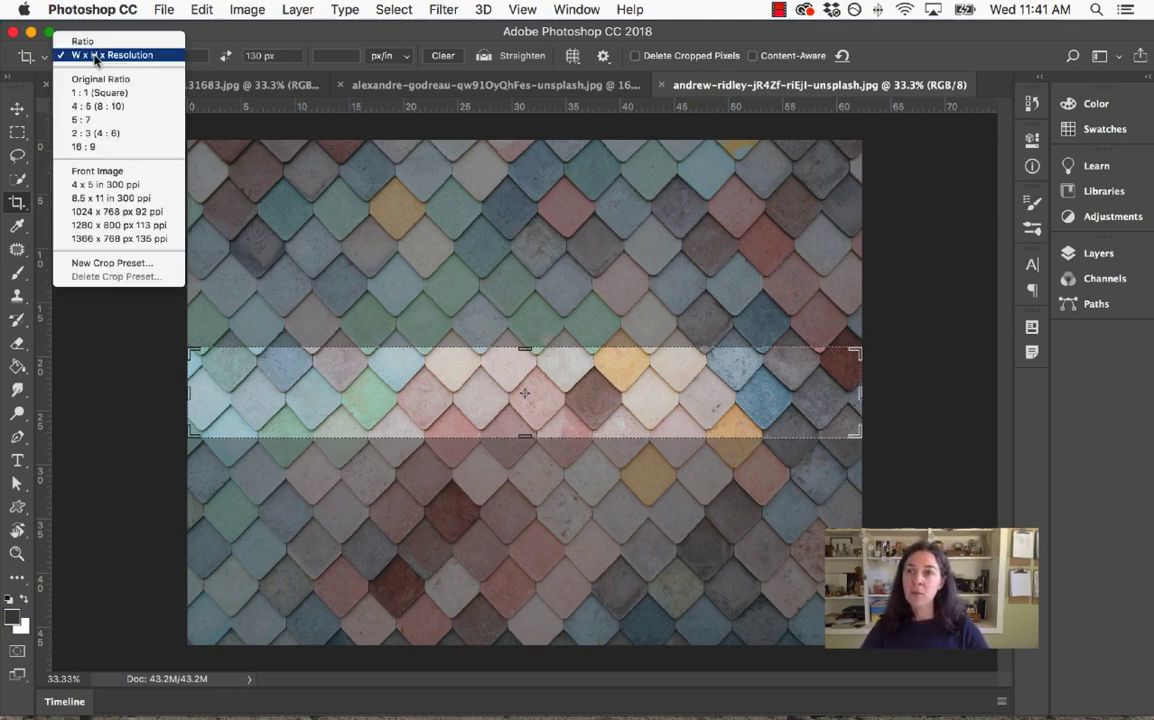
{"action": "left_click", "coordinate": [95, 57]}
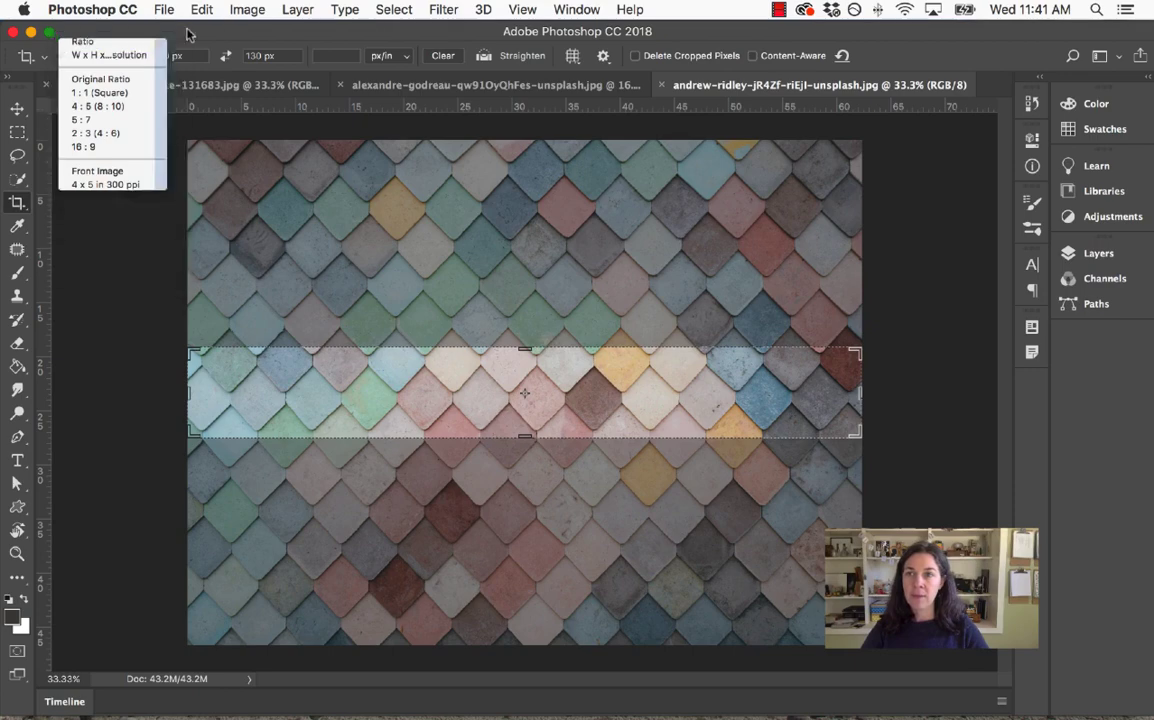
{"action": "left_click", "coordinate": [108, 57]}
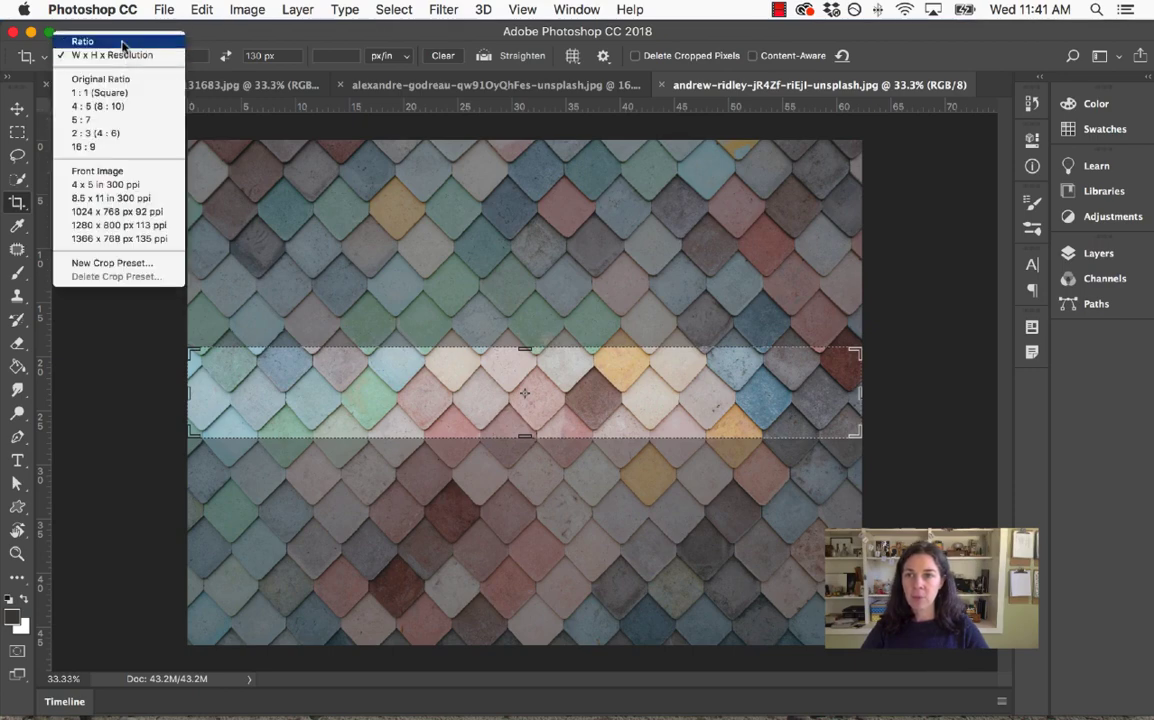
{"action": "left_click", "coordinate": [78, 41]}
Set the crop of the colourful tile image to W x H x Resolution with a 200 px width and 200 px height
{"action": "left_click", "coordinate": [106, 57]}
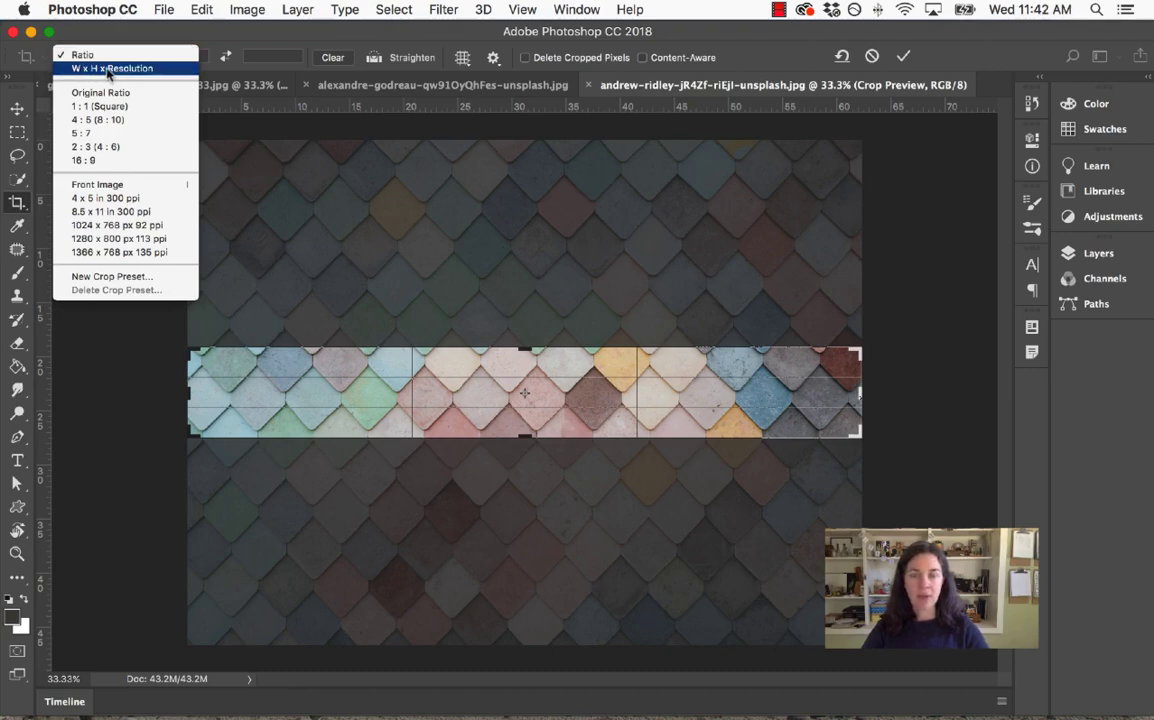
{"action": "left_click", "coordinate": [109, 70]}
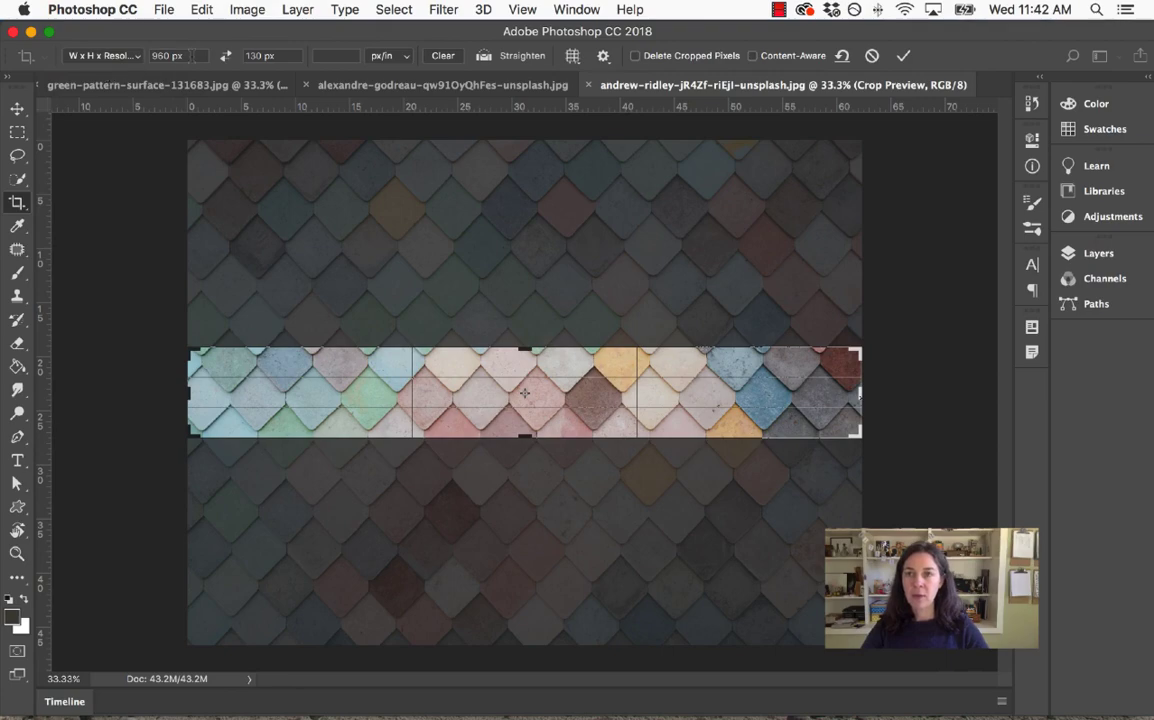
{"action": "left_click", "coordinate": [170, 55]}
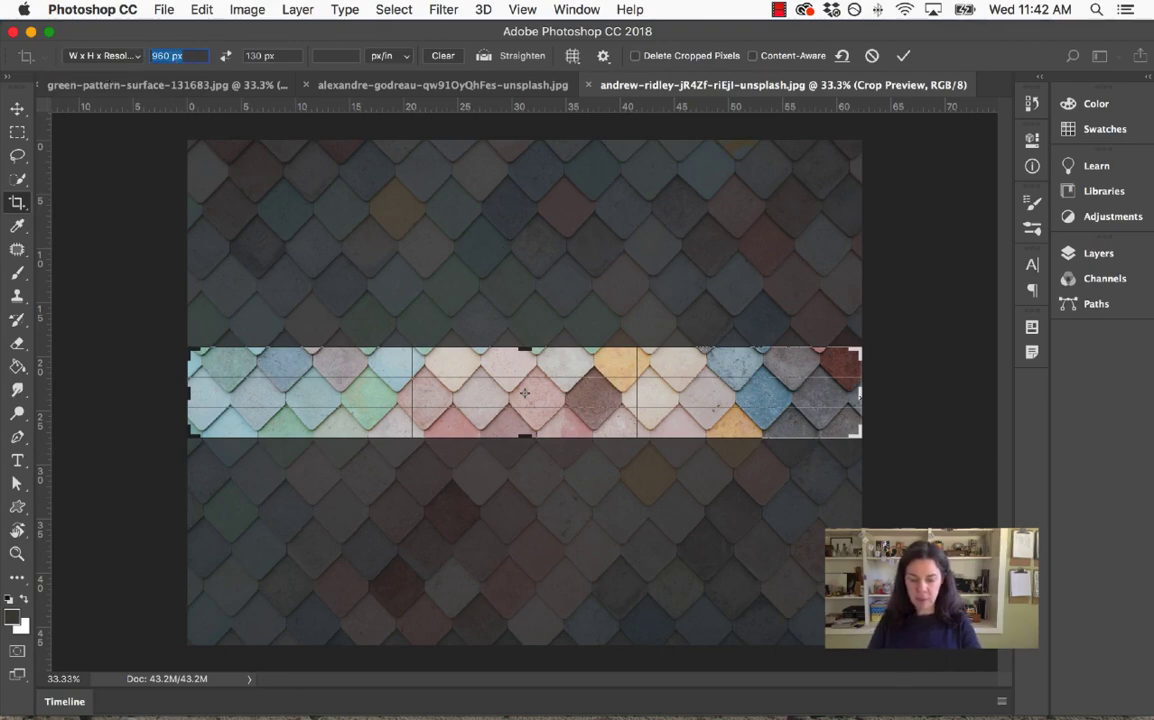
{"action": "type", "text": "200"}
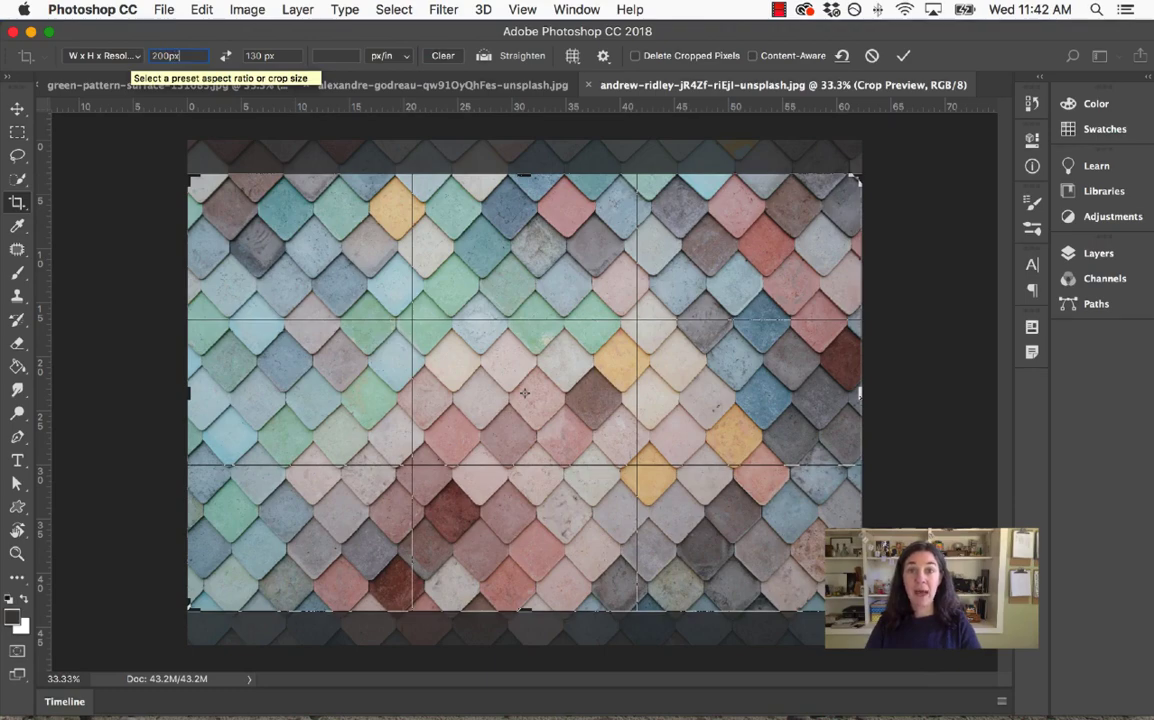
{"action": "type", "text": "x"}
{"action": "key", "text": "Tab"}
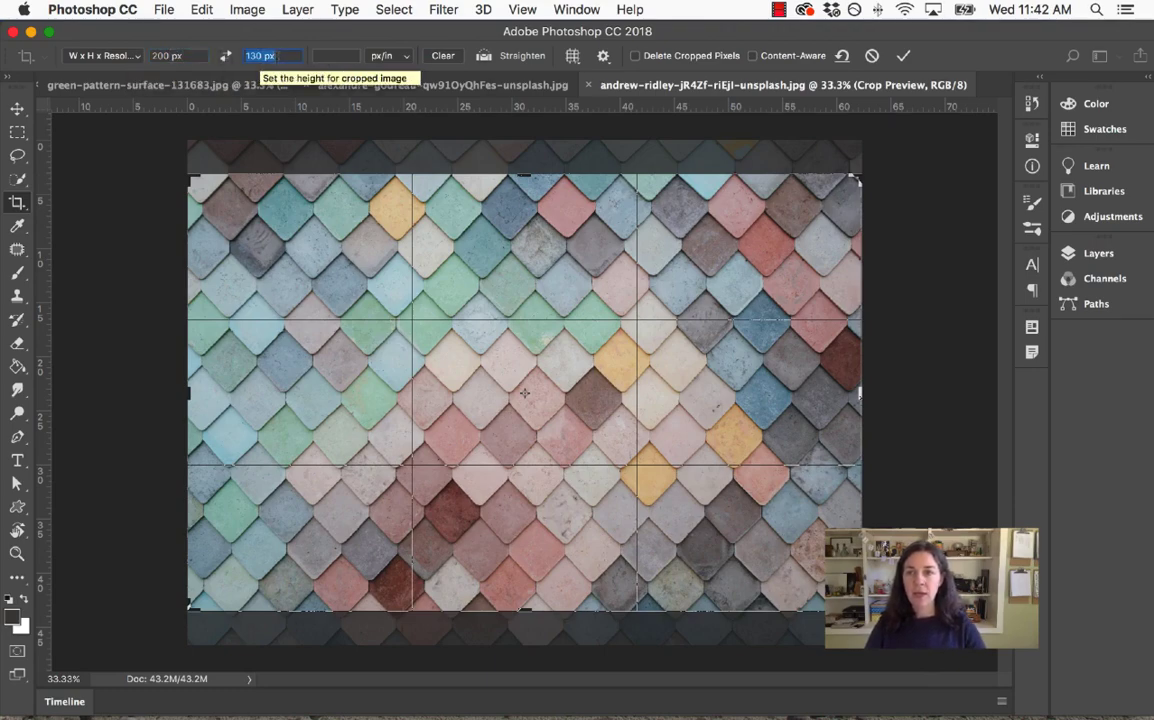
{"action": "type", "text": "200px"}
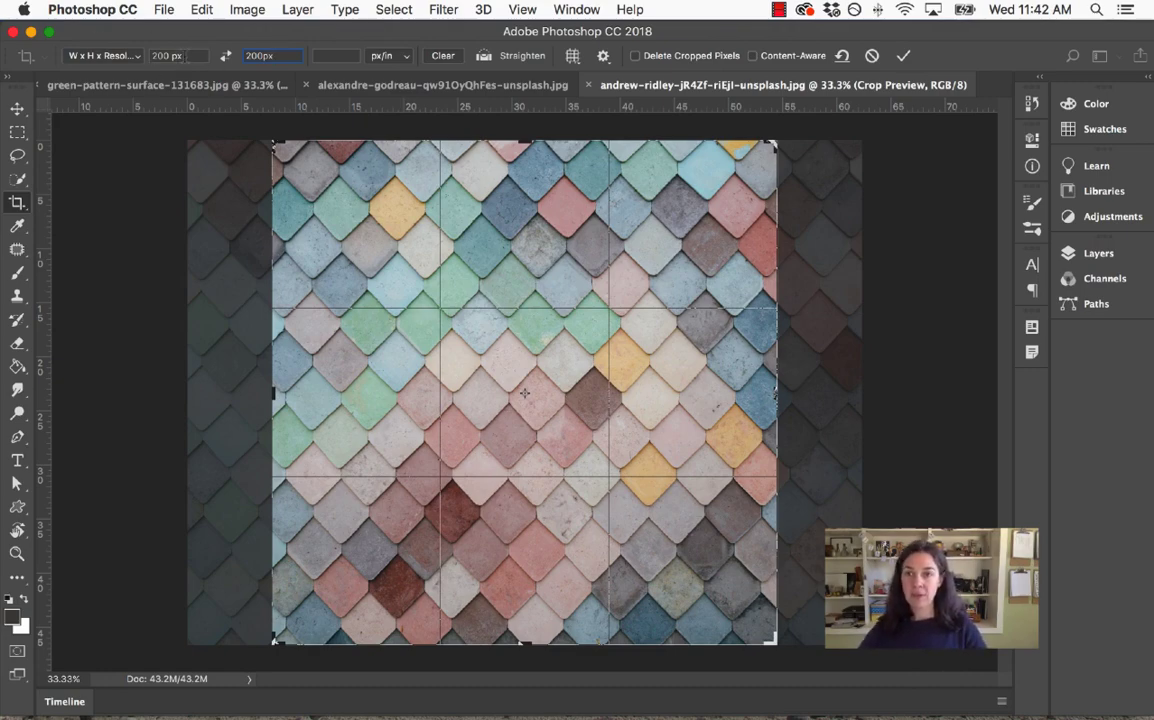
{"action": "left_click", "coordinate": [189, 56]}
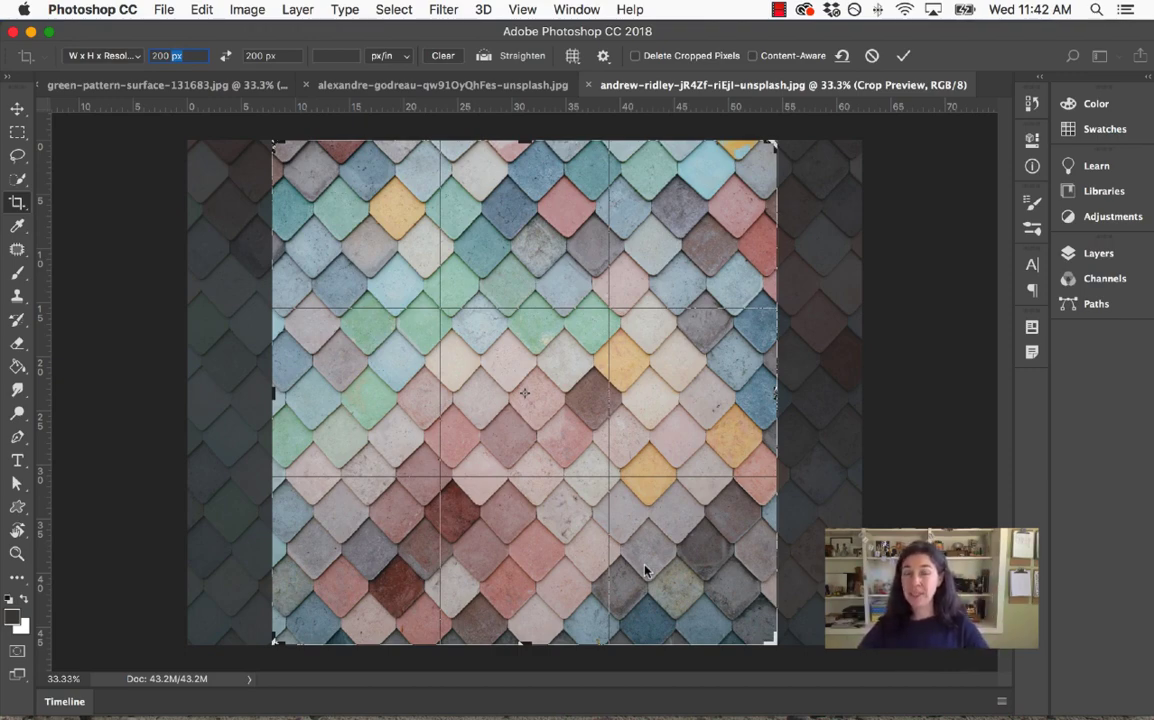
{"action": "right_click", "coordinate": [508, 107]}
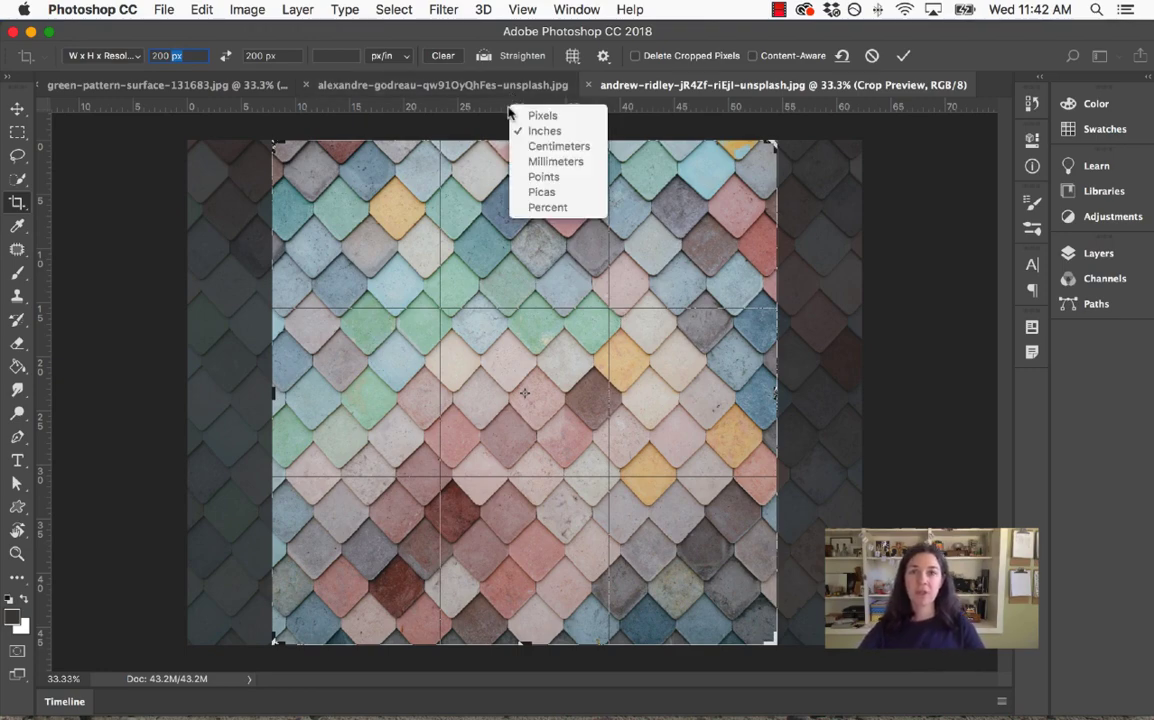
{"action": "left_click", "coordinate": [484, 108]}
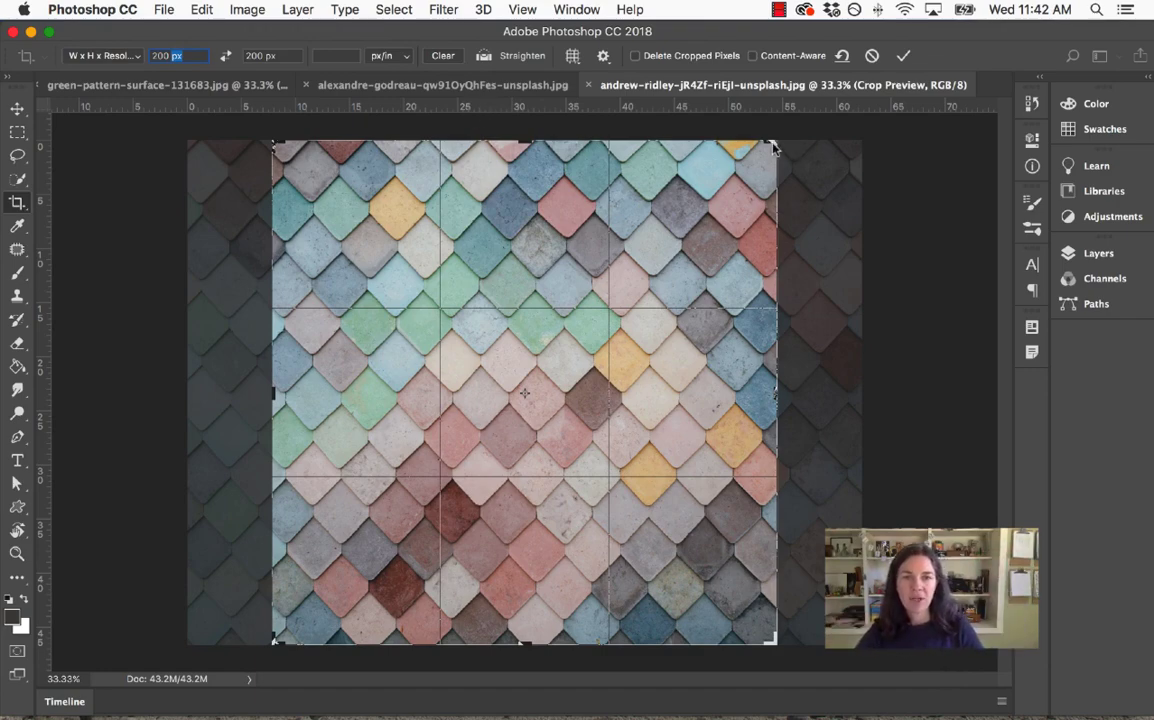
Shrink the crop frame to about 31 inches square, place it over the tile image's upper-right area, and apply the crop
{"action": "left_click_drag", "start_coordinate": [773, 147], "coordinate": [713, 379]}
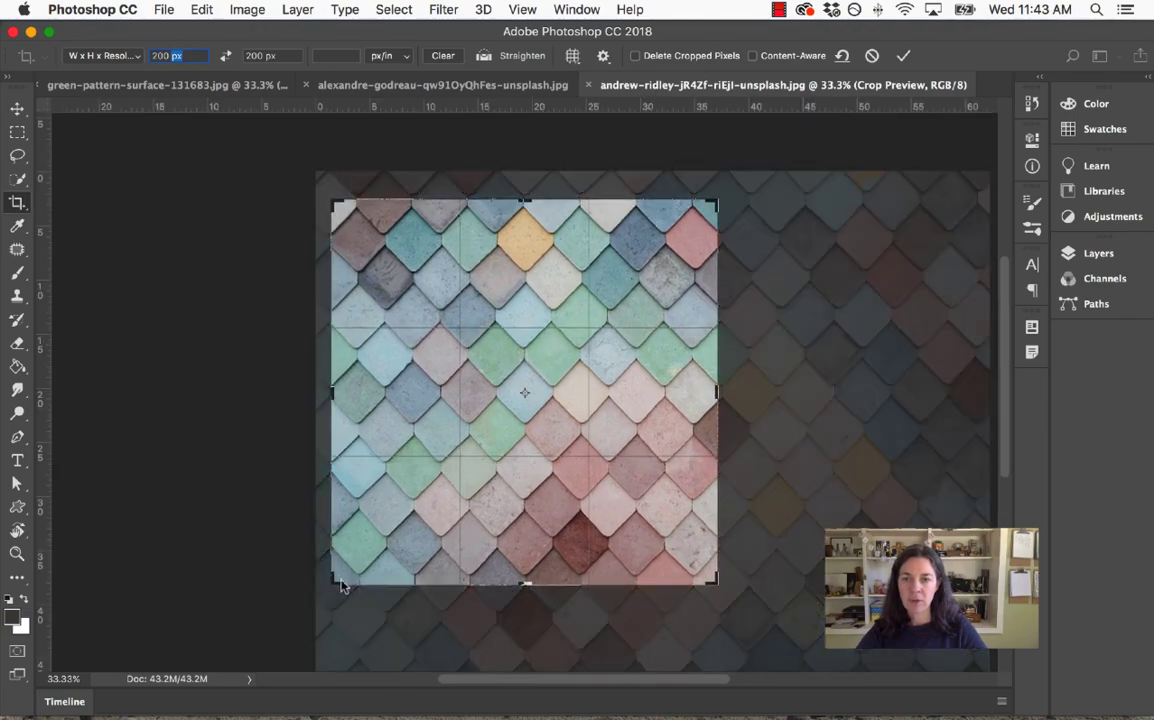
{"action": "left_click_drag", "start_coordinate": [335, 582], "coordinate": [355, 551]}
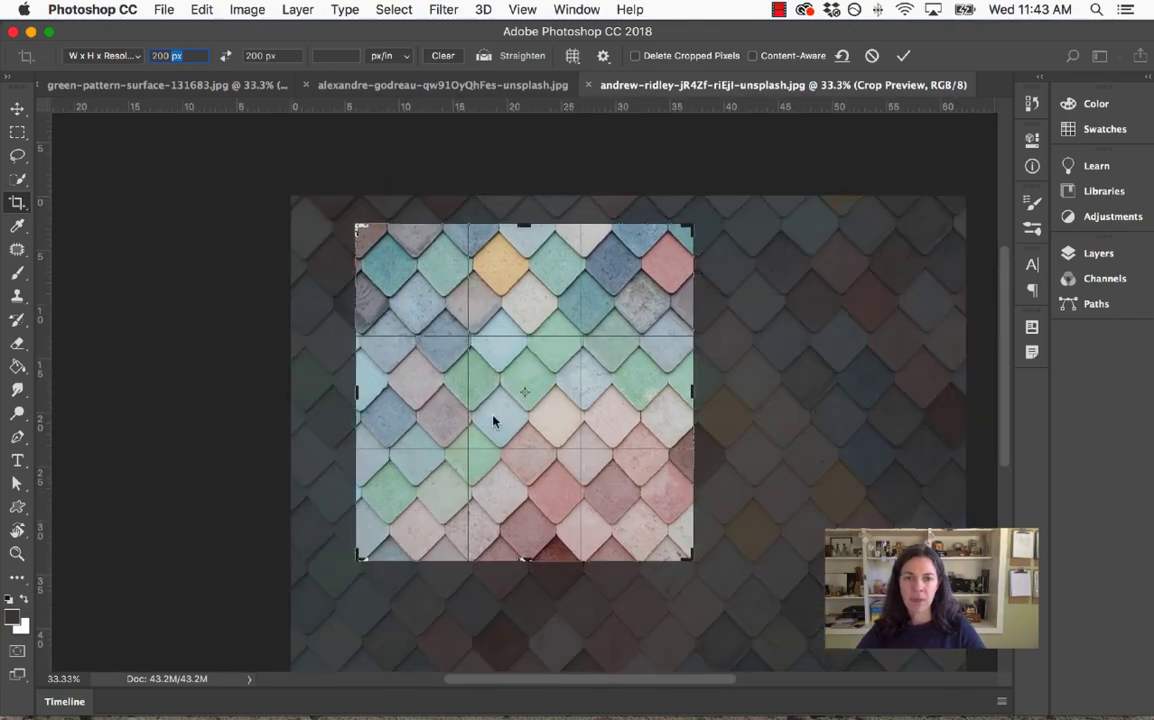
{"action": "left_click_drag", "start_coordinate": [493, 422], "coordinate": [292, 441]}
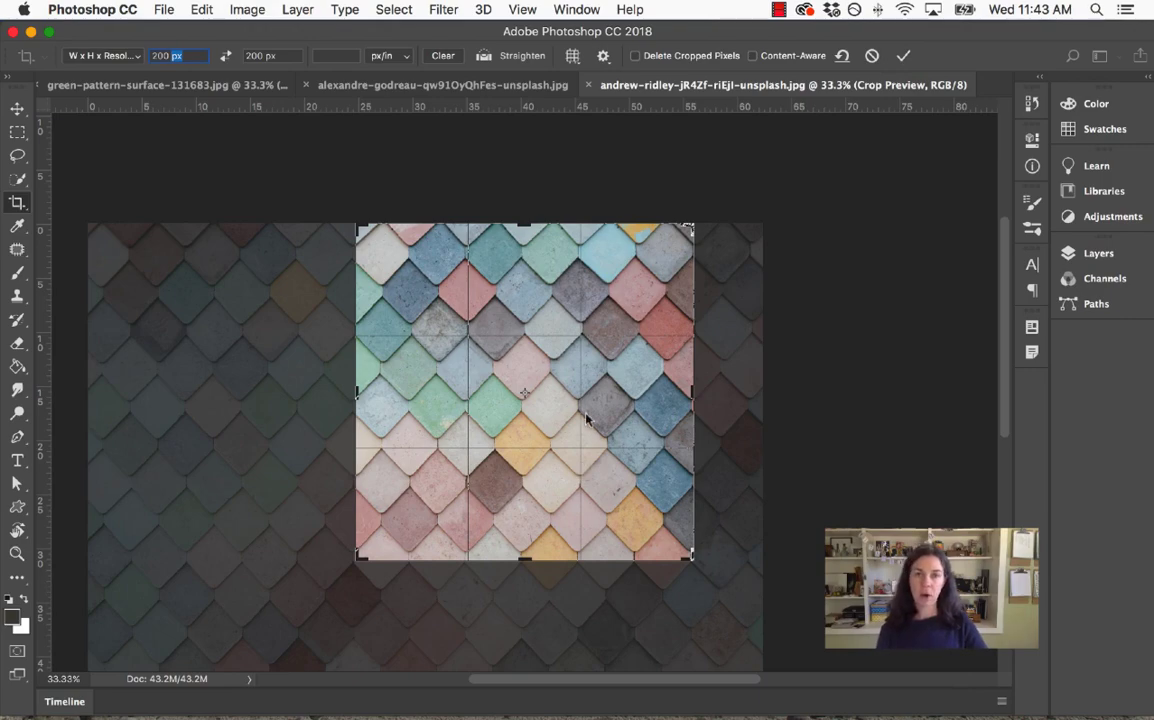
{"action": "key", "text": "Return"}
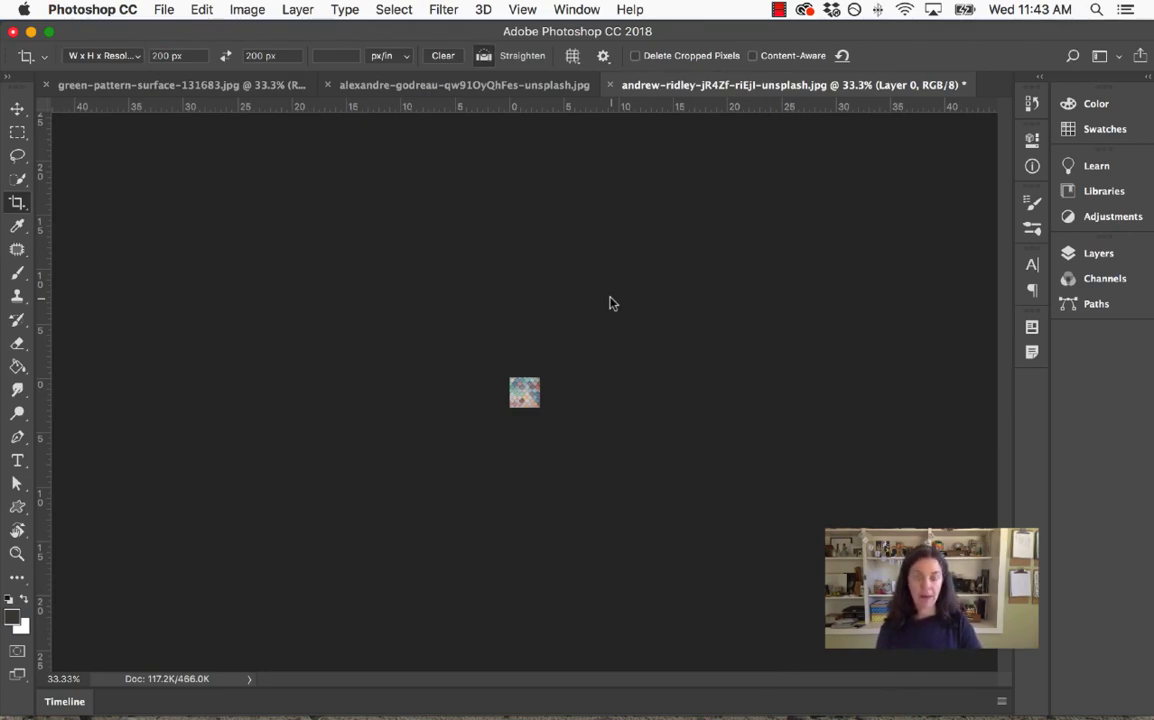
Examine the cropped tile image enlarged, at 100% and at 200% zoom
{"action": "key", "text": "super+plus"}
{"action": "key", "text": "super+plus"}
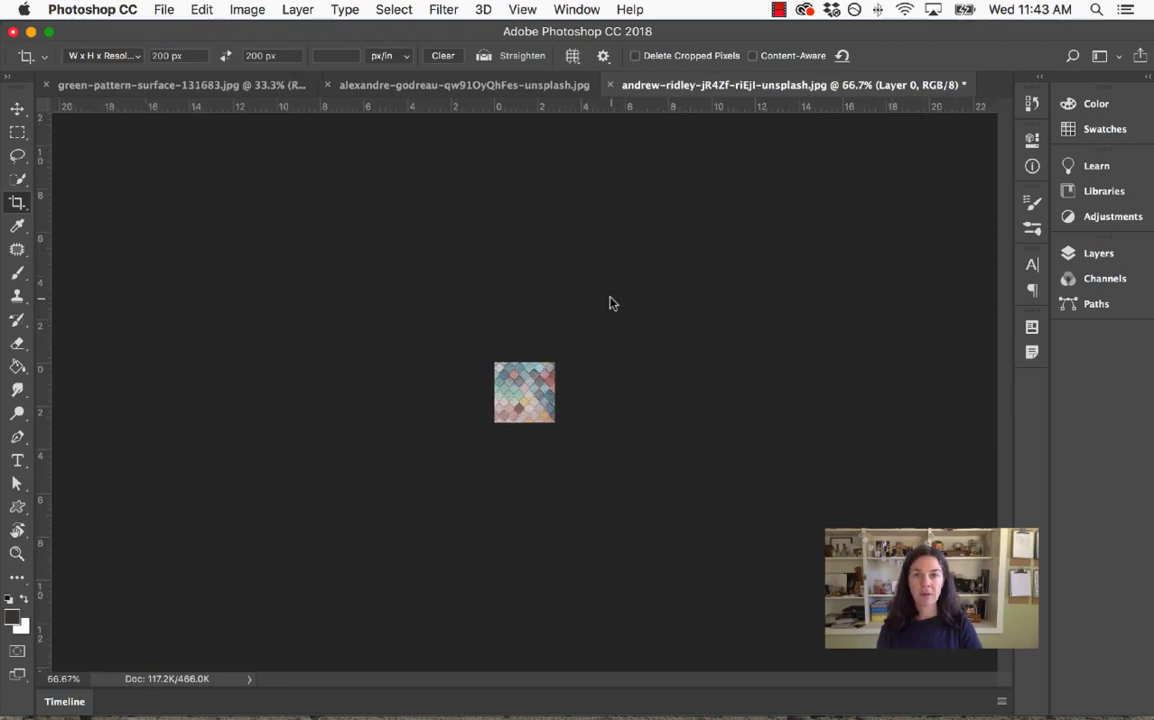
{"action": "key", "text": "super+plus"}
{"action": "key", "text": "super+plus"}
{"action": "key", "text": "super+plus"}
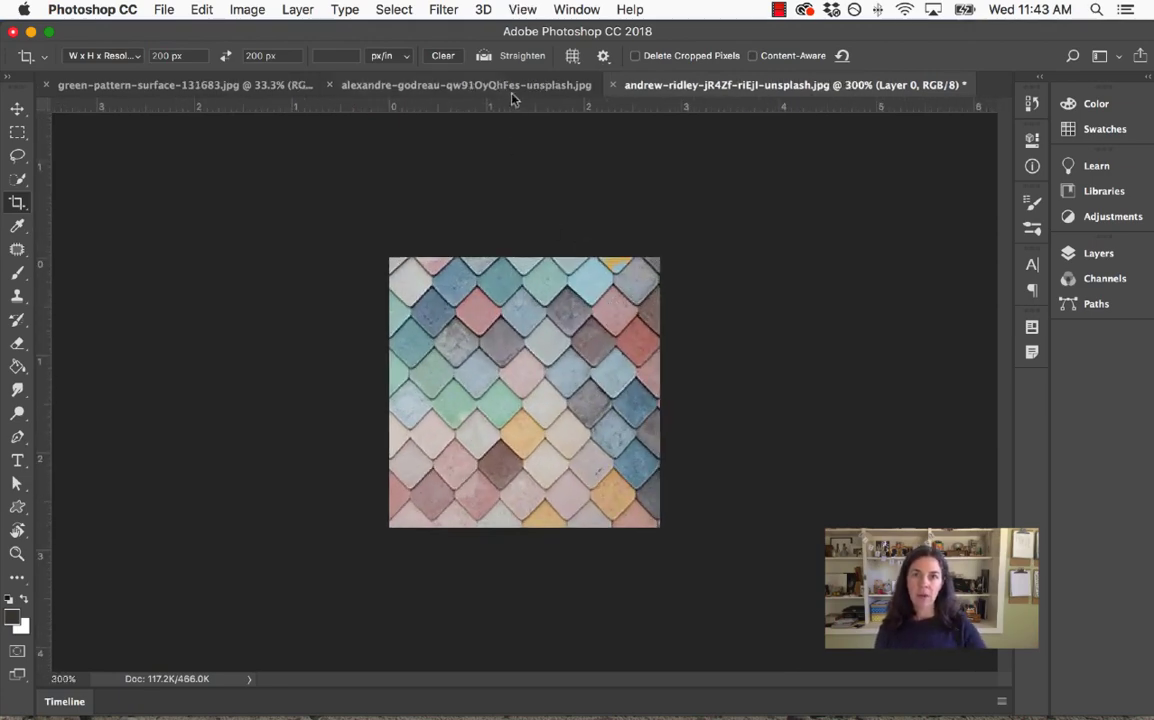
{"action": "left_click", "coordinate": [523, 10]}
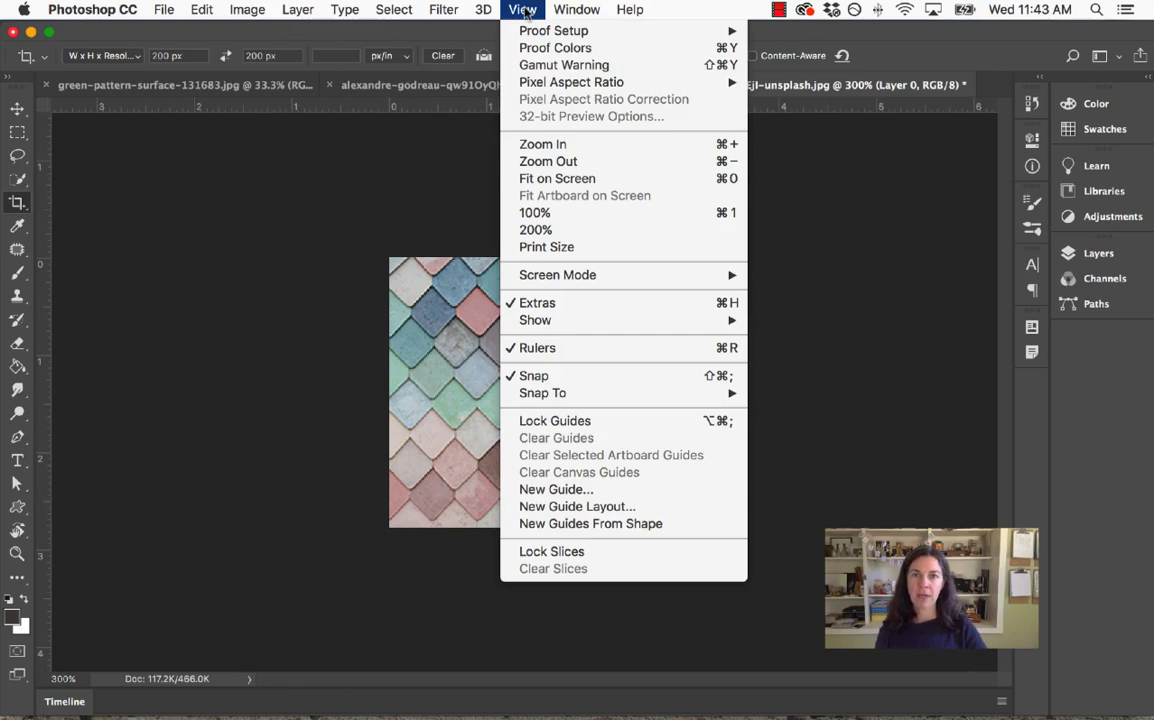
{"action": "left_click", "coordinate": [535, 214]}
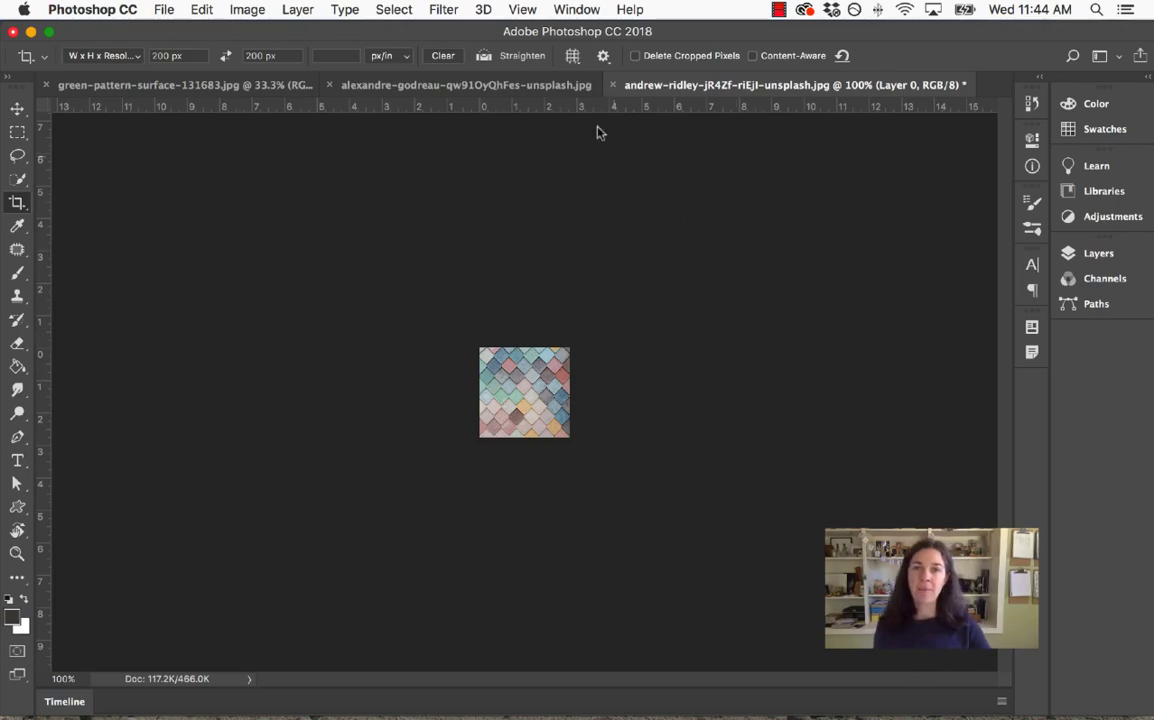
{"action": "left_click", "coordinate": [518, 10]}
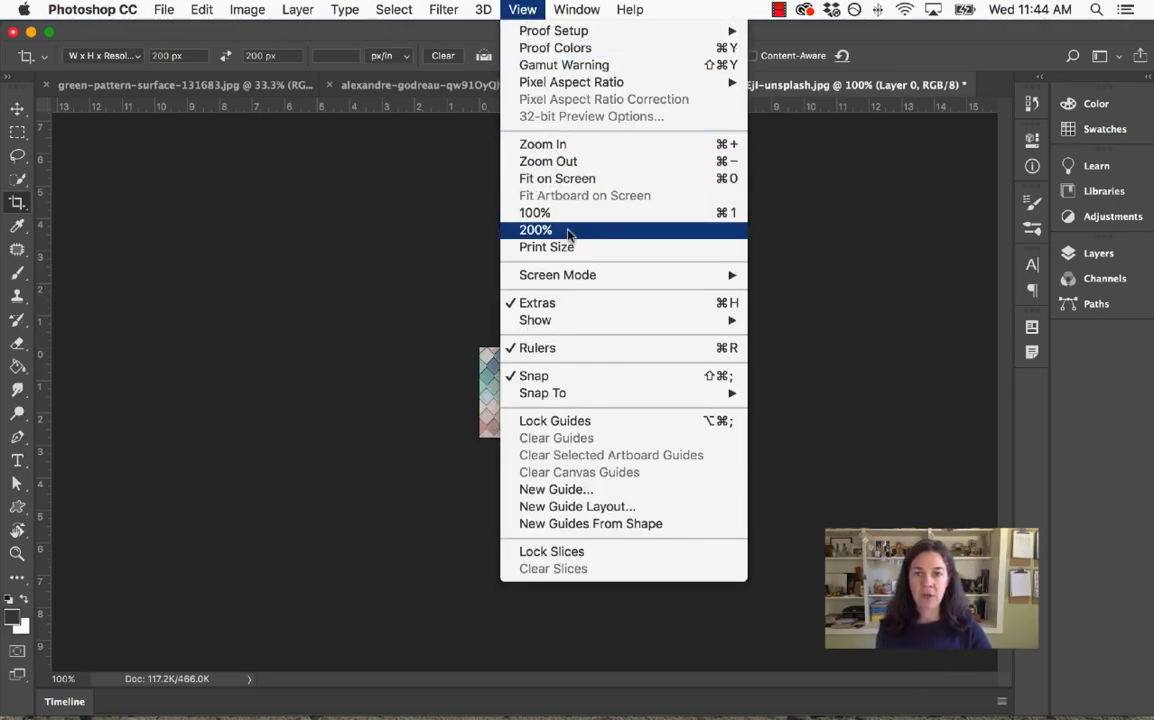
{"action": "left_click", "coordinate": [598, 232]}
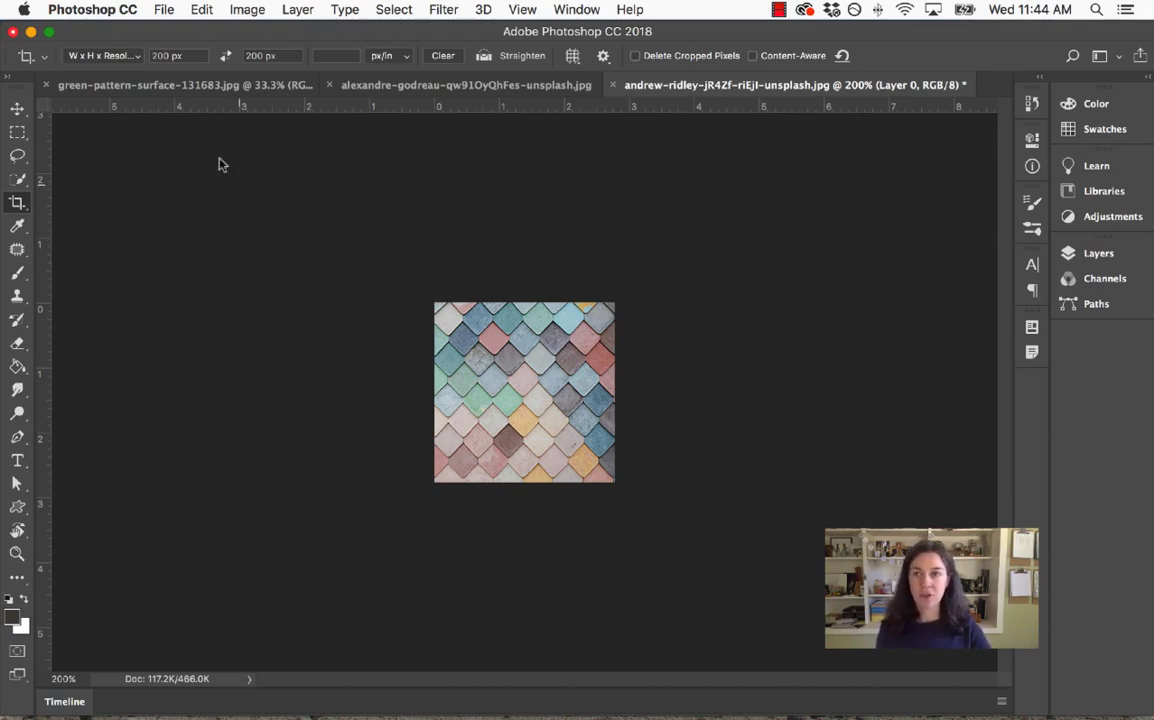
Open the cropped tile image in Save for Web (Legacy), preview only the original, and widen the export window
{"action": "left_click", "coordinate": [163, 10]}
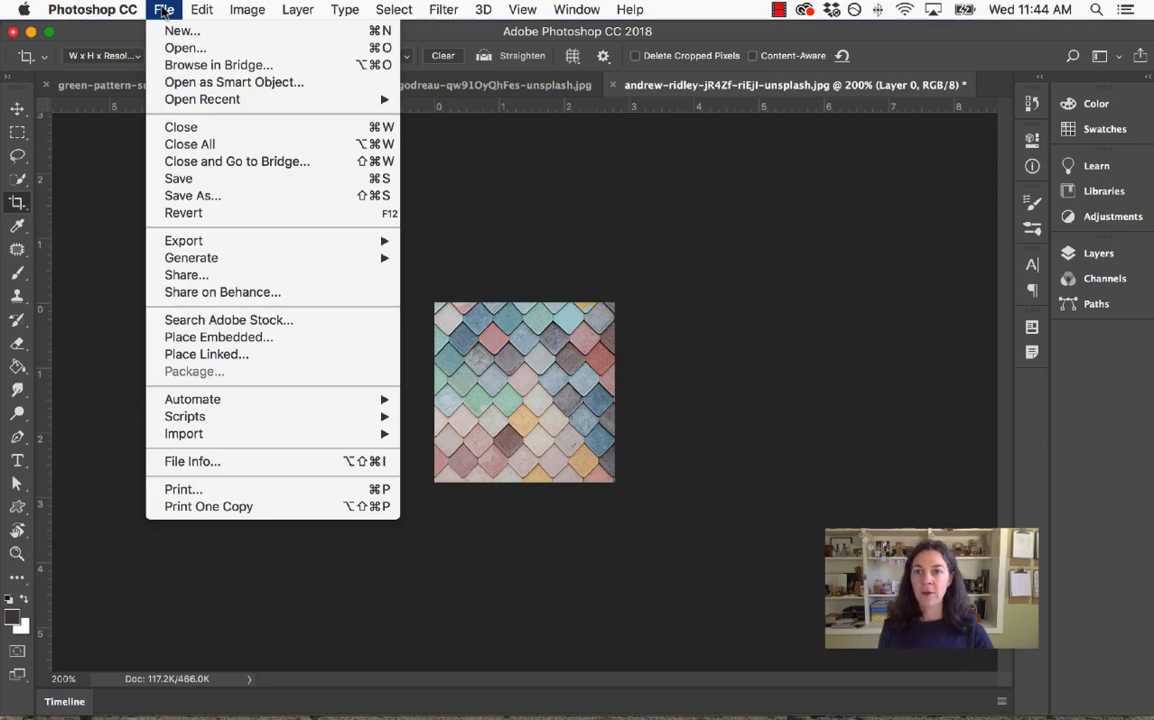
{"action": "mouse_move", "coordinate": [222, 240]}
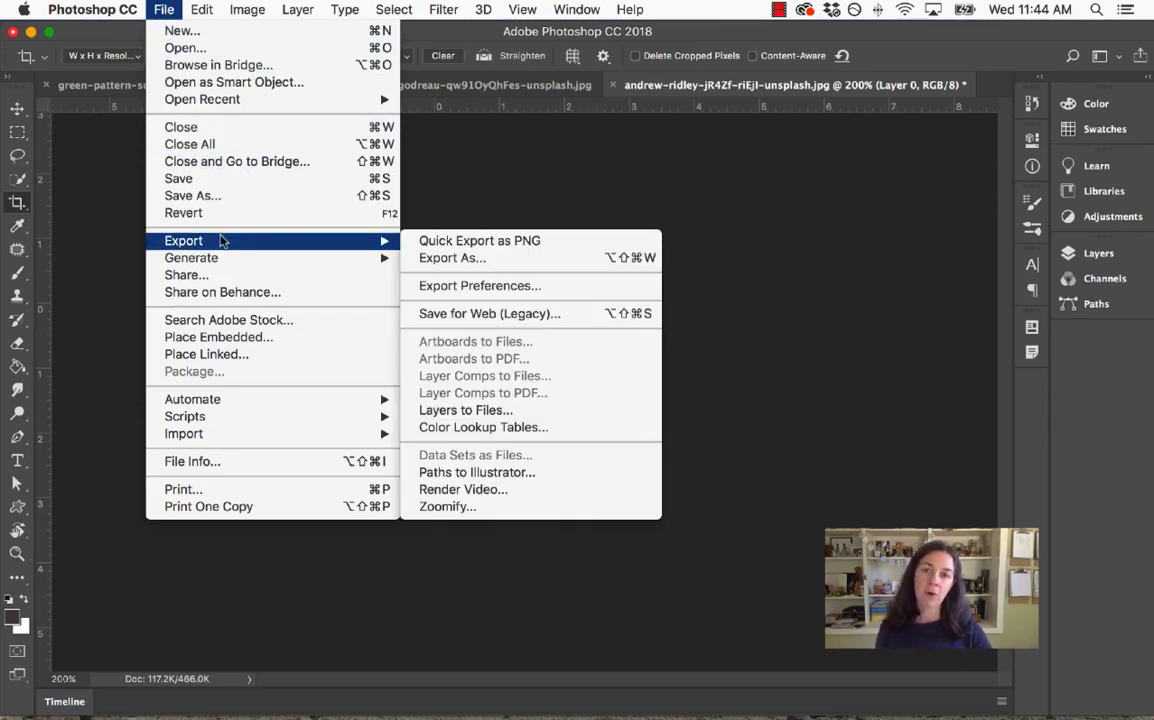
{"action": "left_click", "coordinate": [470, 315]}
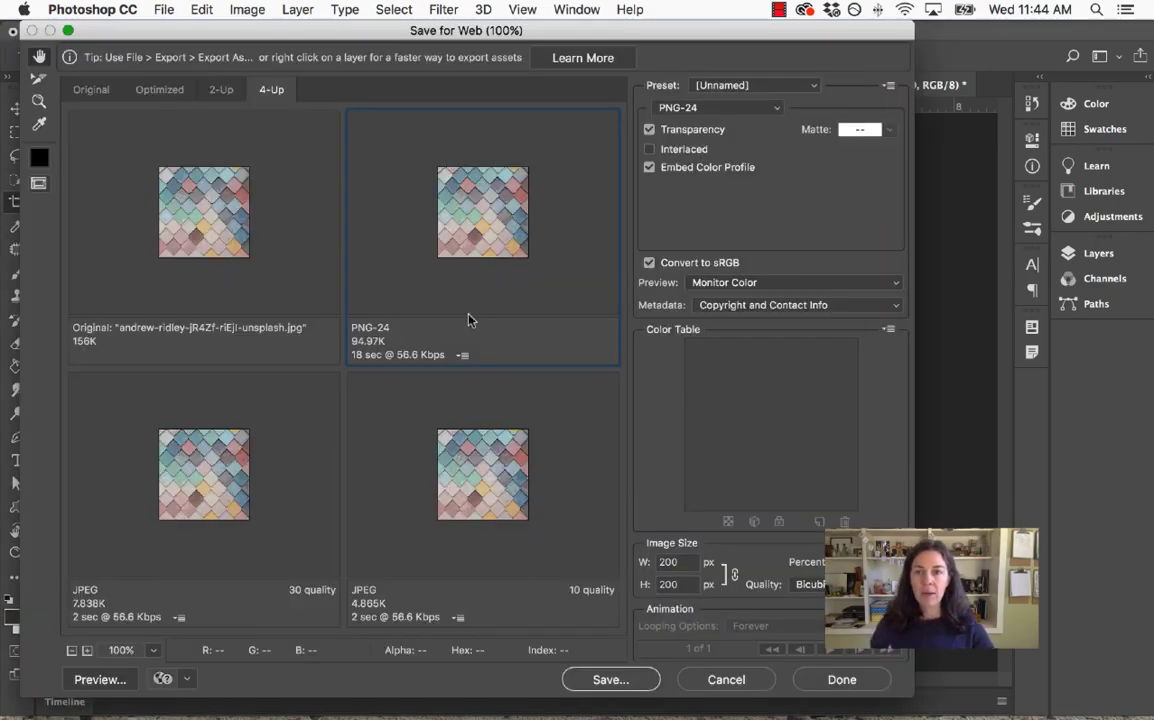
{"action": "left_click", "coordinate": [78, 90]}
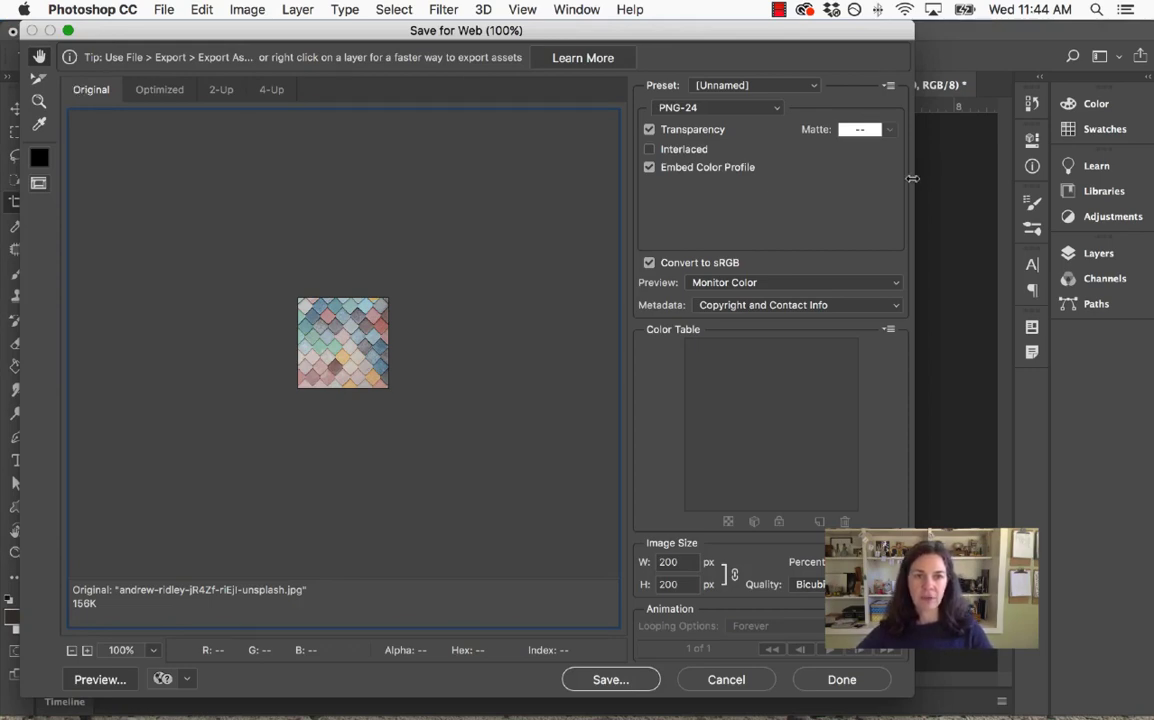
{"action": "left_click_drag", "start_coordinate": [926, 178], "coordinate": [1150, 180]}
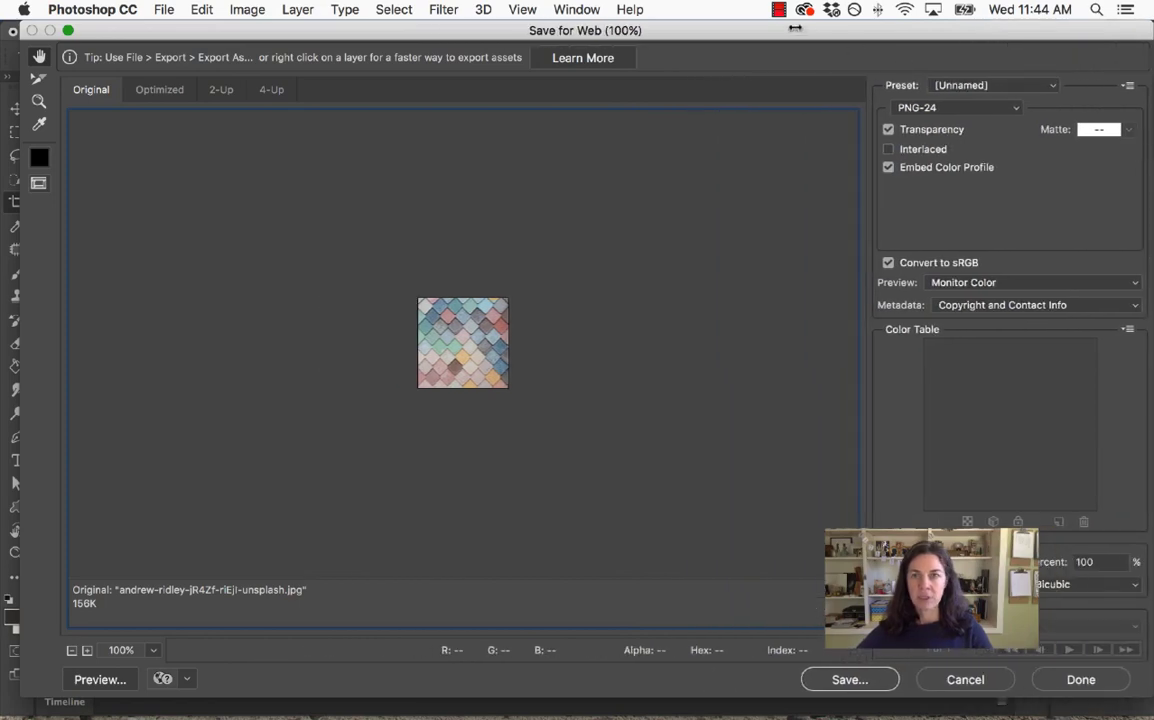
{"action": "left_click_drag", "start_coordinate": [732, 30], "coordinate": [729, 30]}
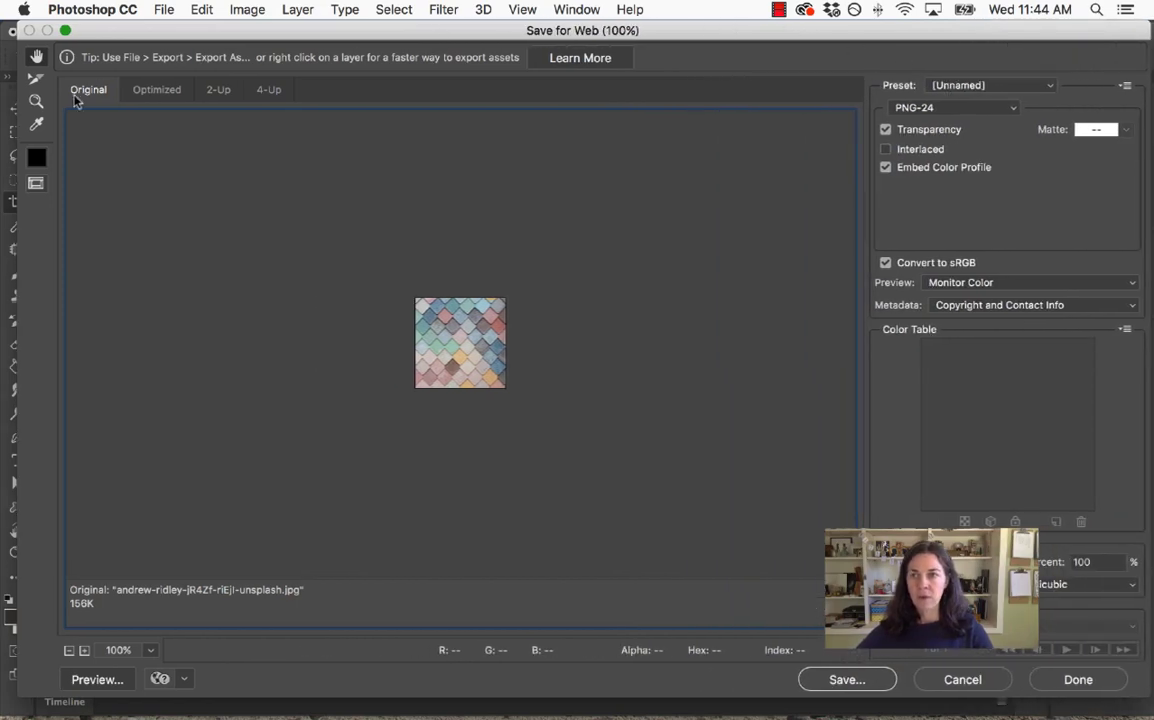
Compare the original, PNG-24, 30-quality JPEG and 10-quality JPEG versions side by side in the 4-Up preview
{"action": "left_click", "coordinate": [265, 89]}
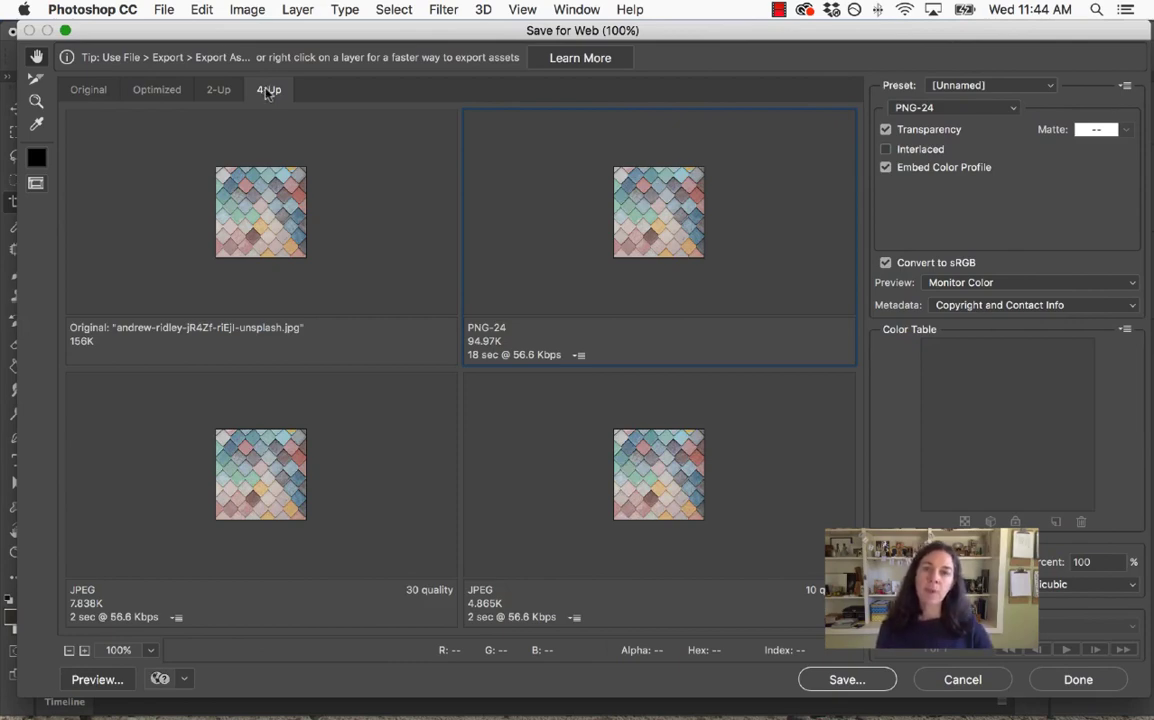
{"action": "left_click", "coordinate": [183, 175]}
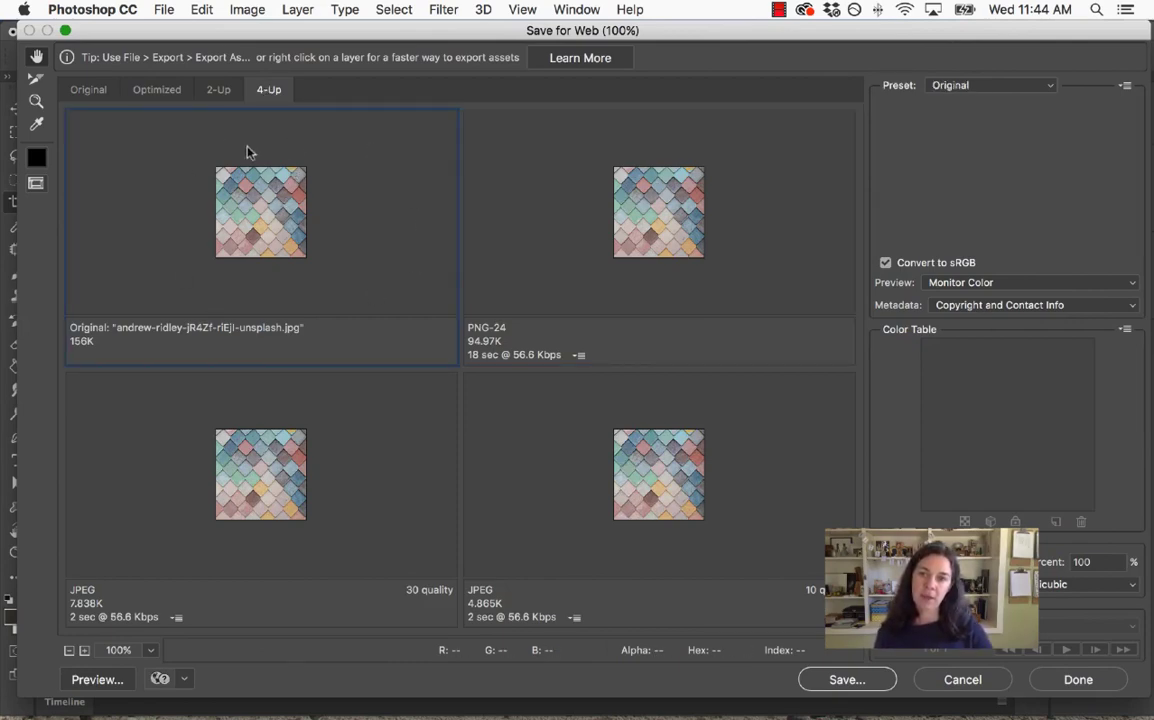
{"action": "left_click", "coordinate": [706, 197]}
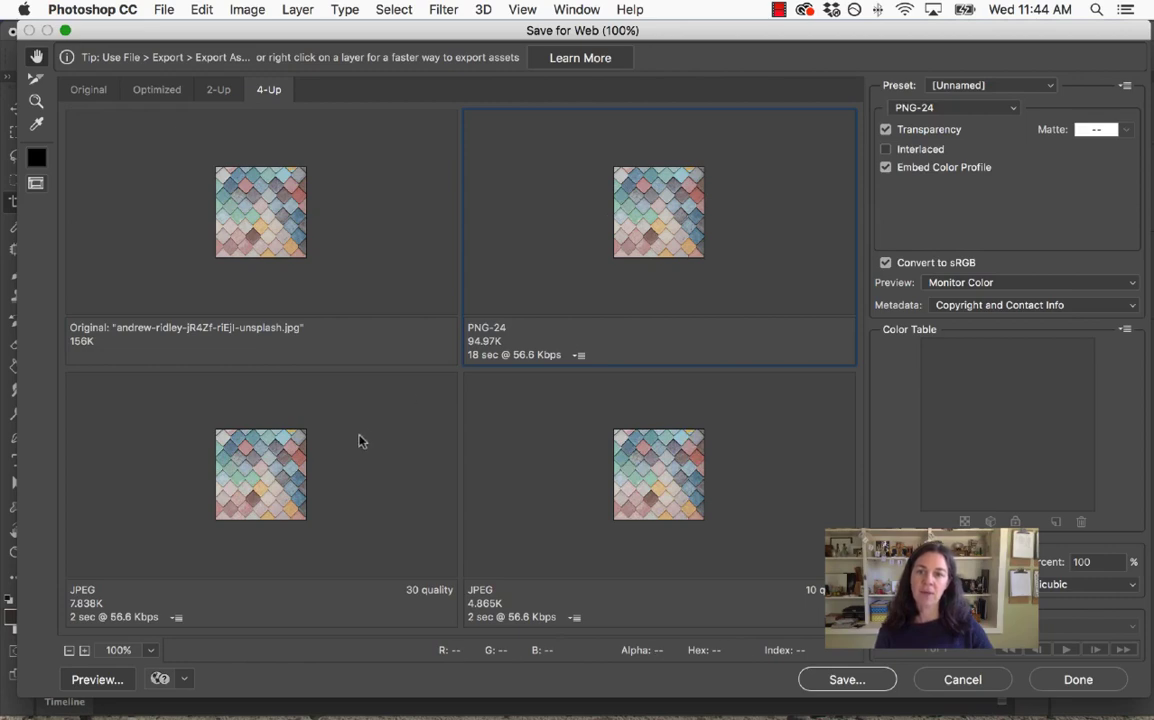
{"action": "left_click", "coordinate": [427, 442]}
{"action": "left_click", "coordinate": [587, 443]}
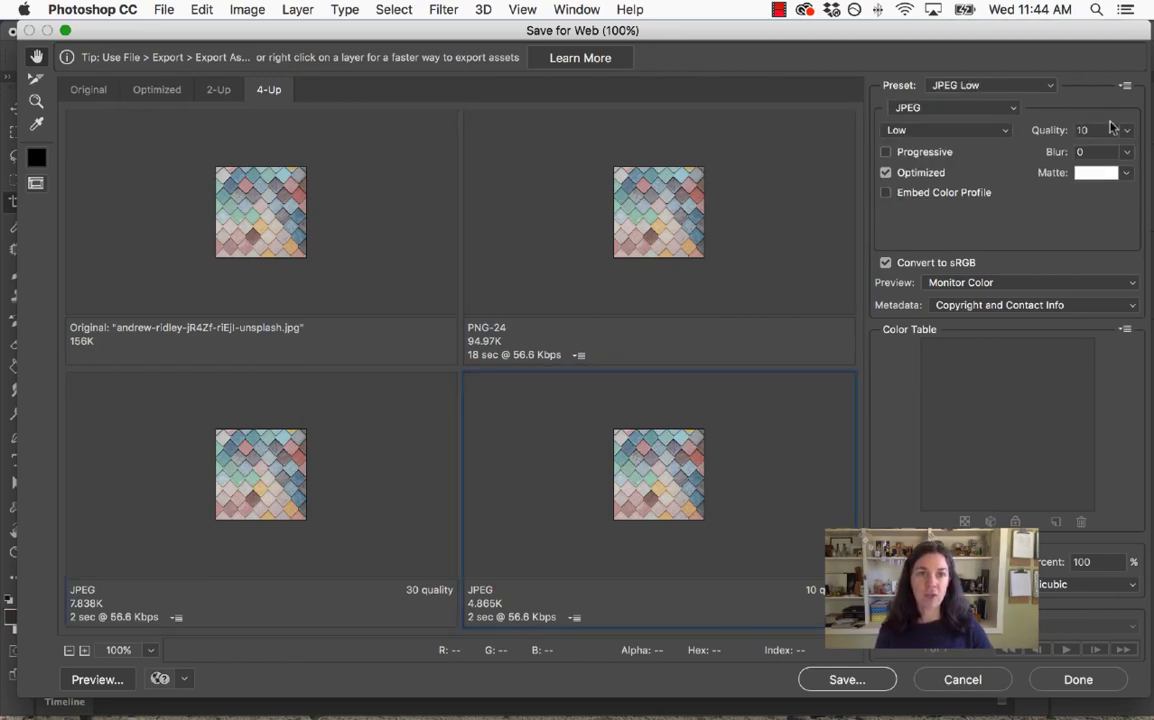
{"action": "left_click", "coordinate": [565, 236]}
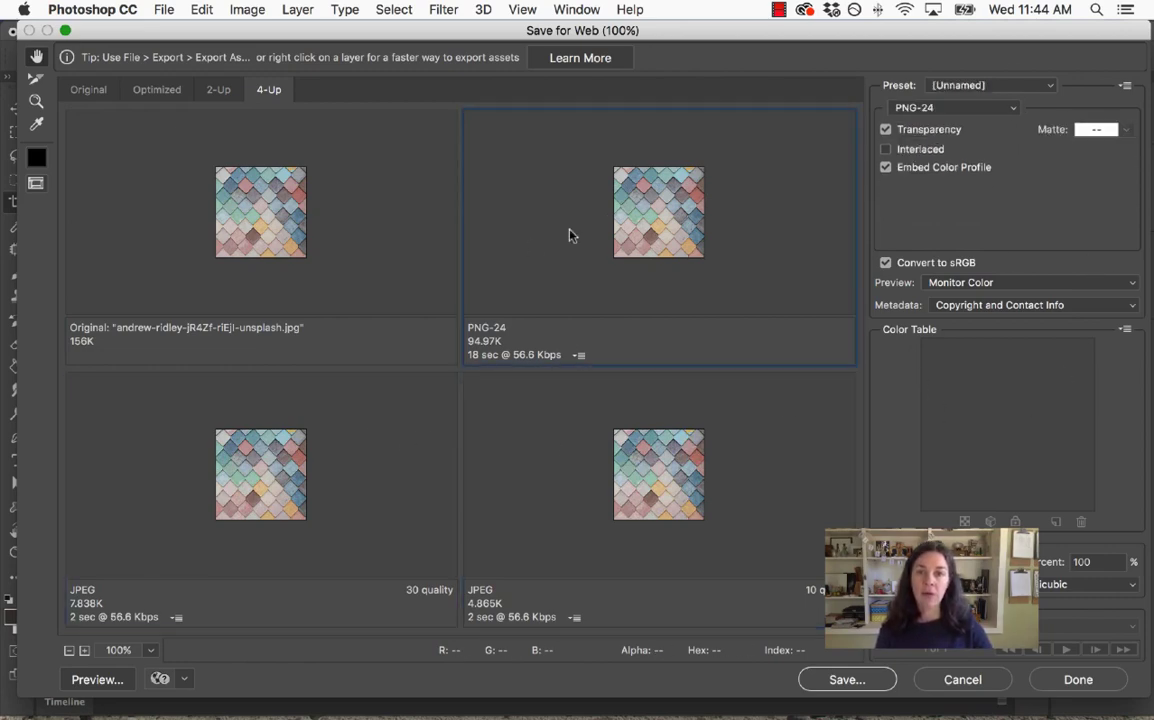
{"action": "left_click", "coordinate": [330, 430]}
{"action": "left_click", "coordinate": [593, 458]}
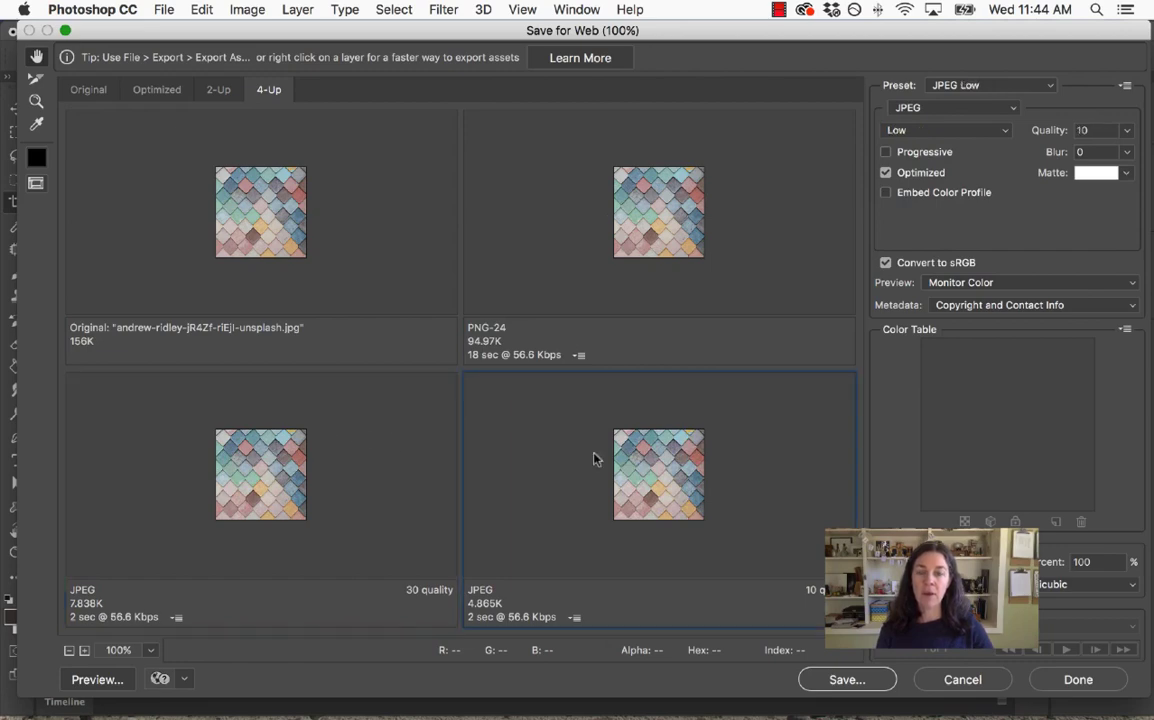
{"action": "left_click", "coordinate": [544, 273]}
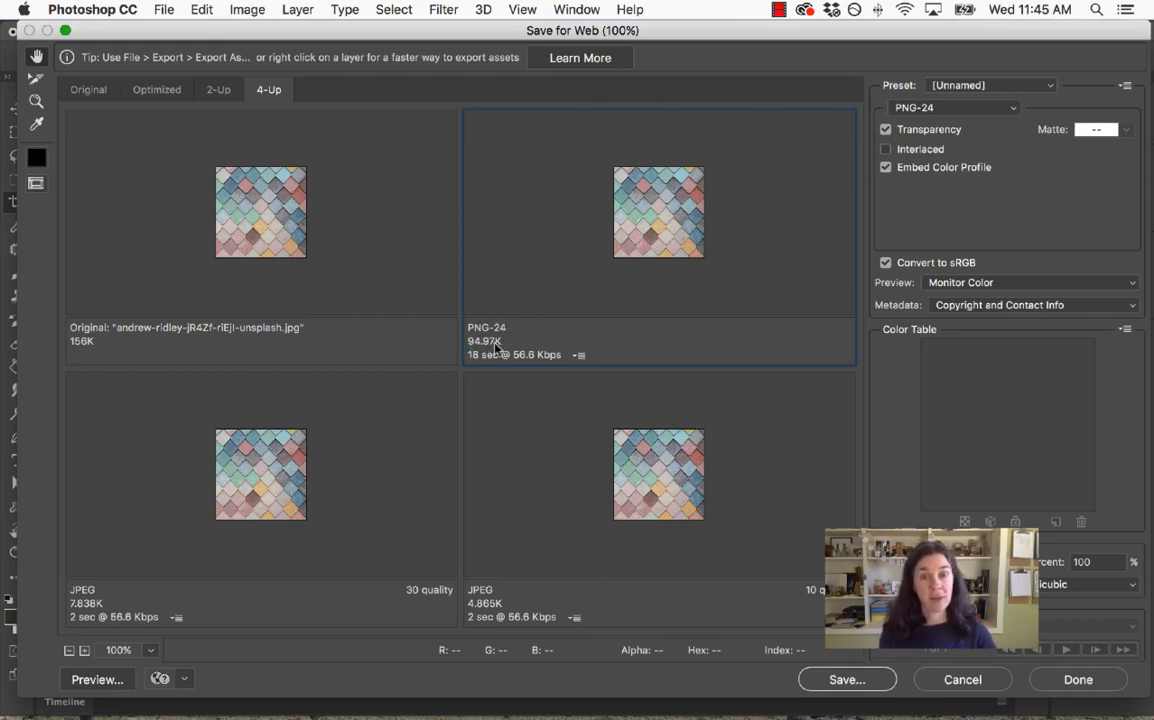
Choose the 30-quality JPEG Medium version for the export, with JPEG as the file format
{"action": "left_click", "coordinate": [363, 420]}
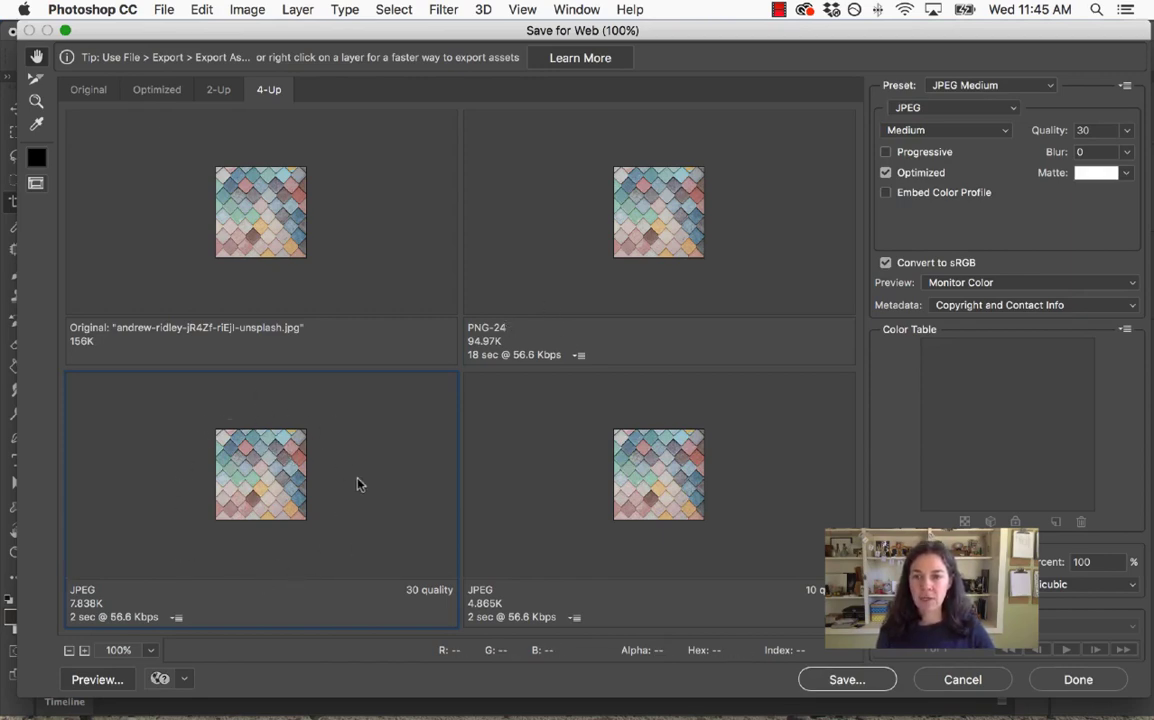
{"action": "left_click", "coordinate": [931, 108]}
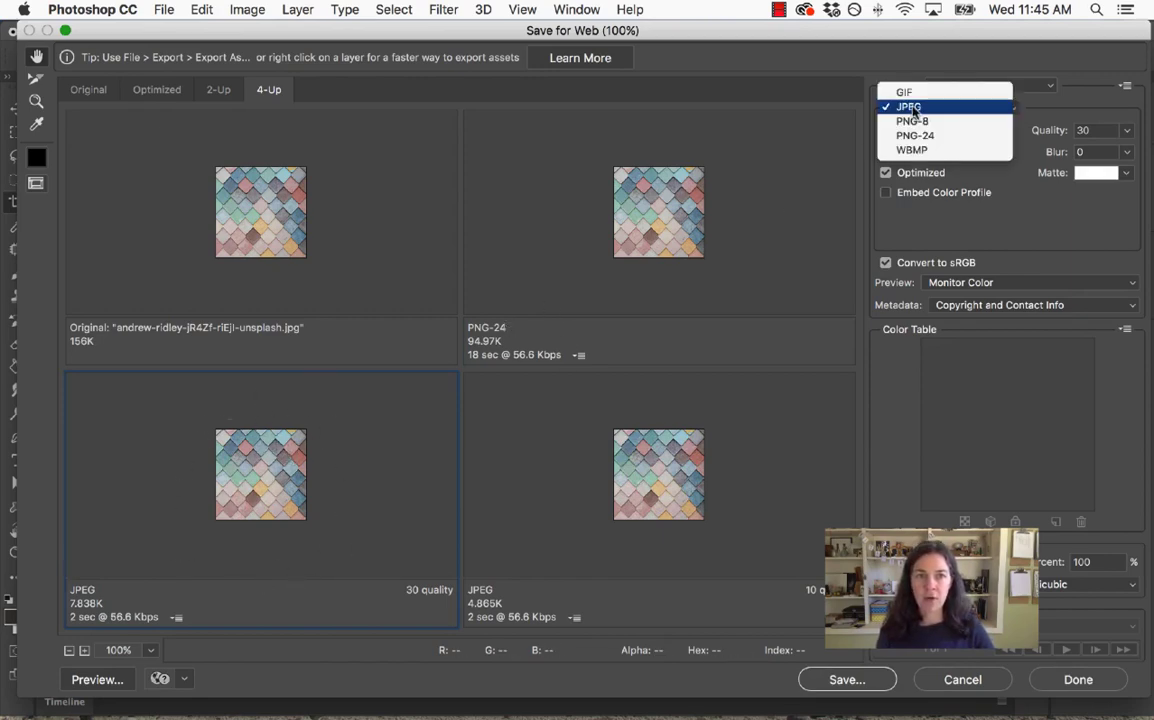
{"action": "left_click", "coordinate": [931, 108]}
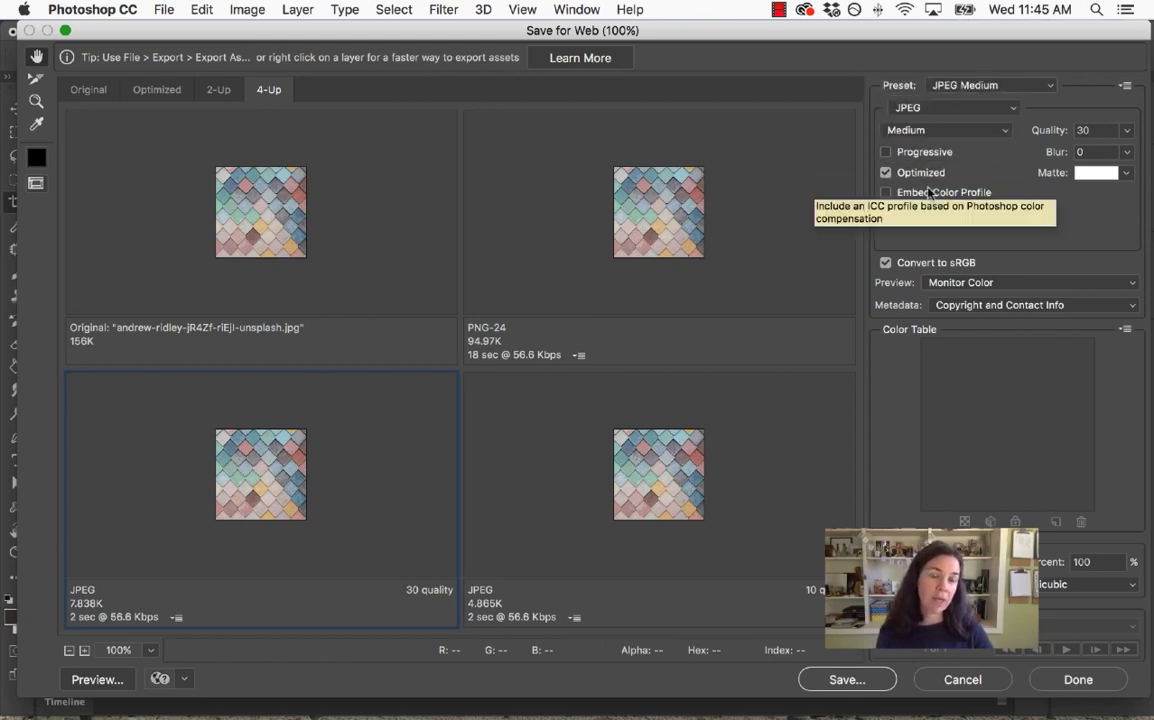
Set the selected 30-quality JPEG version to Maximum quality and compare the four previews at 200% and 600% zoom
{"action": "left_click", "coordinate": [934, 130]}
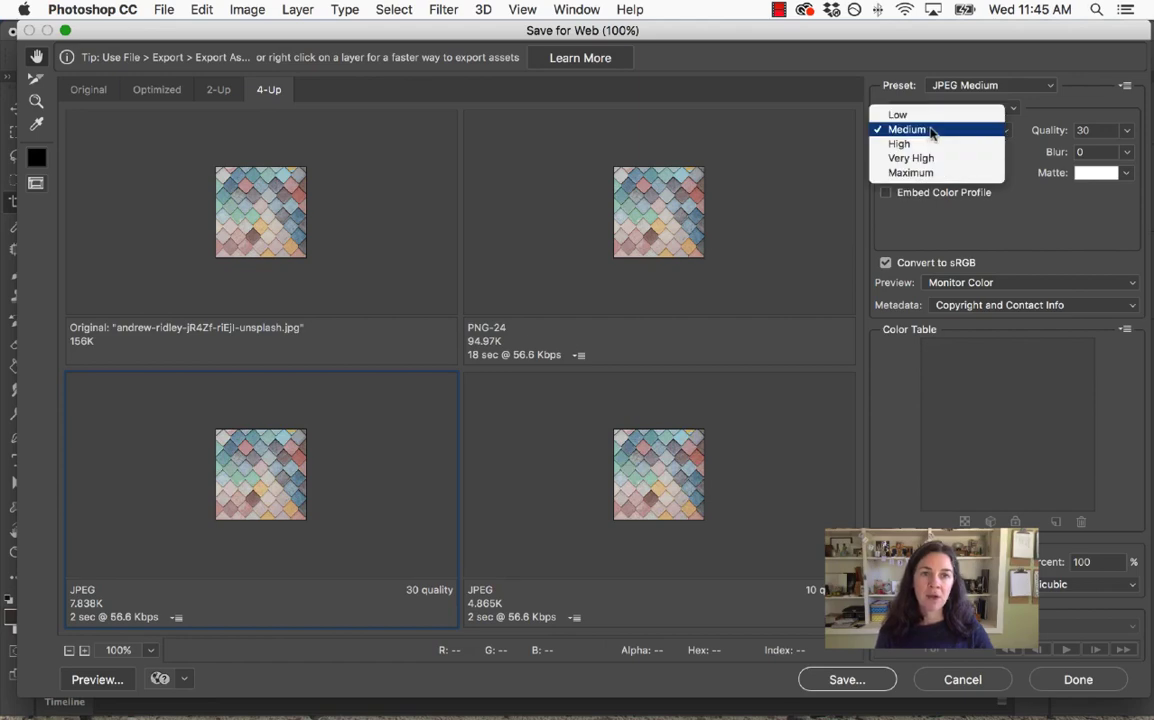
{"action": "left_click", "coordinate": [925, 173]}
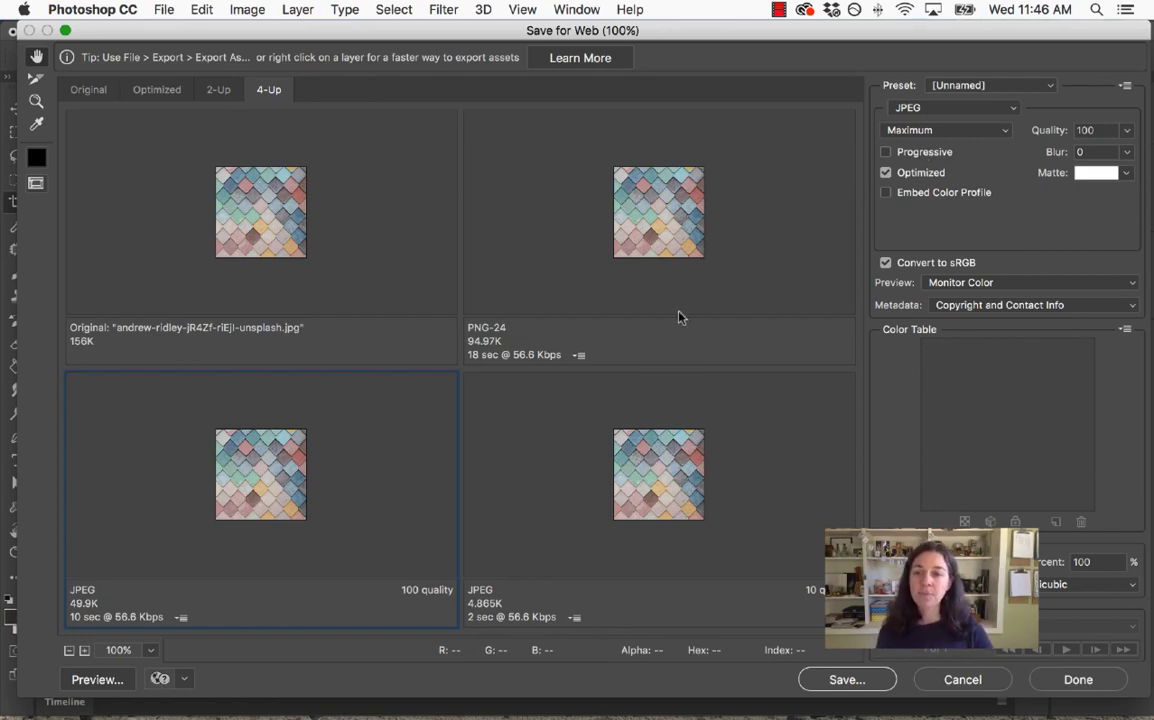
{"action": "left_click", "coordinate": [147, 652]}
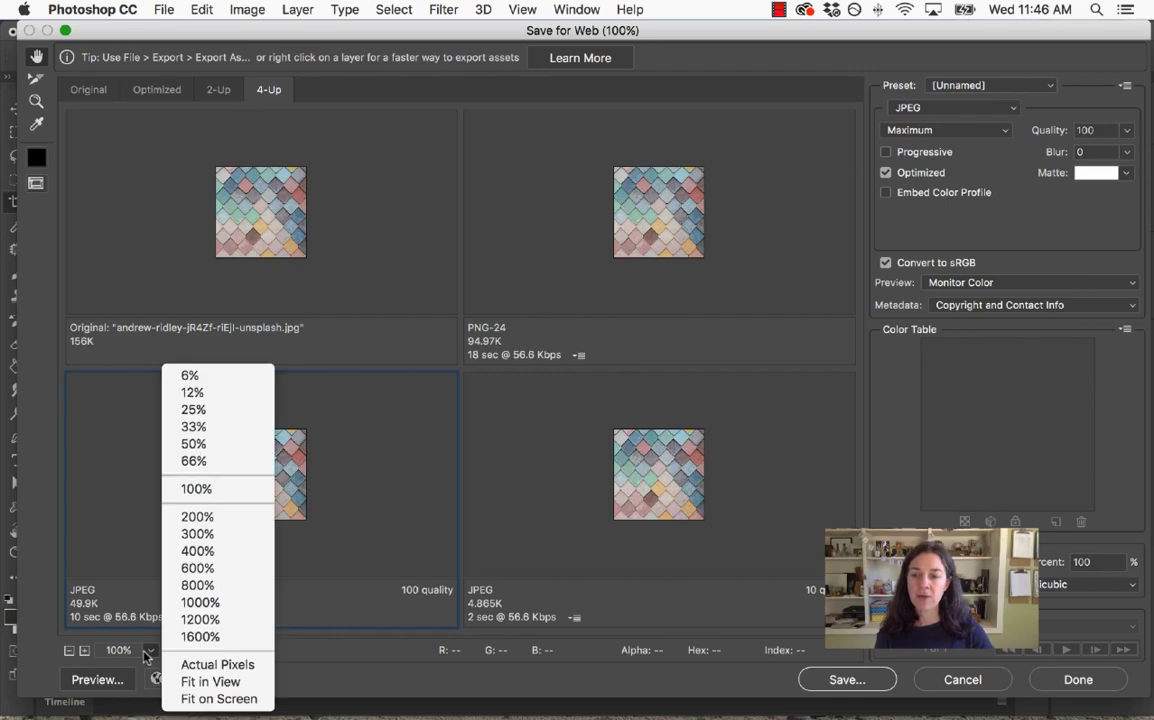
{"action": "left_click", "coordinate": [197, 517]}
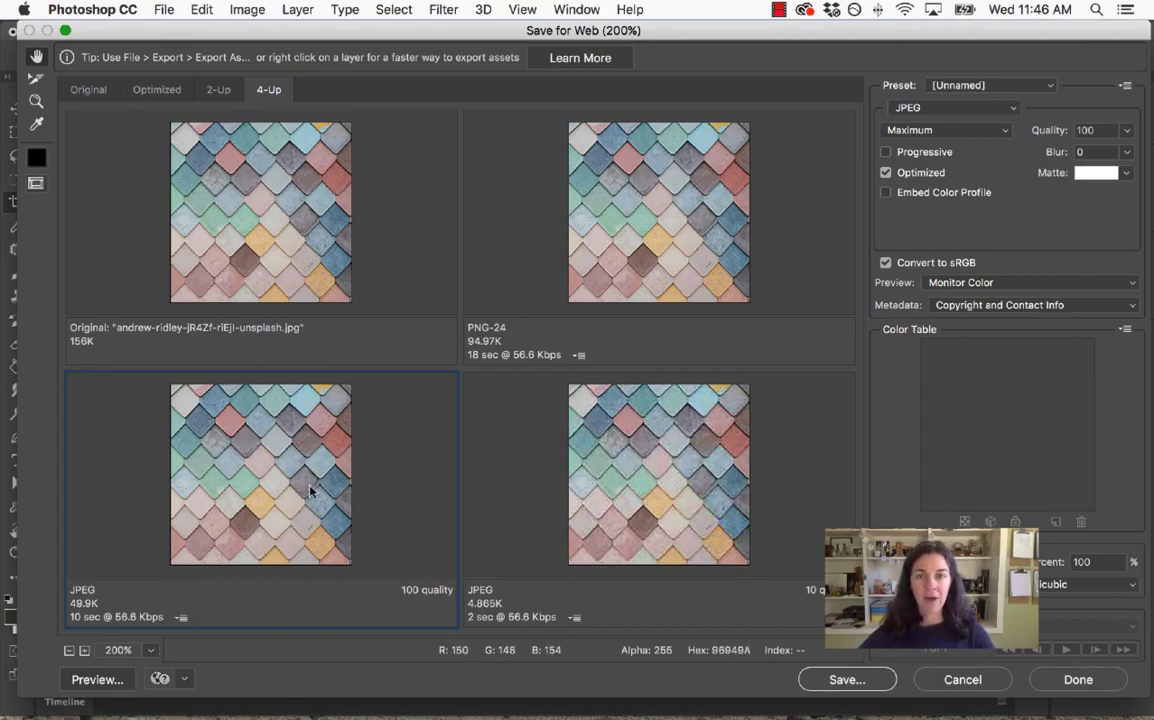
{"action": "left_click", "coordinate": [150, 650]}
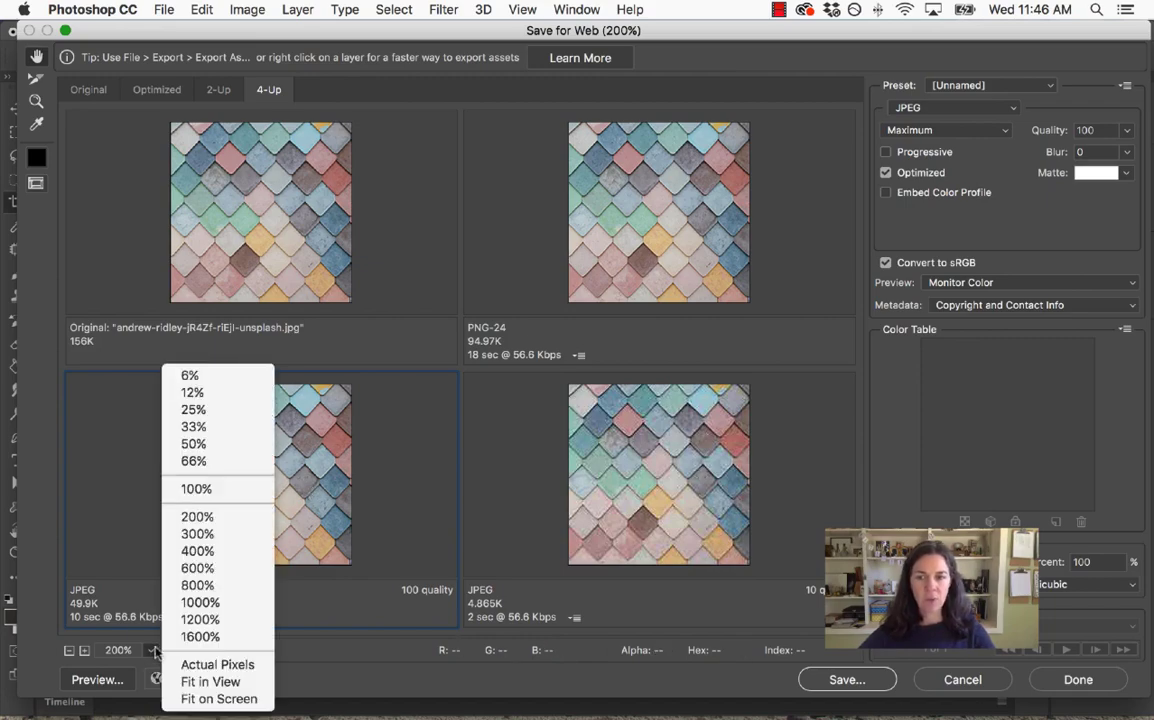
{"action": "left_click", "coordinate": [196, 568]}
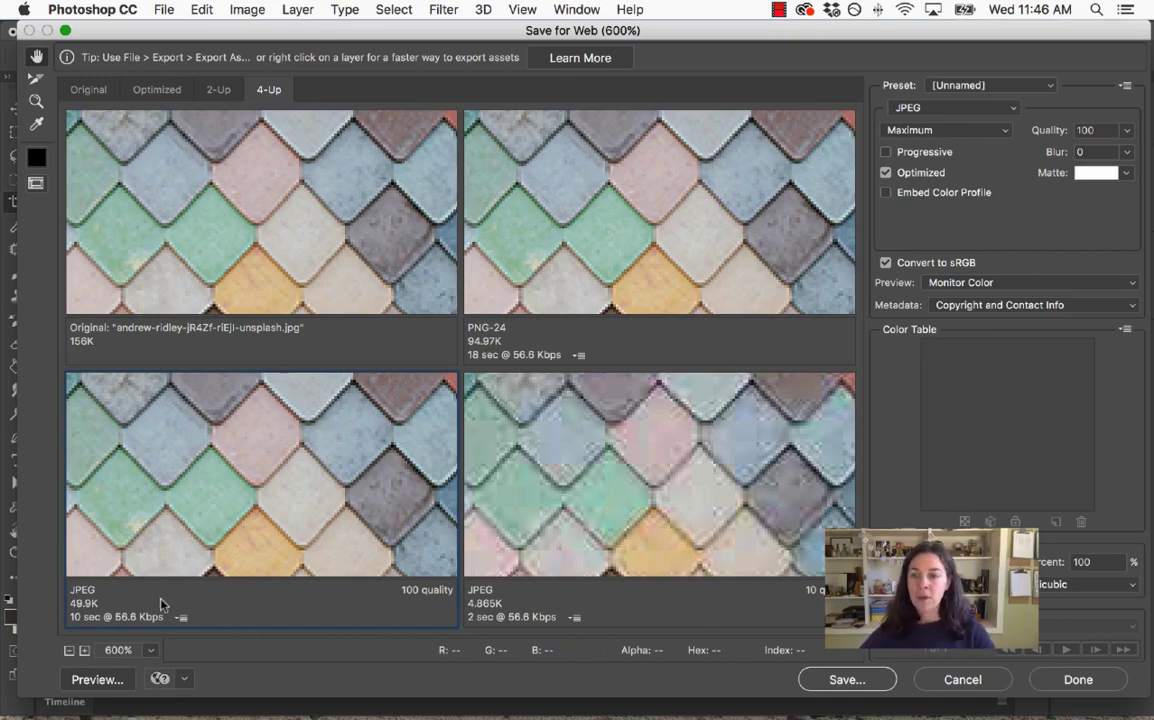
{"action": "left_click", "coordinate": [150, 650]}
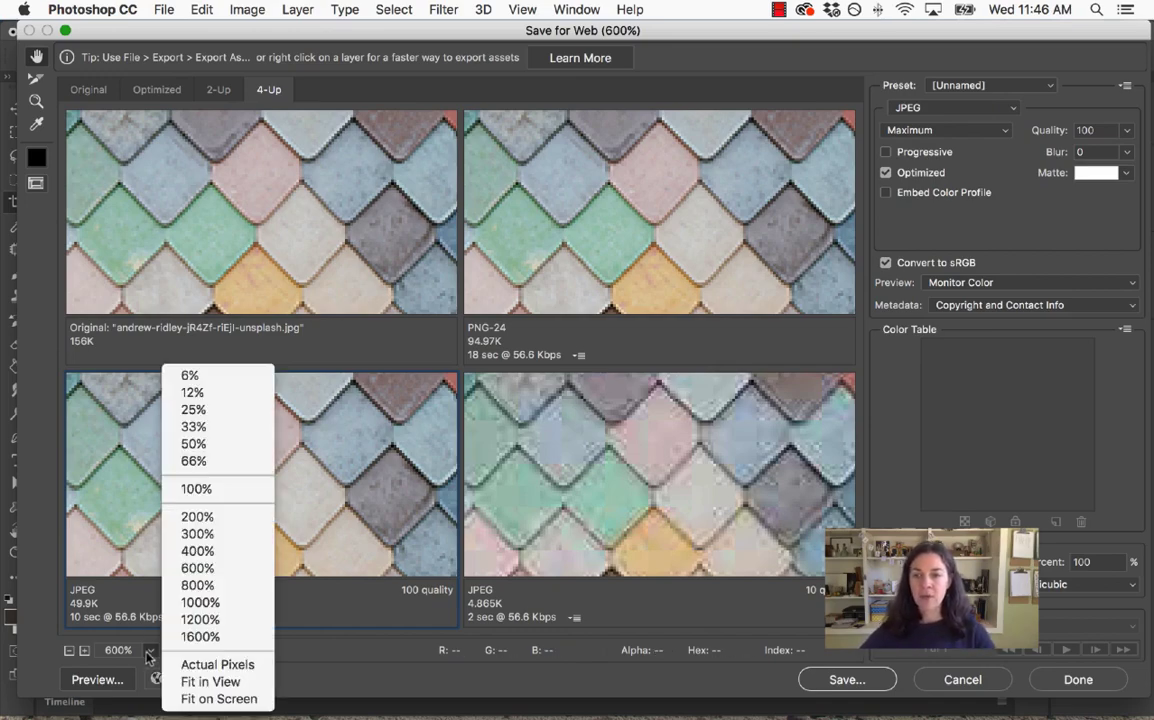
{"action": "left_click", "coordinate": [239, 517]}
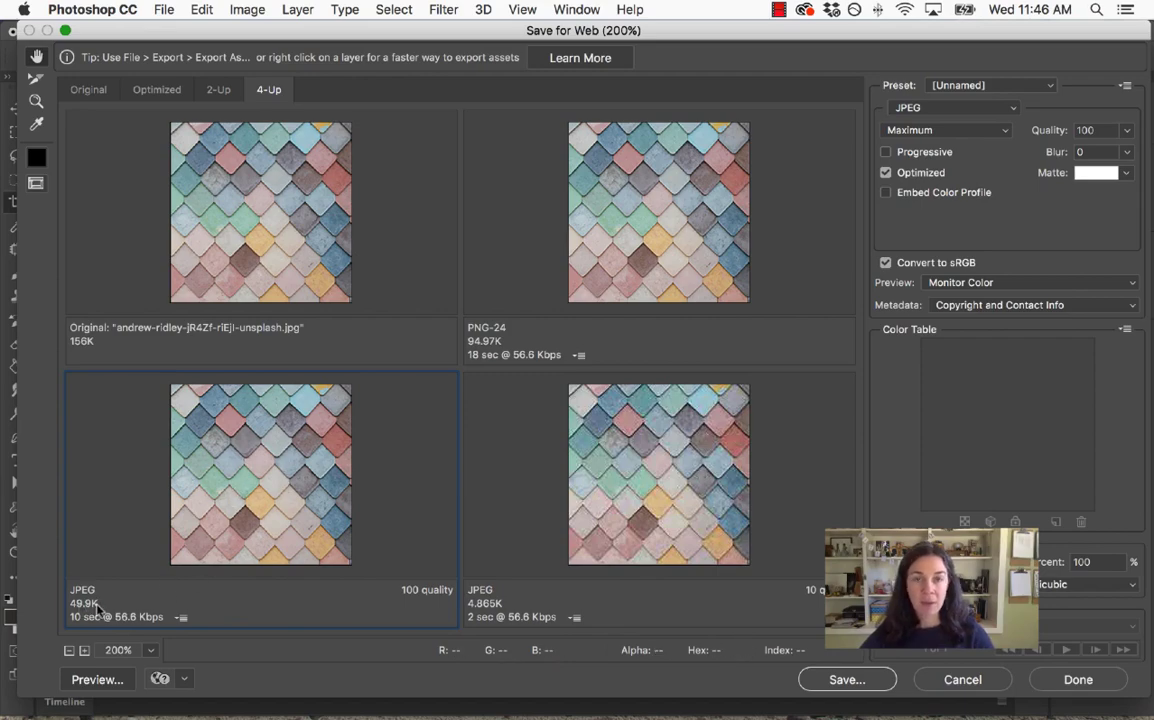
Select the 10-quality JPEG version, keep JPEG as its format and set its compression quality to Very High
{"action": "left_click", "coordinate": [632, 453]}
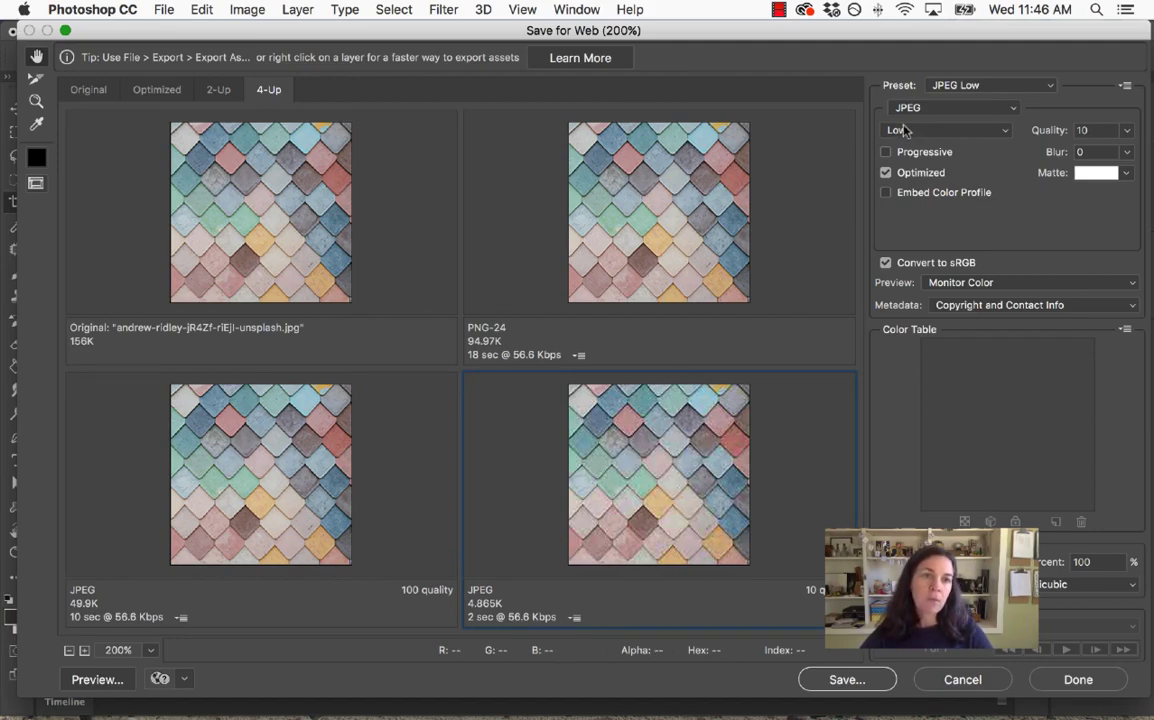
{"action": "left_click", "coordinate": [928, 108]}
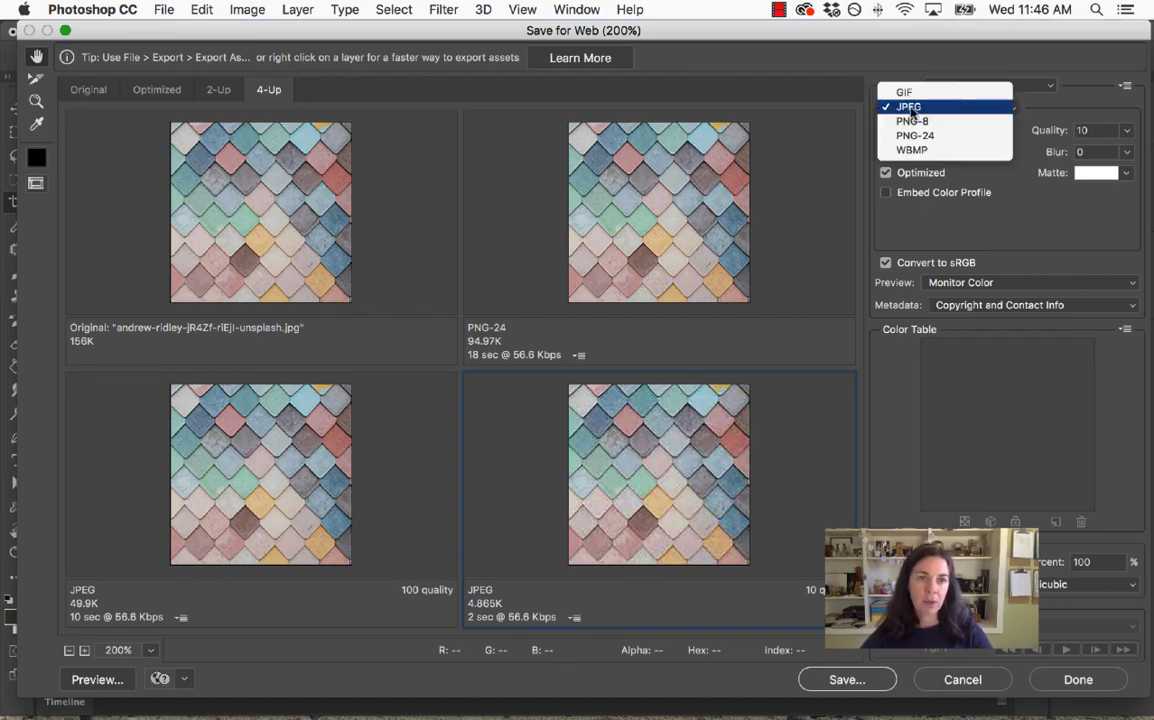
{"action": "left_click", "coordinate": [930, 108]}
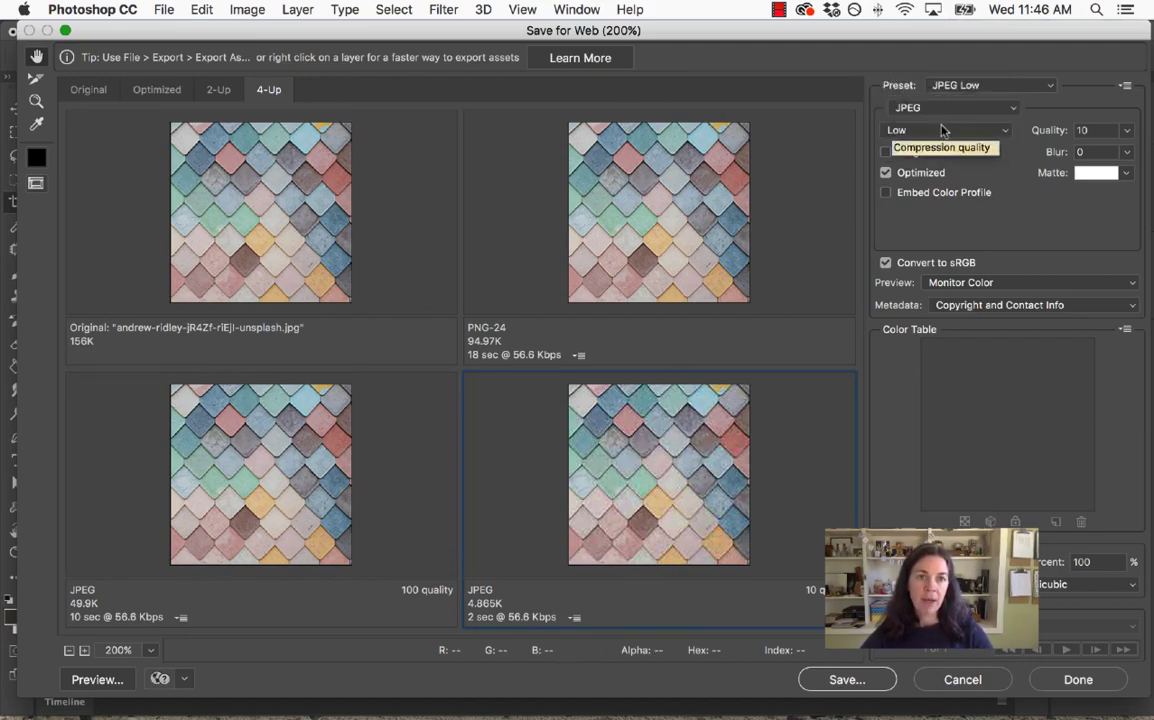
{"action": "left_click", "coordinate": [943, 127]}
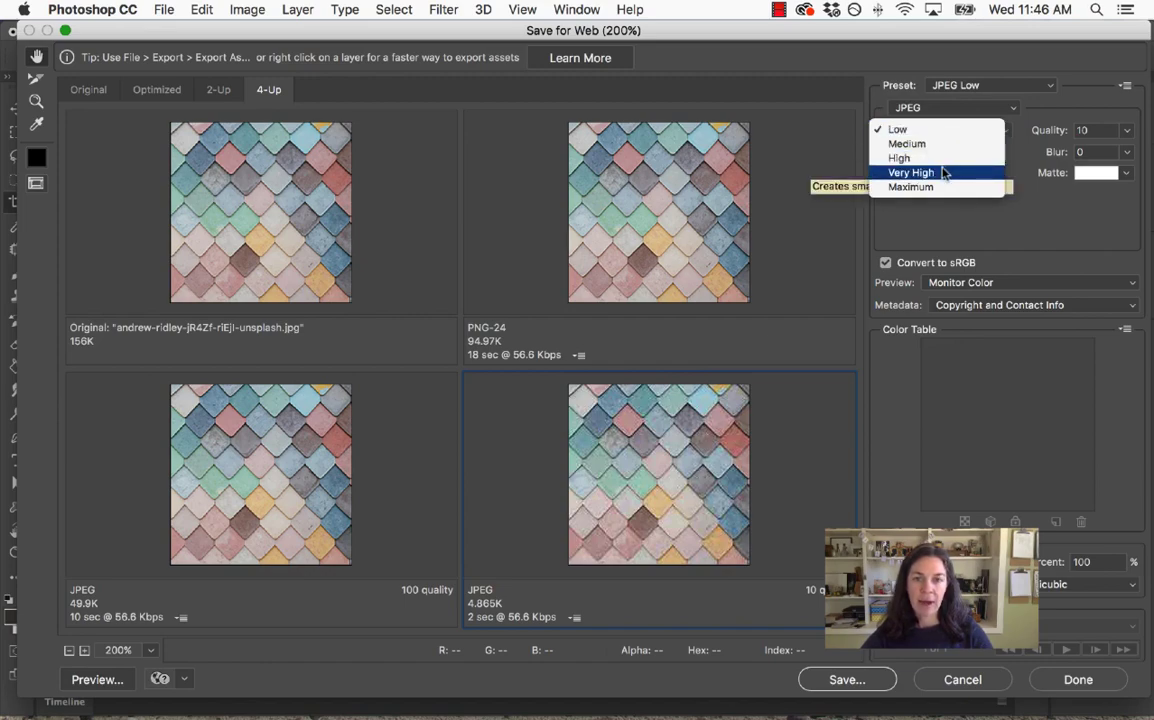
{"action": "left_click", "coordinate": [944, 173]}
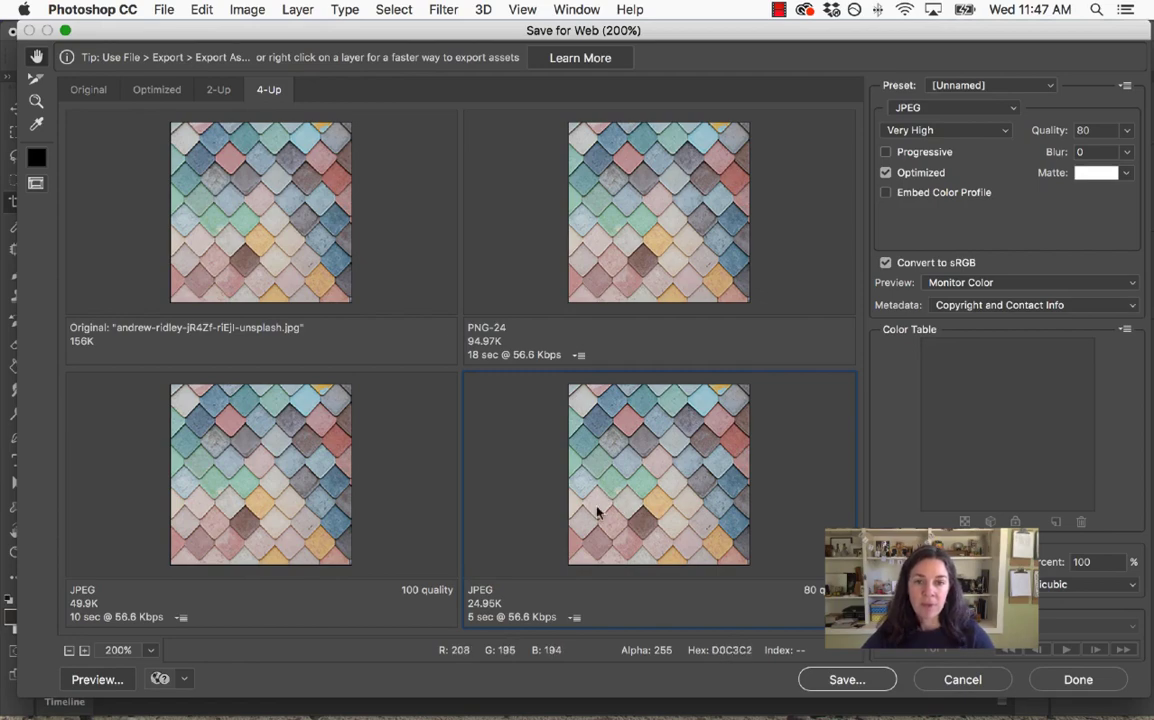
Try High quality on the selected JPEG version and compare the four previews at 600% zoom
{"action": "left_click", "coordinate": [915, 130]}
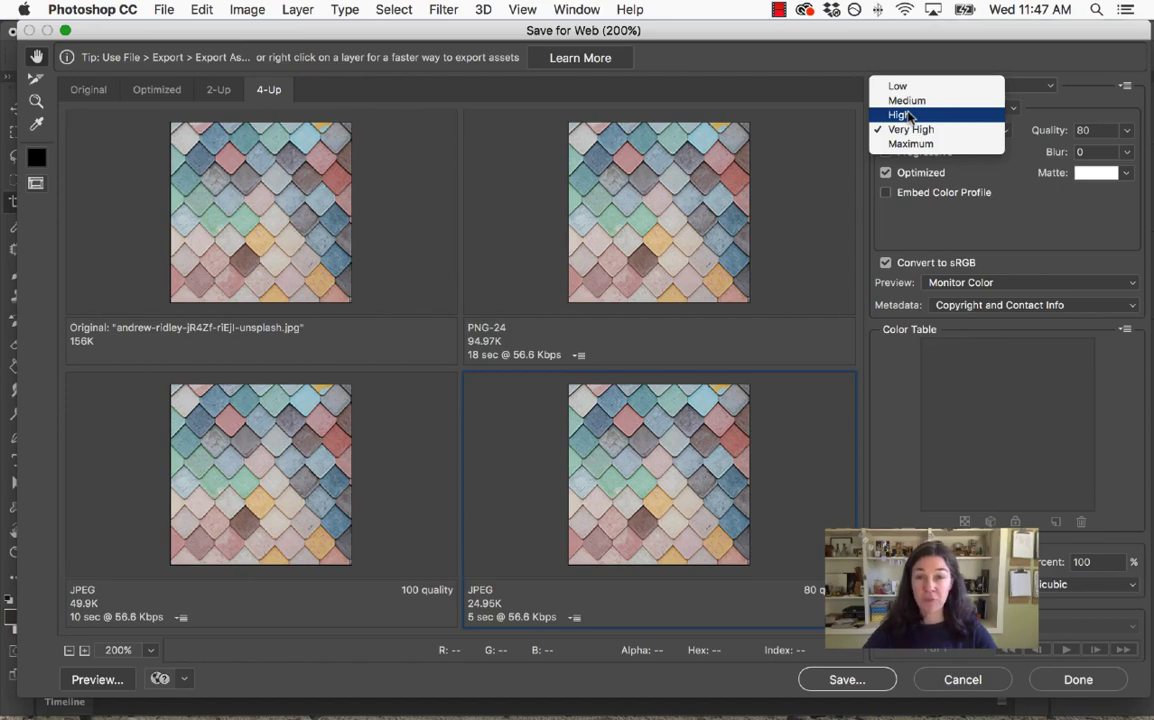
{"action": "left_click", "coordinate": [902, 115]}
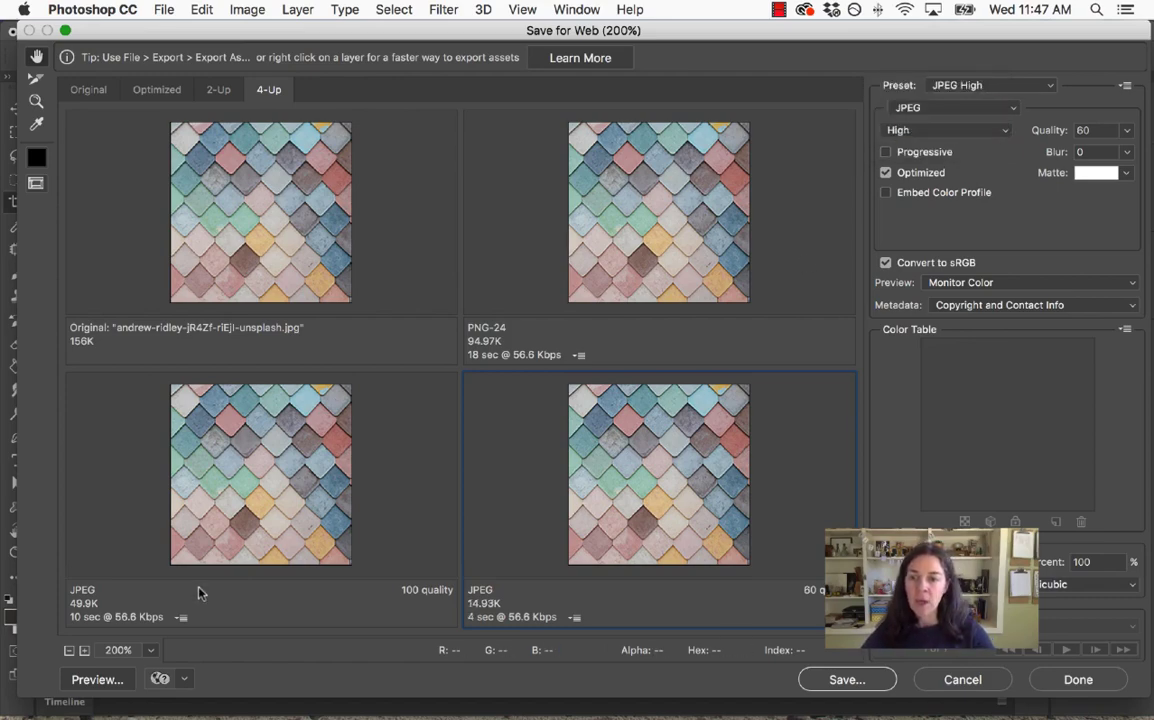
{"action": "left_click", "coordinate": [146, 652]}
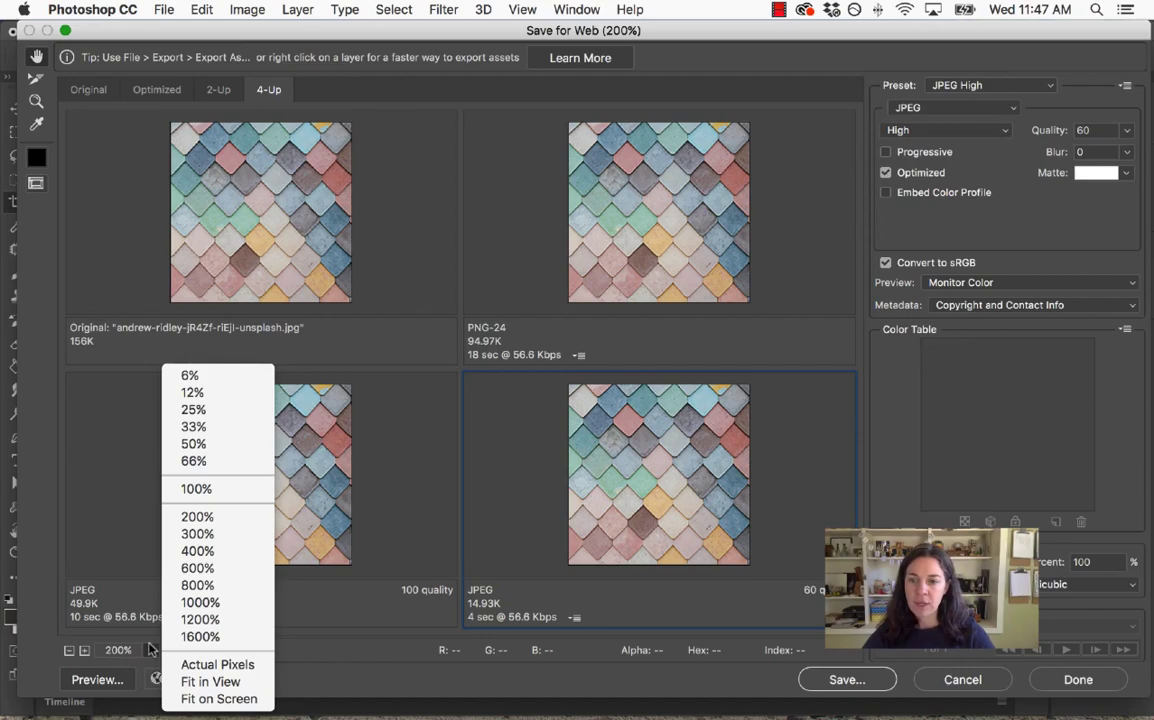
{"action": "left_click", "coordinate": [196, 568]}
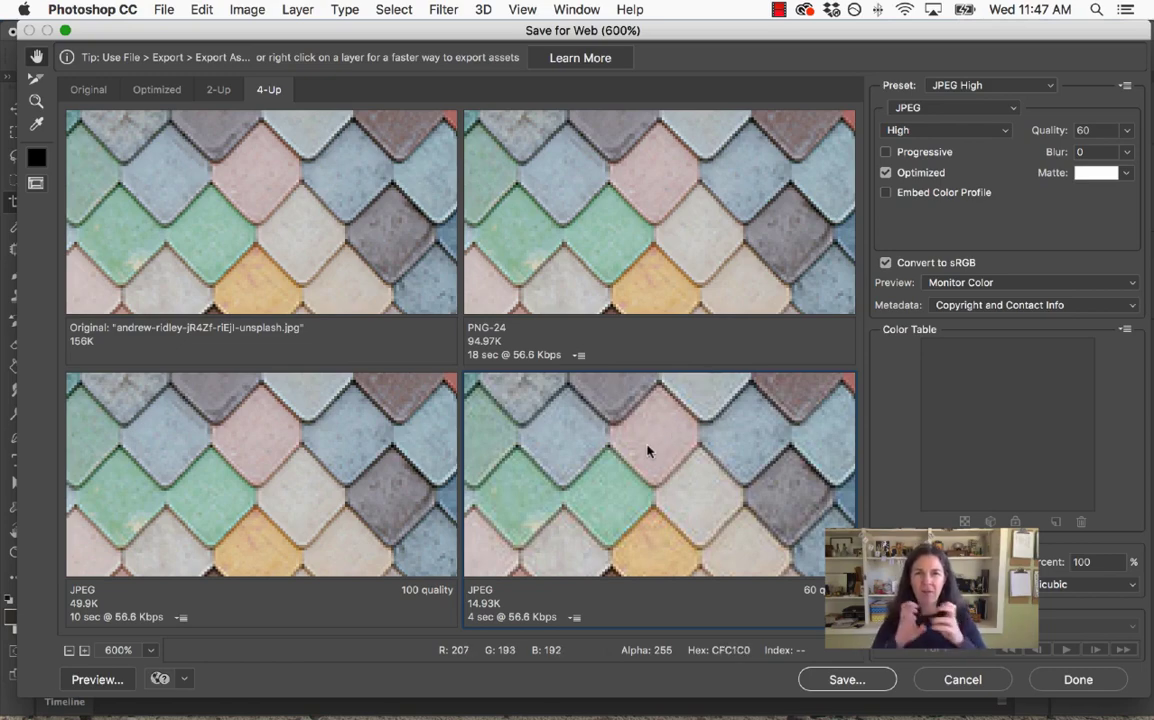
Try Medium quality on the selected JPEG version and compare the previews at 600% and 200% zoom
{"action": "left_click", "coordinate": [905, 130]}
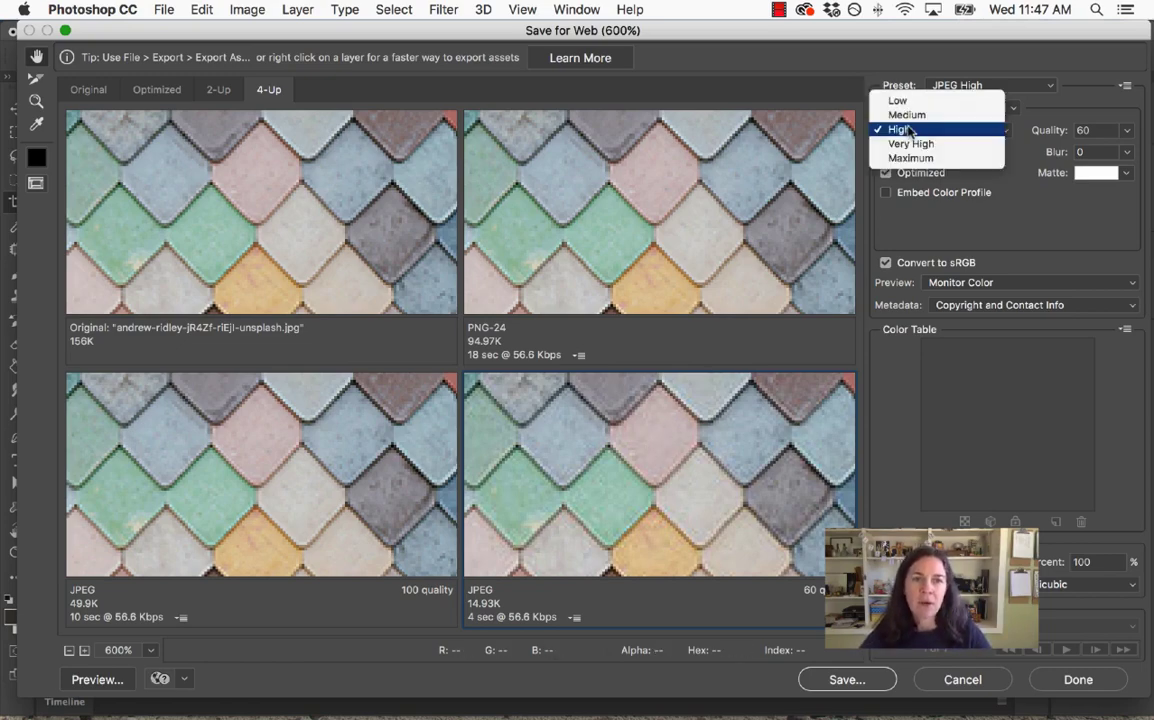
{"action": "left_click", "coordinate": [907, 115]}
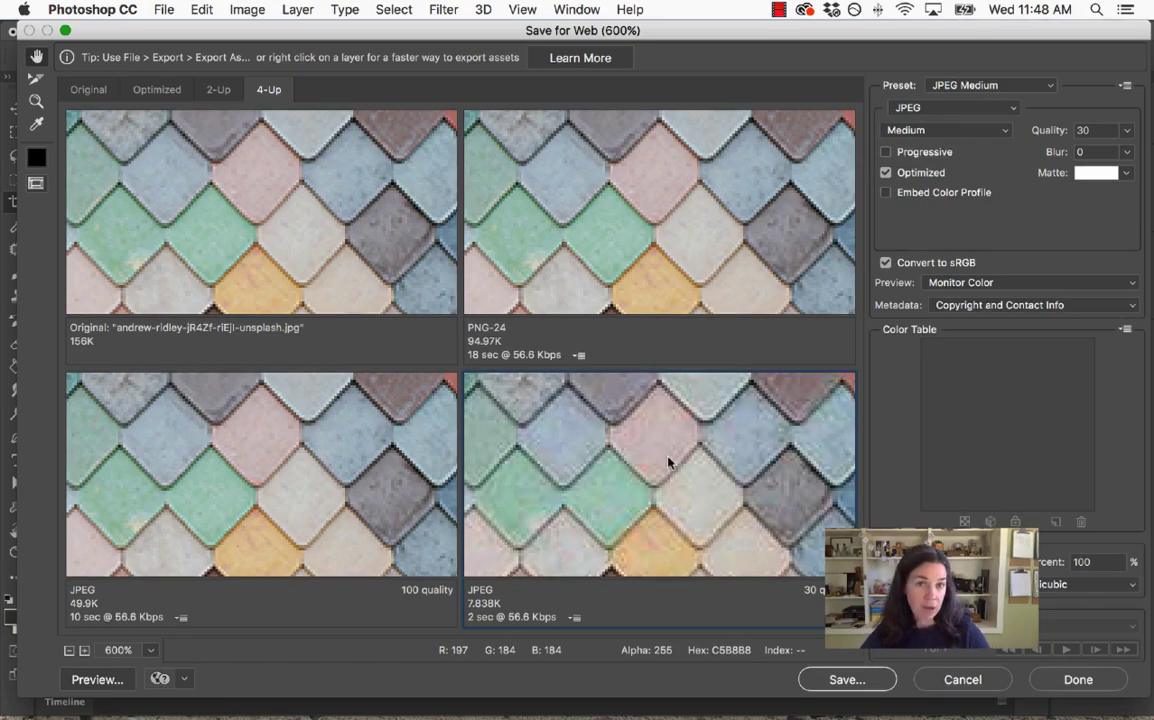
{"action": "left_click", "coordinate": [151, 649]}
{"action": "left_click", "coordinate": [197, 517]}
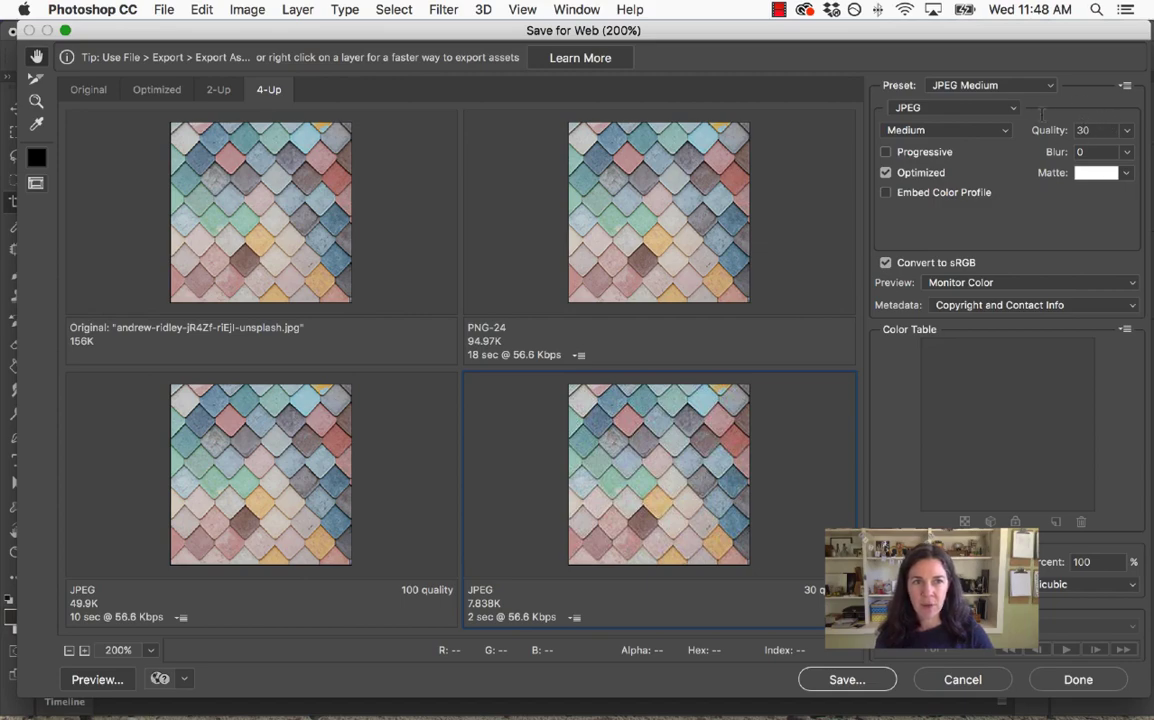
Try High quality and a quality value of 50 on the selected JPEG version, and compare the previews at 600% zoom
{"action": "left_click", "coordinate": [918, 130]}
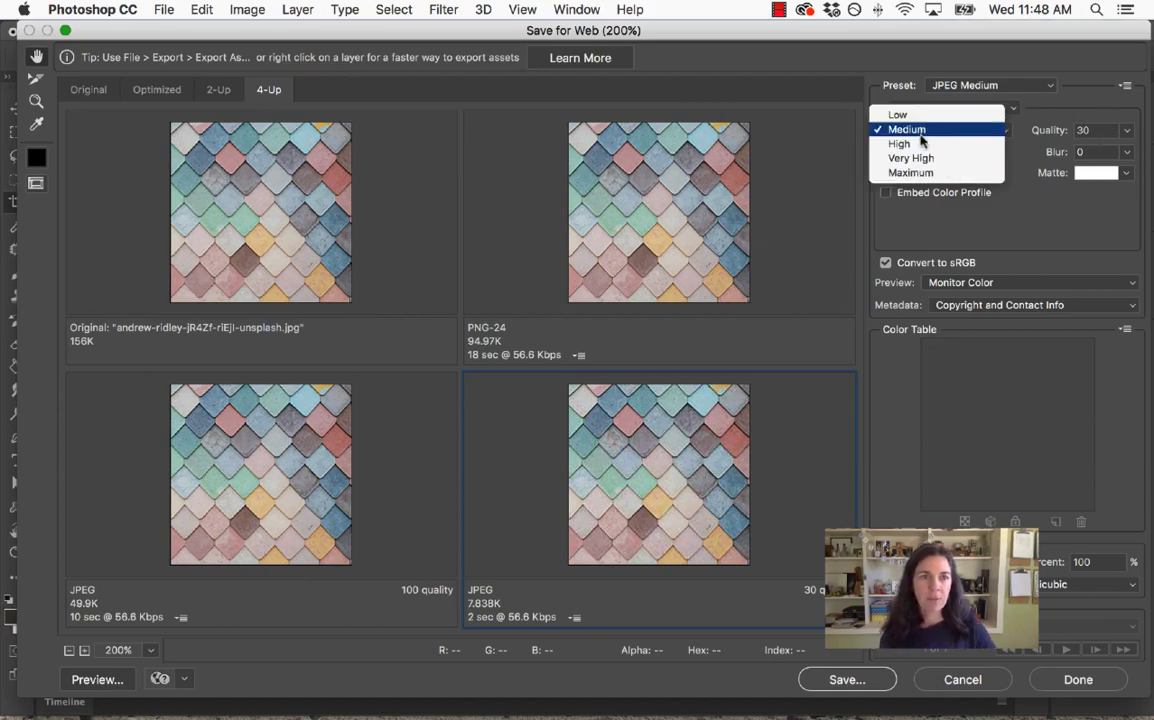
{"action": "left_click", "coordinate": [921, 143]}
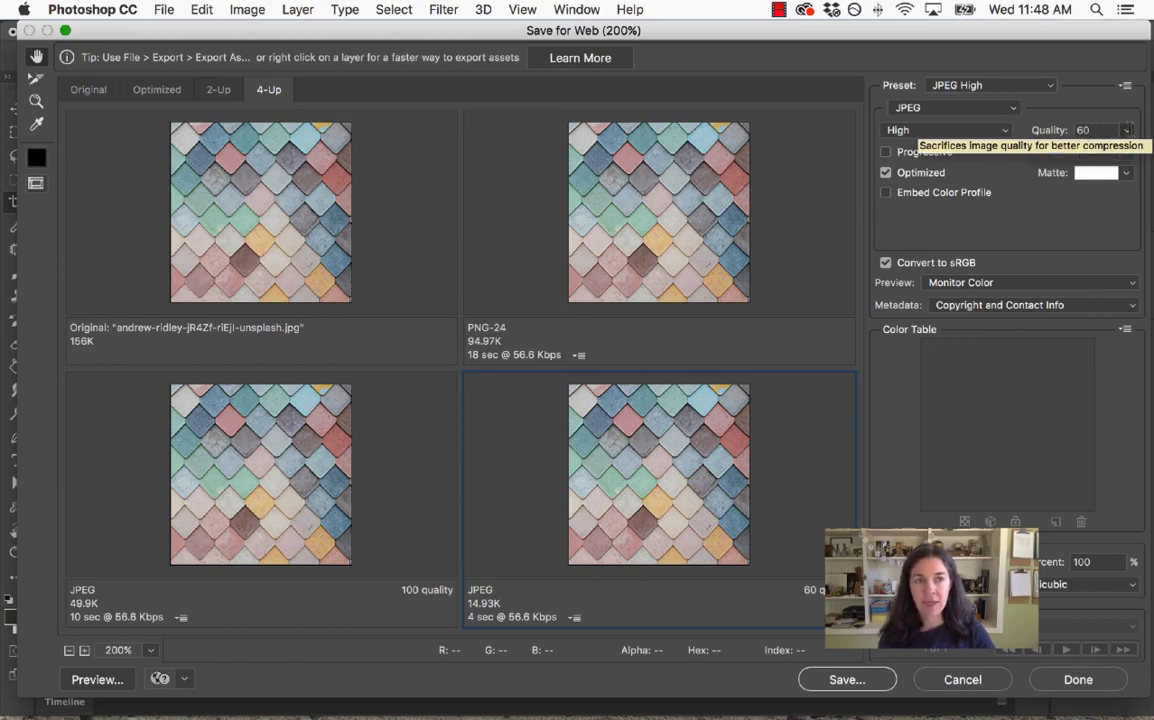
{"action": "left_click", "coordinate": [1127, 130]}
{"action": "left_click_drag", "start_coordinate": [1092, 151], "coordinate": [1081, 151]}
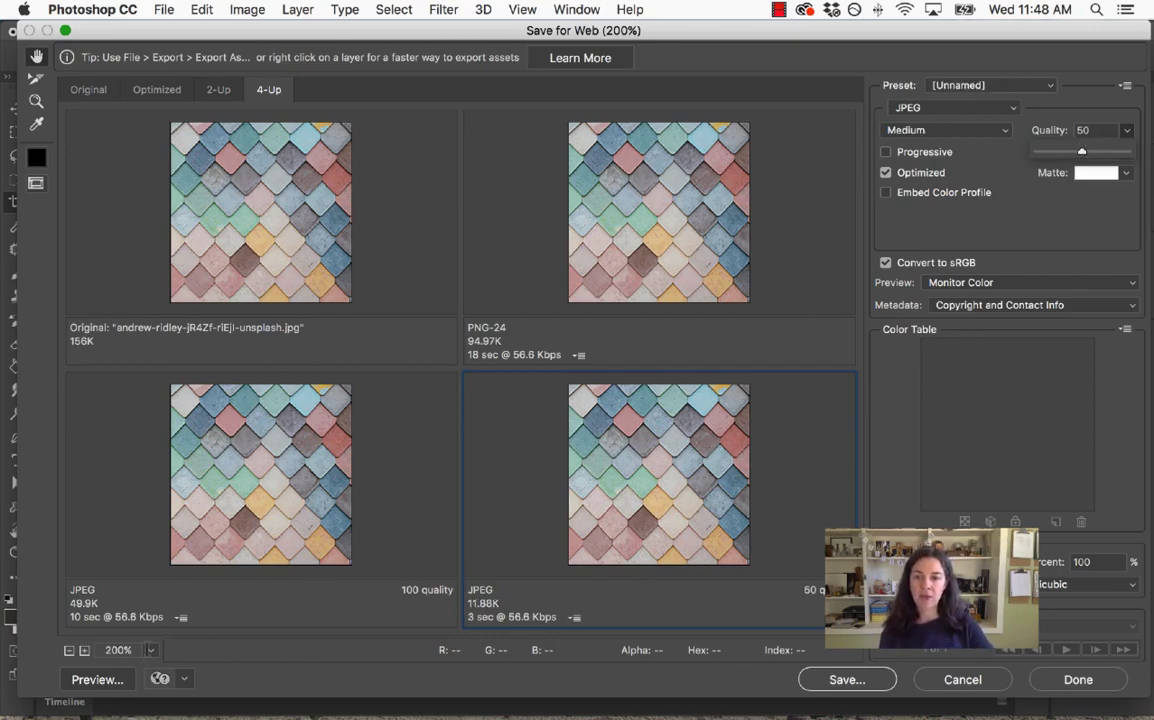
{"action": "left_click", "coordinate": [152, 650]}
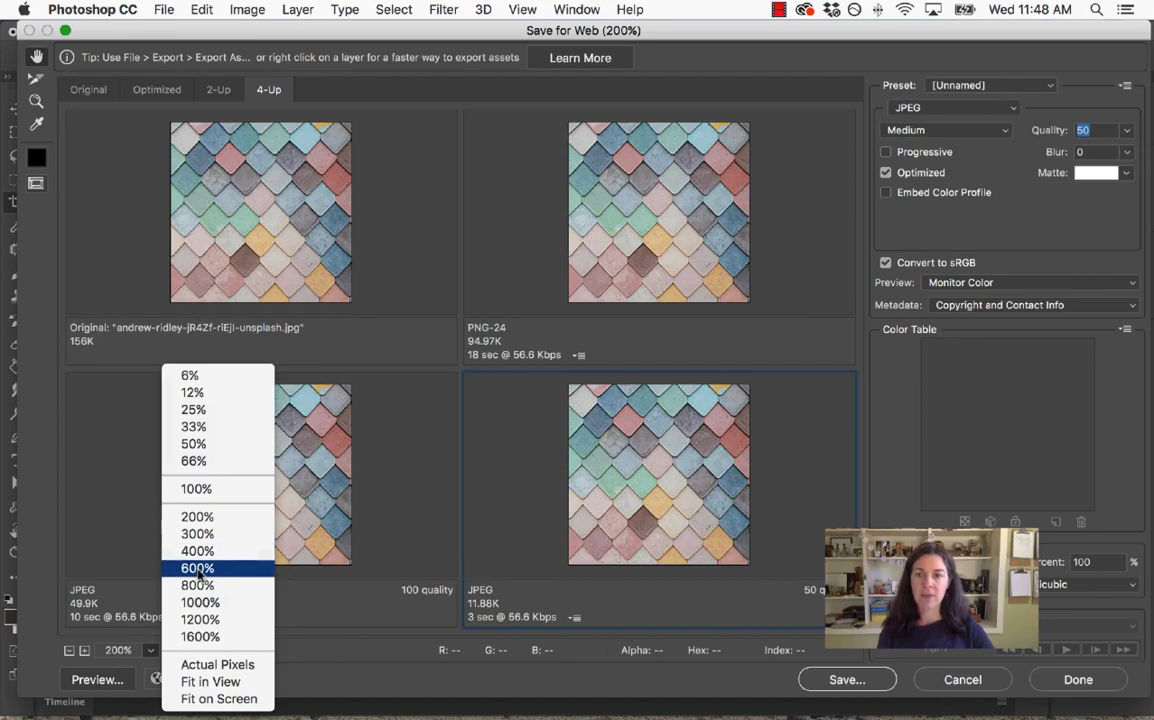
{"action": "left_click", "coordinate": [197, 568]}
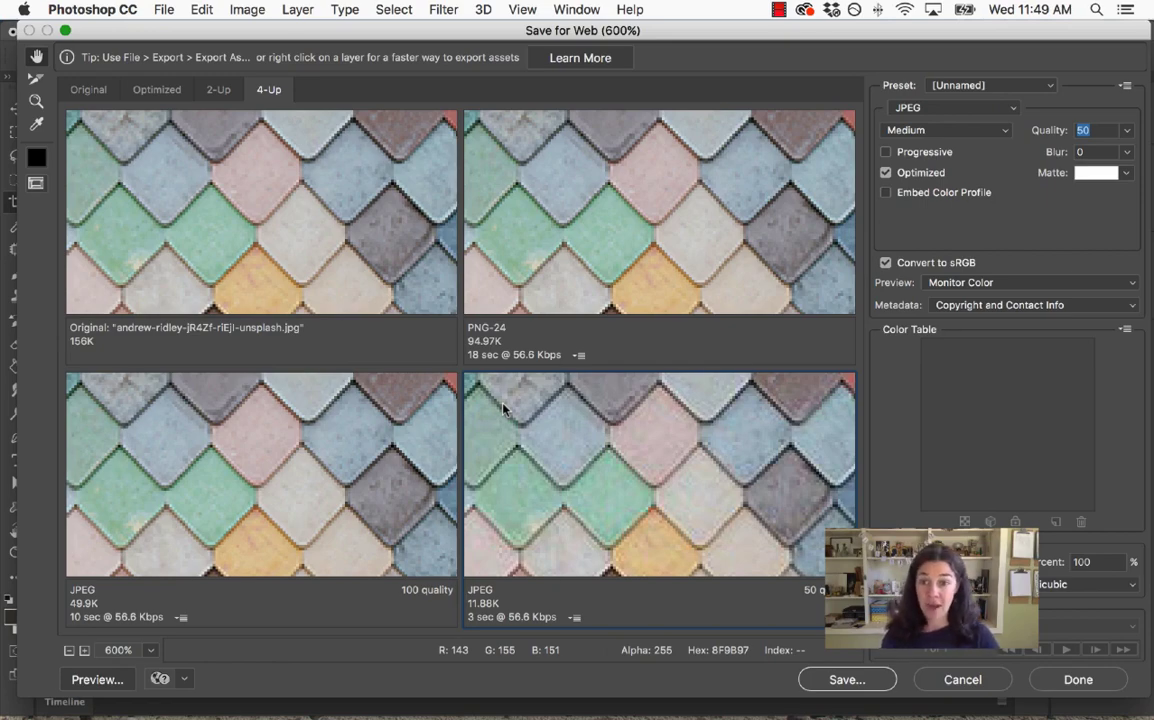
Try quality values of 84 and 92 on the selected JPEG, settle on 69, and view the previews at 200% zoom
{"action": "mouse_move", "coordinate": [1051, 132]}
{"action": "left_mouse_down"}
{"action": "mouse_move", "coordinate": [1063, 132]}
{"action": "mouse_move", "coordinate": [1042, 133]}
{"action": "left_mouse_up"}
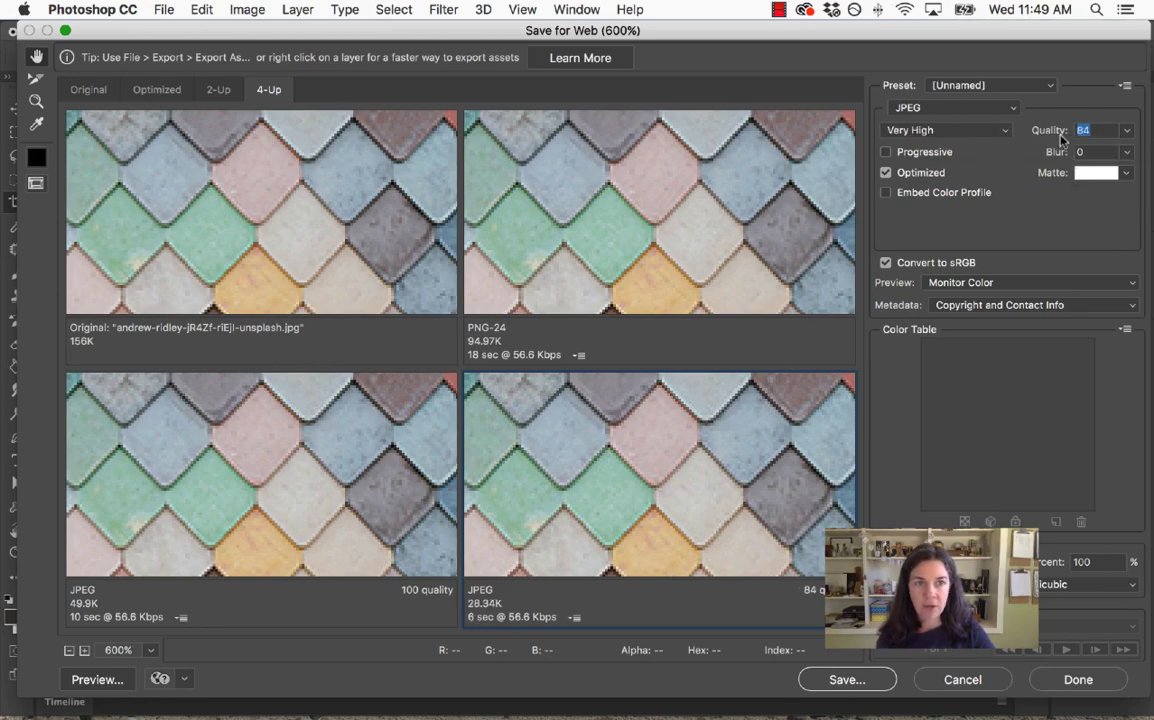
{"action": "left_click_drag", "start_coordinate": [1048, 129], "coordinate": [1057, 133]}
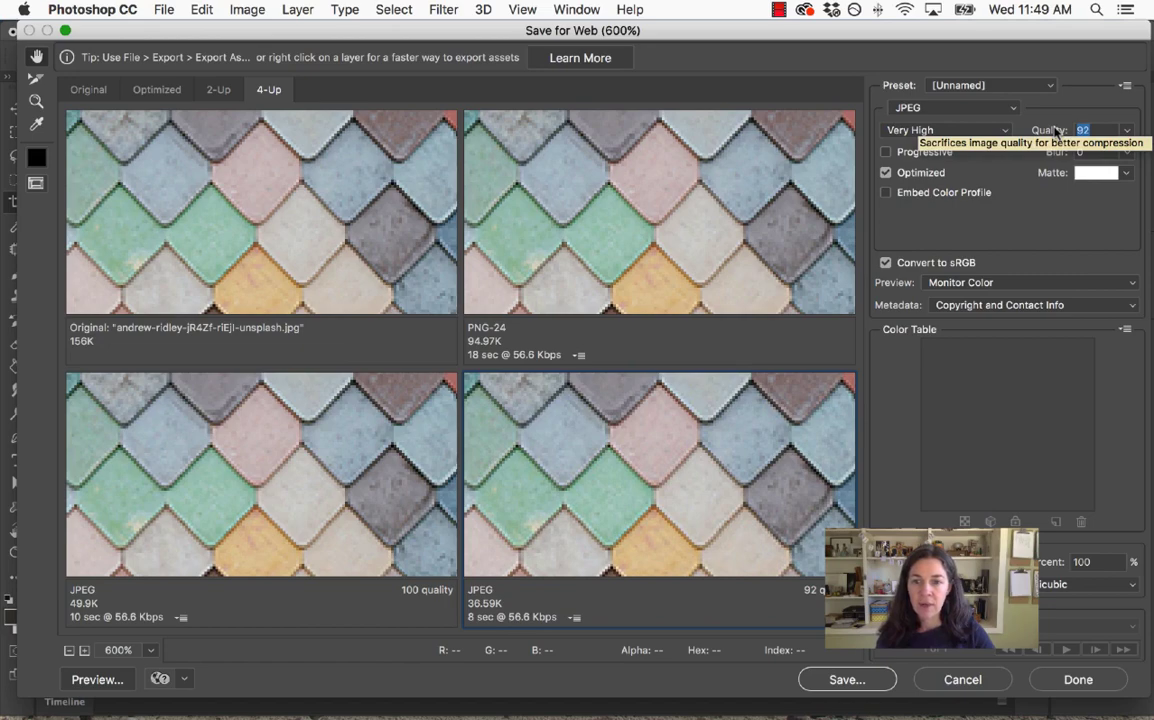
{"action": "left_click_drag", "start_coordinate": [1057, 133], "coordinate": [1034, 133]}
{"action": "left_click", "coordinate": [151, 650]}
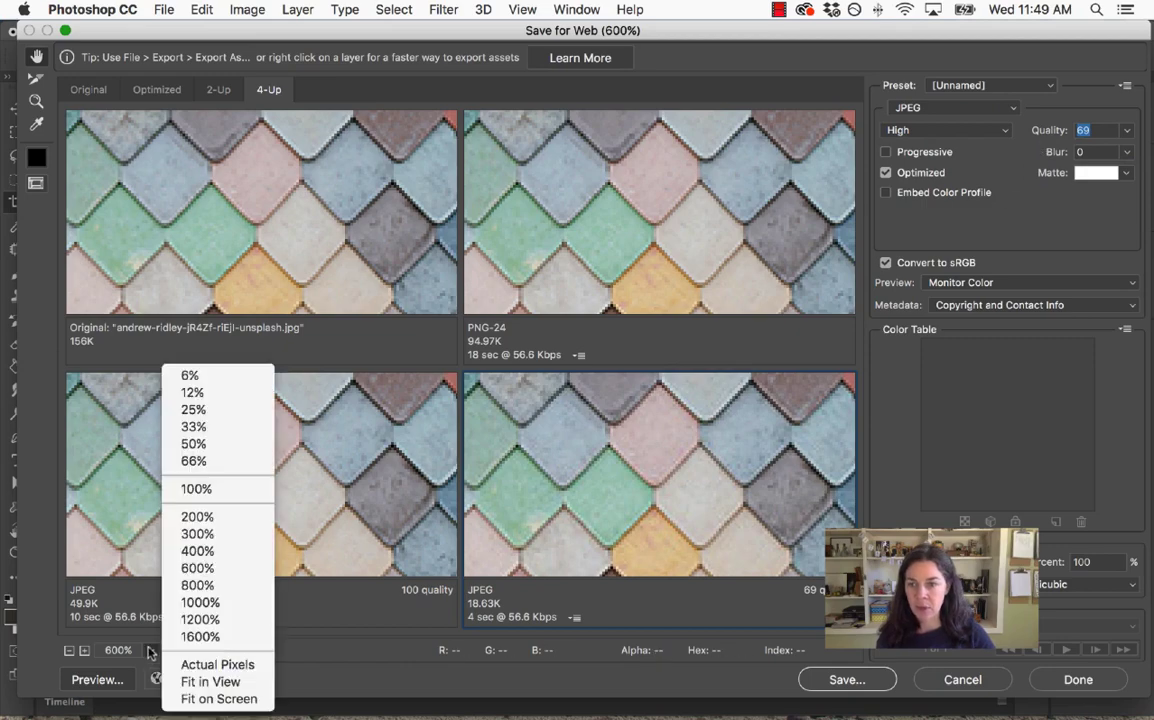
{"action": "left_click", "coordinate": [240, 515]}
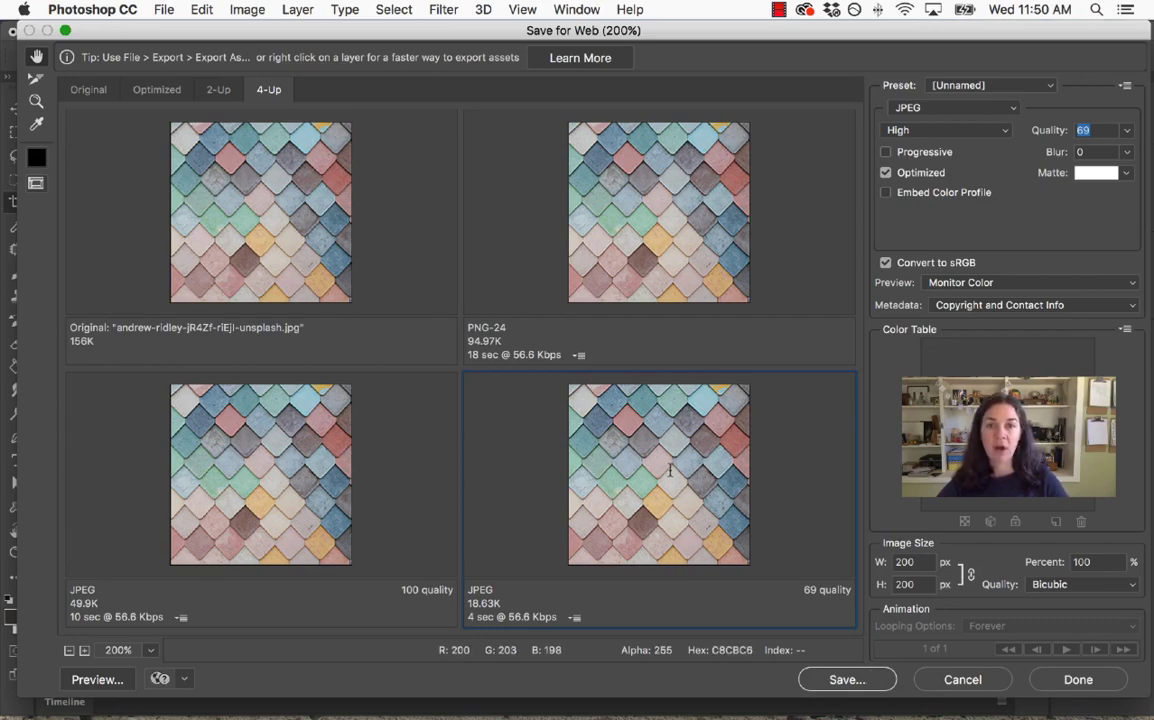
Start saving the optimized 69-quality JPEG and name the file ceramicTiles-200x200.jpg
{"action": "left_click", "coordinate": [848, 678]}
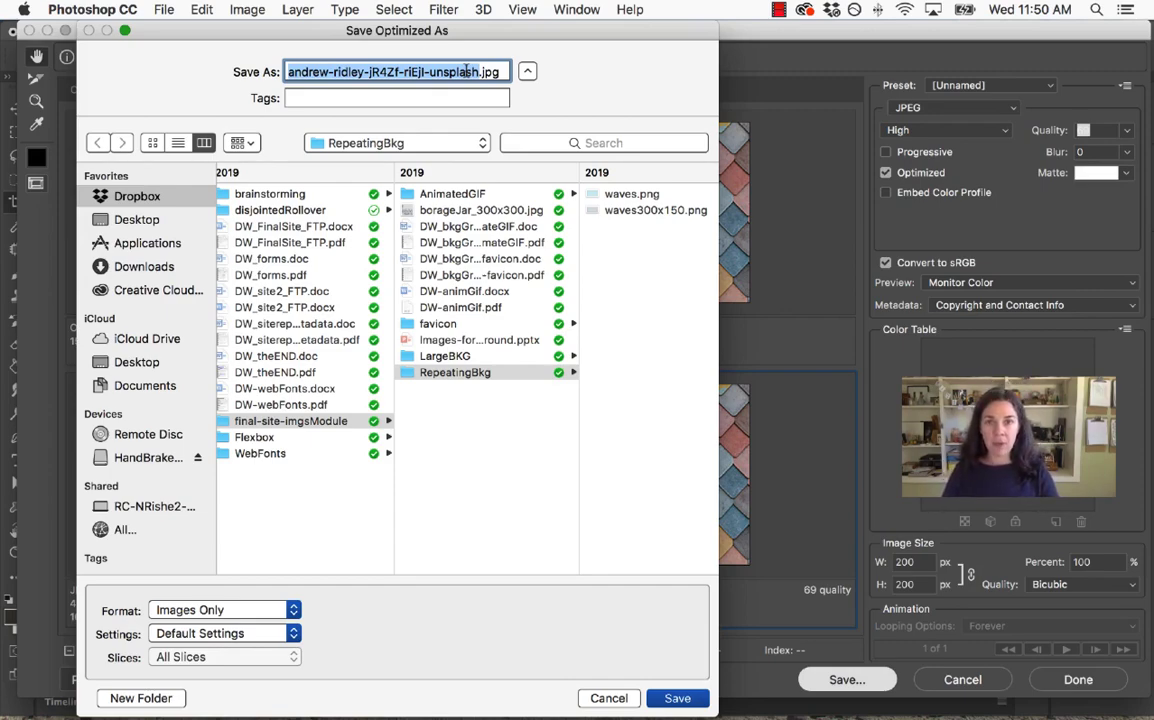
{"action": "type", "text": "ceramicT"}
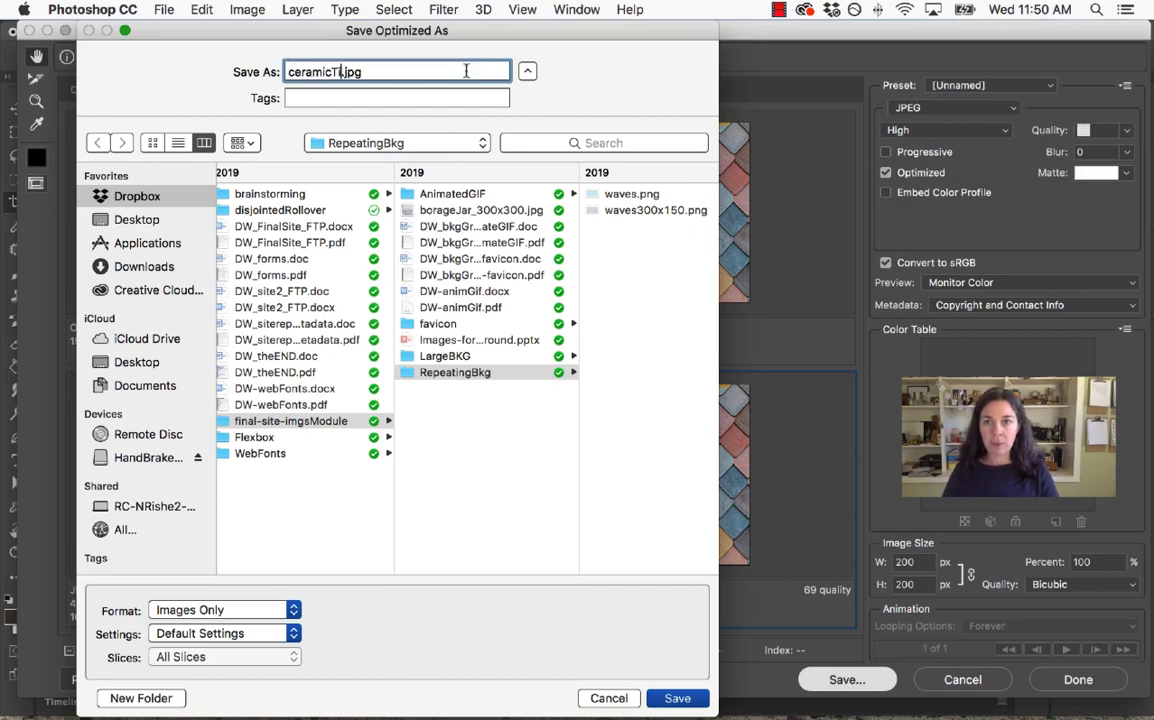
{"action": "type", "text": "iles"}
{"action": "type", "text": "-200x"}
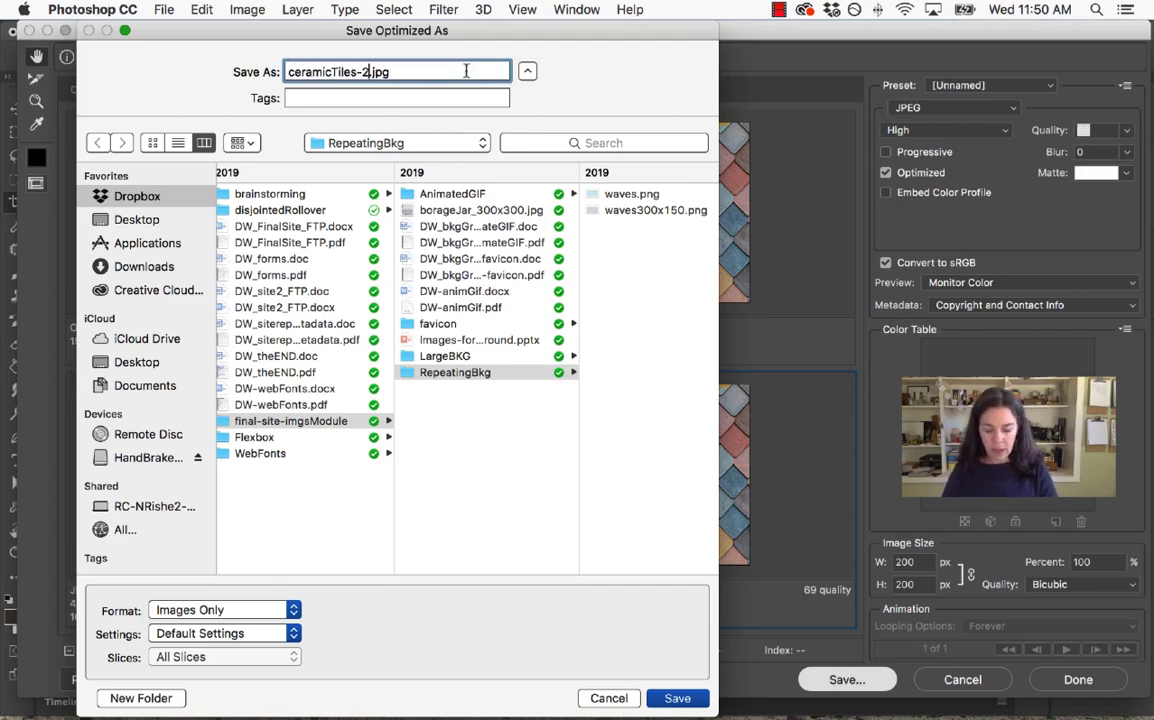
{"action": "type", "text": "200"}
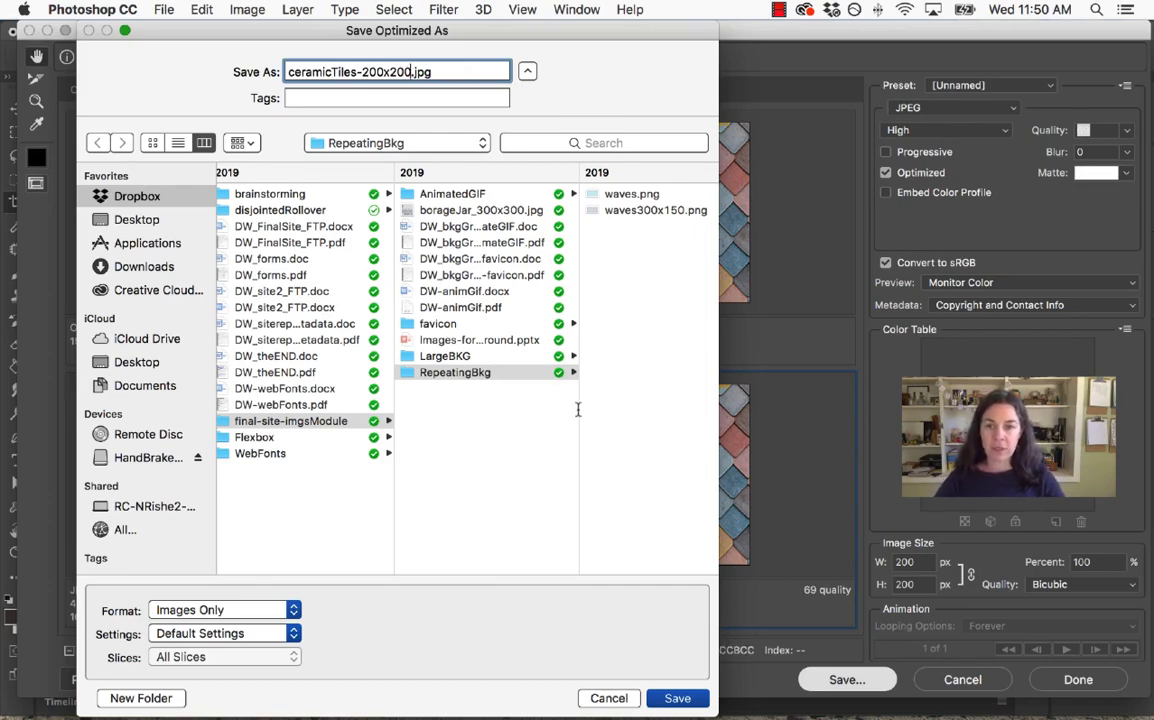
Browse the save location to the local testing folder under __Work and SITES in Dropbox
{"action": "scroll", "coordinate": [440, 423], "scroll_direction": "left", "scroll_amount": 5}
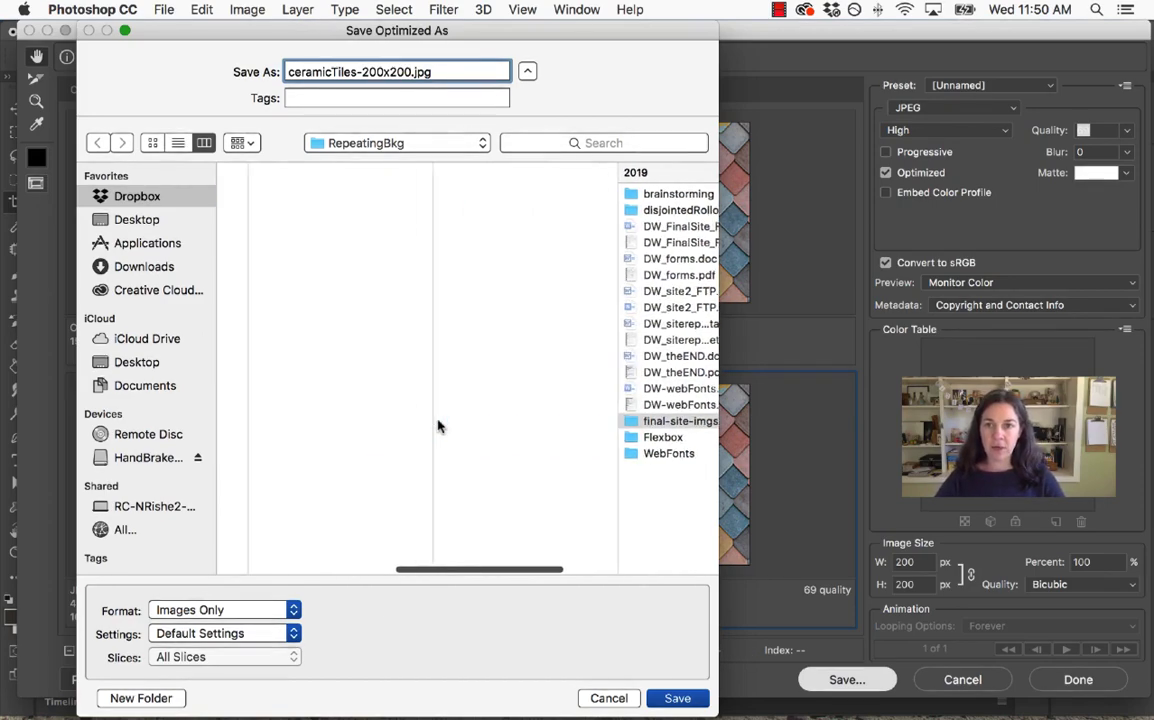
{"action": "scroll", "coordinate": [440, 426], "scroll_direction": "left", "scroll_amount": 5}
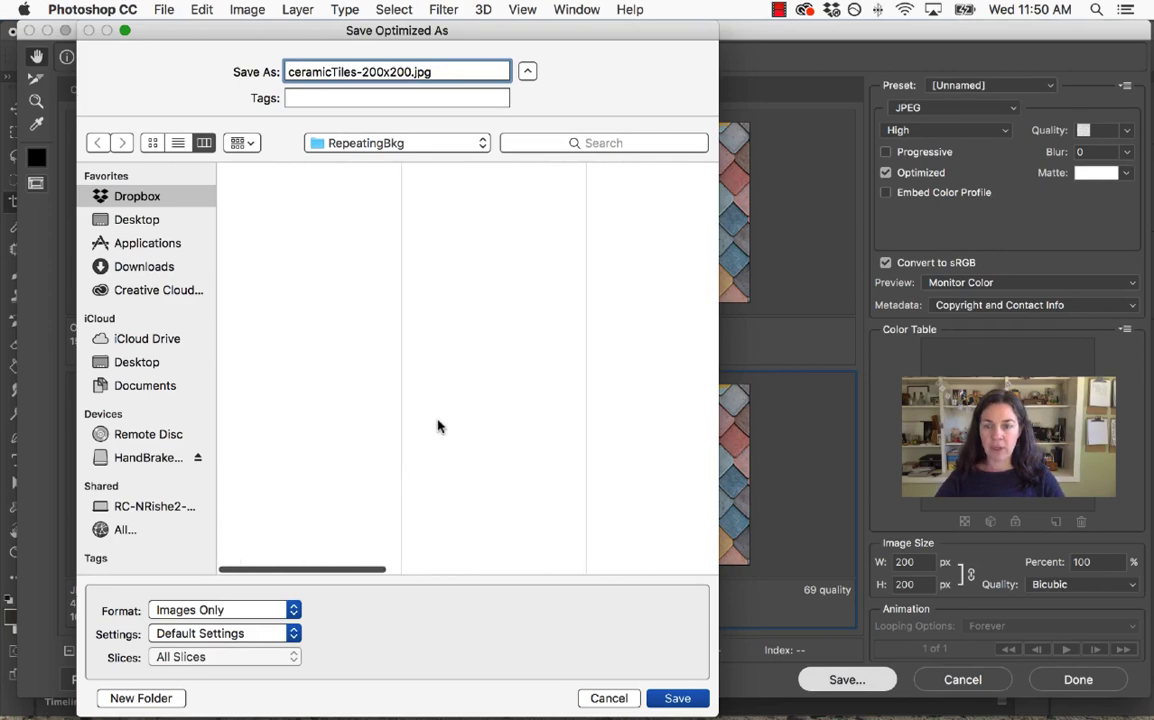
{"action": "left_click", "coordinate": [277, 363]}
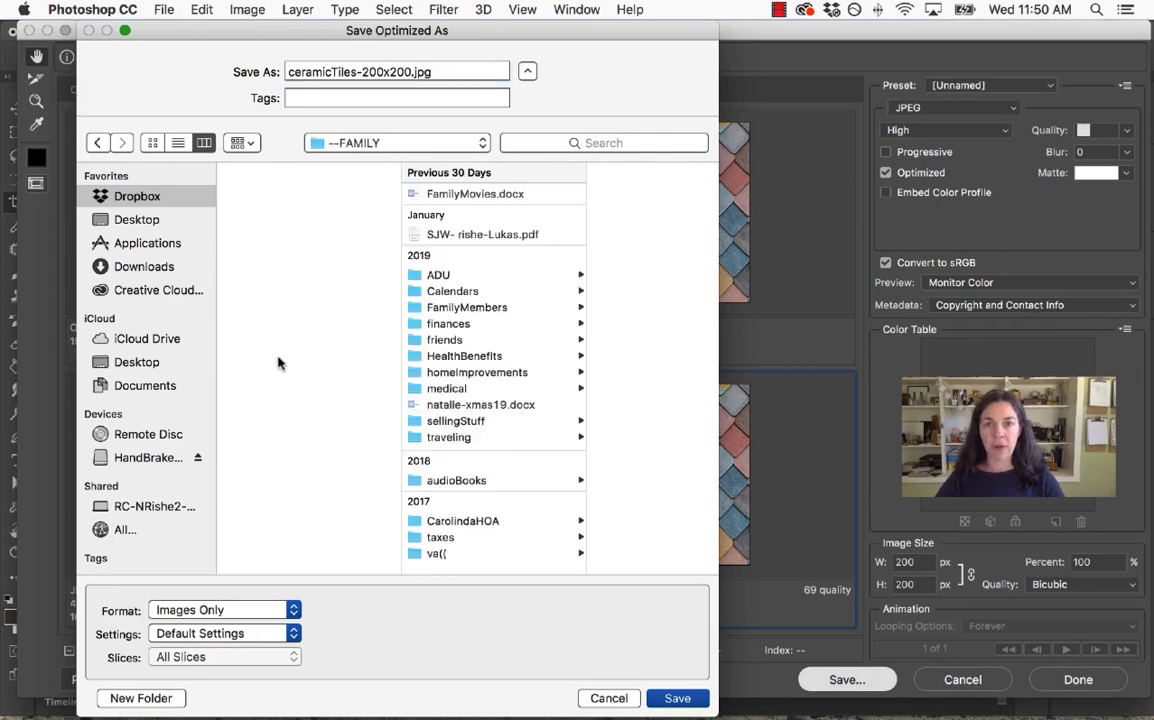
{"action": "left_click", "coordinate": [140, 193]}
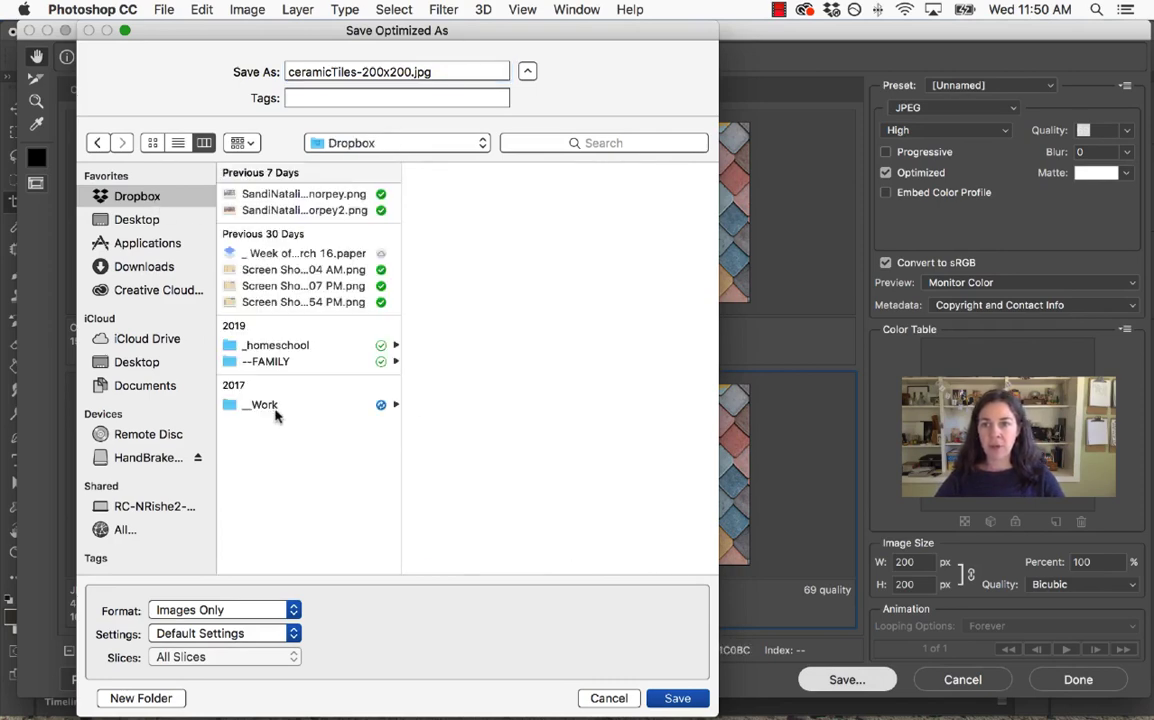
{"action": "left_click", "coordinate": [276, 410]}
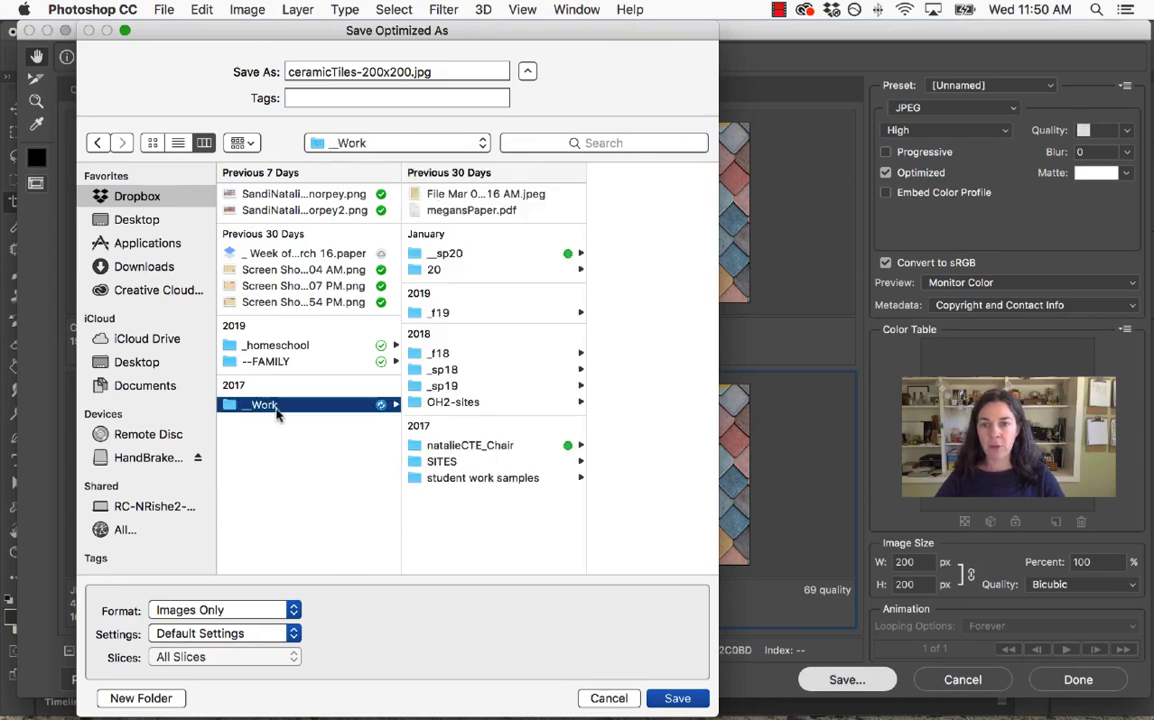
{"action": "left_click", "coordinate": [440, 256]}
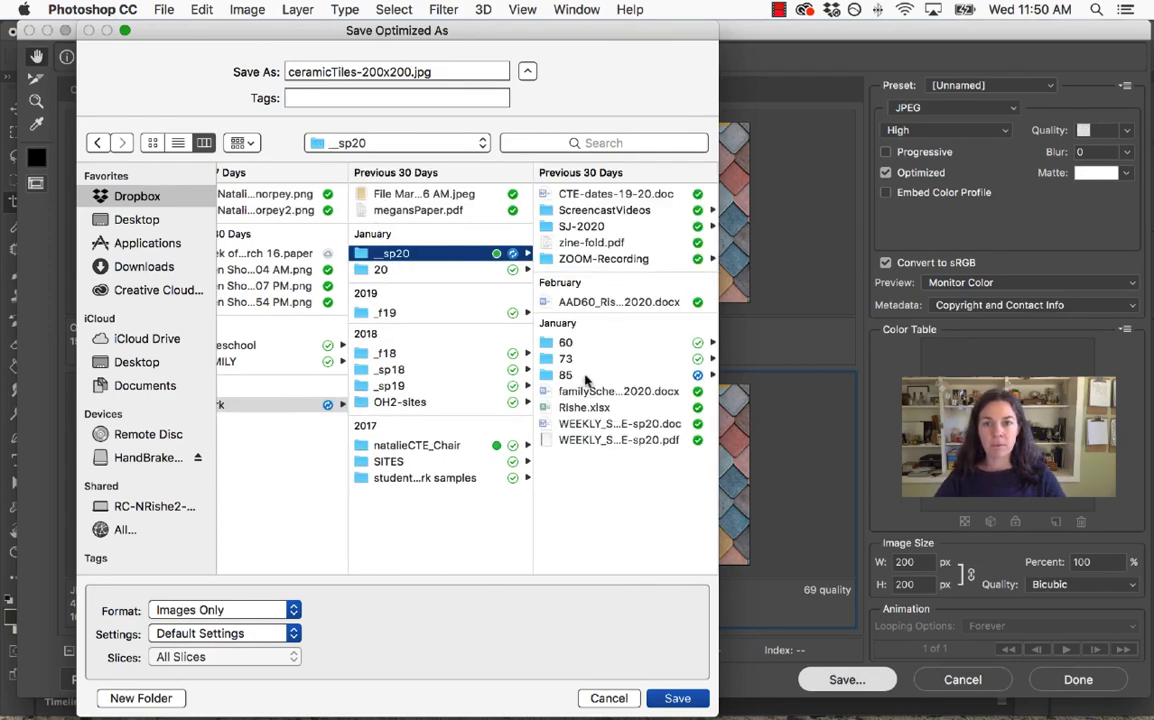
{"action": "left_click", "coordinate": [398, 462]}
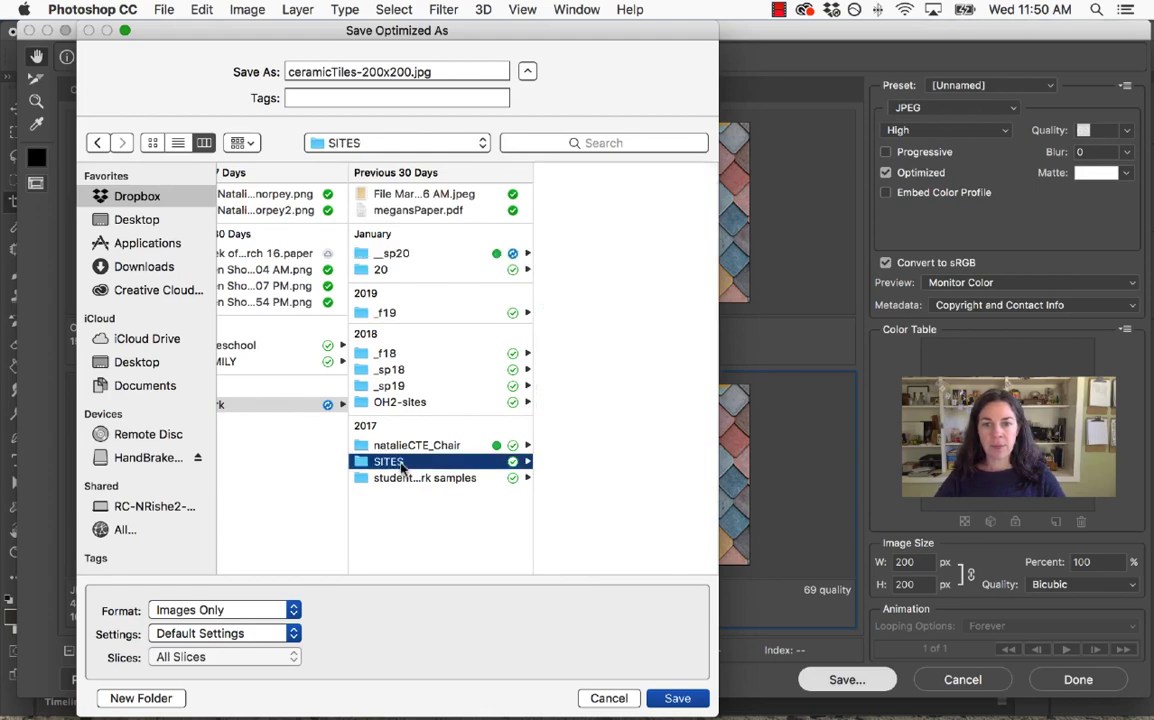
{"action": "left_click", "coordinate": [590, 318]}
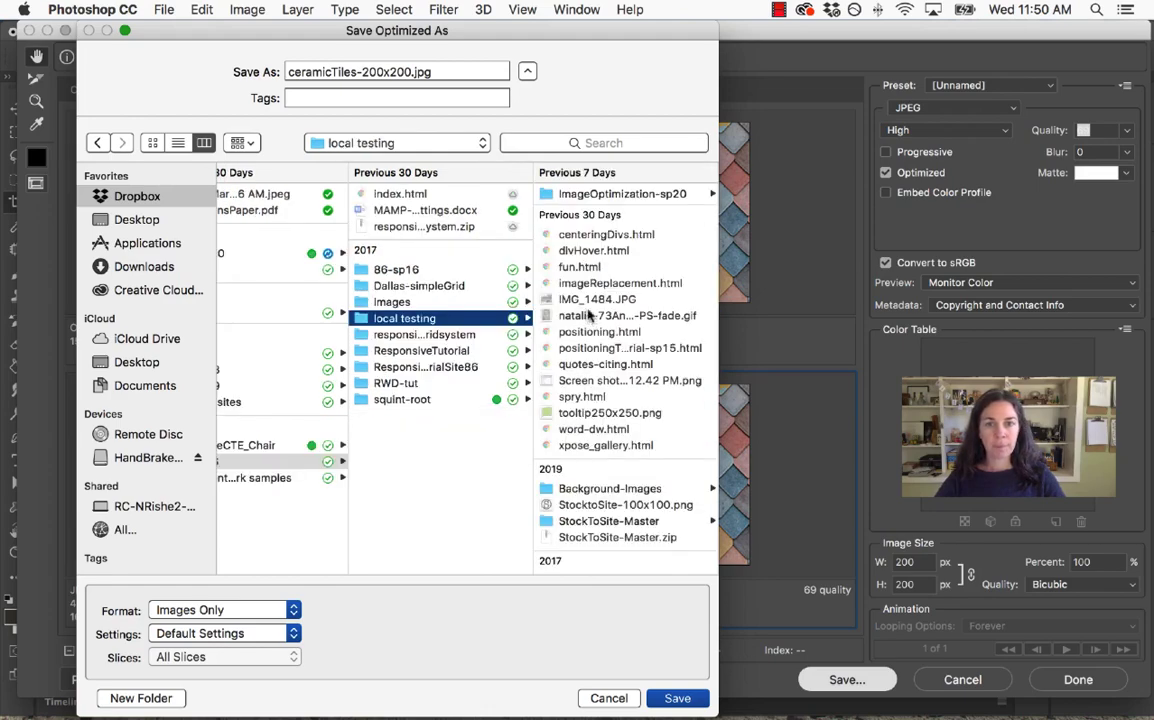
Save the JPEG in the assets/images folder of StockToSite-Root, within ImageOptimization-sp20 and StockToSite-Master
{"action": "left_click", "coordinate": [600, 193]}
{"action": "left_click", "coordinate": [600, 193]}
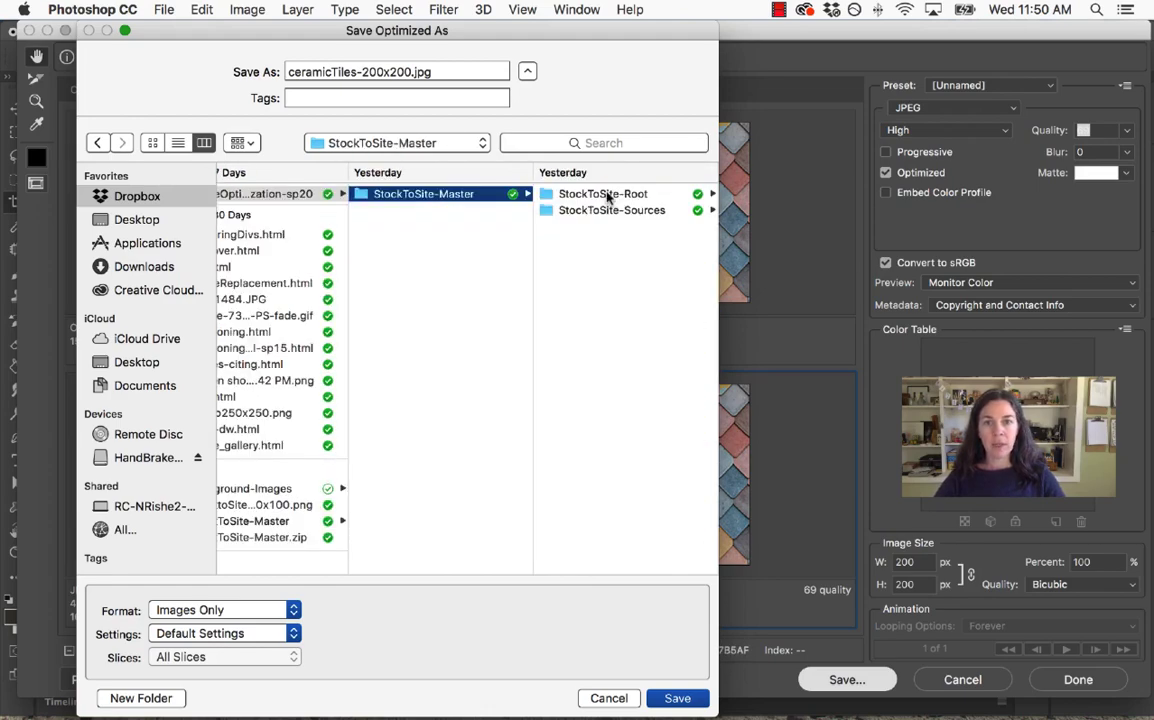
{"action": "left_click", "coordinate": [607, 195]}
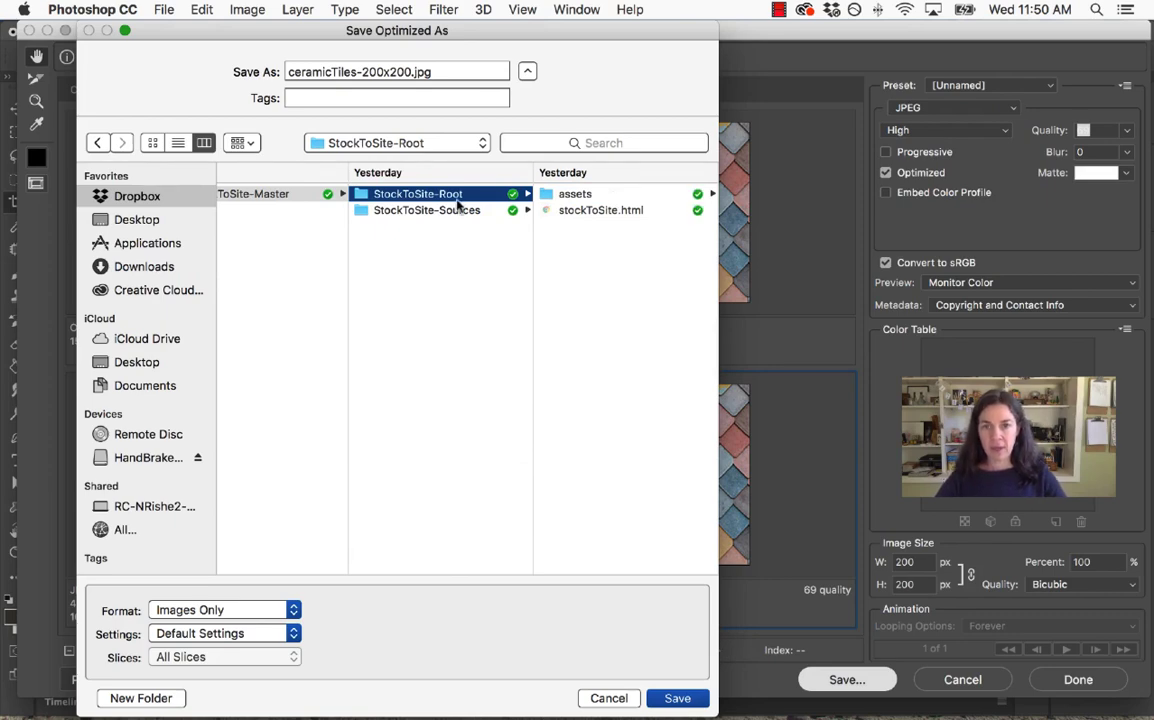
{"action": "left_click", "coordinate": [583, 195]}
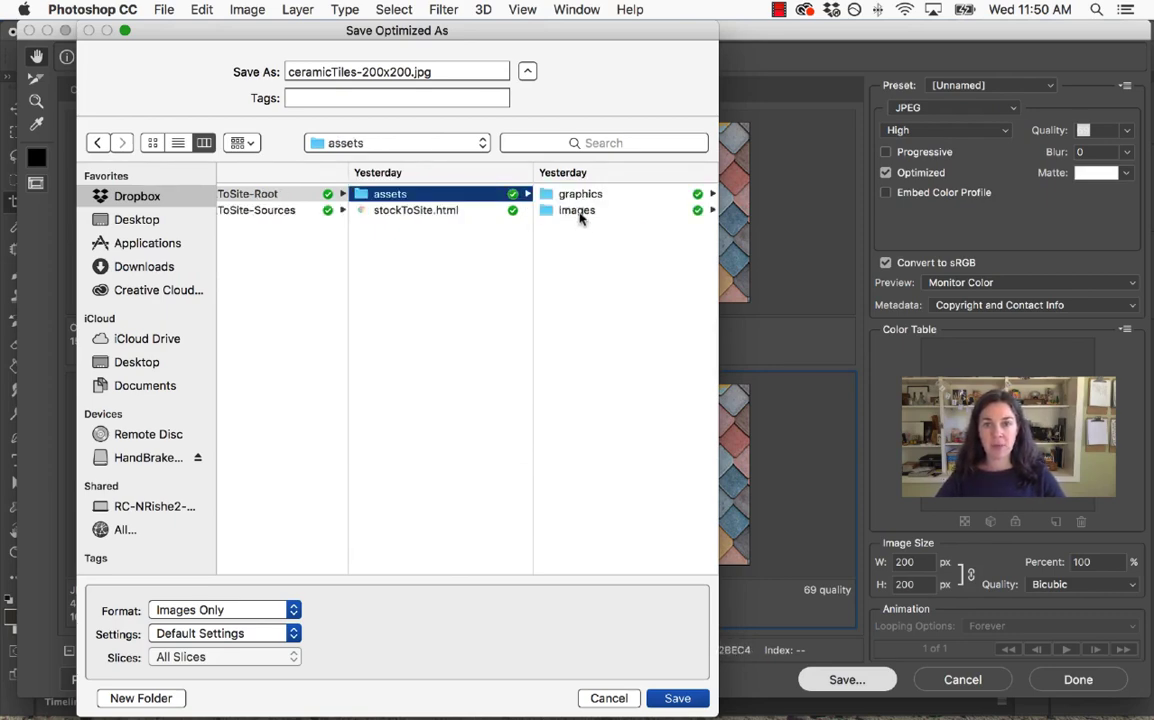
{"action": "left_click", "coordinate": [578, 211]}
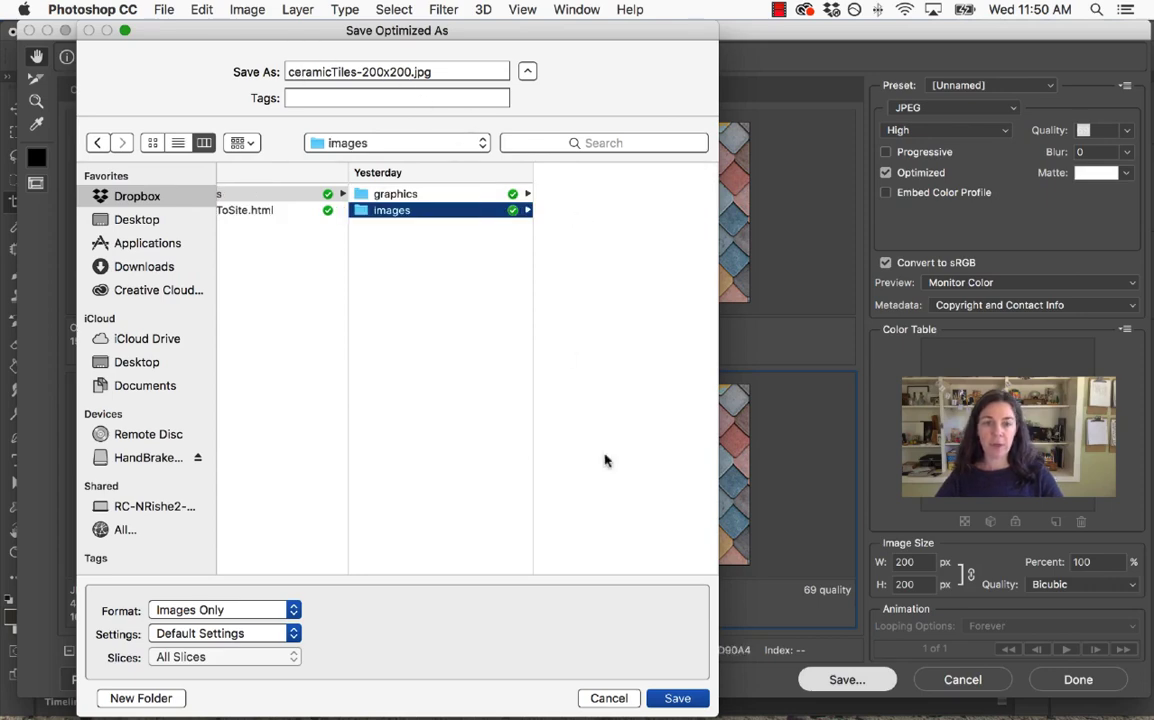
{"action": "left_click", "coordinate": [673, 700]}
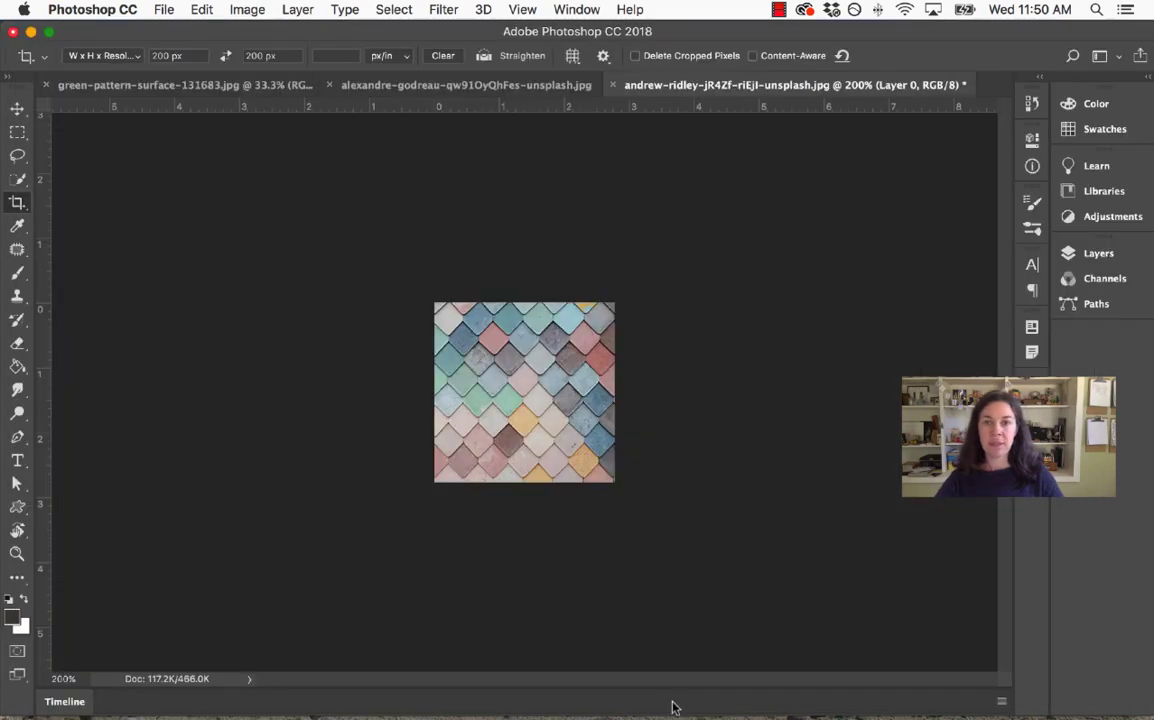
Cancel closing the cropped tile document and start saving it in Photoshop format as ceramic-tiles.psd
{"action": "key", "text": "super+w"}
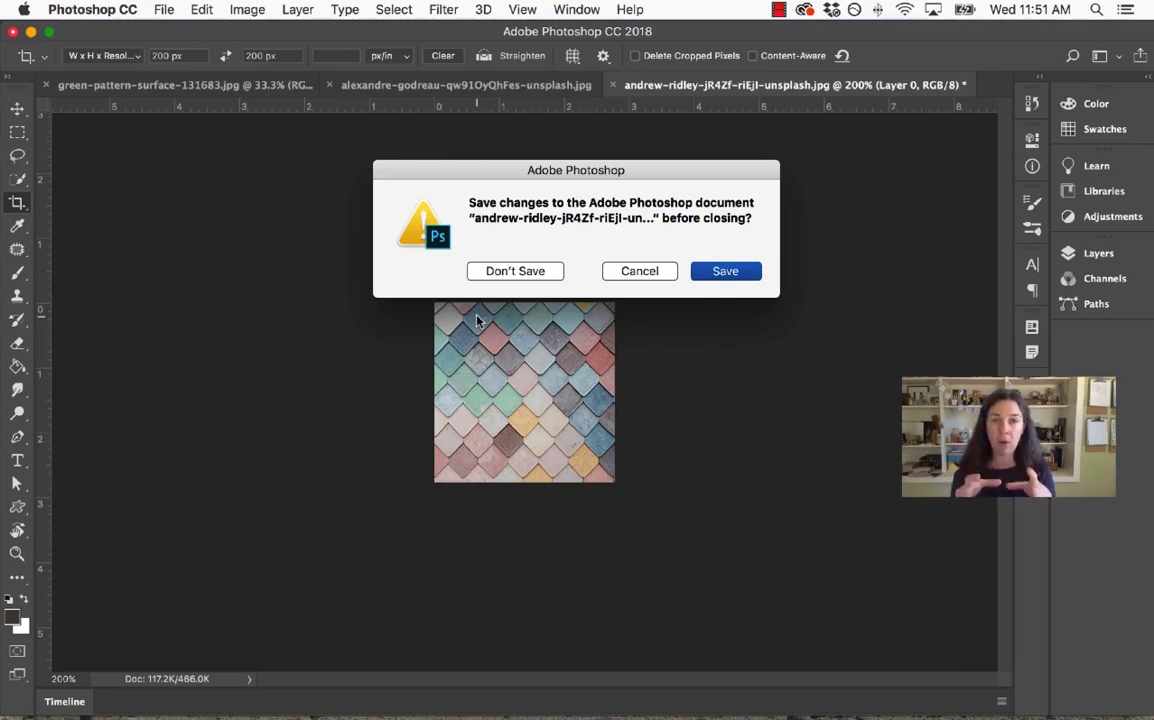
{"action": "left_click", "coordinate": [641, 270]}
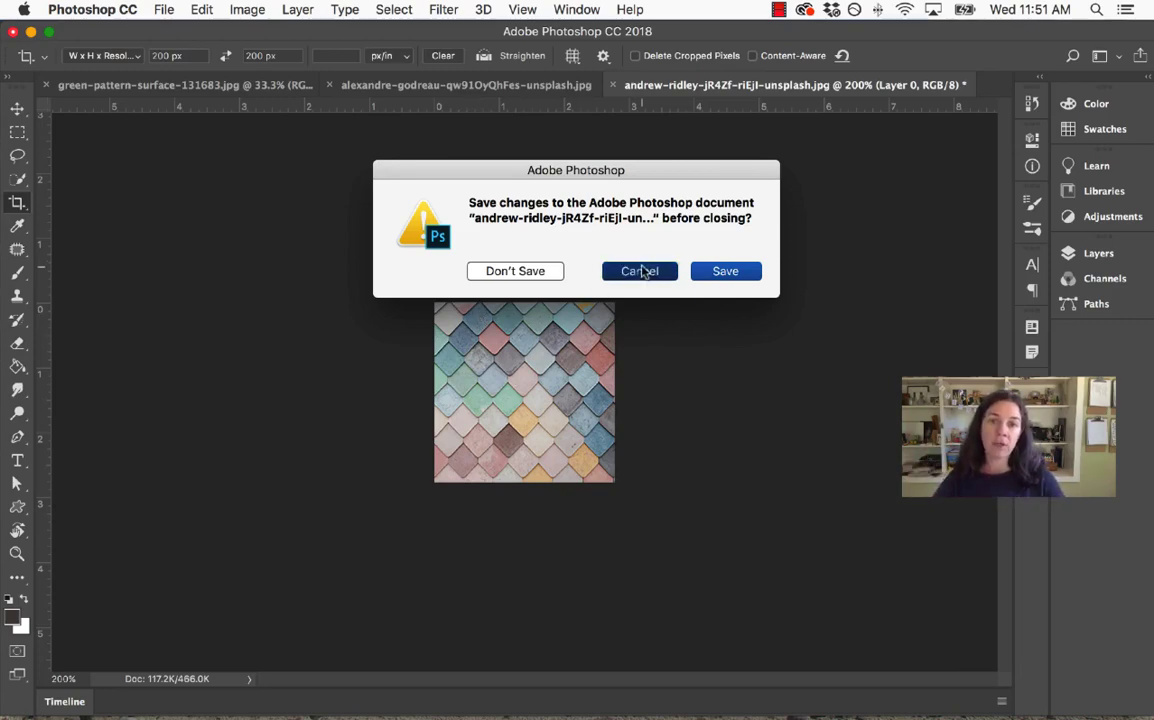
{"action": "left_click", "coordinate": [163, 10]}
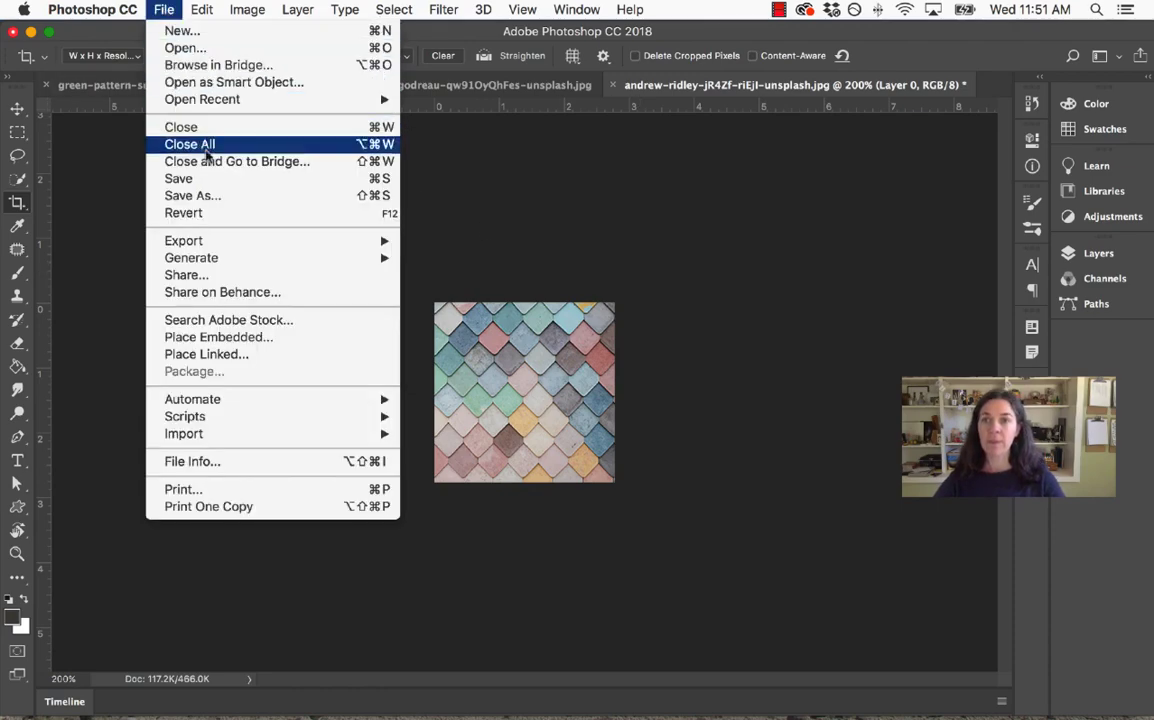
{"action": "left_click", "coordinate": [195, 186]}
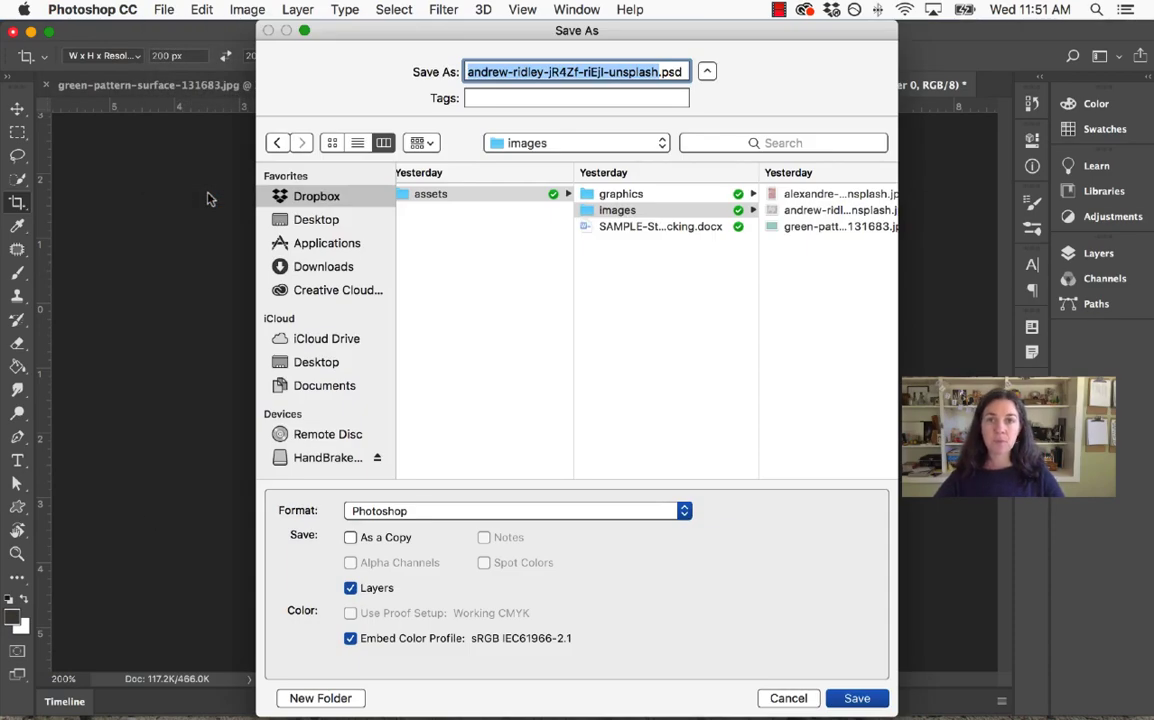
{"action": "type", "text": "ceramic"}
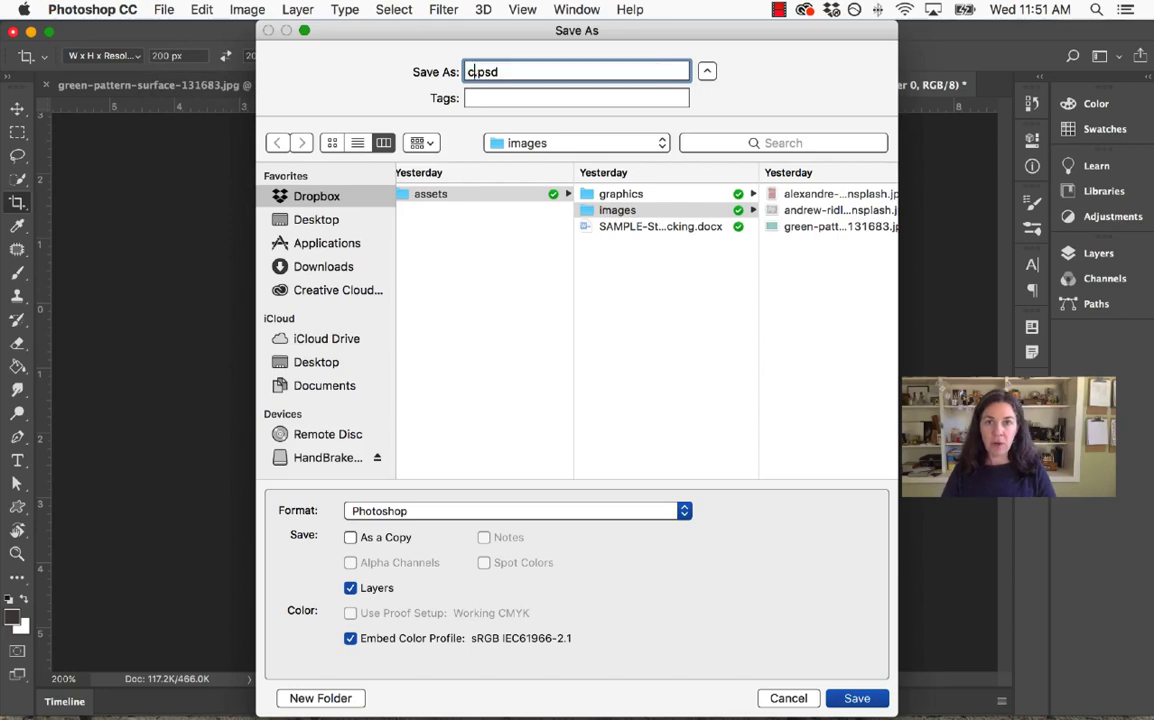
{"action": "type", "text": "-tiles"}
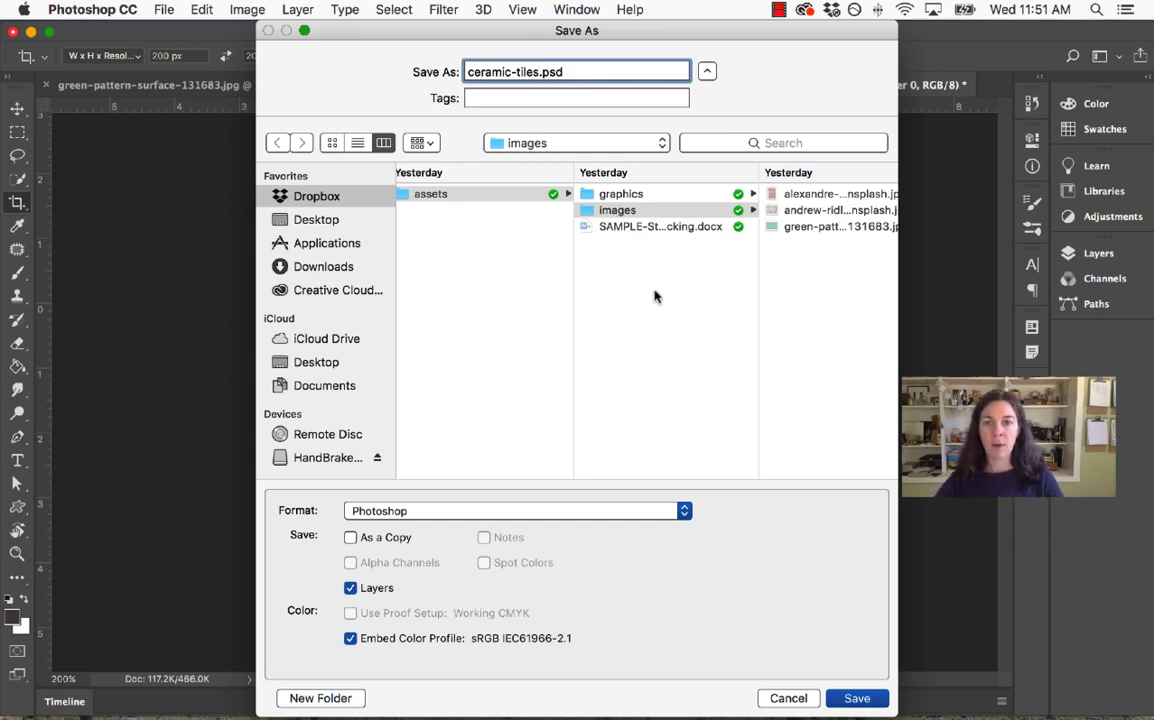
Save the Photoshop file in the assets/images folder of StockToSite-Sources, keeping the layers and embedded color profile
{"action": "scroll", "coordinate": [655, 296], "scroll_direction": "left", "scroll_amount": 5}
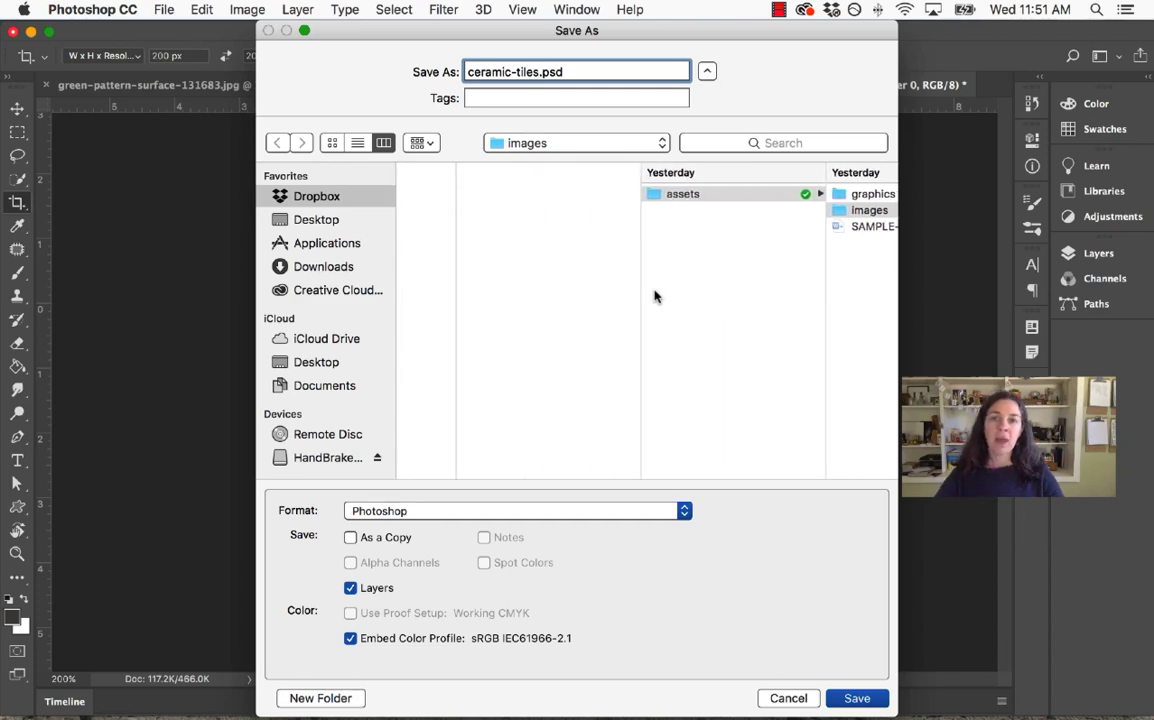
{"action": "left_click", "coordinate": [572, 143]}
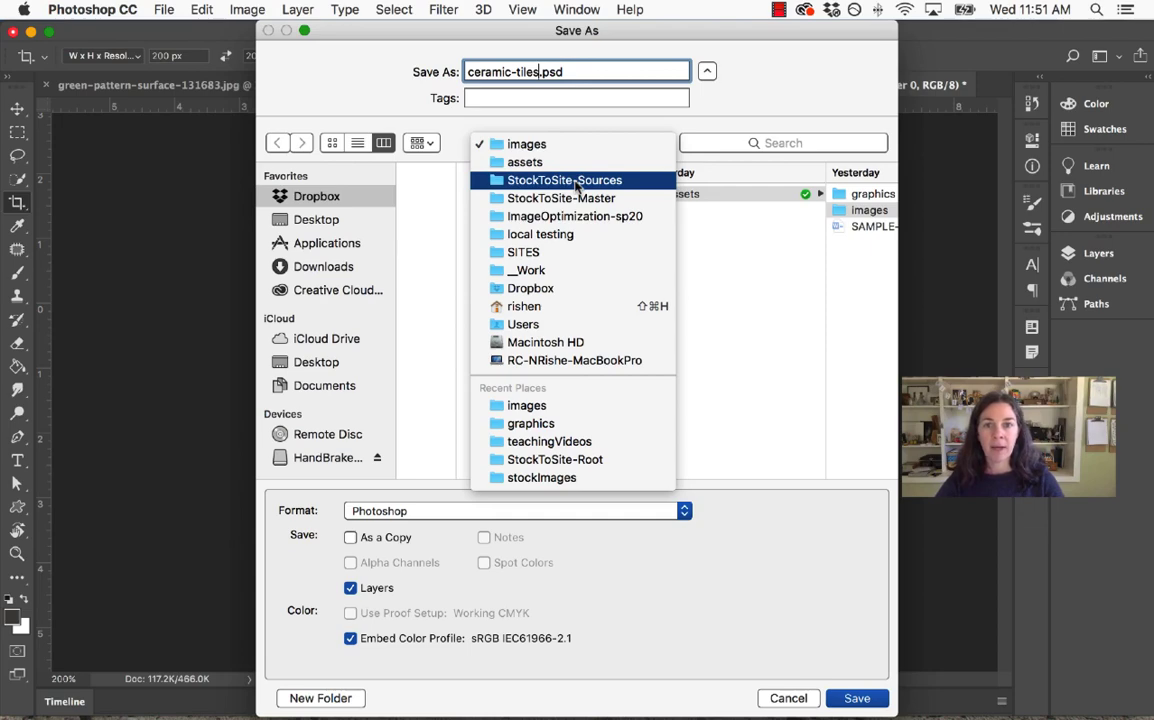
{"action": "left_click", "coordinate": [577, 186]}
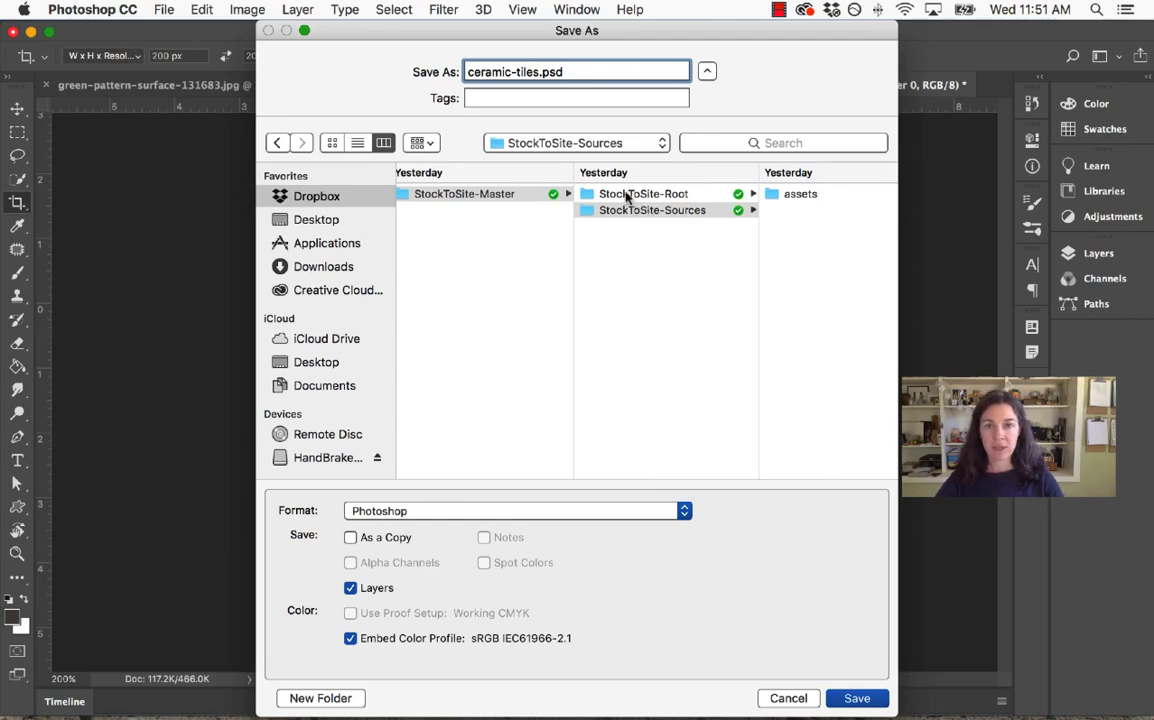
{"action": "left_click", "coordinate": [776, 195]}
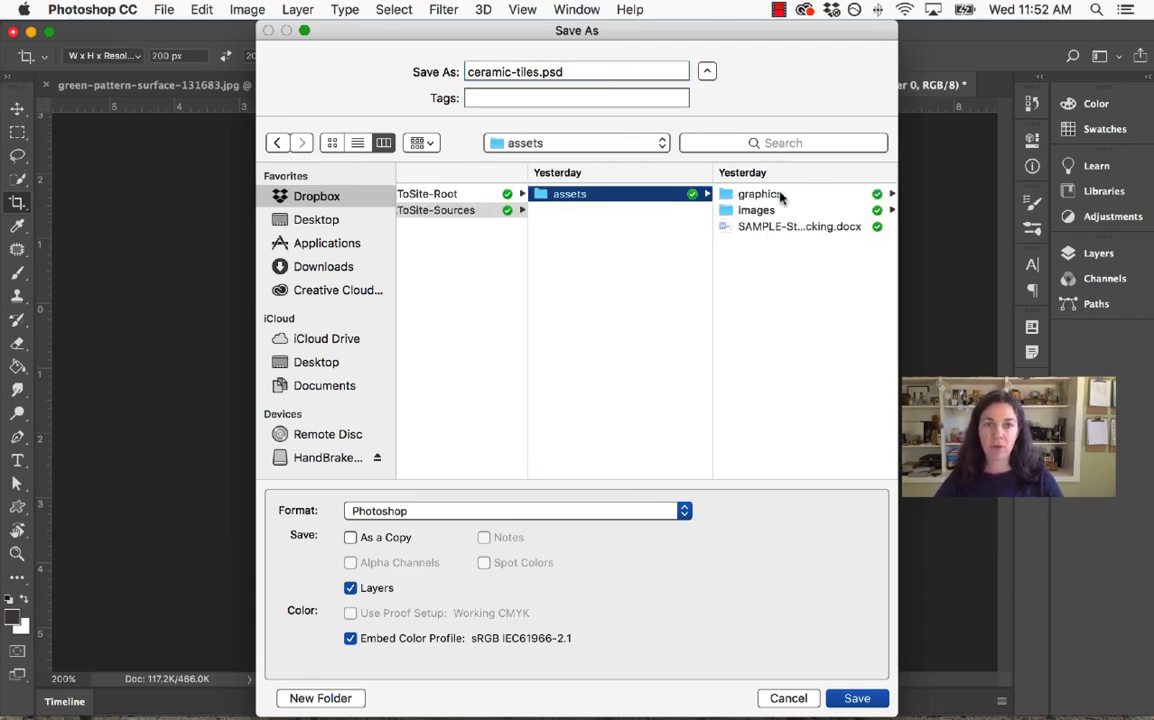
{"action": "left_click", "coordinate": [760, 211]}
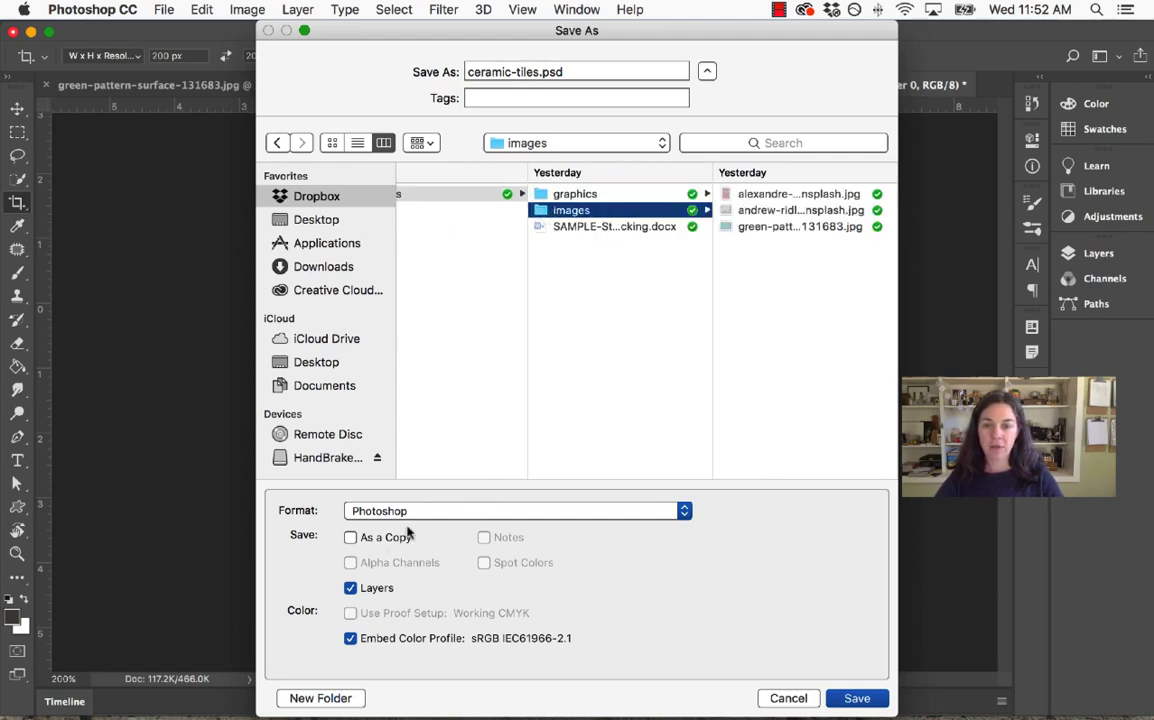
{"action": "left_click", "coordinate": [857, 699]}
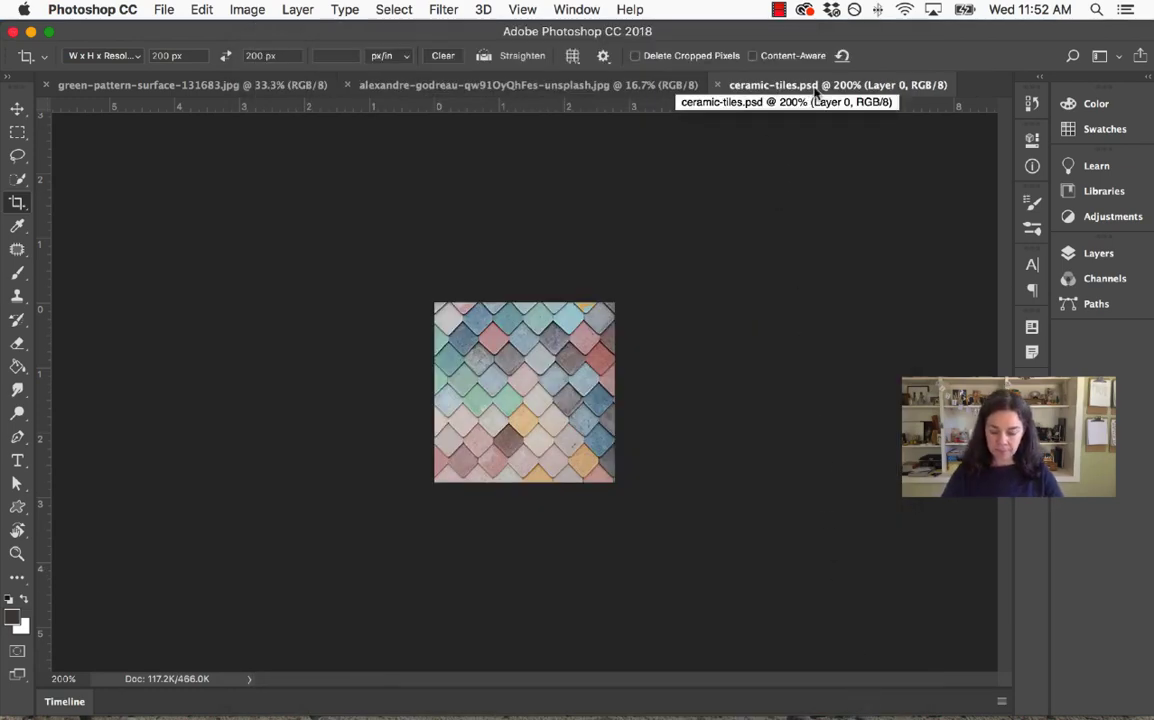
Switch to Finder and preview the original tile photo in the StockToSite-Sources images folder
{"action": "key", "text": "super+Tab"}
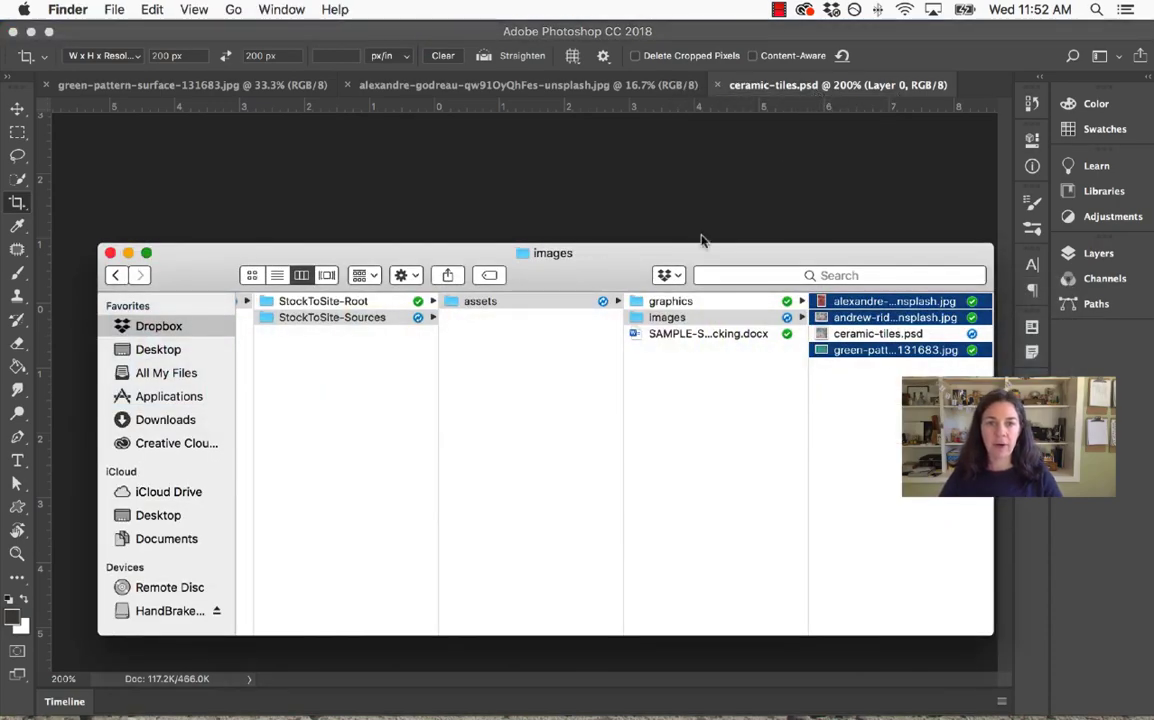
{"action": "left_click_drag", "start_coordinate": [635, 240], "coordinate": [614, 186]}
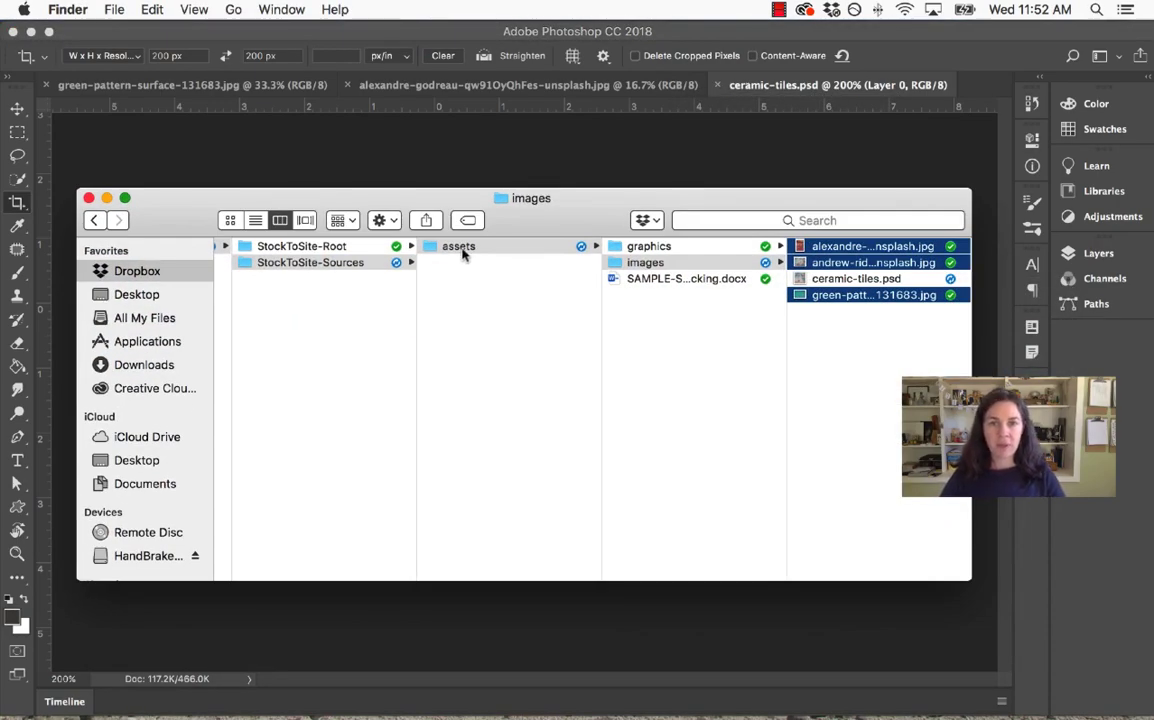
{"action": "left_click", "coordinate": [885, 381]}
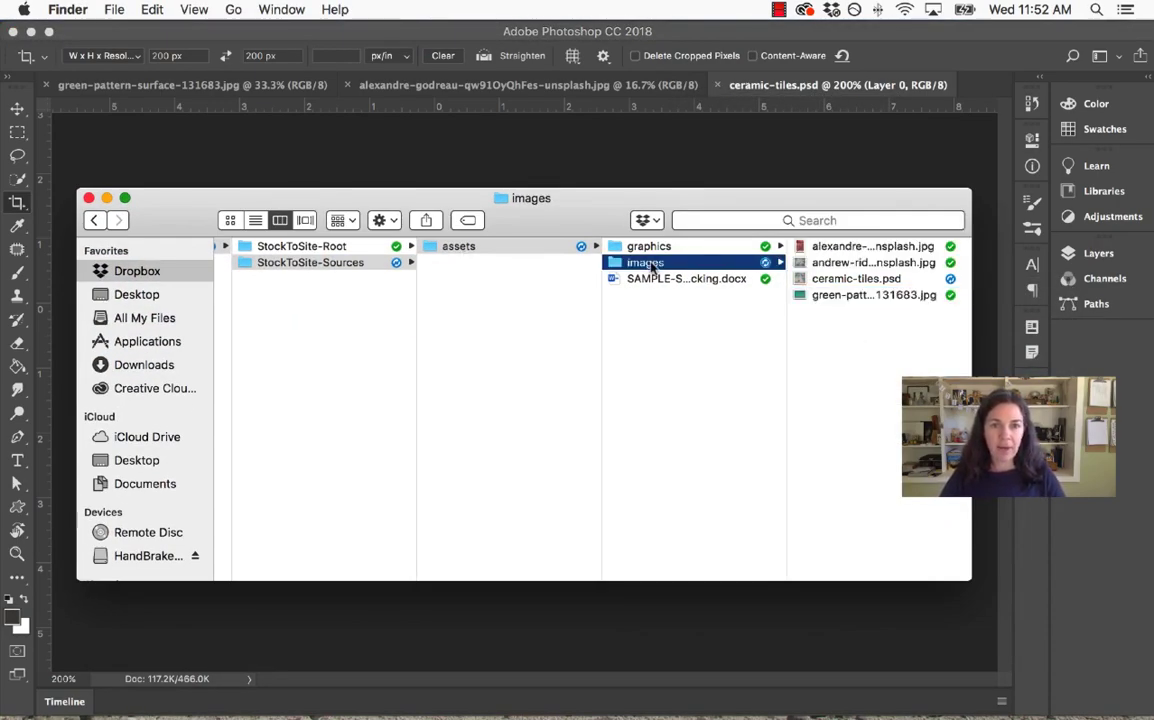
{"action": "left_click", "coordinate": [829, 262]}
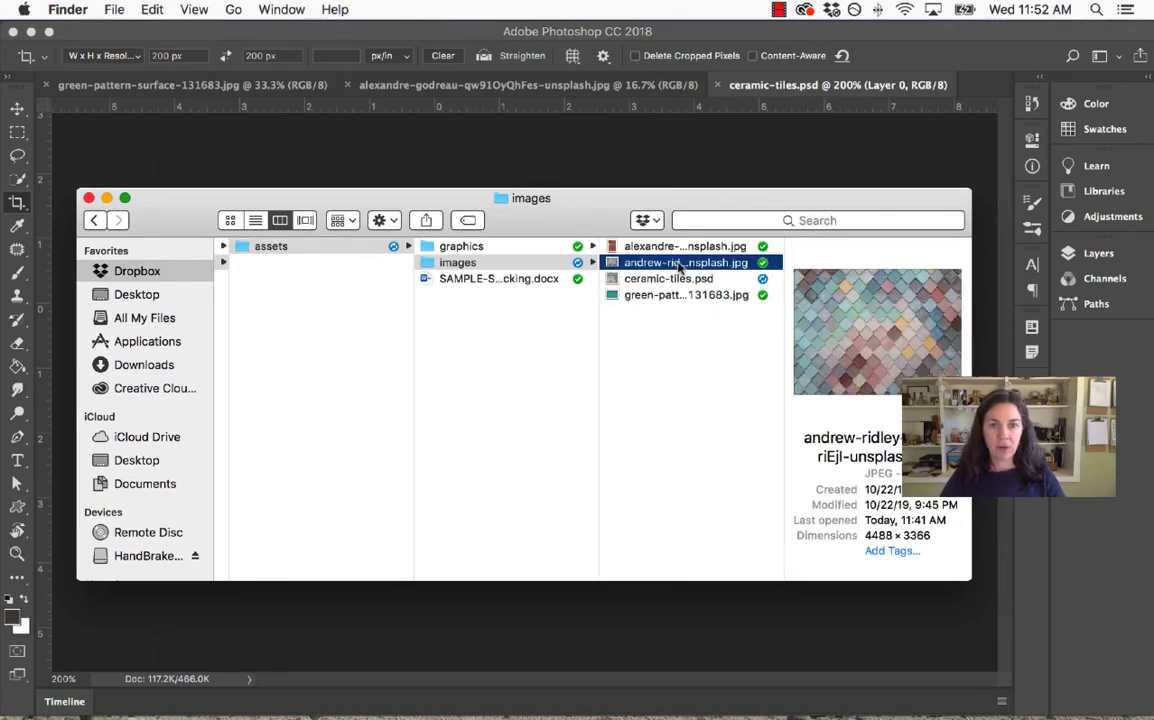
{"action": "key", "text": "space"}
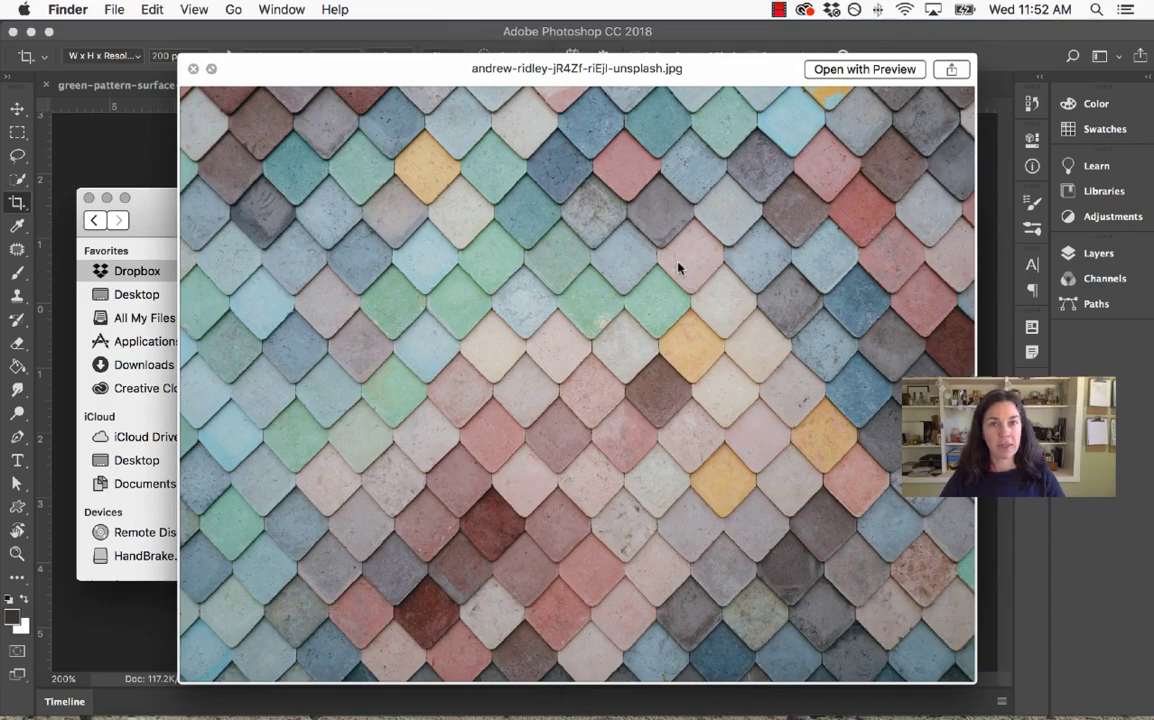
{"action": "key", "text": "space"}
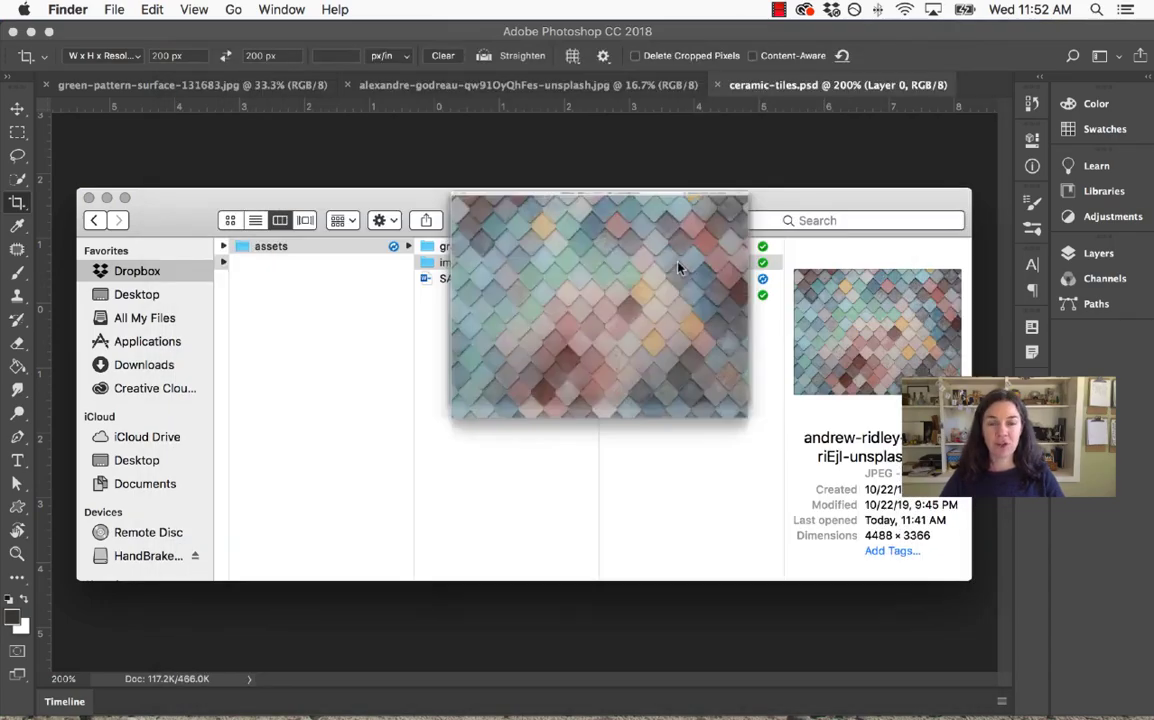
Preview the cropped ceramic-tiles.psd in the StockToSite-Sources images folder
{"action": "left_click", "coordinate": [668, 280]}
{"action": "key", "text": "space"}
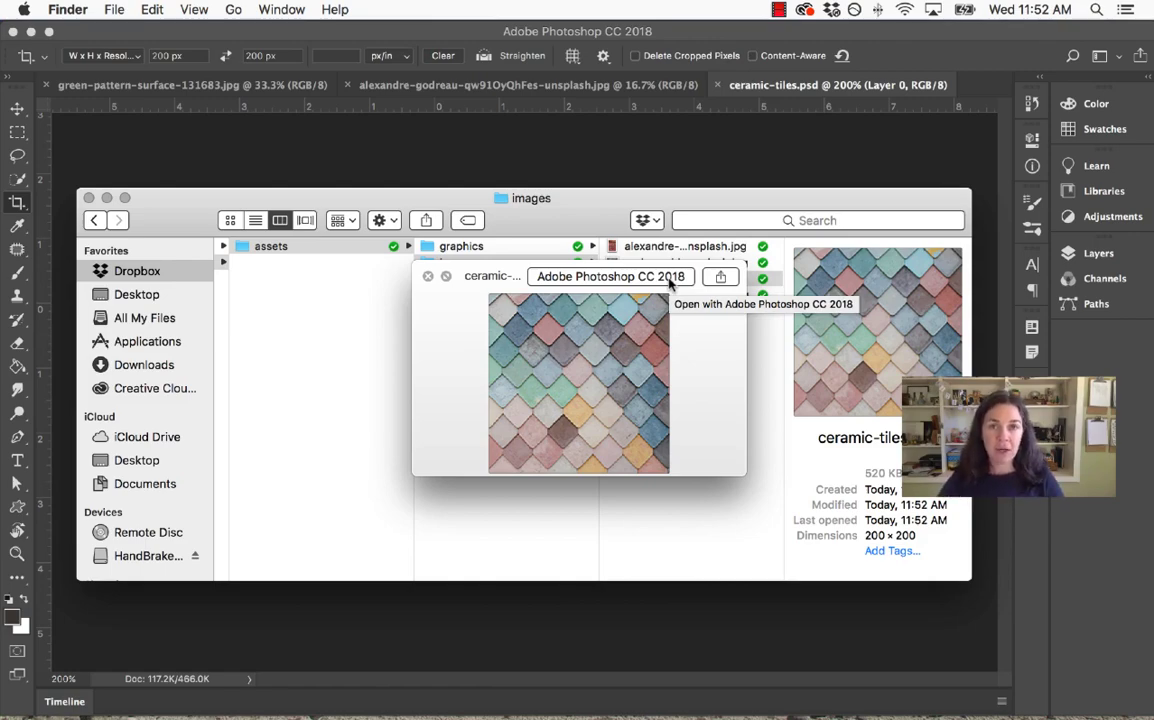
{"action": "key", "text": "space"}
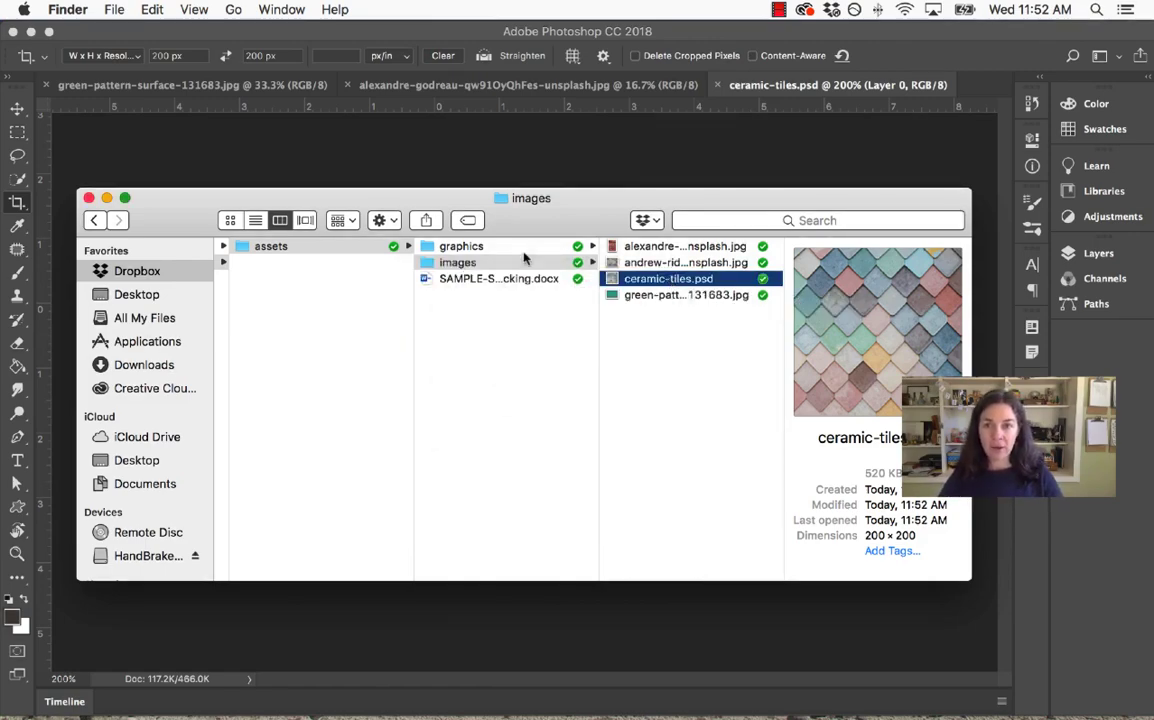
Locate ceramicTiles-200x200.jpg in the assets/images folder of StockToSite-Root and preview it
{"action": "scroll", "coordinate": [515, 291], "scroll_direction": "left", "scroll_amount": 10}
{"action": "left_click", "coordinate": [440, 247]}
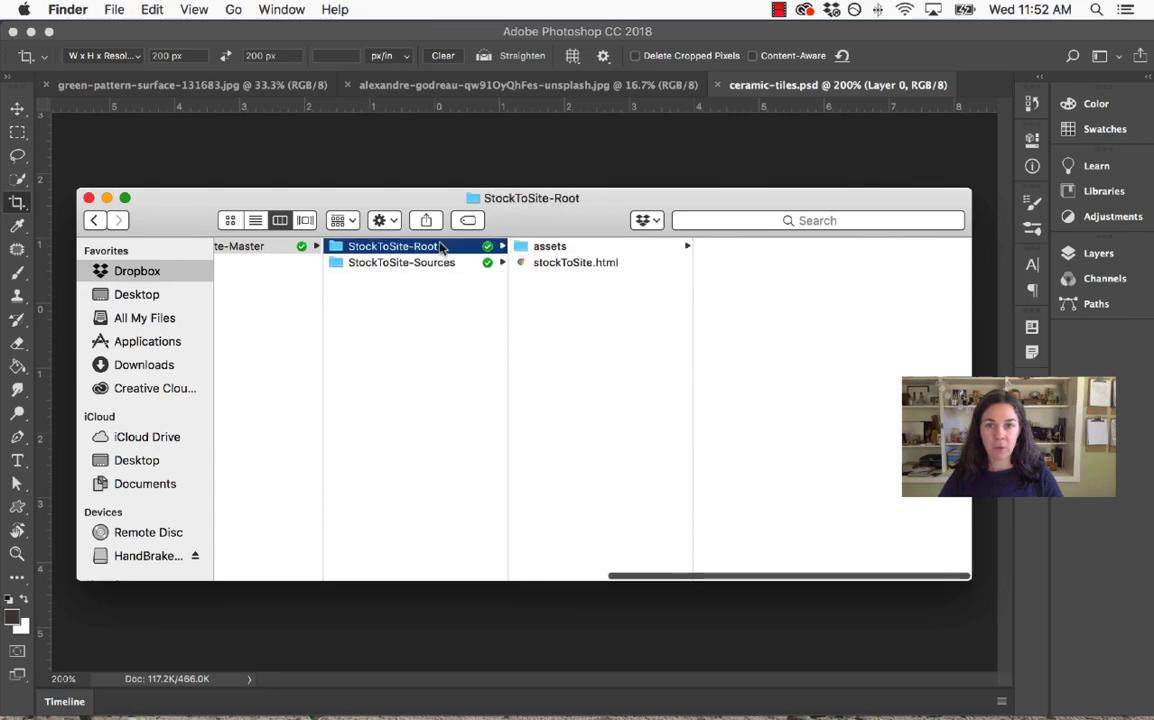
{"action": "left_click", "coordinate": [552, 246]}
{"action": "left_click", "coordinate": [752, 262]}
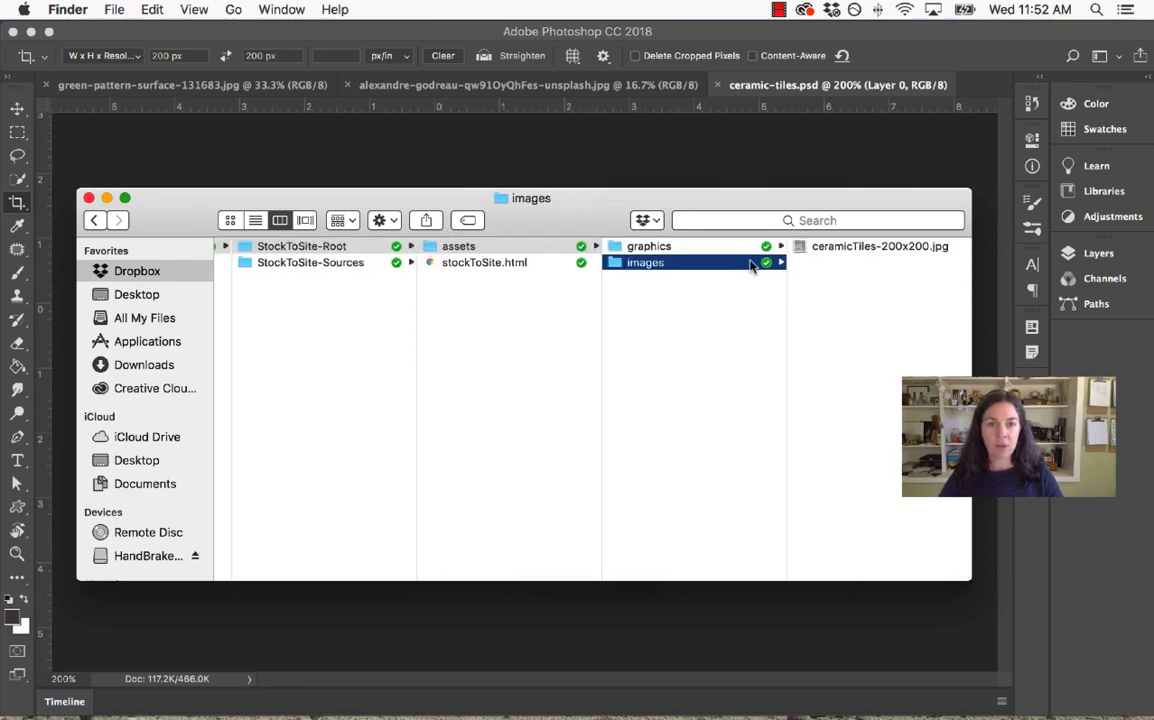
{"action": "left_click", "coordinate": [870, 246]}
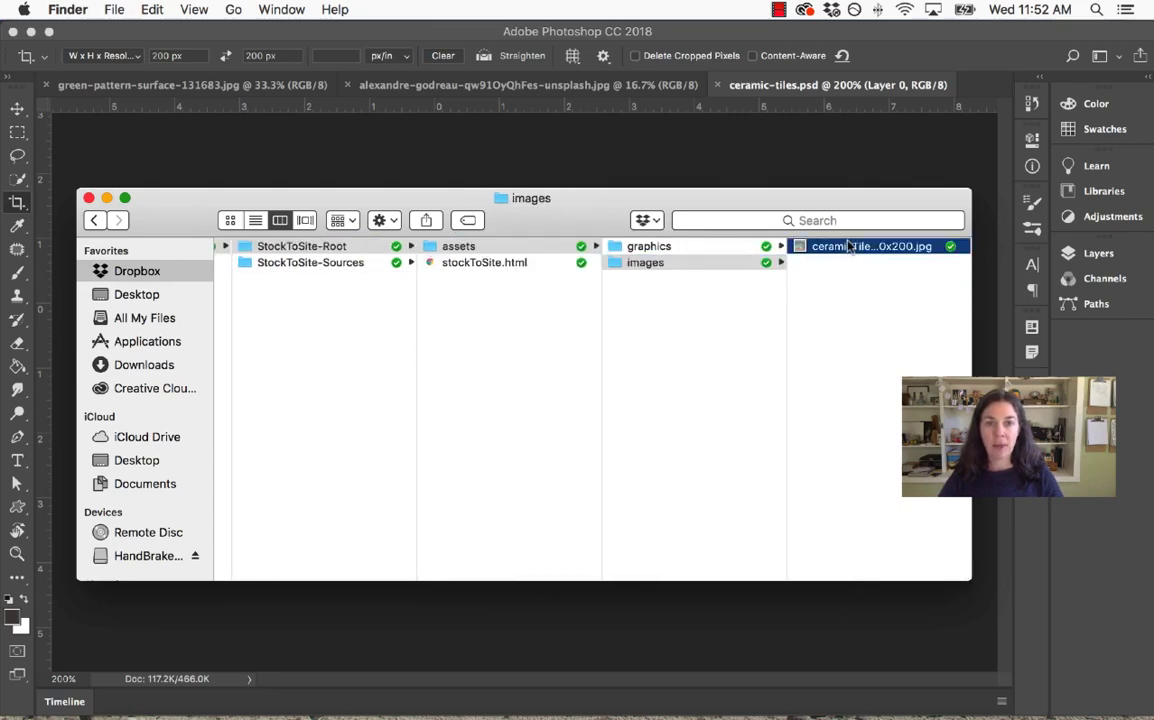
{"action": "key", "text": "space"}
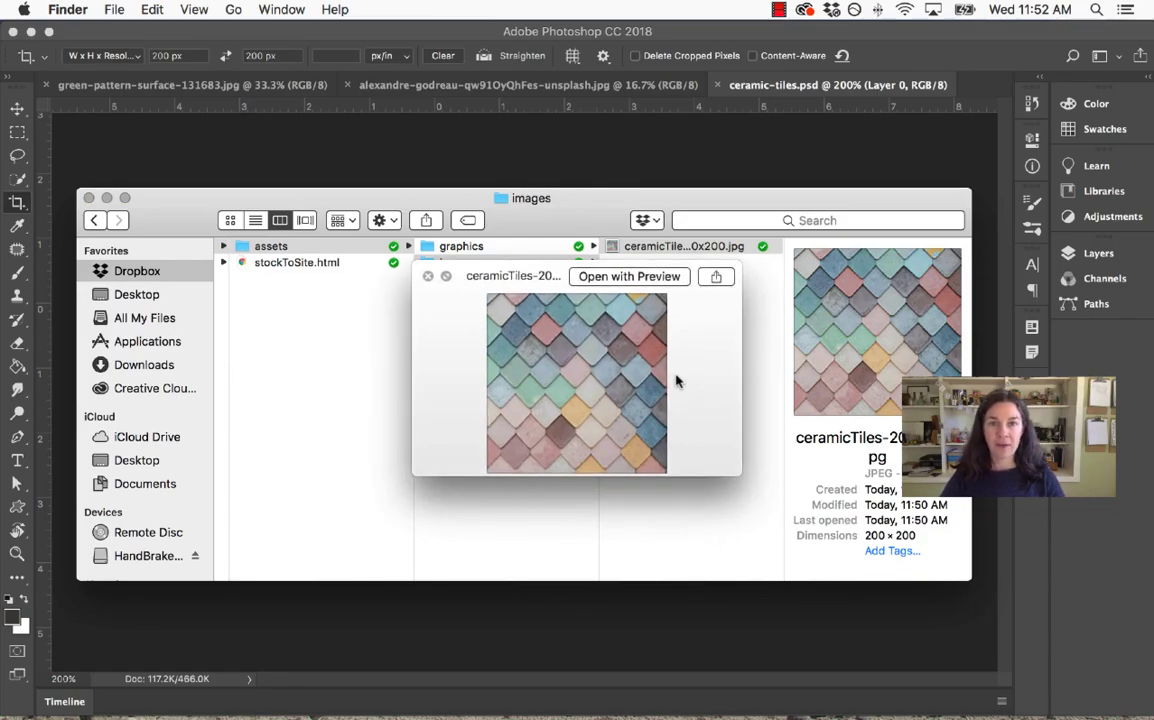
{"action": "key", "text": "space"}
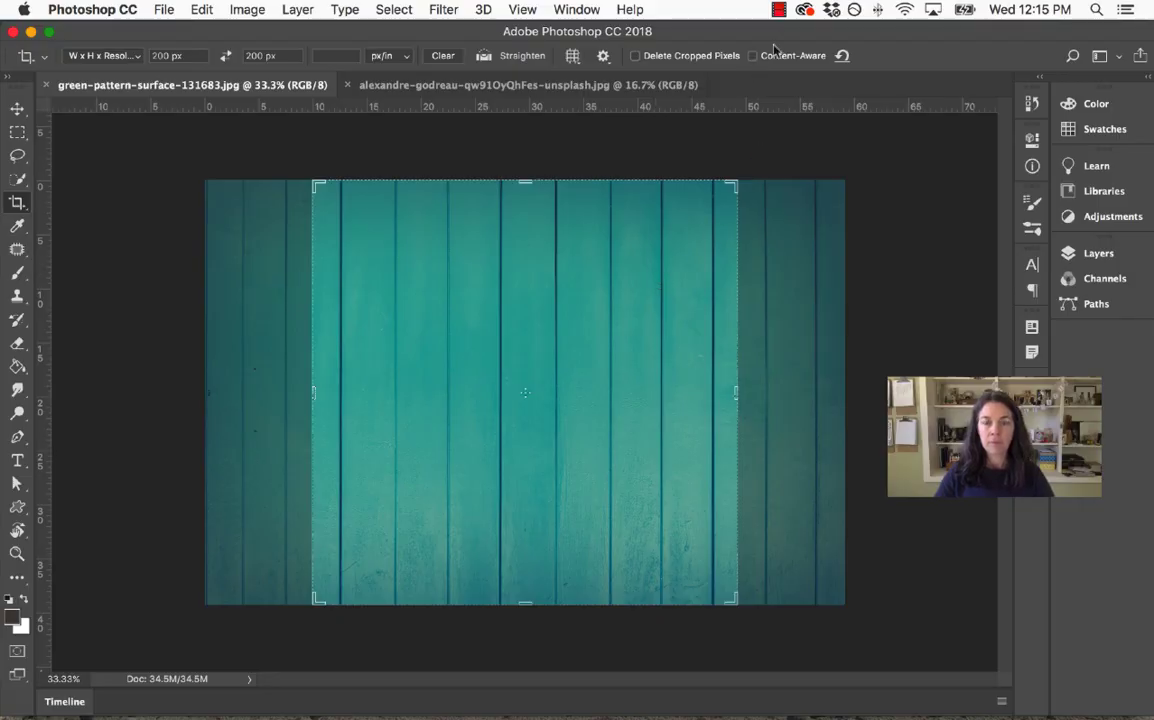
Crop the green-pattern-surface photo to a smaller central square of the boards at 200 x 200 px
{"action": "left_click_drag", "start_coordinate": [733, 183], "coordinate": [443, 330]}
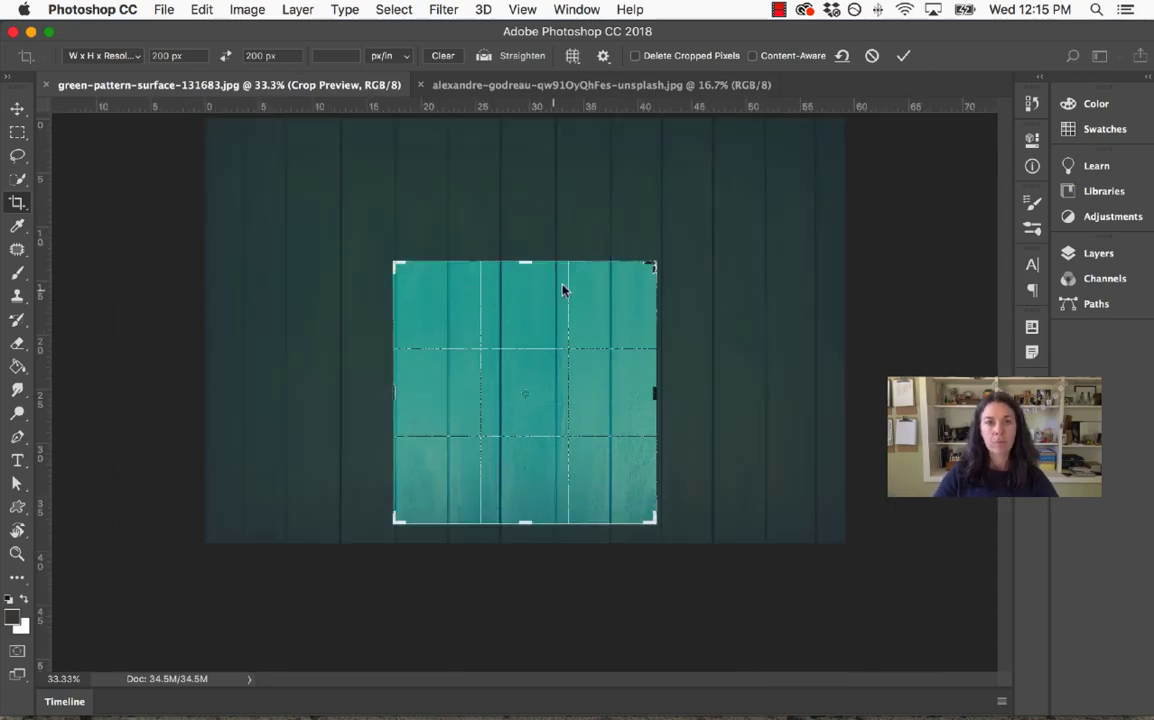
{"action": "left_click", "coordinate": [903, 56]}
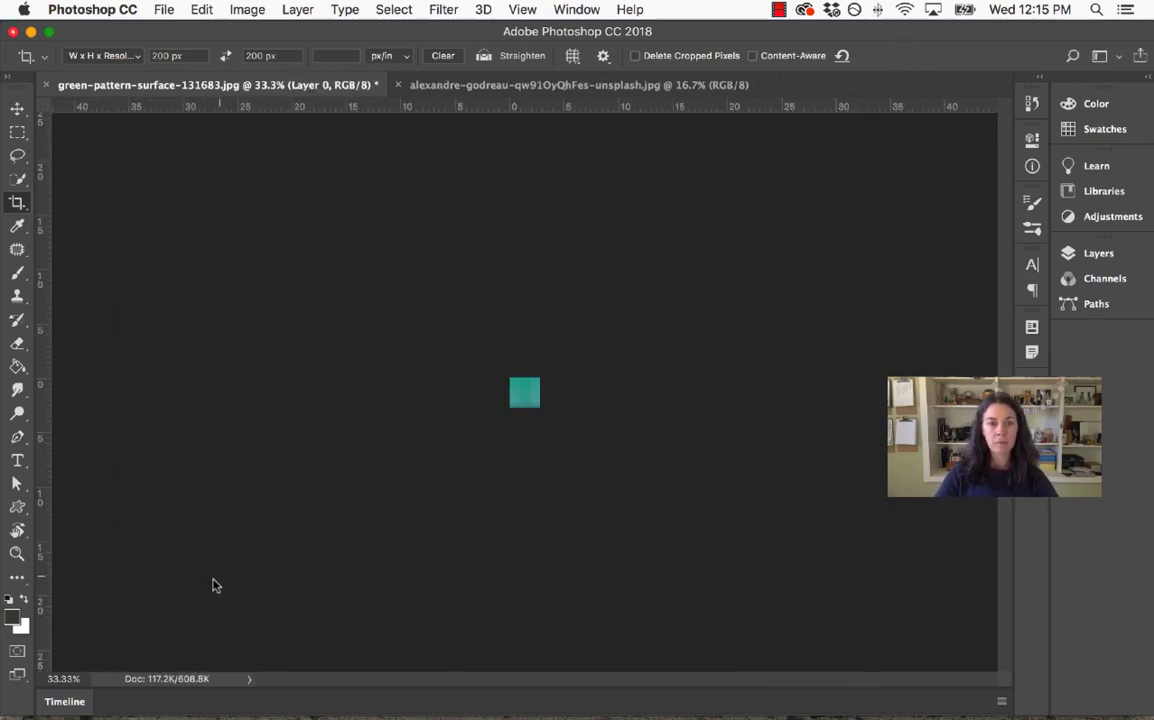
{"action": "key", "text": "super+equal"}
{"action": "key", "text": "super+equal"}
{"action": "key", "text": "super+equal"}
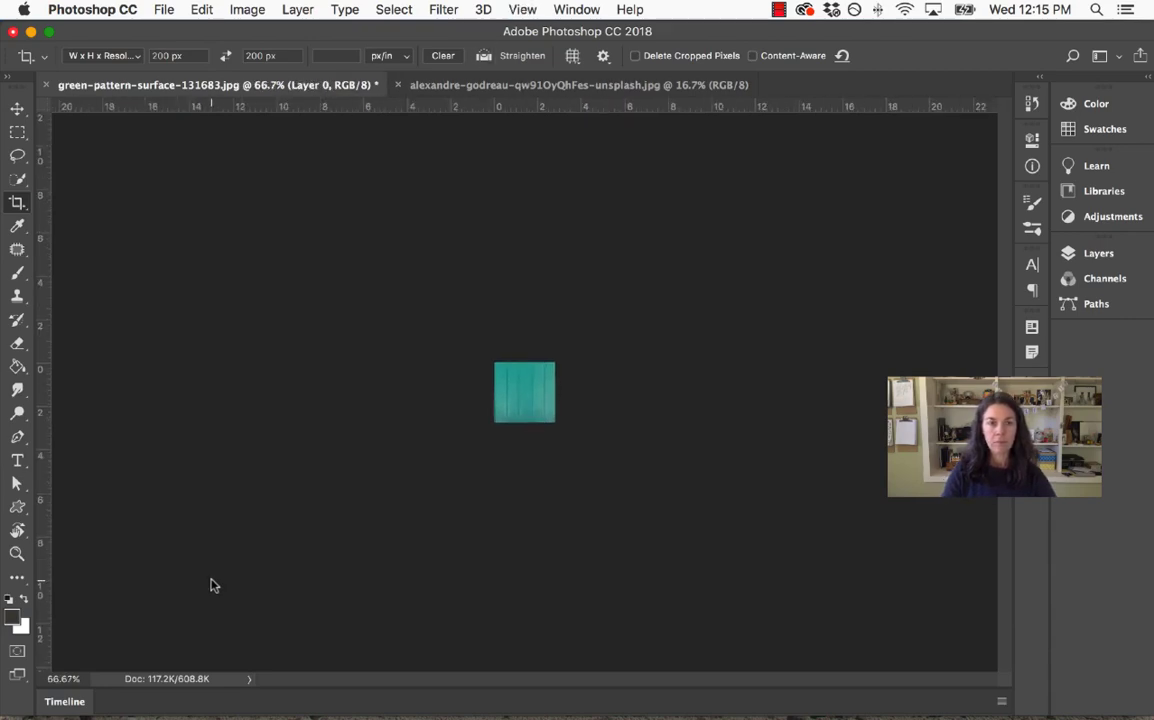
{"action": "key", "text": "super+equal"}
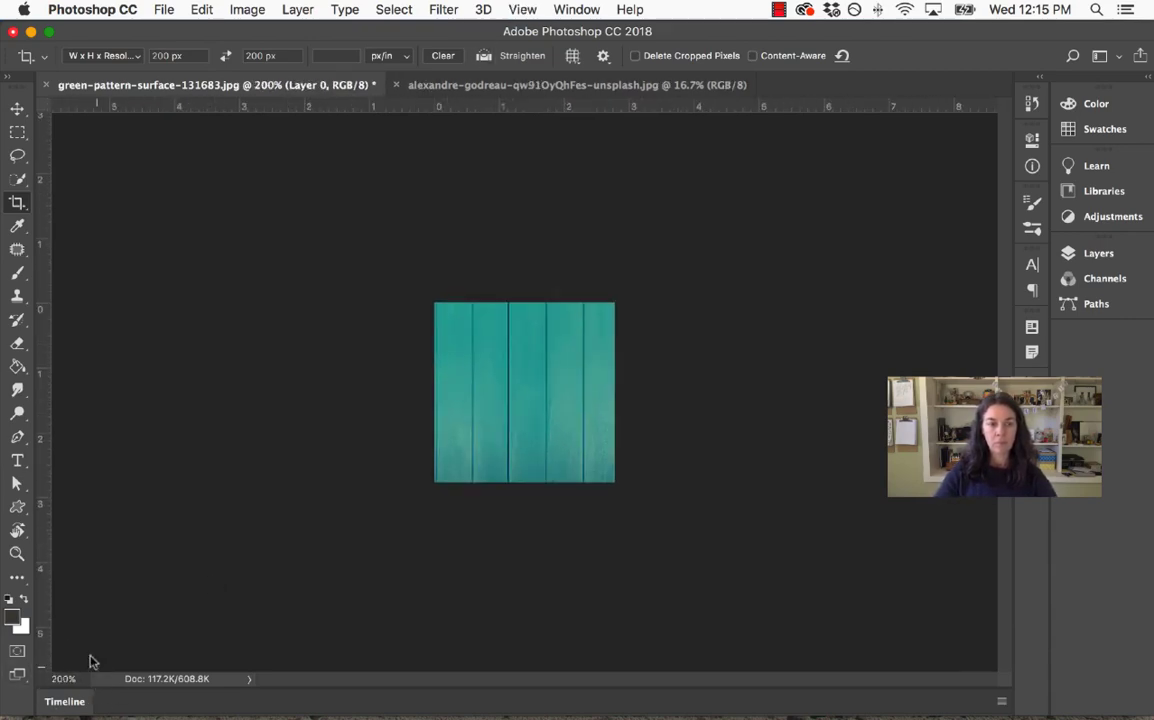
Start a Save for Web export of the cropped fence image and set the first optimized variant to JPEG at Maximum quality
{"action": "left_click", "coordinate": [163, 9]}
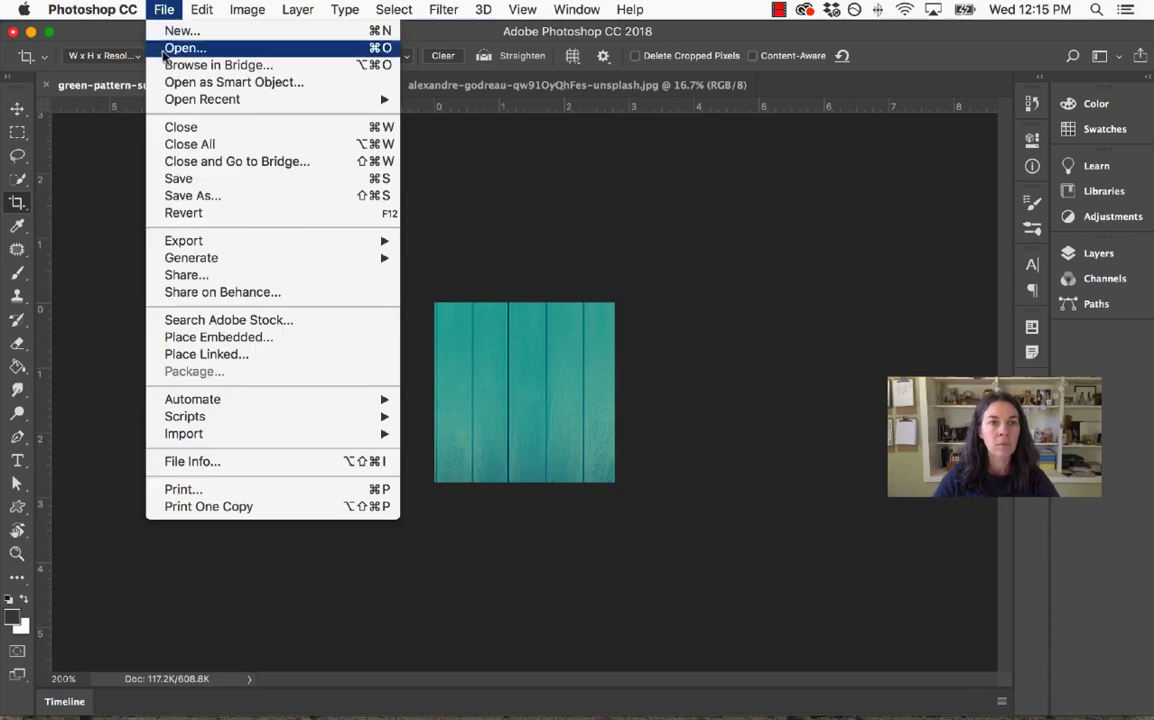
{"action": "mouse_move", "coordinate": [345, 241]}
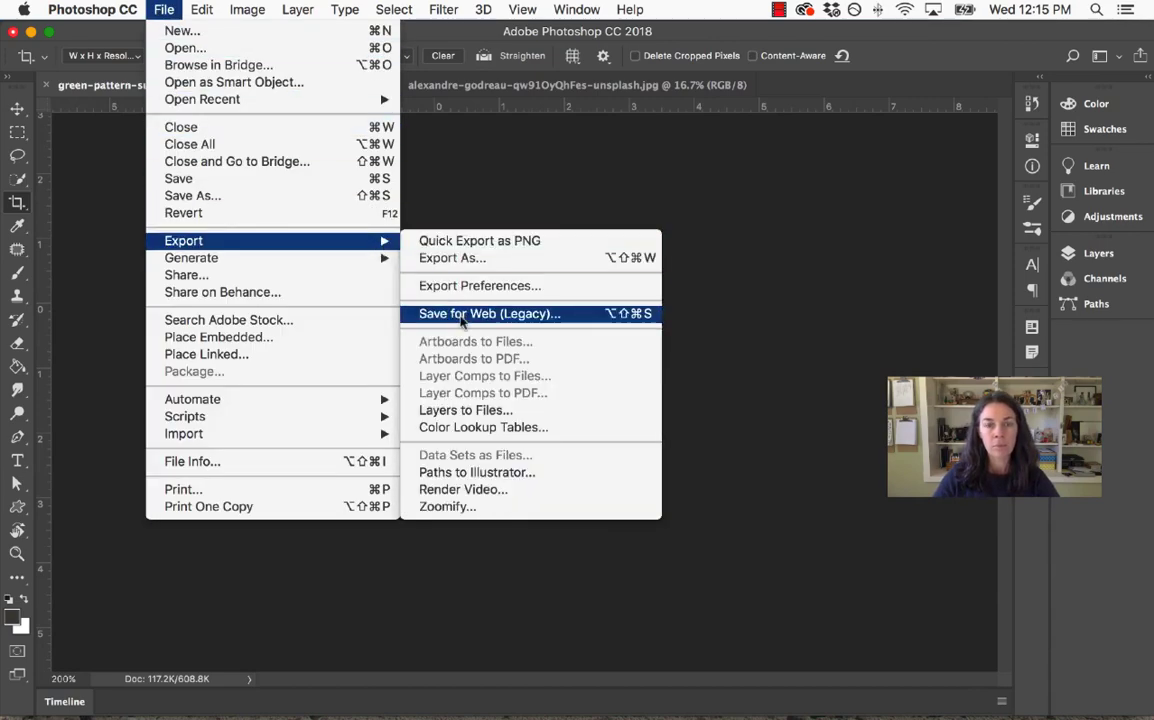
{"action": "left_click", "coordinate": [440, 290]}
{"action": "left_click", "coordinate": [943, 107]}
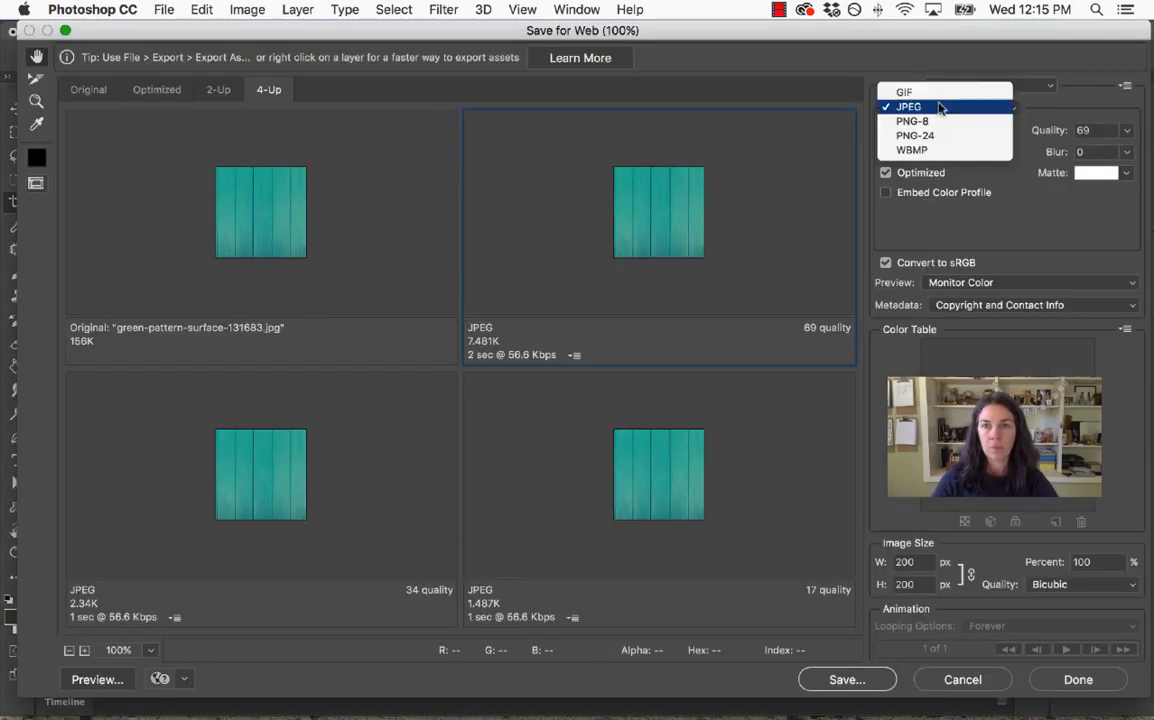
{"action": "left_click", "coordinate": [943, 108]}
{"action": "left_click", "coordinate": [940, 130]}
{"action": "left_click", "coordinate": [911, 158]}
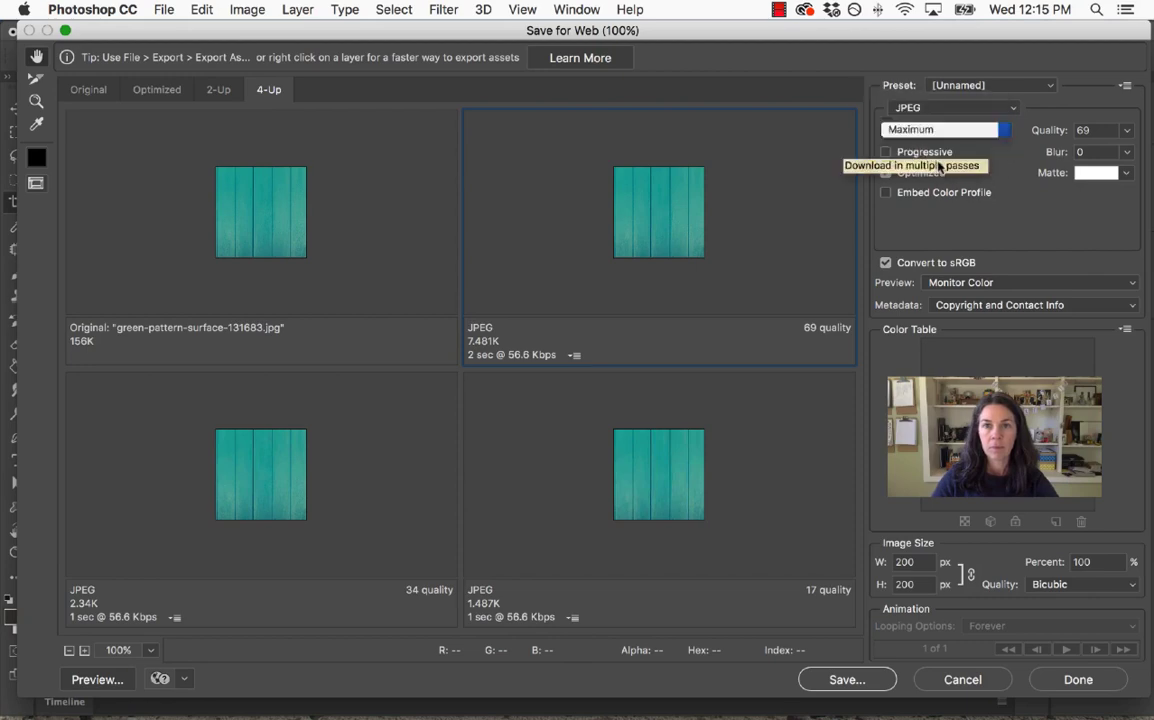
{"action": "left_click", "coordinate": [148, 651]}
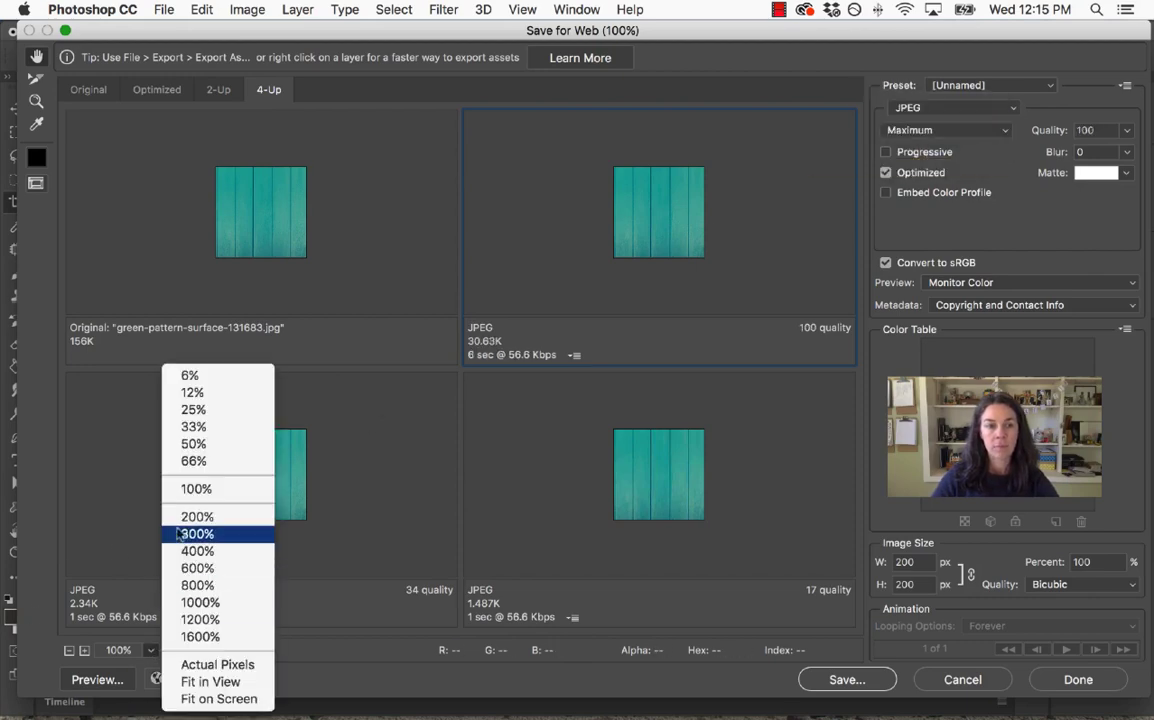
{"action": "left_click", "coordinate": [182, 518]}
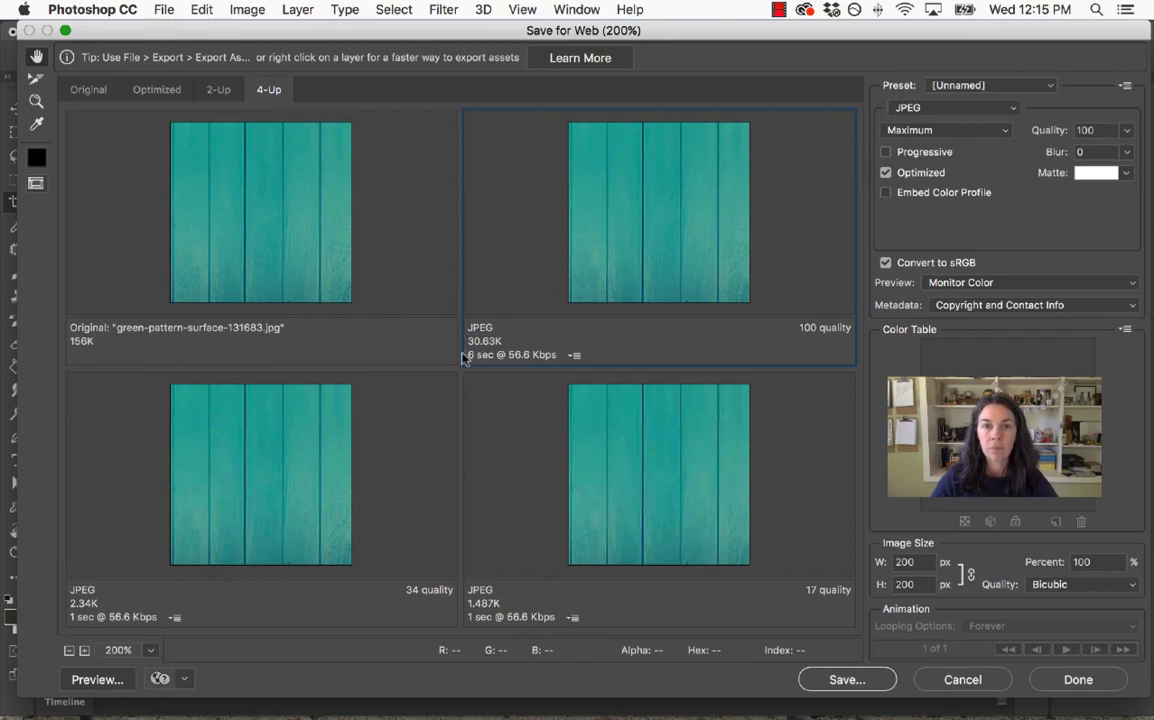
Set the 34-quality JPEG variant to Very High quality and the 17-quality variant to High
{"action": "left_click", "coordinate": [337, 466]}
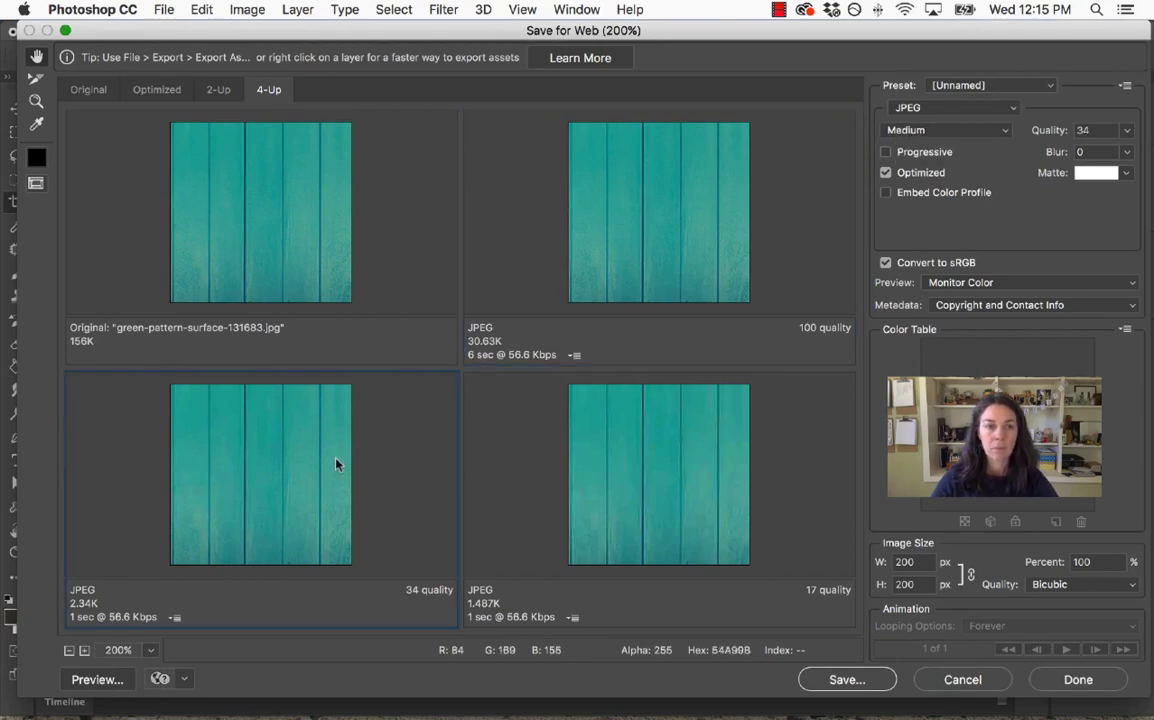
{"action": "left_click", "coordinate": [924, 107]}
{"action": "left_click", "coordinate": [923, 104]}
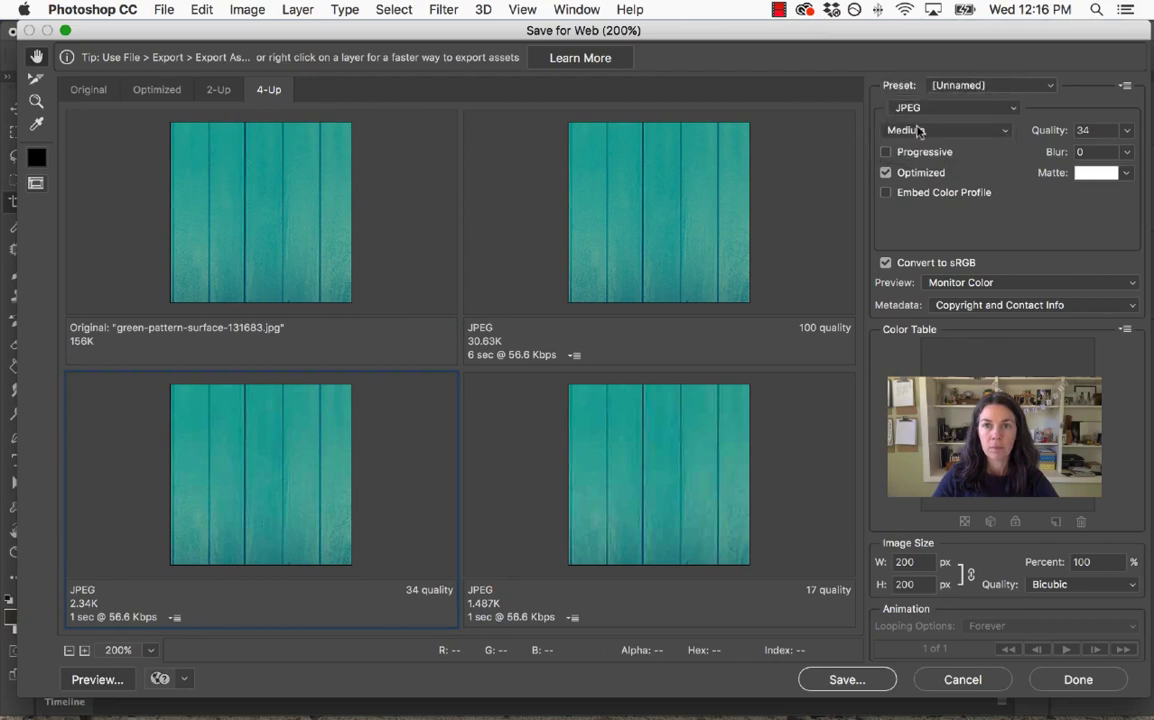
{"action": "left_click", "coordinate": [922, 128]}
{"action": "left_click", "coordinate": [922, 157]}
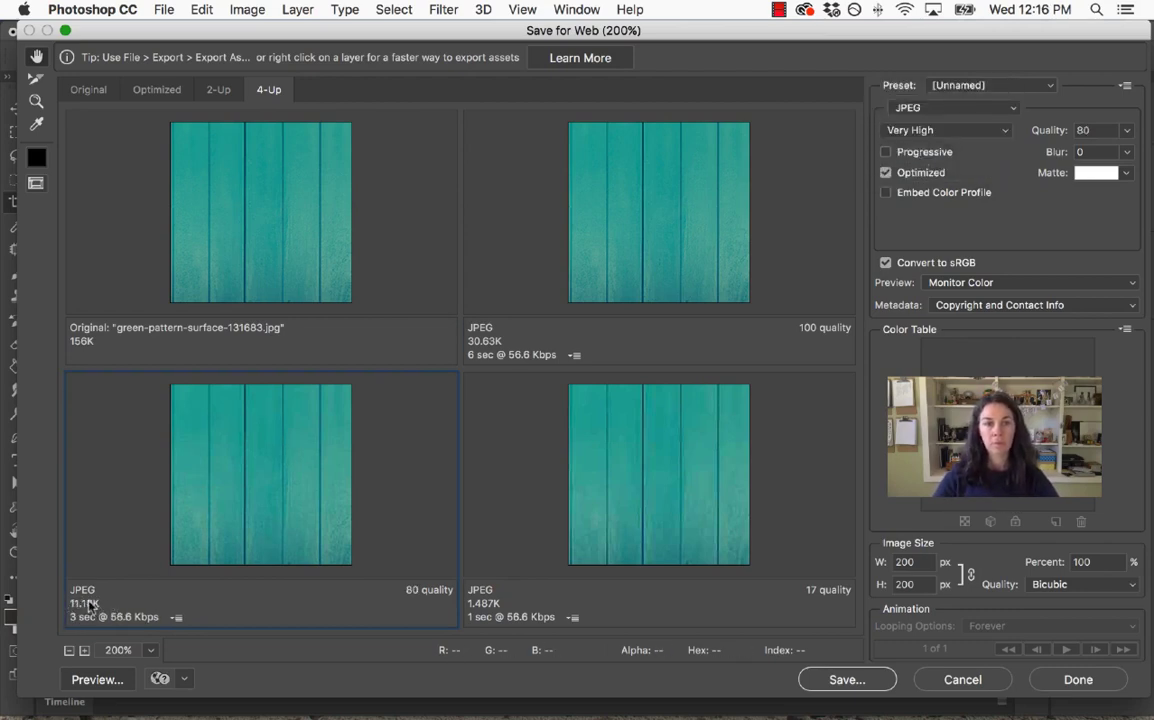
{"action": "left_click", "coordinate": [569, 434]}
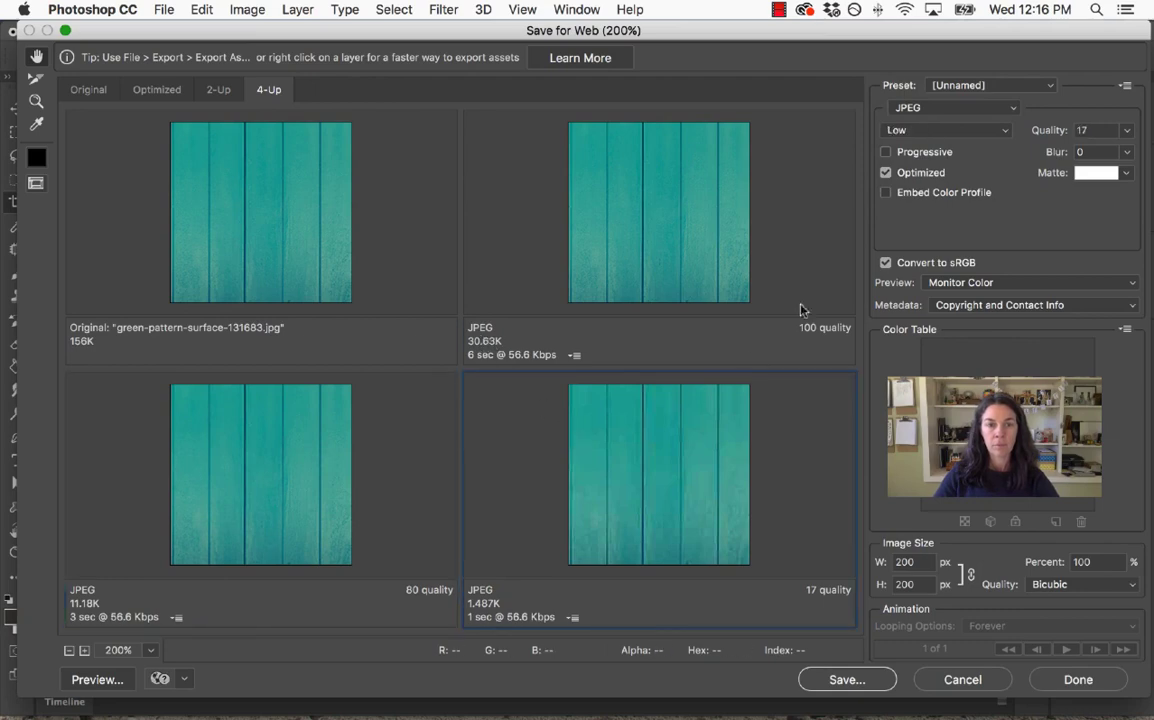
{"action": "left_click", "coordinate": [927, 130]}
{"action": "left_click", "coordinate": [925, 160]}
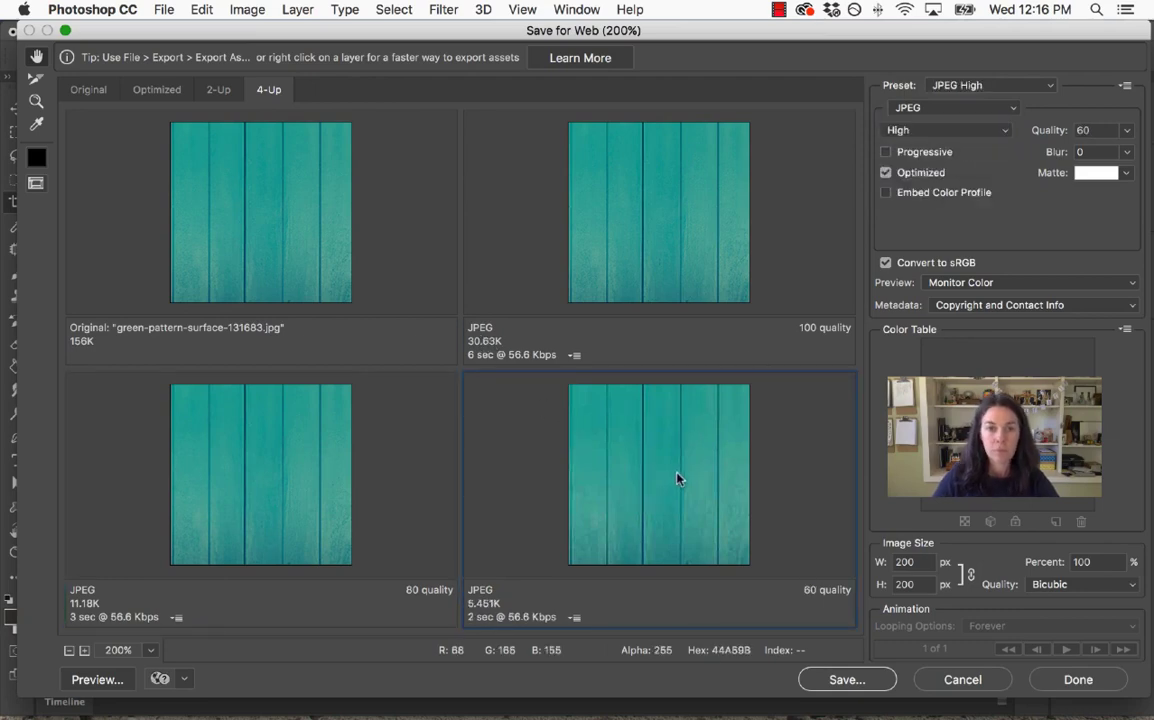
Compare the JPEG variants close up and set the Very High variant's quality to 70
{"action": "left_click", "coordinate": [152, 651]}
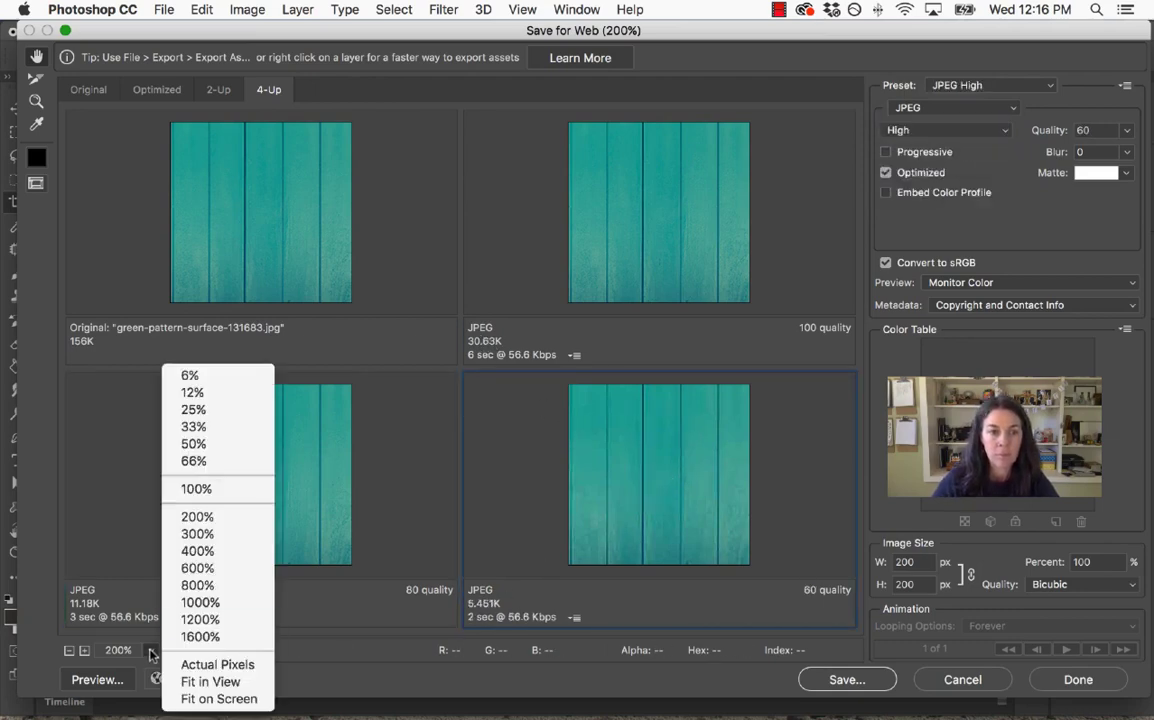
{"action": "left_click", "coordinate": [195, 568]}
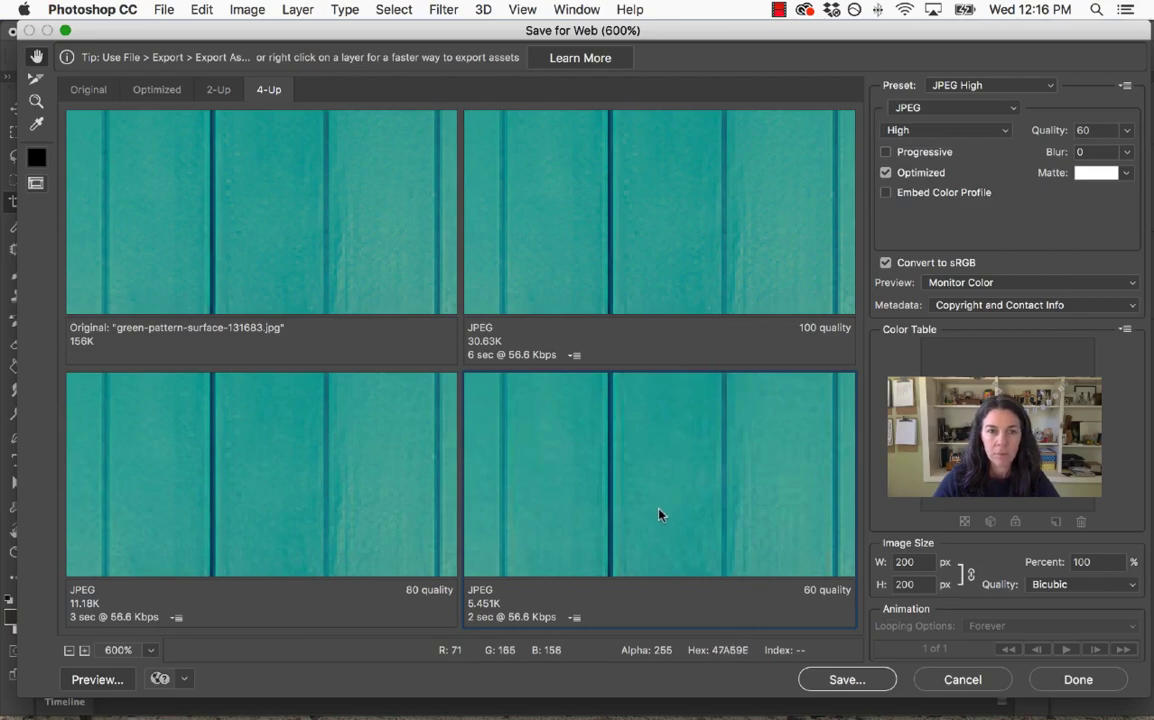
{"action": "left_click", "coordinate": [202, 501]}
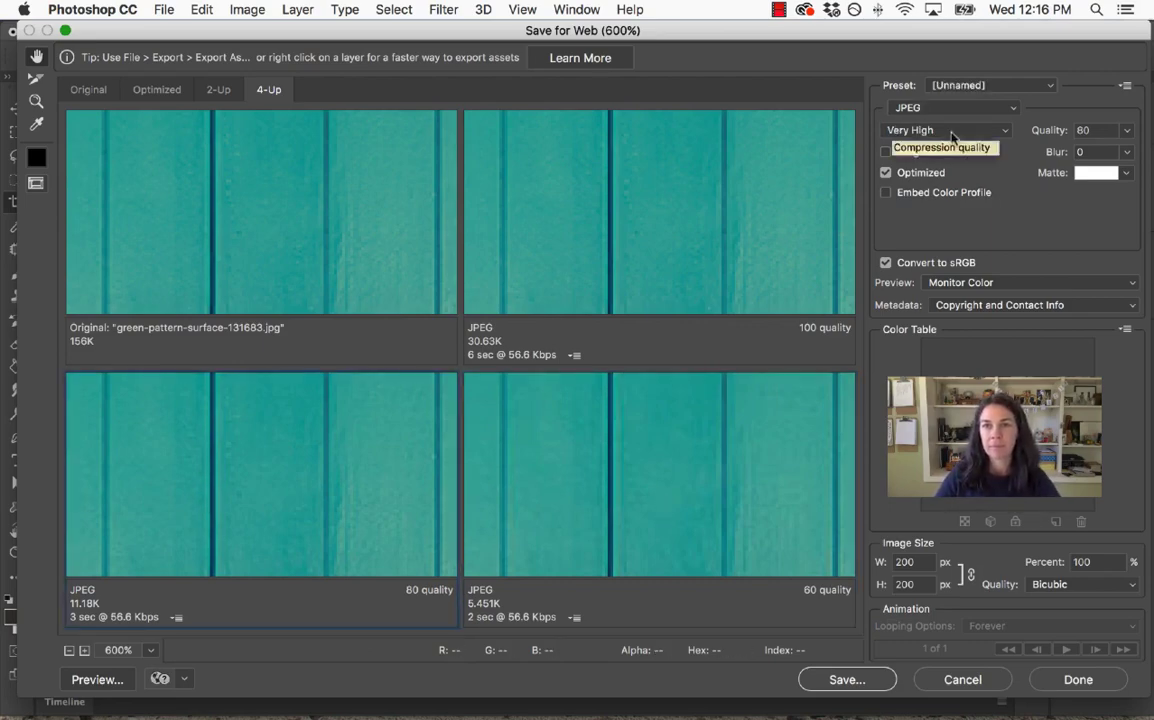
{"action": "left_click", "coordinate": [1052, 134]}
{"action": "left_click_drag", "start_coordinate": [1040, 137], "coordinate": [1055, 136]}
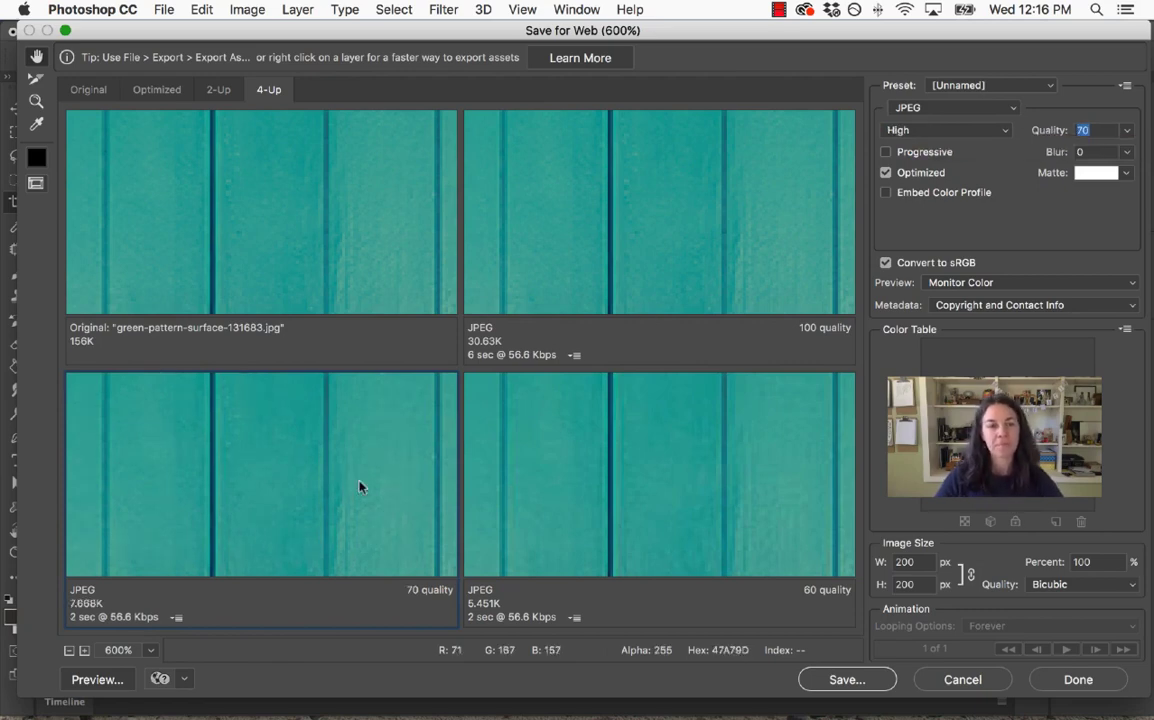
{"action": "left_click", "coordinate": [150, 650]}
{"action": "left_click", "coordinate": [193, 517]}
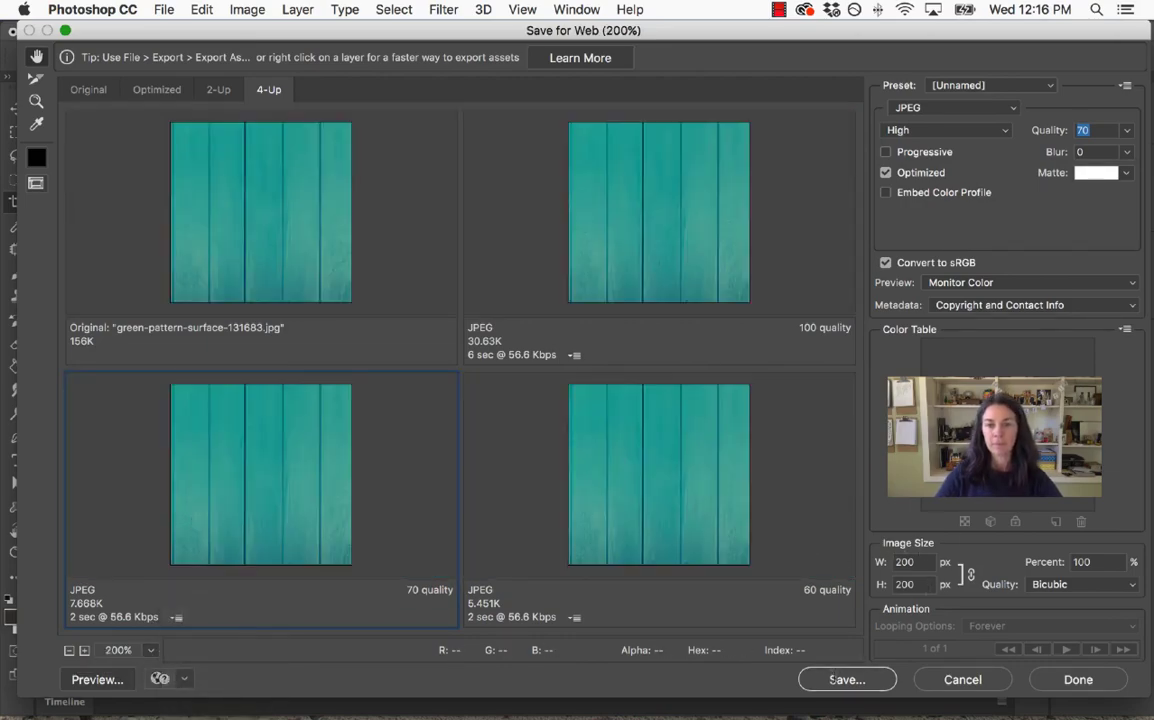
Start saving the 70-quality JPEG variant and name the file green-fence-200x200.jpg
{"action": "left_click", "coordinate": [845, 680]}
{"action": "type", "text": "g"}
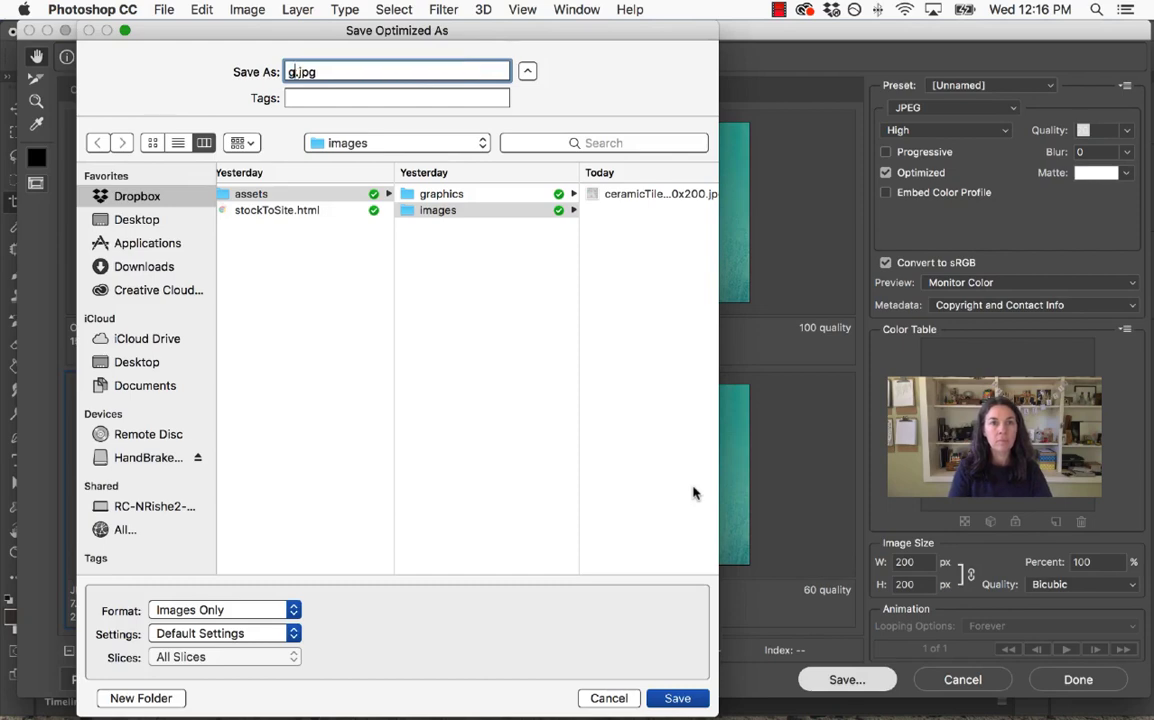
{"action": "type", "text": "reen-fence-x"}
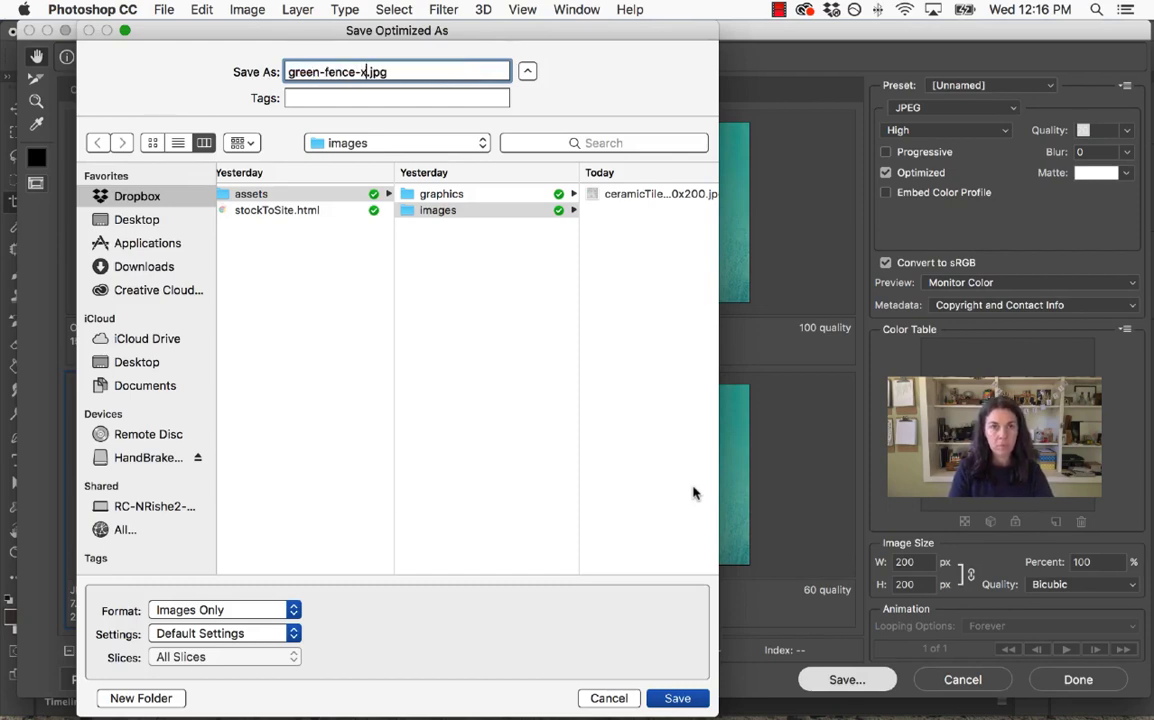
{"action": "key", "text": "BackSpace"}
{"action": "type", "text": "200x200"}
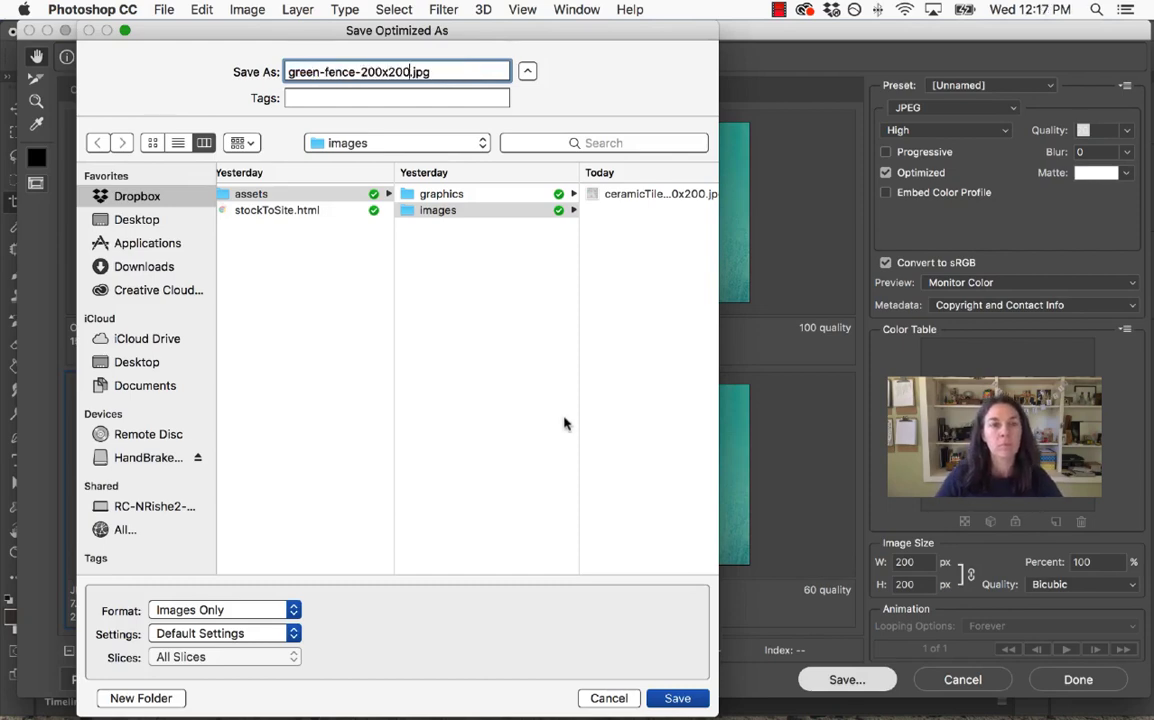
Save the fence JPEG in the assets/images folder of StockToSite-Root
{"action": "scroll", "coordinate": [564, 420], "scroll_direction": "left", "scroll_amount": 3}
{"action": "left_click", "coordinate": [498, 194]}
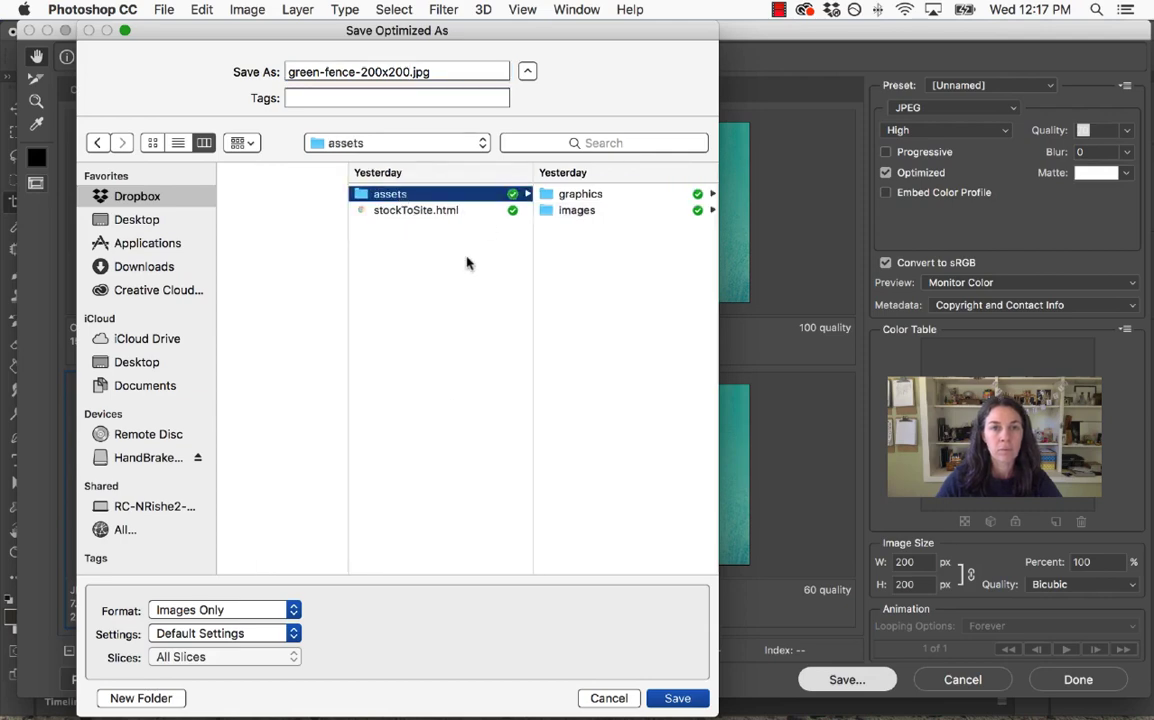
{"action": "left_click", "coordinate": [428, 143]}
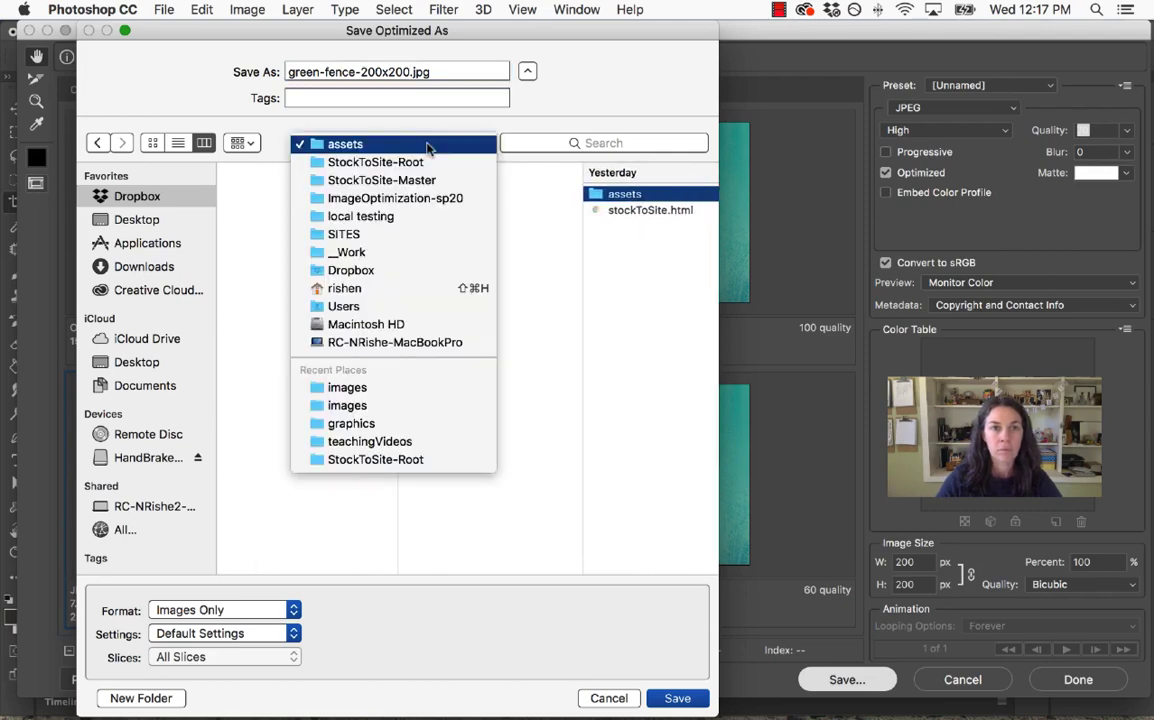
{"action": "left_click", "coordinate": [430, 166]}
{"action": "left_click", "coordinate": [605, 194]}
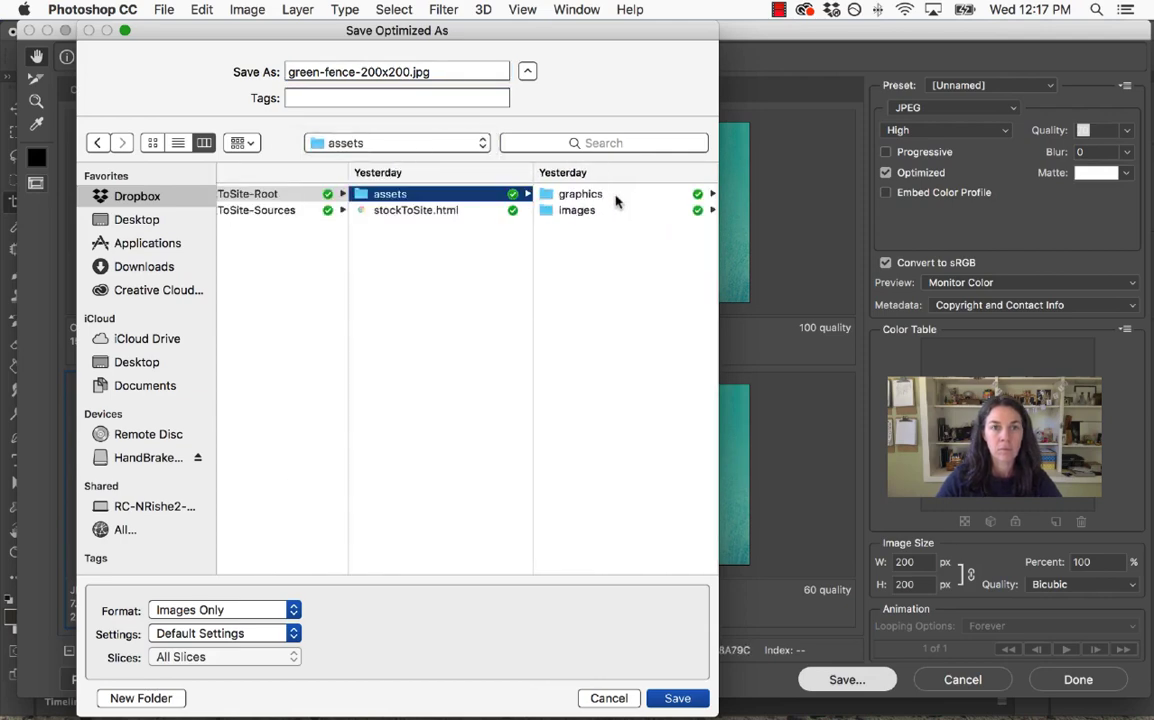
{"action": "left_click", "coordinate": [604, 210]}
{"action": "left_click", "coordinate": [677, 698]}
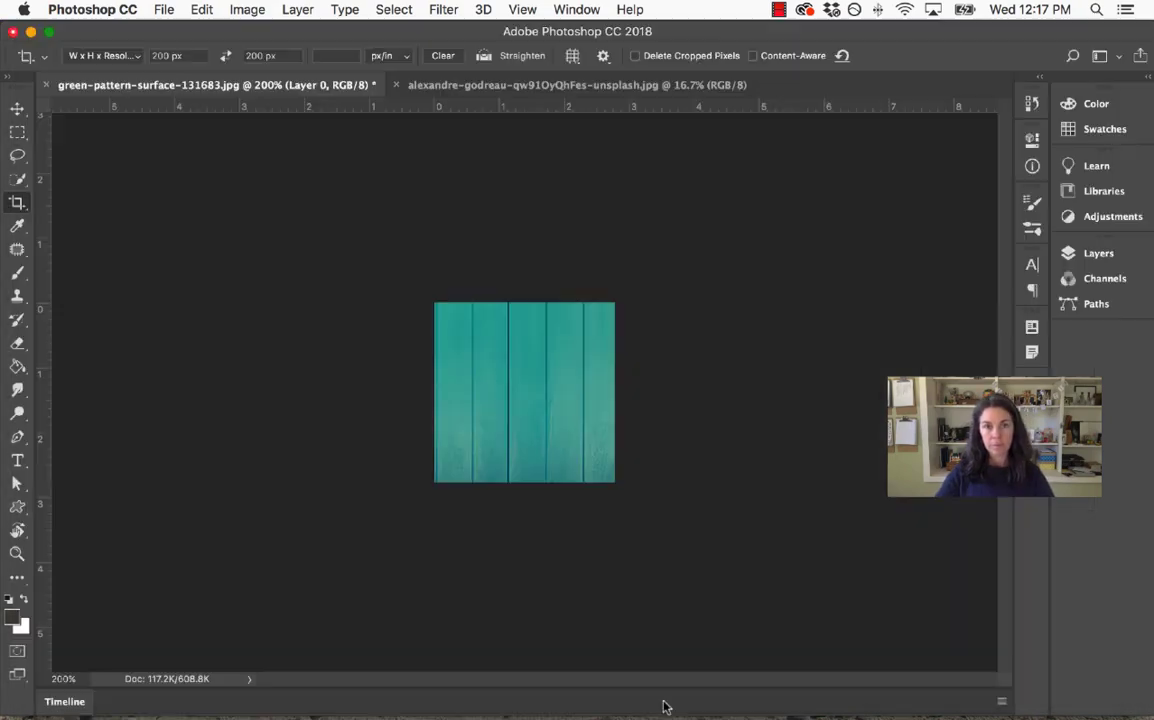
Save the fence image as green-fence.psd in the assets/images folder of StockToSite-Sources and close the document
{"action": "left_click", "coordinate": [164, 10]}
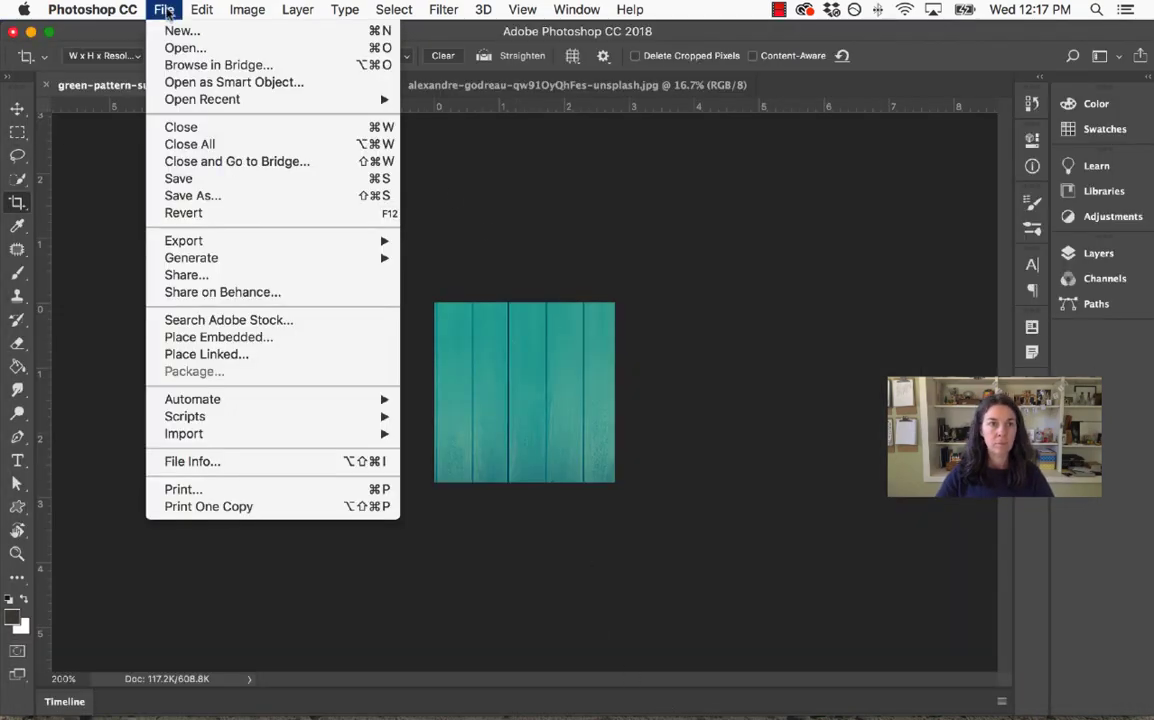
{"action": "left_click", "coordinate": [186, 189]}
{"action": "type", "text": "green-"}
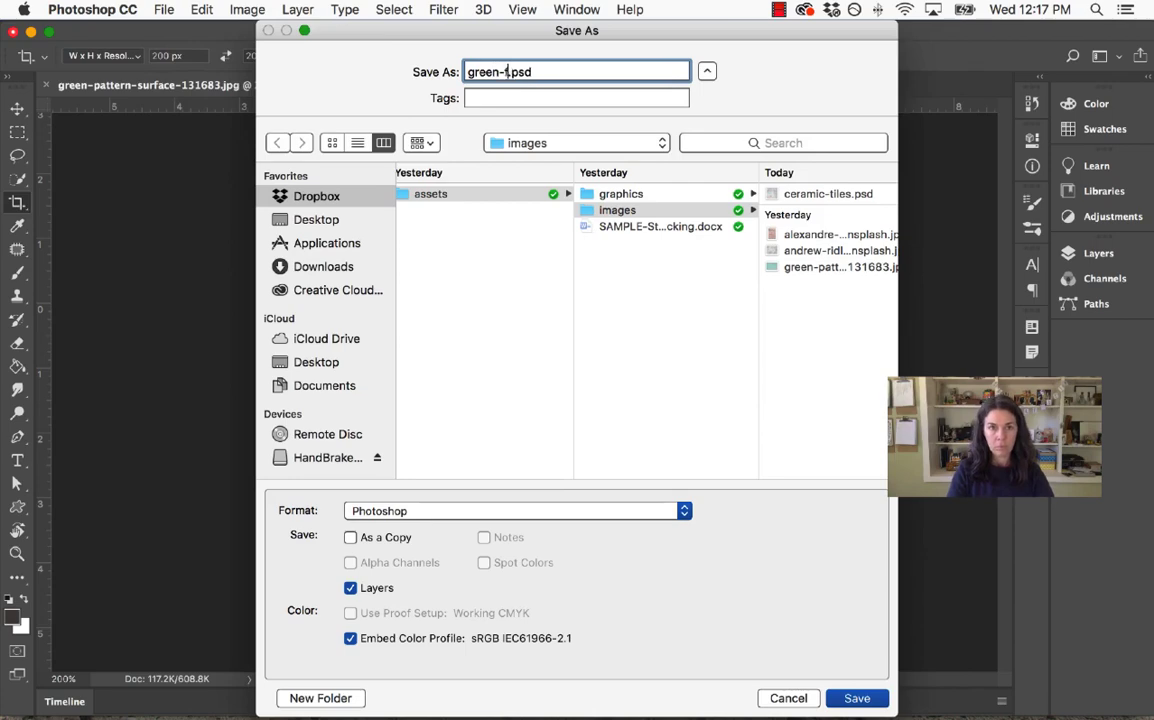
{"action": "type", "text": "fence"}
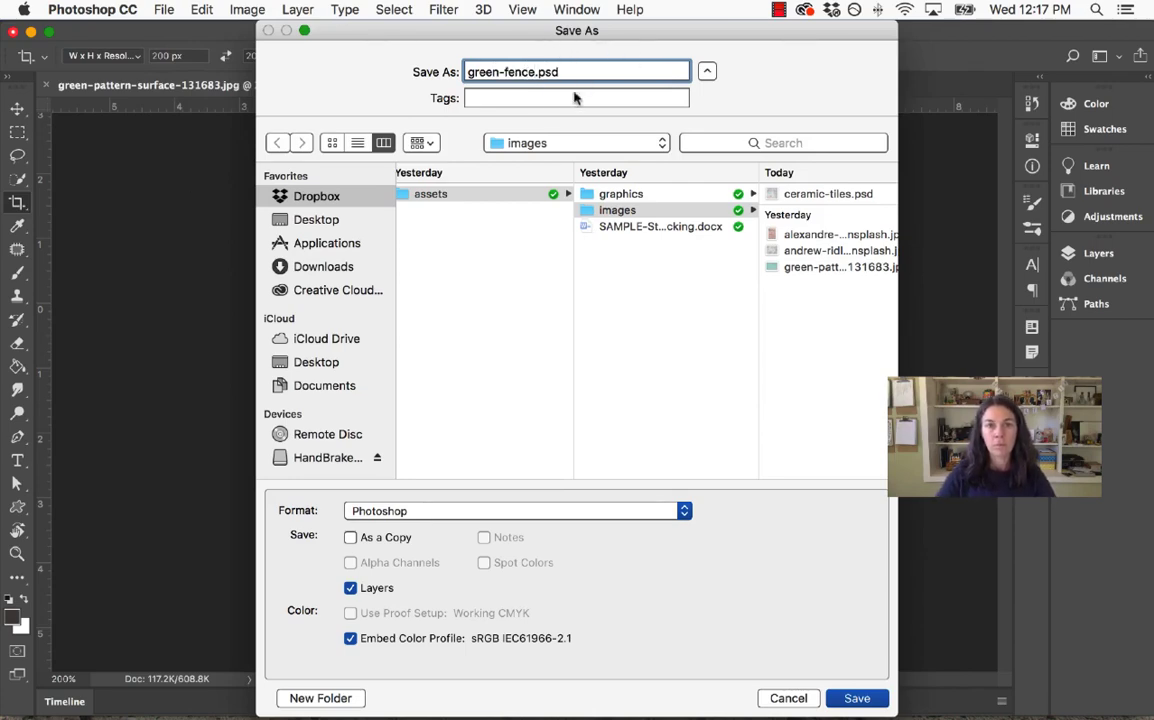
{"action": "left_click", "coordinate": [574, 143]}
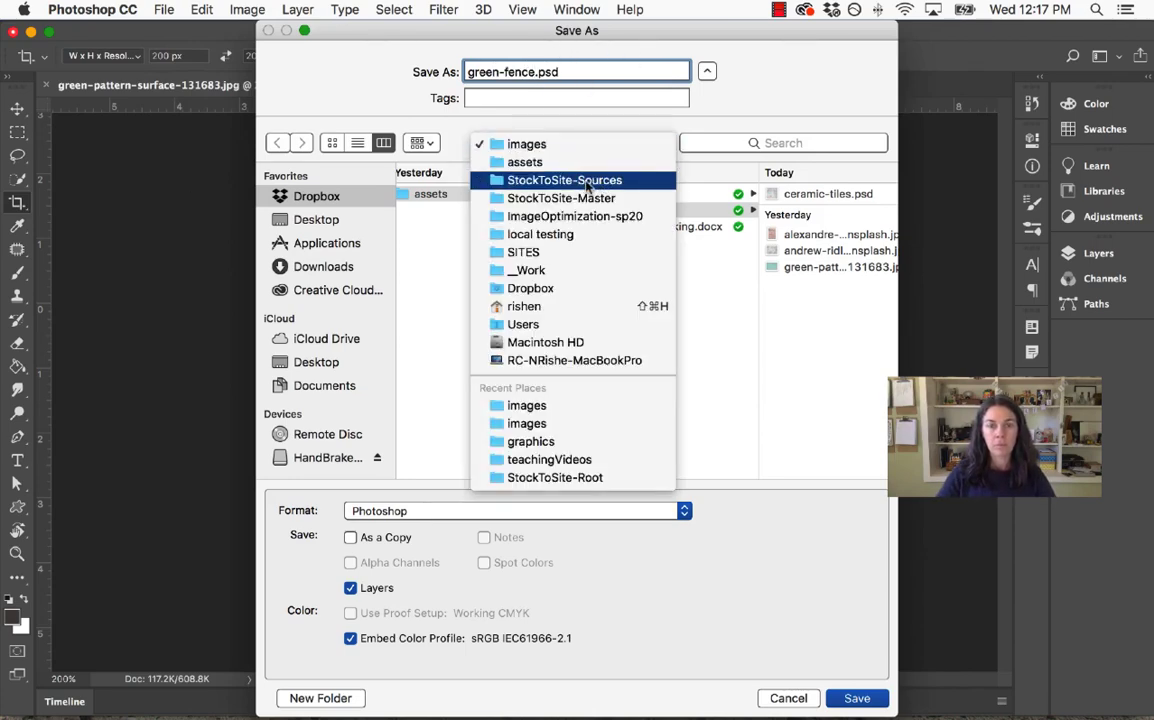
{"action": "left_click", "coordinate": [562, 145]}
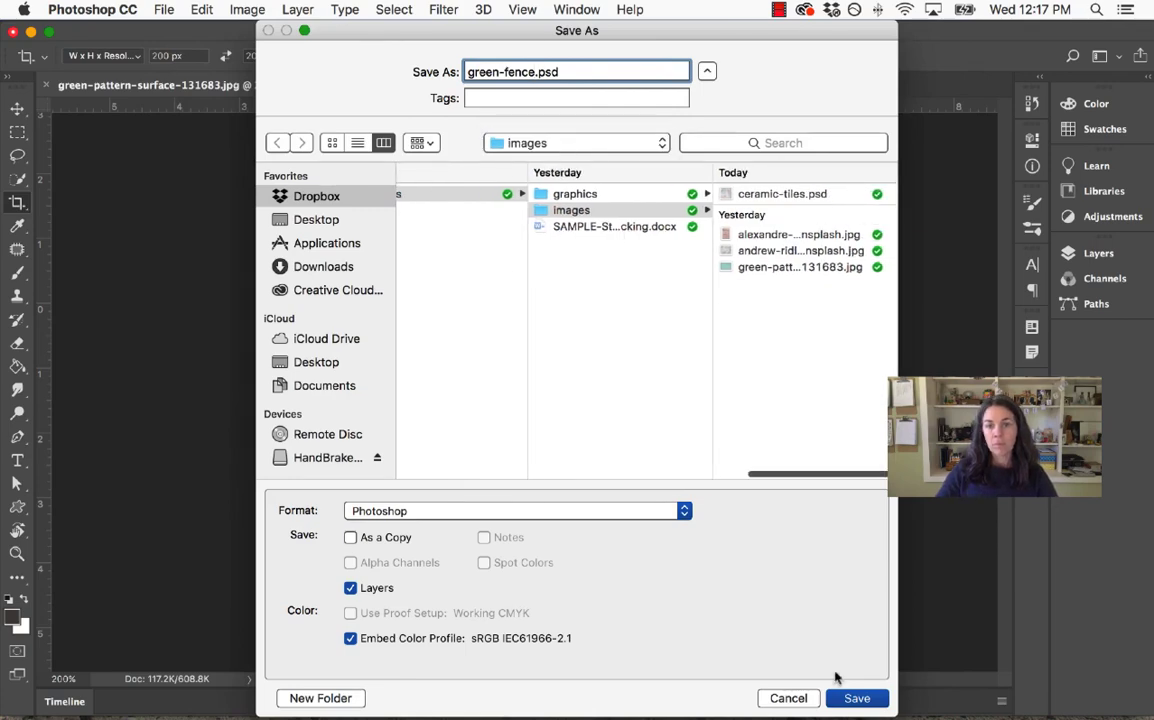
{"action": "left_click", "coordinate": [850, 698]}
{"action": "left_click", "coordinate": [46, 86]}
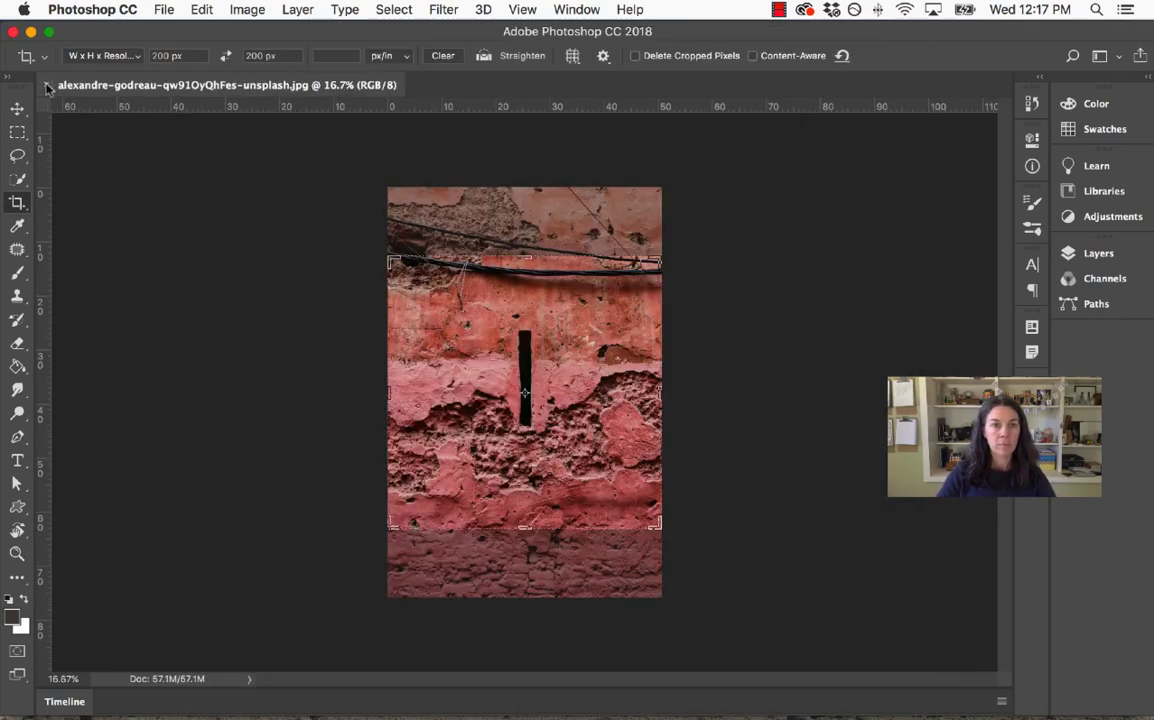
Crop the red wall photo to 200x200 px, centred on the dark vertical slot with a tighter square frame
{"action": "left_click_drag", "start_coordinate": [391, 262], "coordinate": [429, 297]}
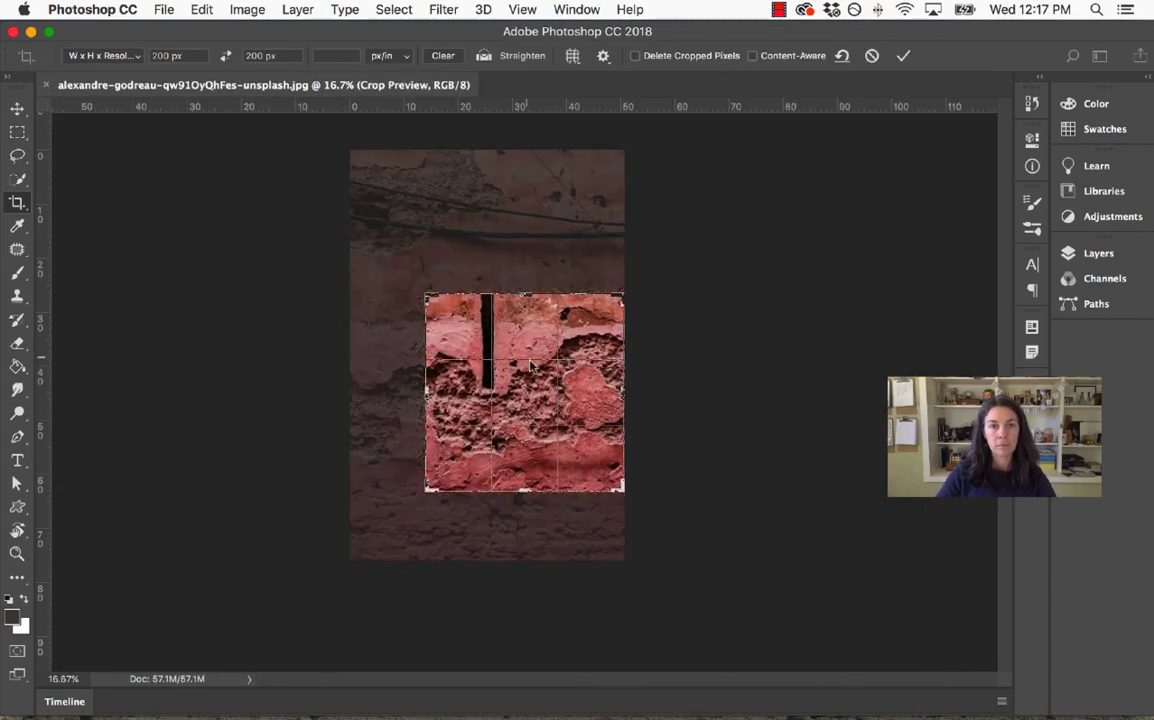
{"action": "left_click_drag", "start_coordinate": [542, 387], "coordinate": [580, 440]}
{"action": "key", "text": "super+r"}
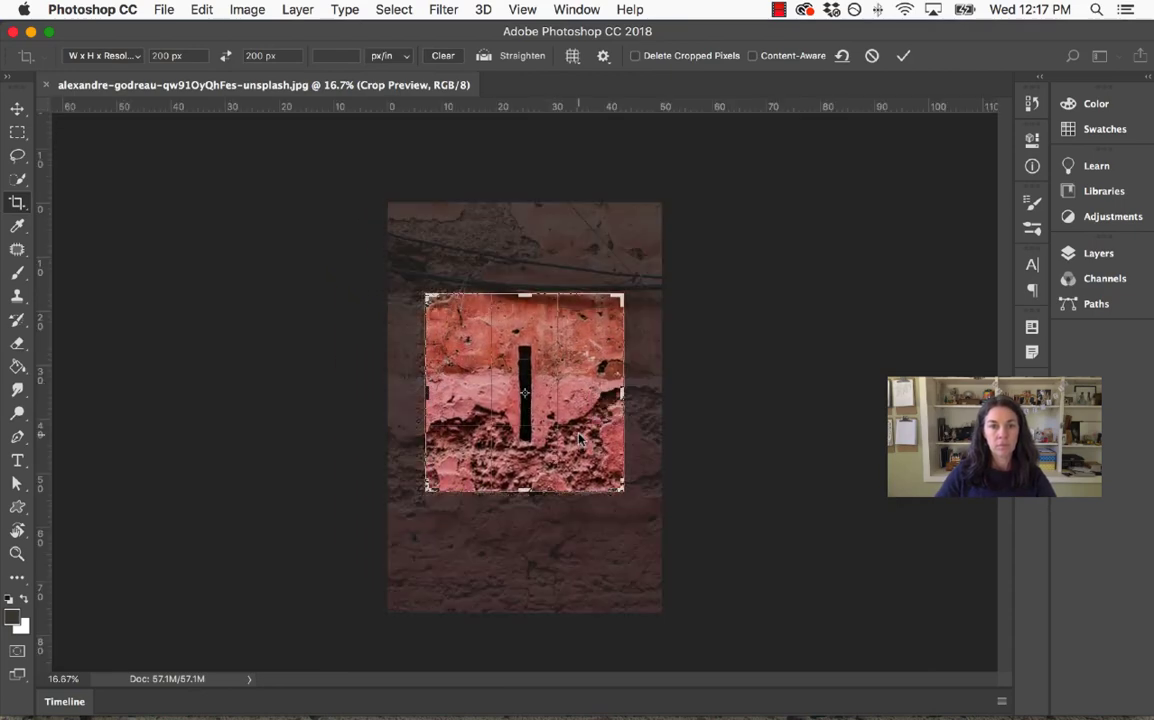
{"action": "left_click", "coordinate": [903, 56]}
{"action": "key", "text": "super+equal"}
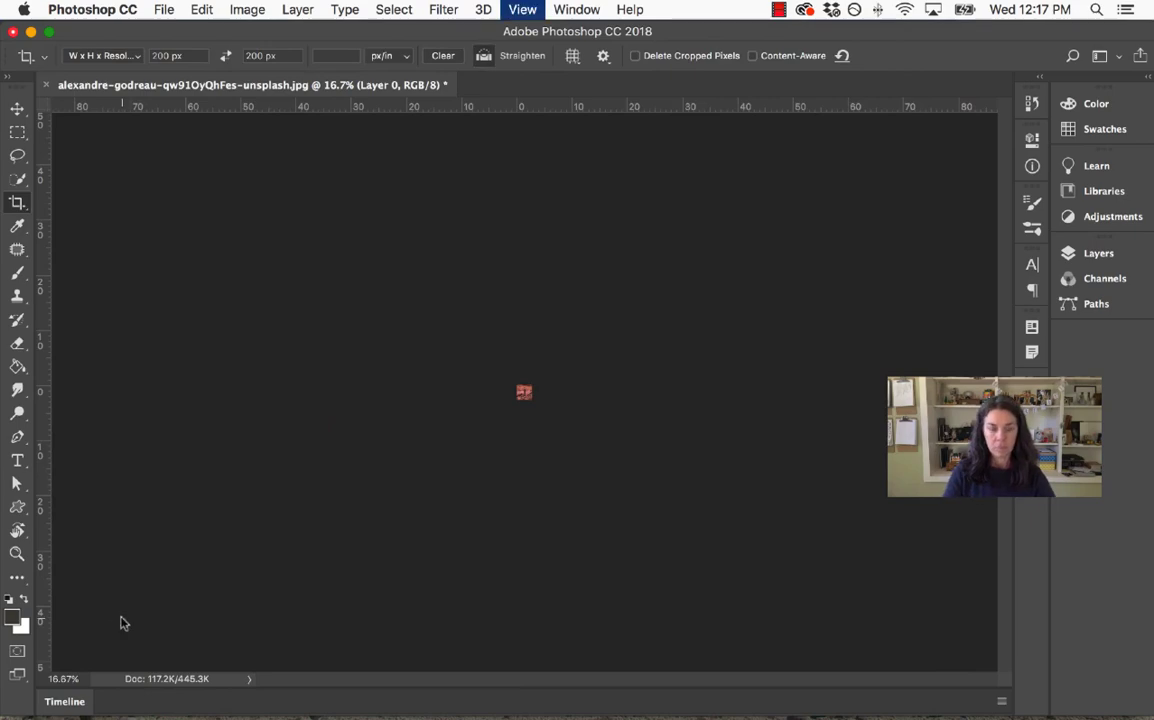
{"action": "key", "text": "super+equal"}
{"action": "key", "text": "super+equal"}
{"action": "key", "text": "super+equal"}
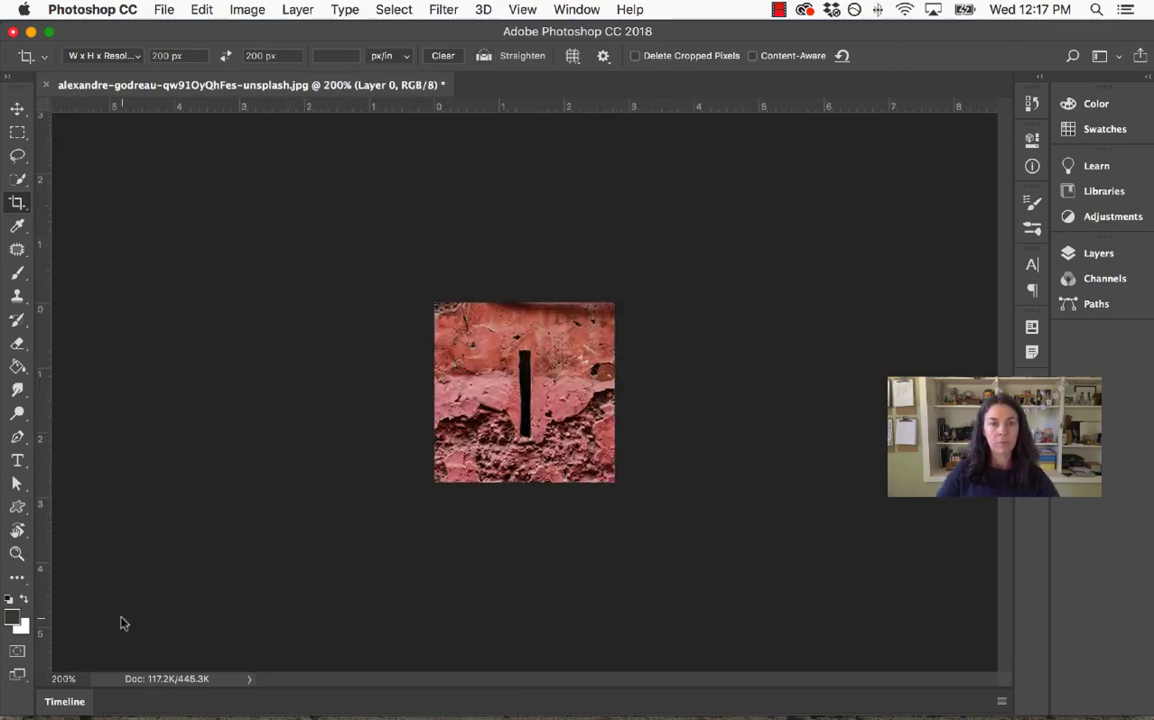
Open the cropped red wall image in Save for Web and set the 70-quality JPEG variant to Maximum quality
{"action": "left_click", "coordinate": [164, 9]}
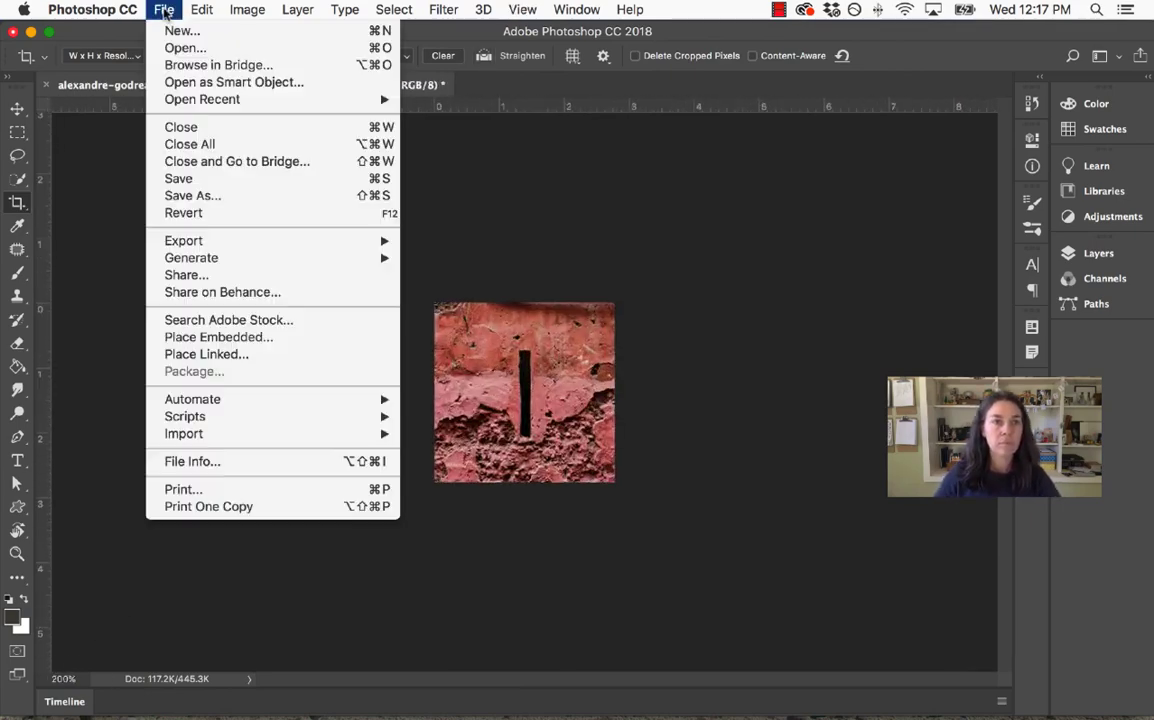
{"action": "mouse_move", "coordinate": [213, 242]}
{"action": "left_click", "coordinate": [500, 313]}
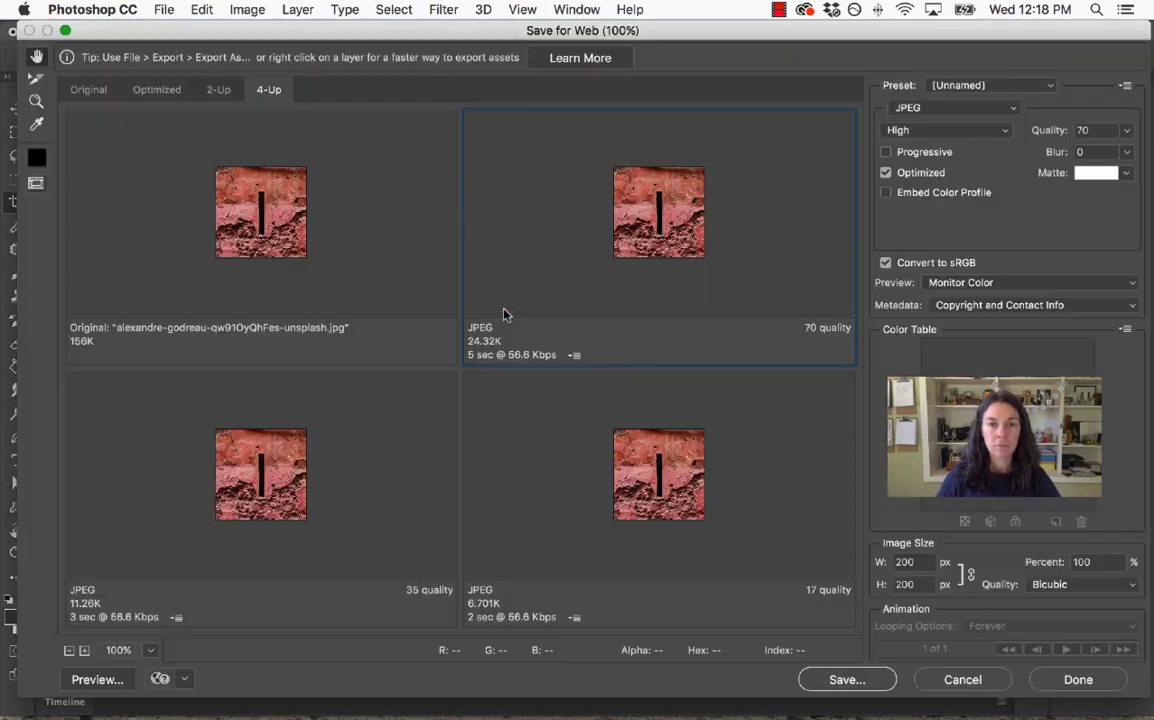
{"action": "left_click", "coordinate": [150, 650]}
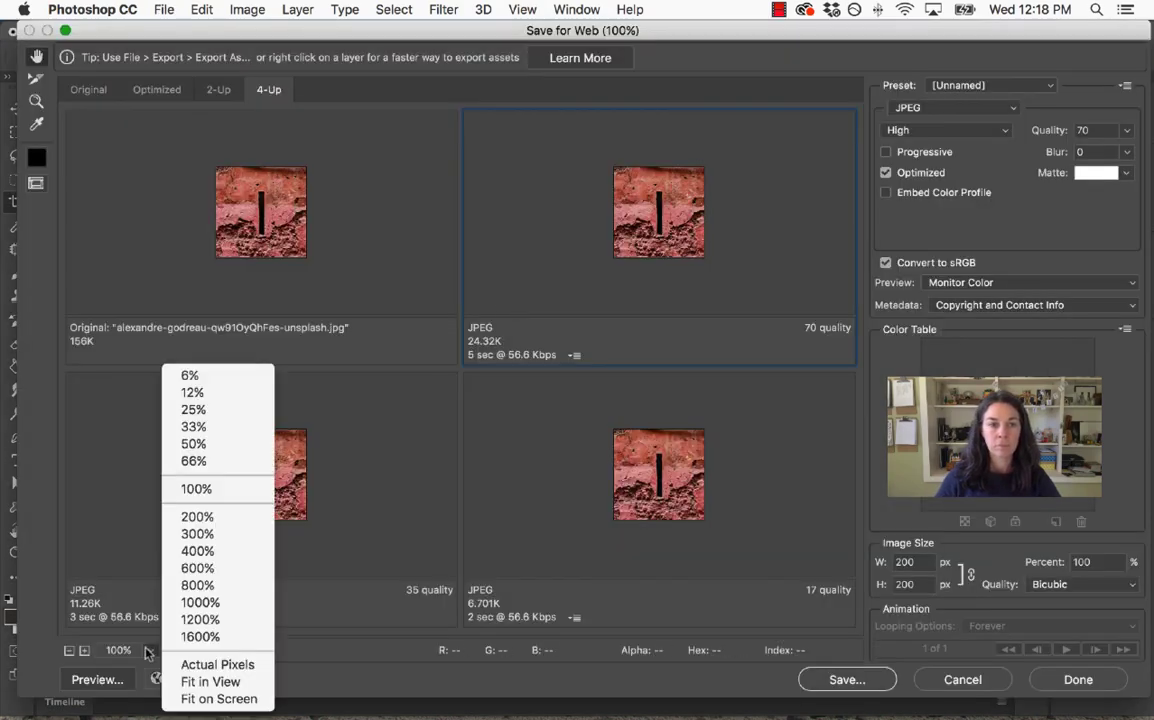
{"action": "left_click", "coordinate": [193, 517]}
{"action": "left_click", "coordinate": [937, 135]}
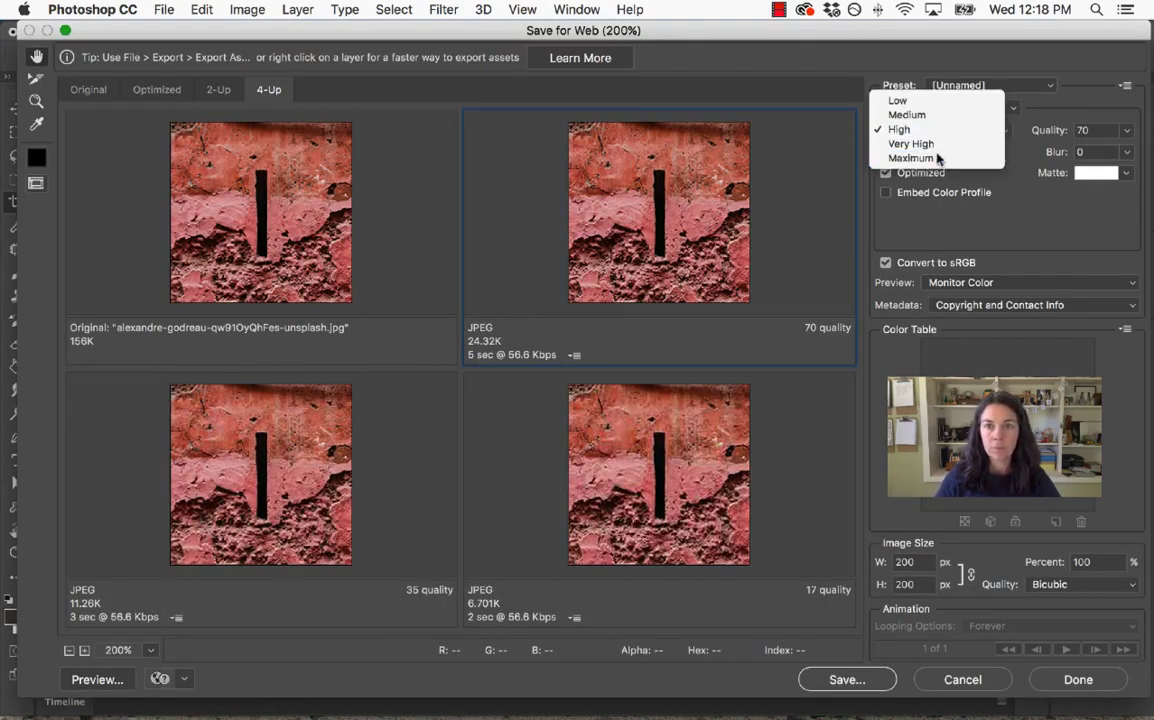
{"action": "left_click", "coordinate": [910, 158]}
Set the 35-quality JPEG variant to Very High quality and the 17-quality variant to High
{"action": "left_click", "coordinate": [250, 480]}
{"action": "left_click", "coordinate": [910, 131]}
{"action": "left_click", "coordinate": [910, 158]}
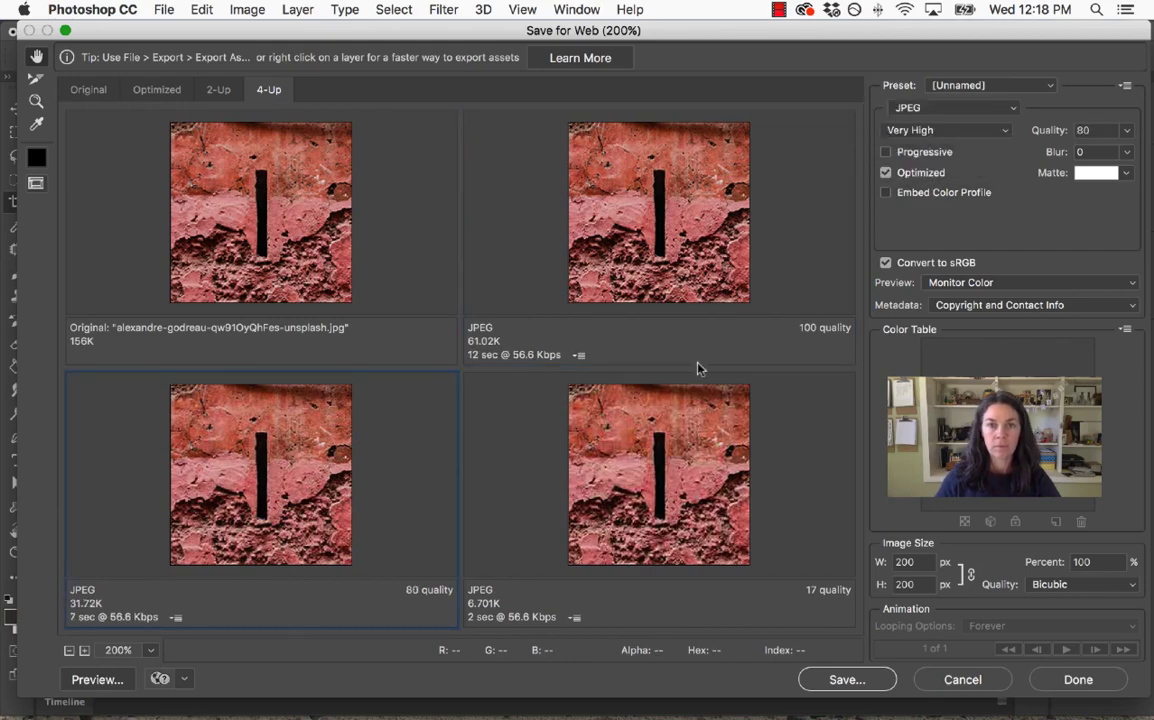
{"action": "left_click", "coordinate": [695, 385]}
{"action": "left_click", "coordinate": [910, 130]}
{"action": "left_click", "coordinate": [912, 158]}
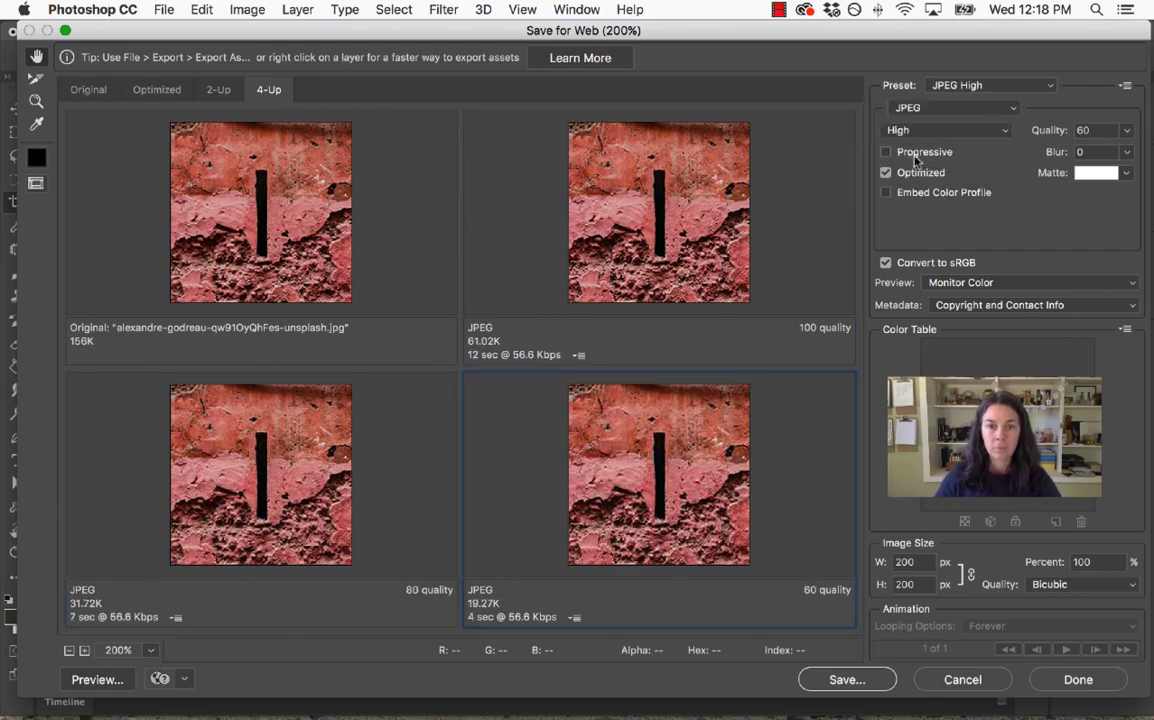
Compare the red wall JPEG variants at 600% and lower the Very High variant's quality to 64
{"action": "left_click", "coordinate": [150, 650]}
{"action": "left_click", "coordinate": [197, 568]}
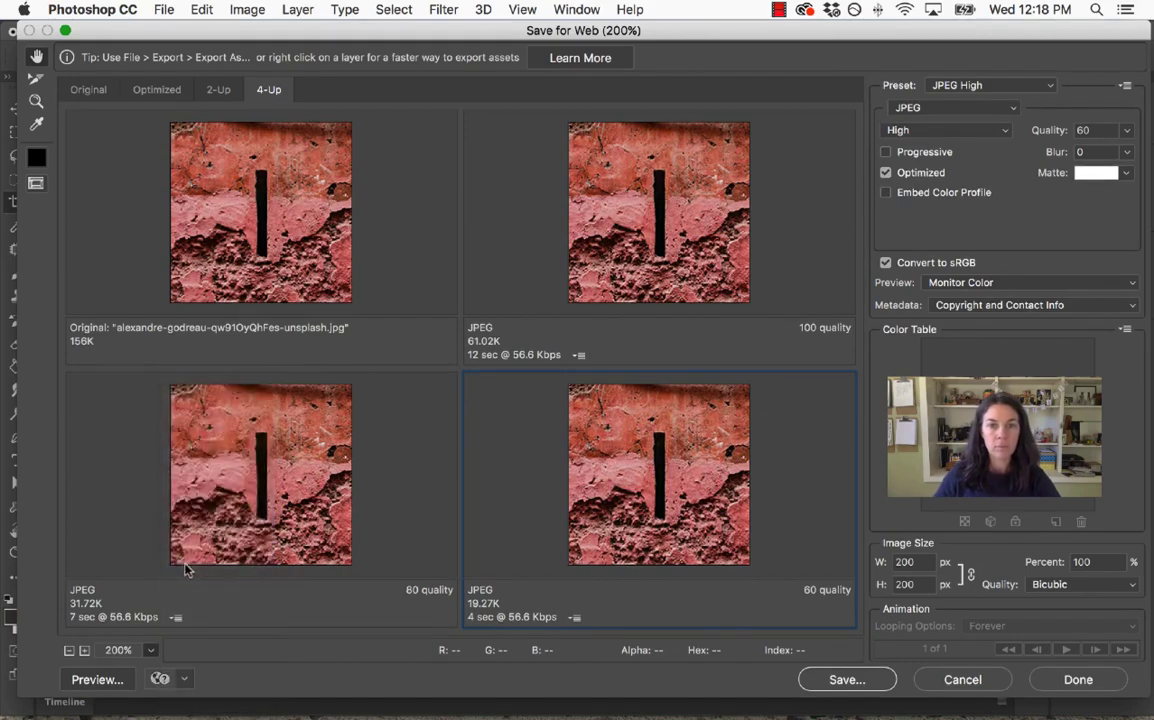
{"action": "left_click", "coordinate": [494, 333]}
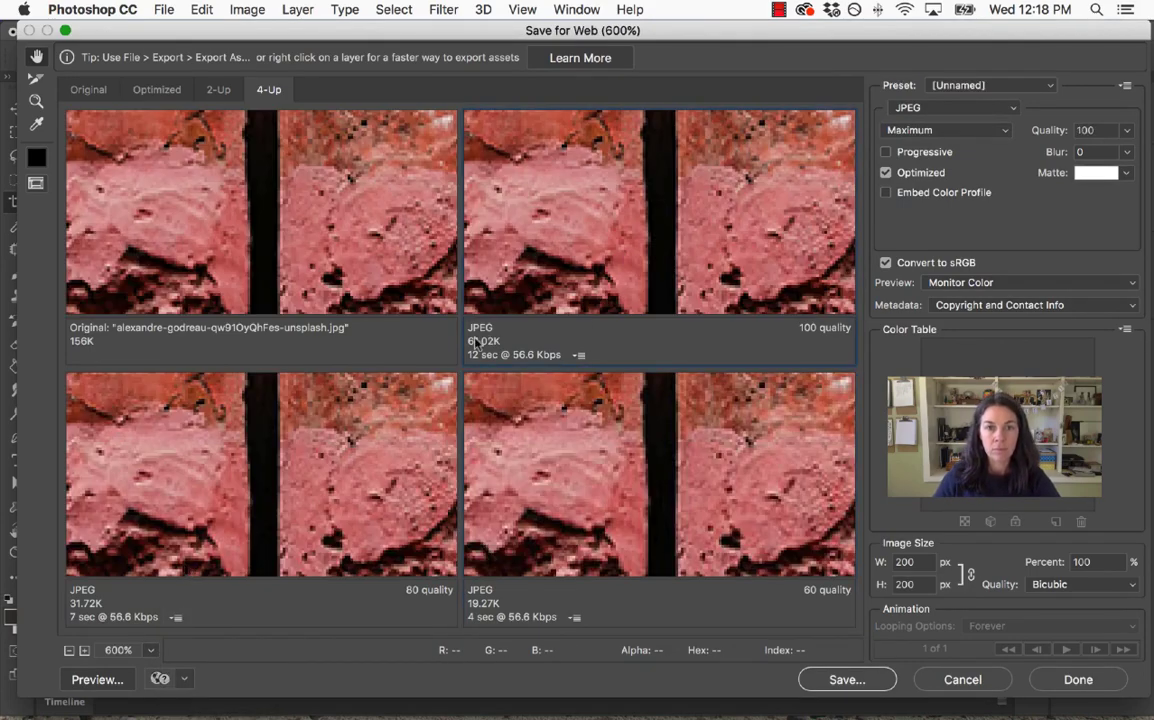
{"action": "left_click", "coordinate": [248, 487]}
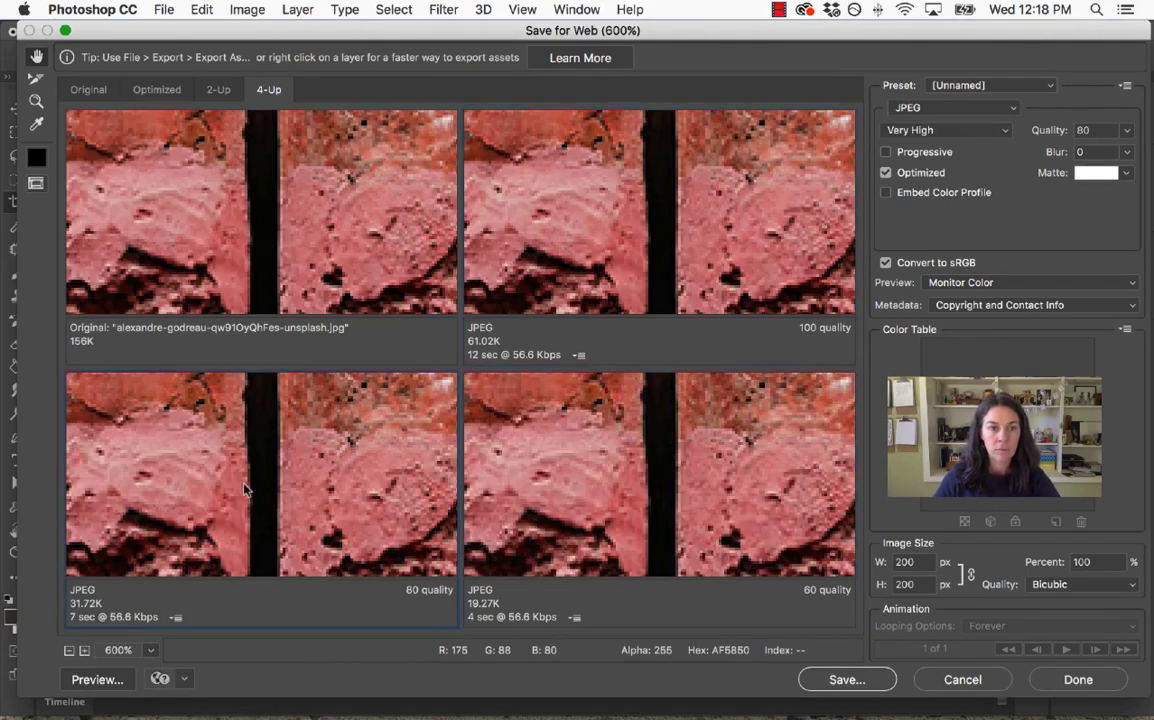
{"action": "left_click", "coordinate": [624, 467]}
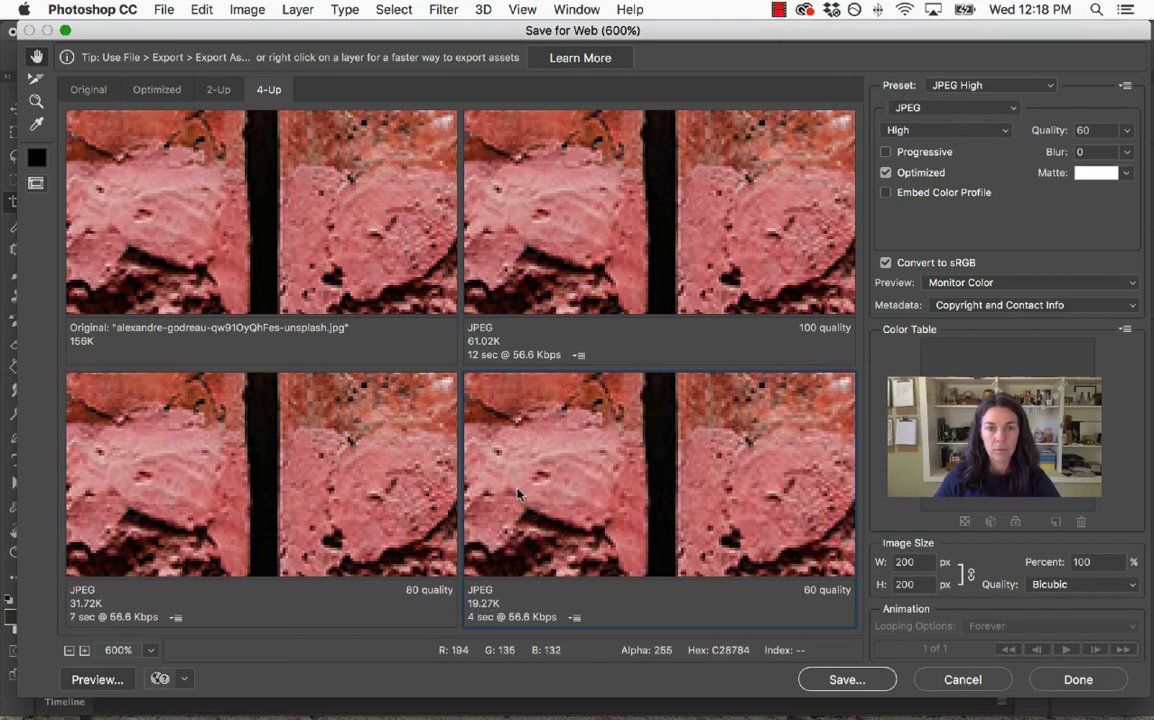
{"action": "left_click", "coordinate": [432, 558]}
{"action": "left_click_drag", "start_coordinate": [1047, 128], "coordinate": [1053, 131]}
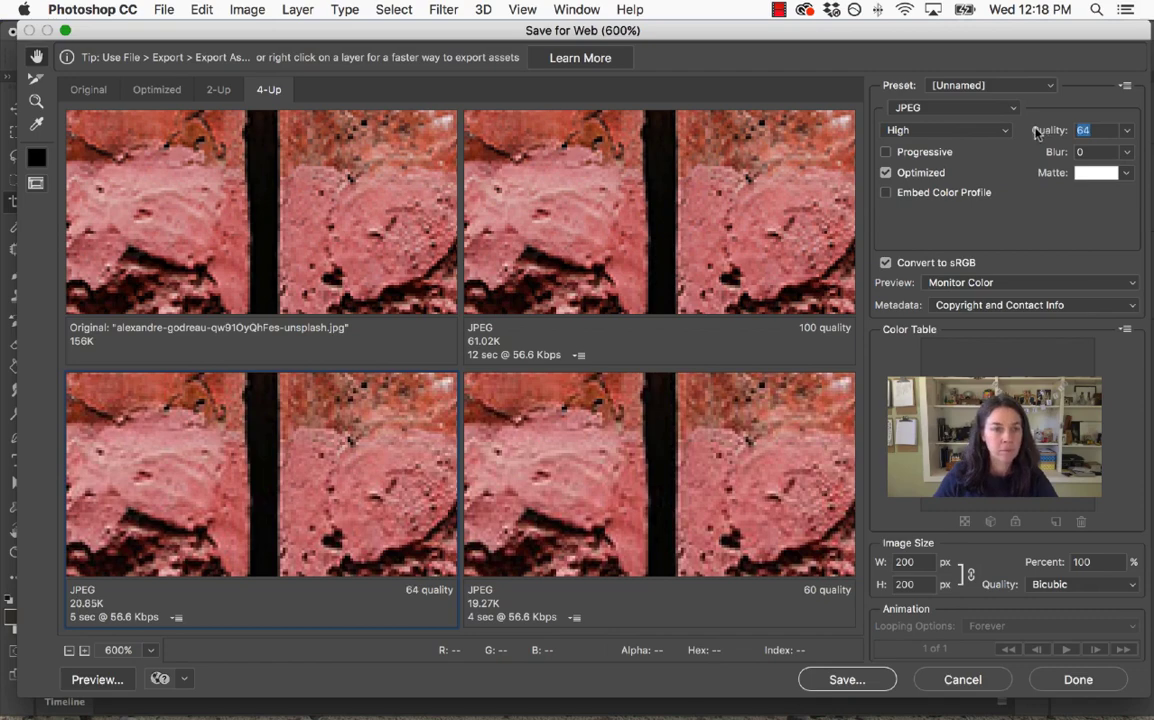
Save the 64-quality JPEG variant as red-wall-200x200.jpg in the assets/images folder of StockToSite-Root
{"action": "left_click", "coordinate": [150, 650]}
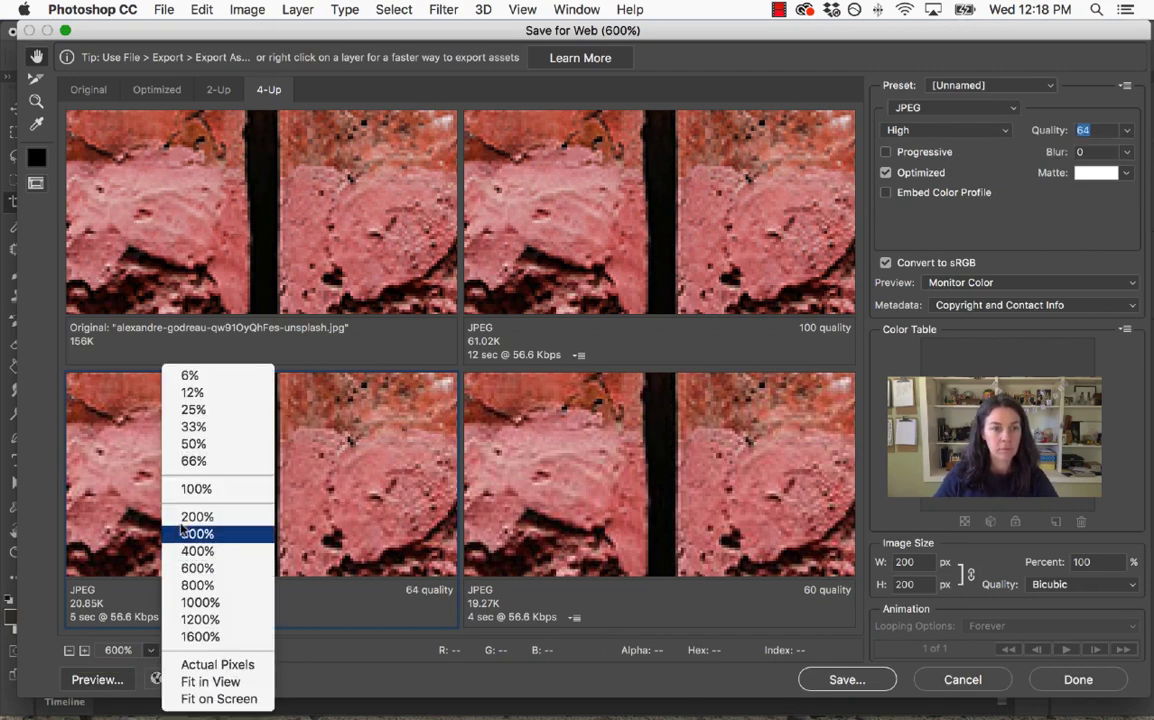
{"action": "left_click", "coordinate": [186, 516]}
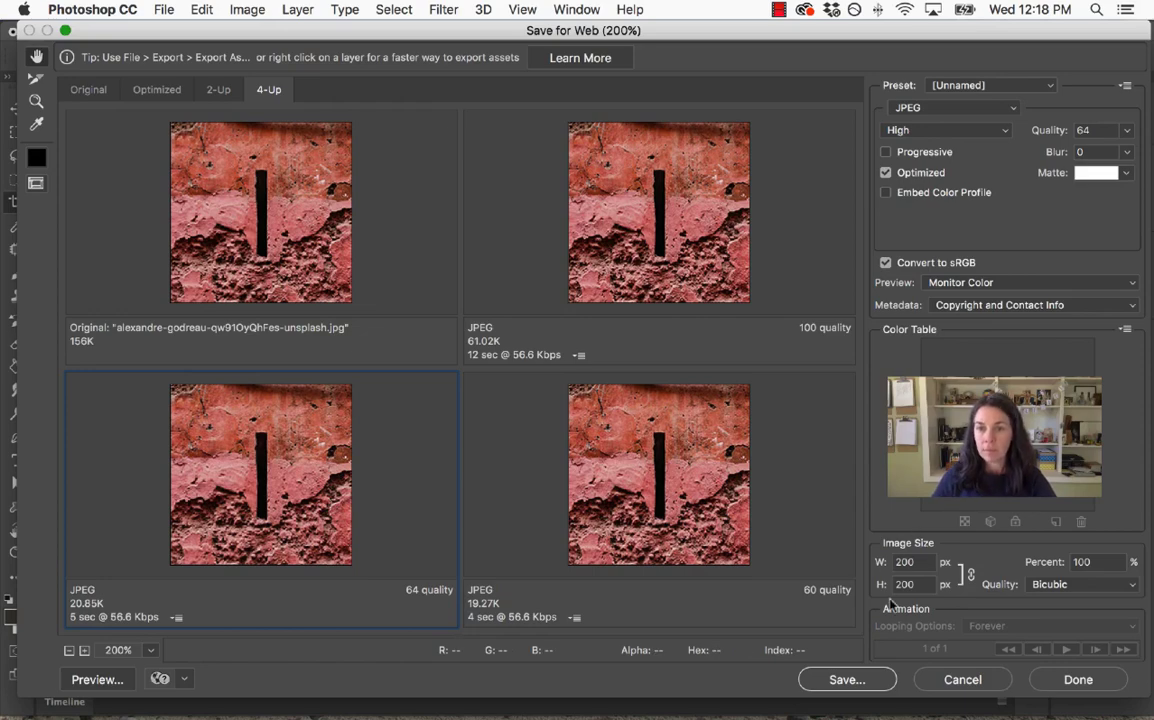
{"action": "left_click", "coordinate": [845, 679]}
{"action": "type", "text": "red-wal"}
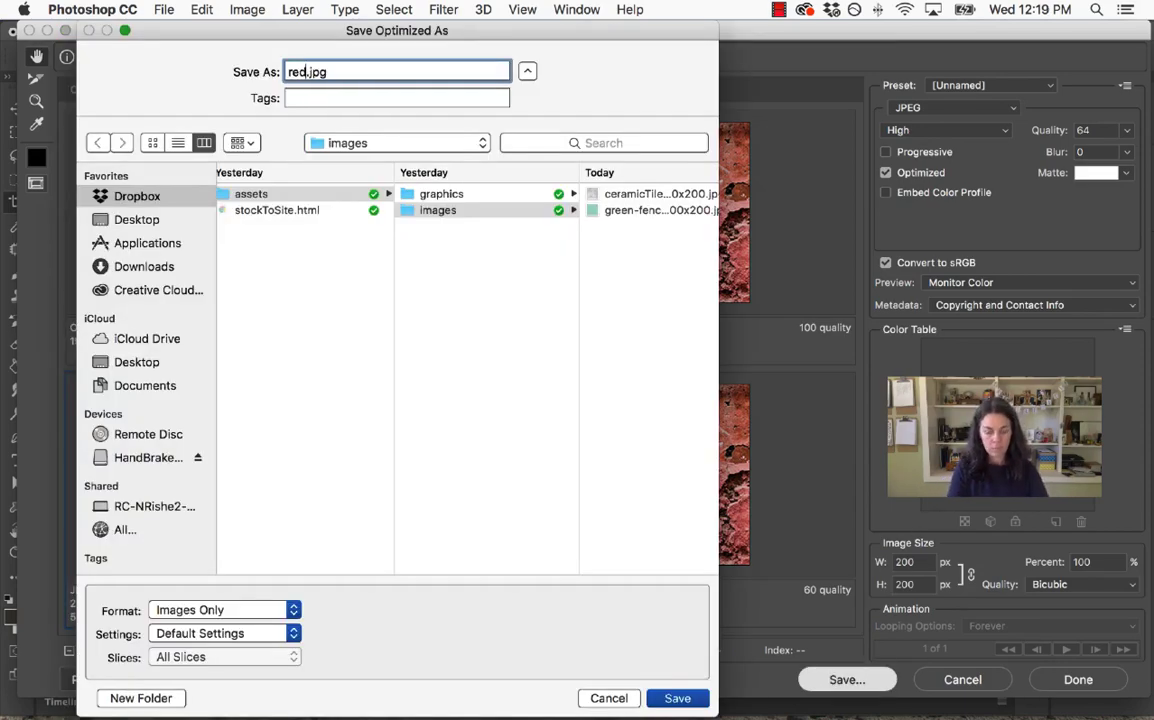
{"action": "type", "text": "l-200x200"}
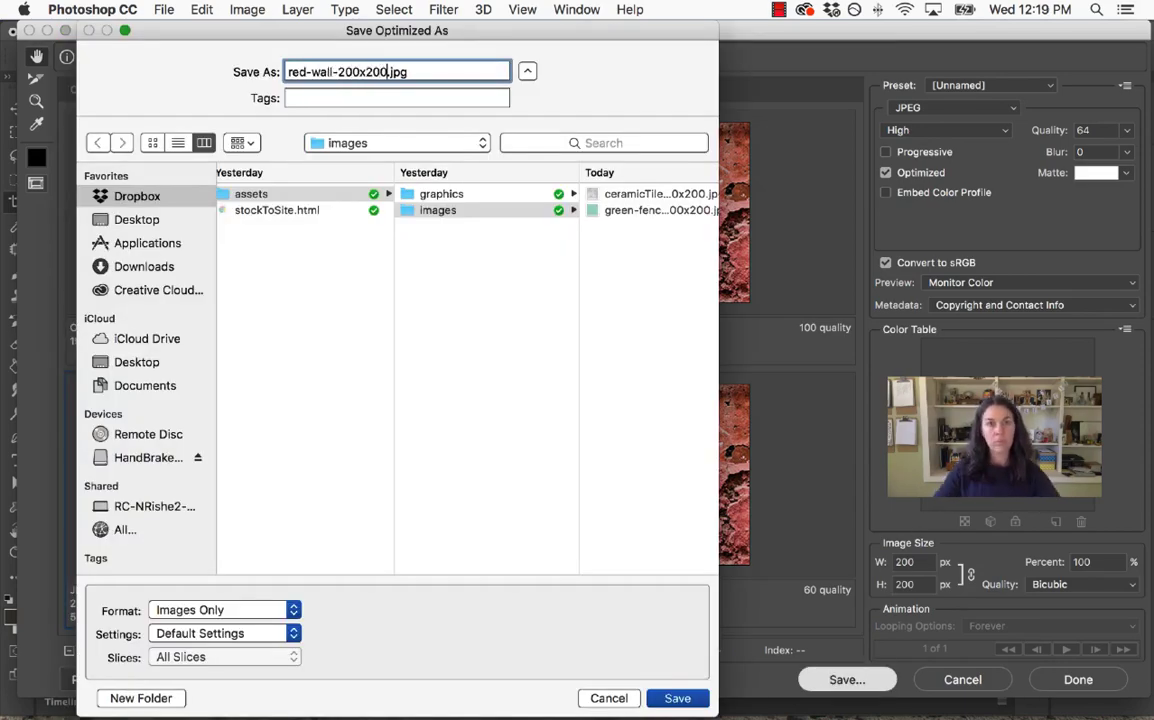
{"action": "left_click", "coordinate": [469, 143]}
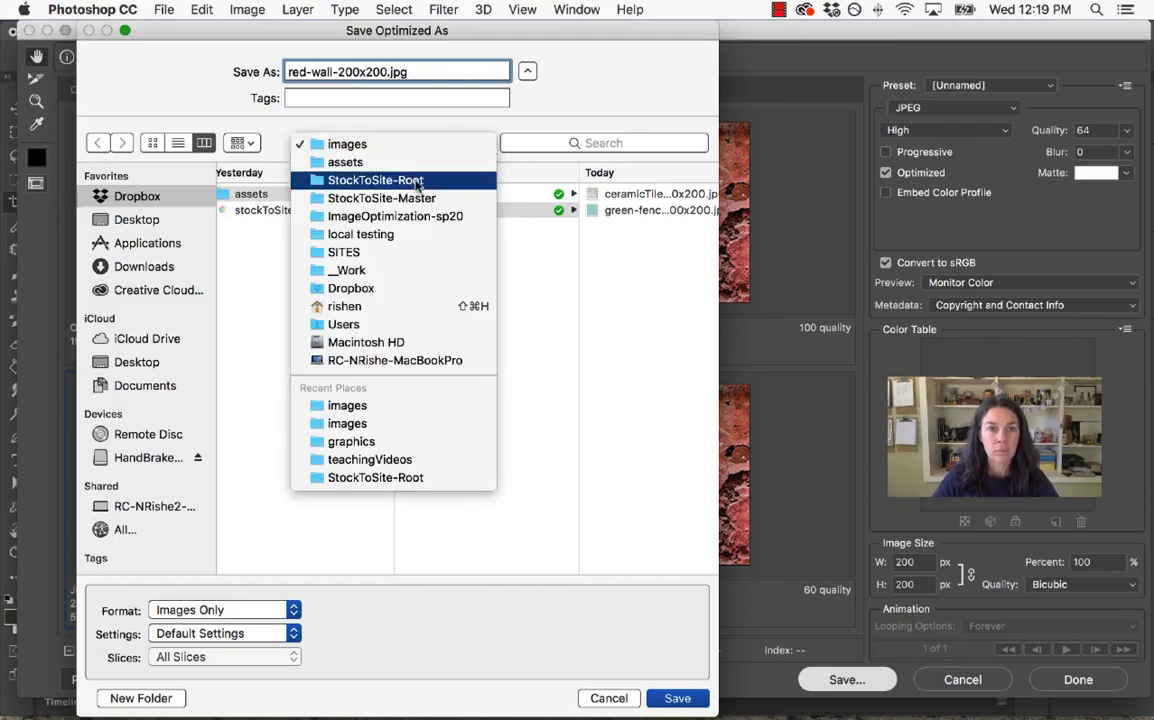
{"action": "left_click", "coordinate": [378, 145]}
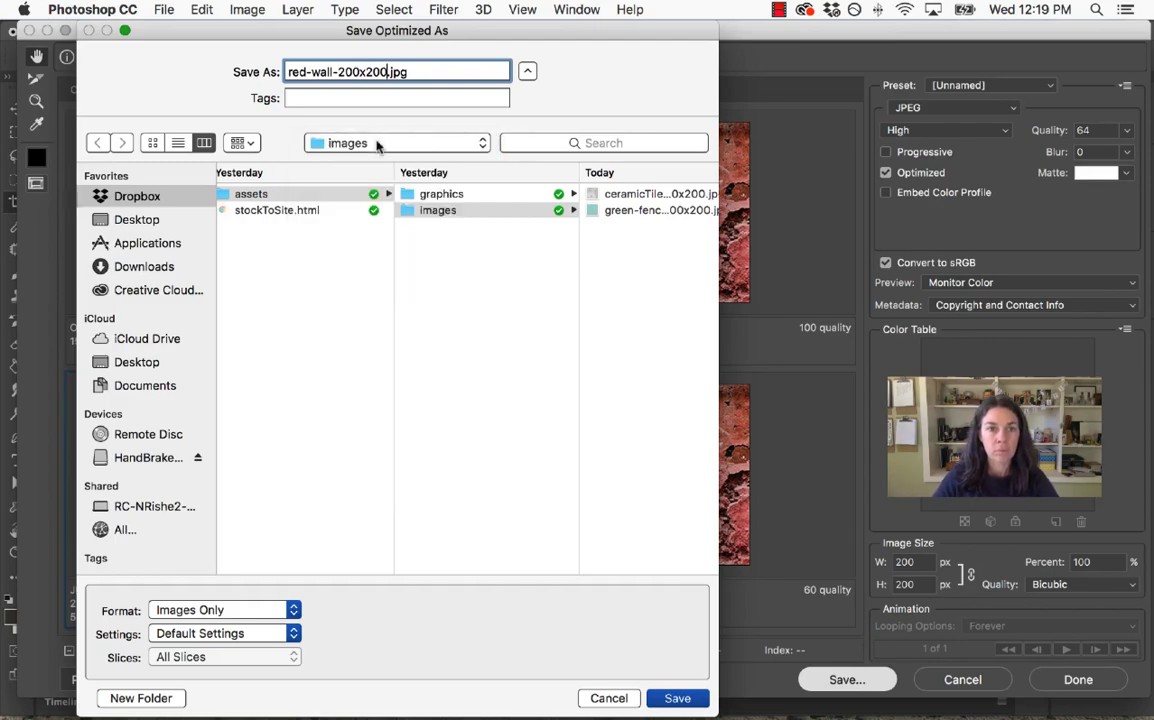
{"action": "left_click", "coordinate": [672, 698]}
Start saving the red wall image as red-wall.psd in the assets/images folder of StockToSite-Sources
{"action": "left_click", "coordinate": [164, 9]}
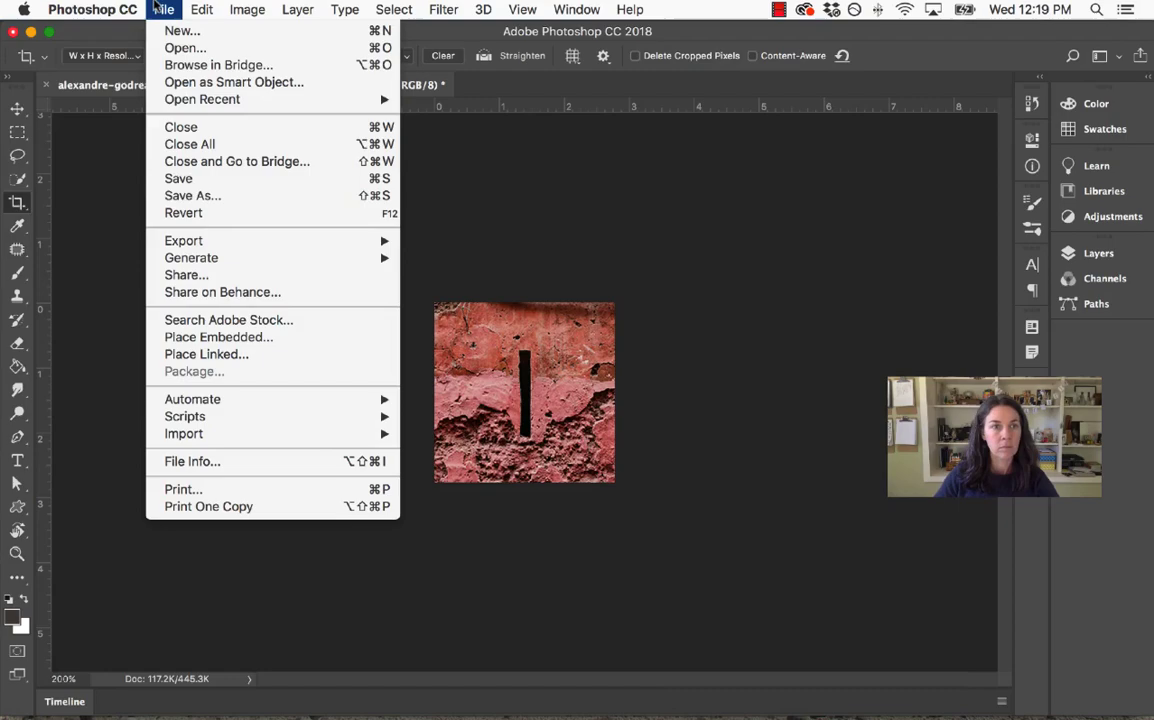
{"action": "left_click", "coordinate": [172, 189]}
{"action": "type", "text": "red-wall.psd"}
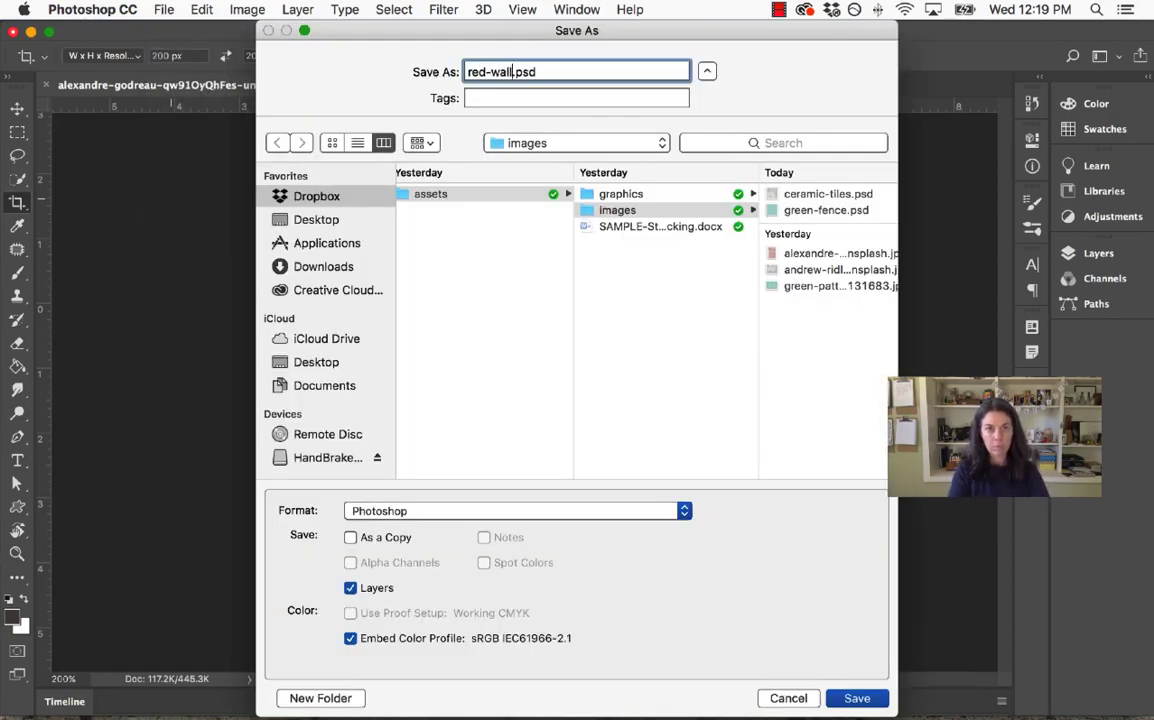
{"action": "left_click", "coordinate": [626, 142]}
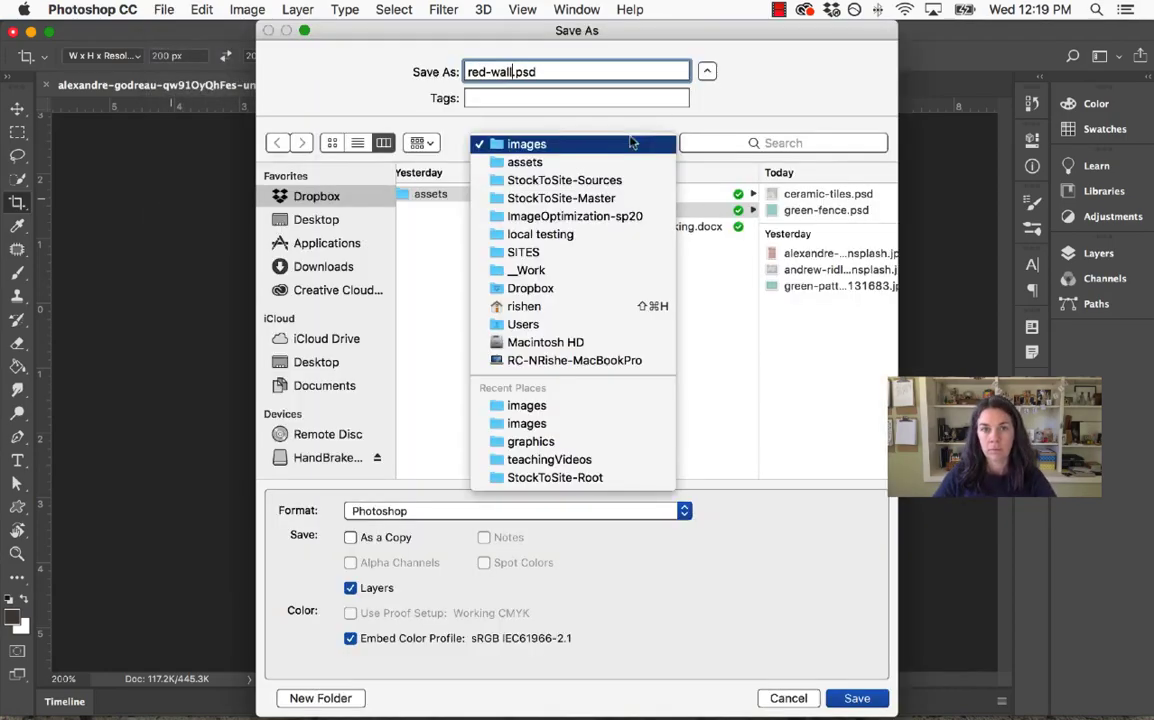
{"action": "left_click", "coordinate": [580, 147]}
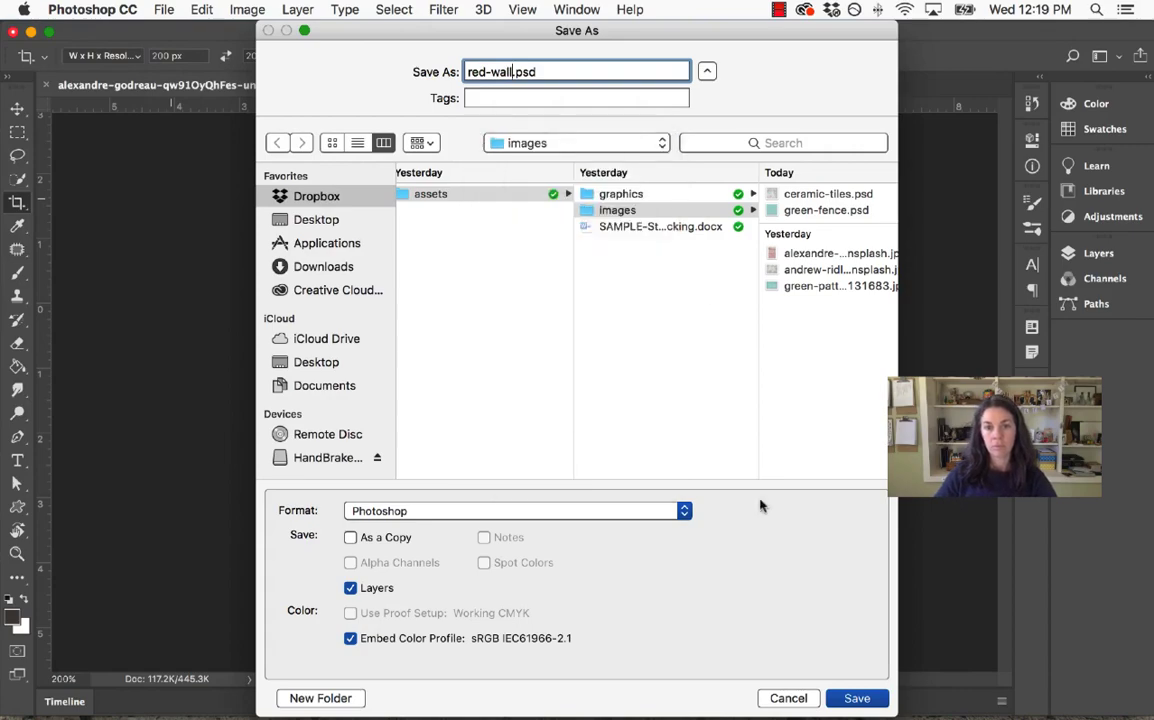